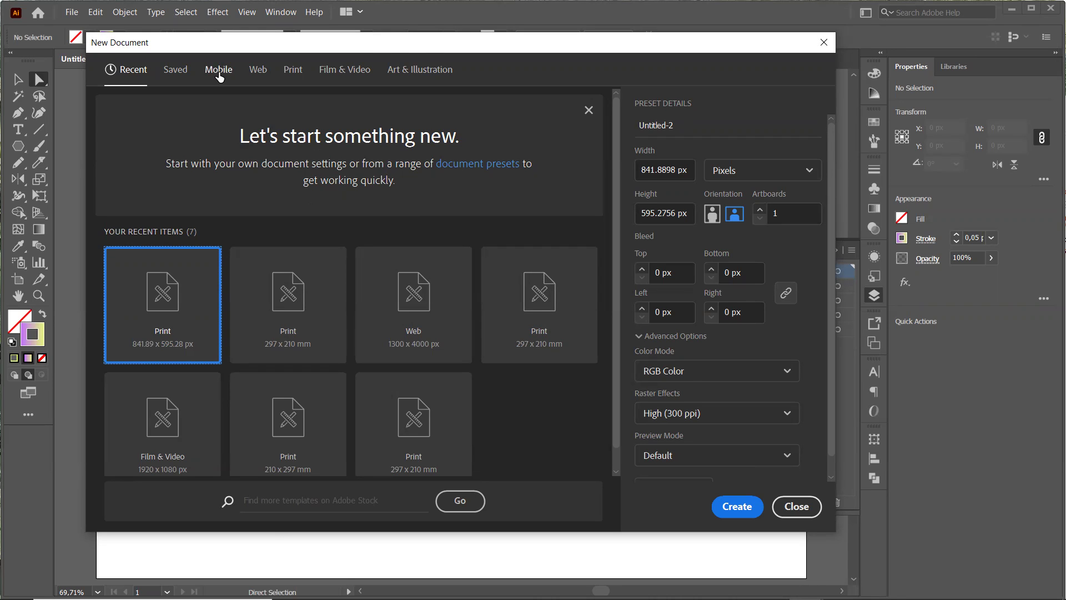
- Preview the App Icon Kit 2 template from the Mobile category and look through its icon layouts
left_click(220, 77)
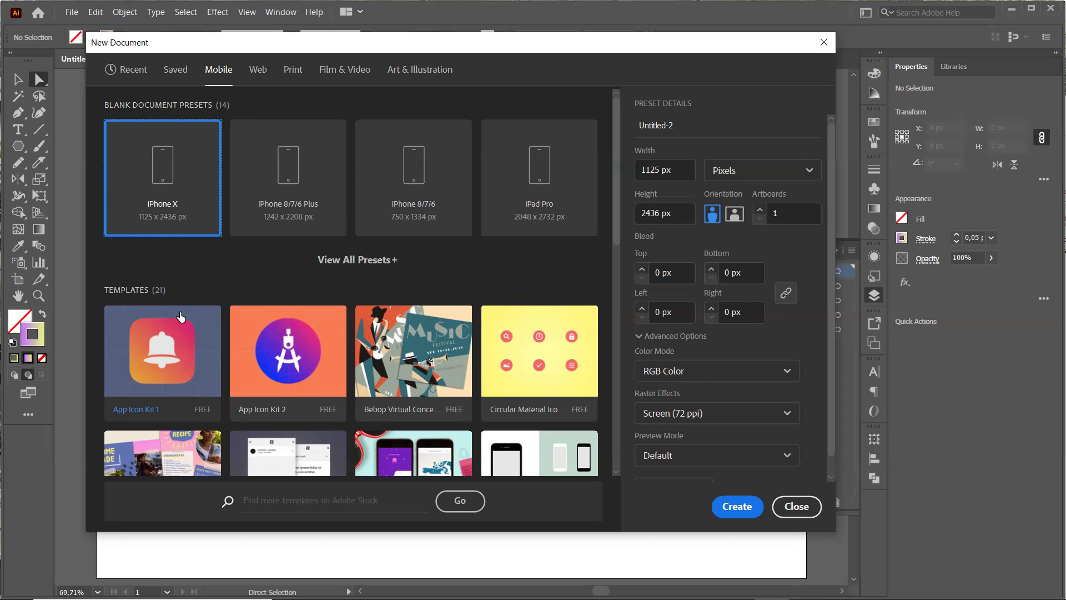
left_click(285, 358)
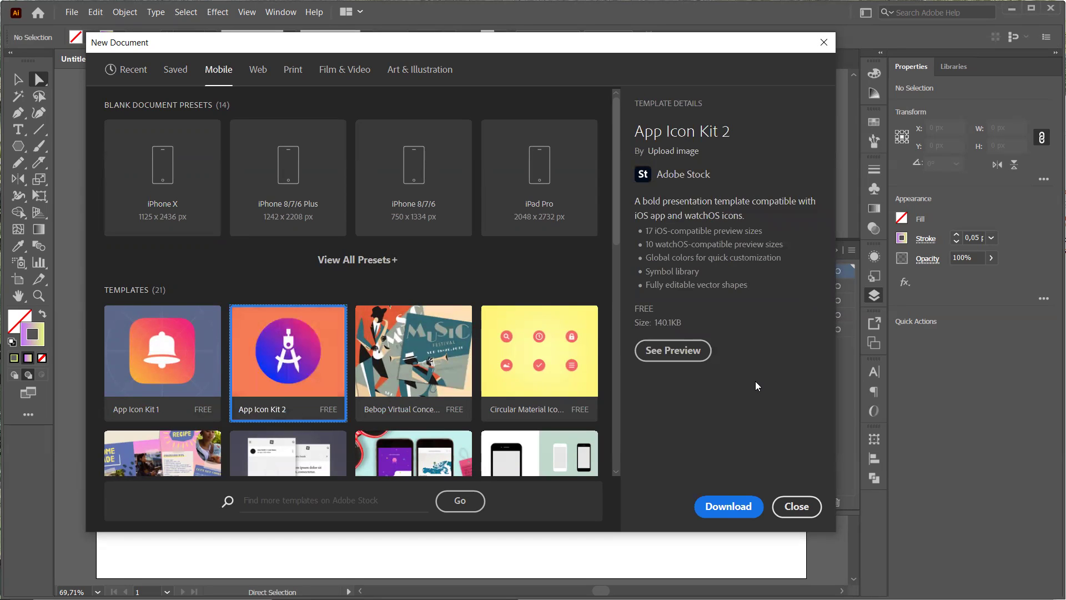
left_click(684, 357)
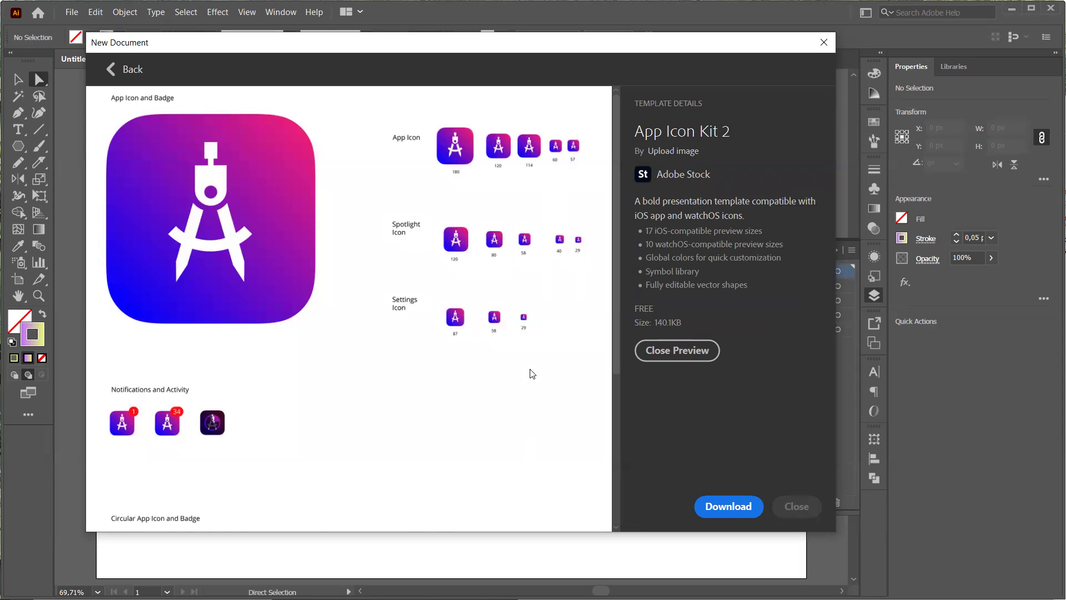
scroll(532, 373, "down", 4)
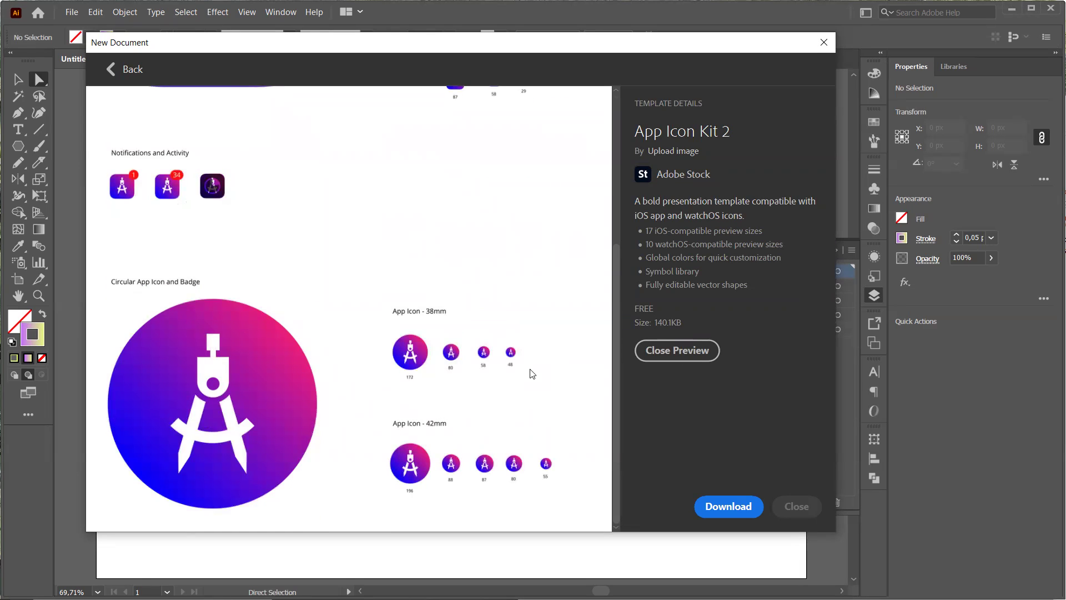
scroll(532, 373, "up", 4)
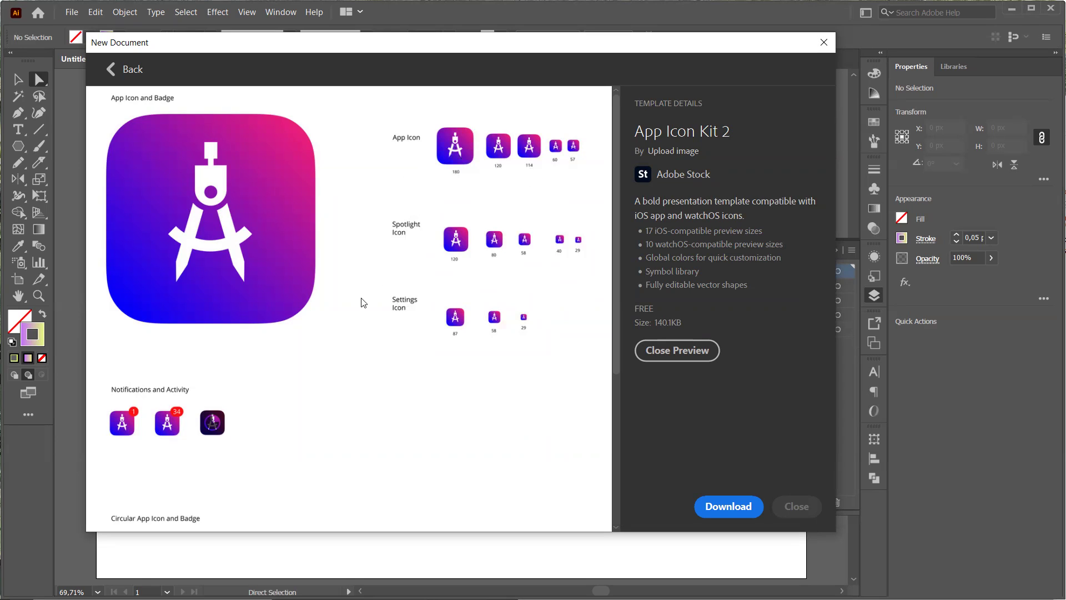
scroll(314, 368, "down", 4)
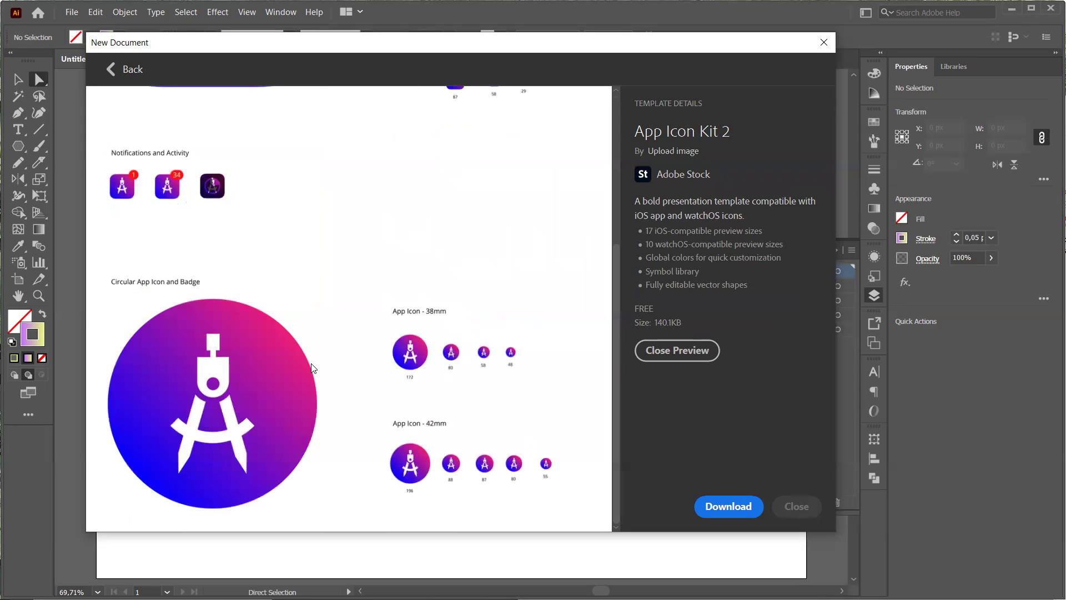
scroll(313, 368, "up", 4)
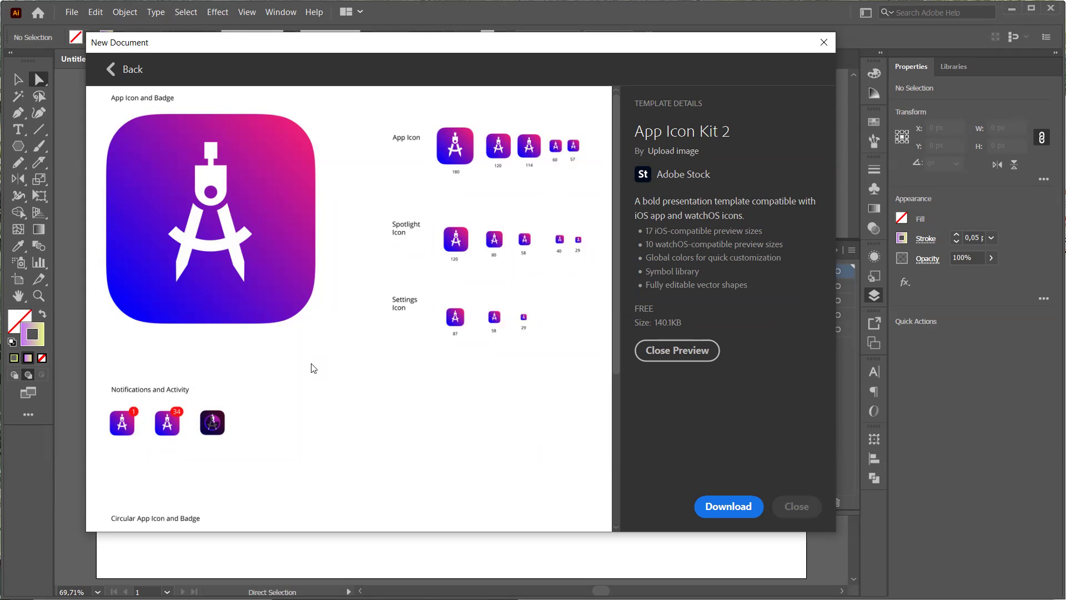
left_click(112, 71)
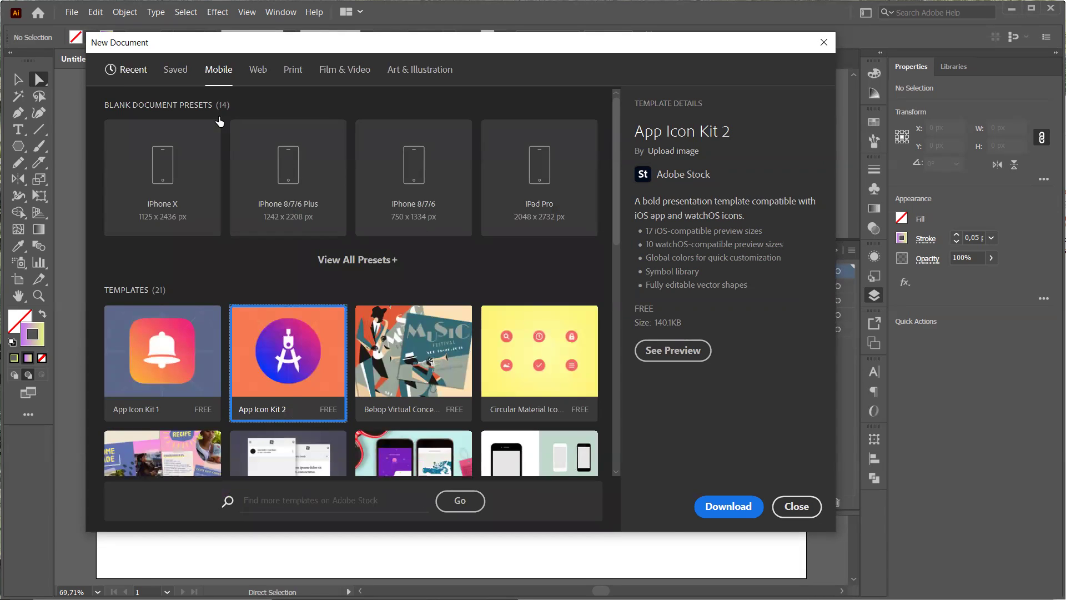
- Preview the Circular Material Icon Set template, look through its icons, and return to the Mobile templates
left_click(545, 366)
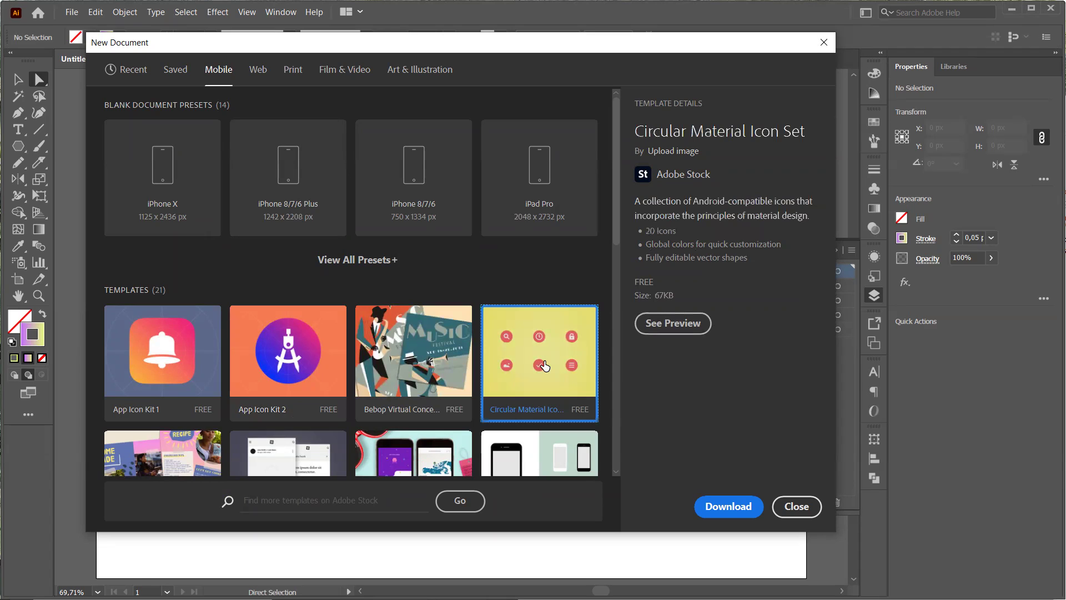
left_click(674, 330)
scroll(538, 349, "down", 2)
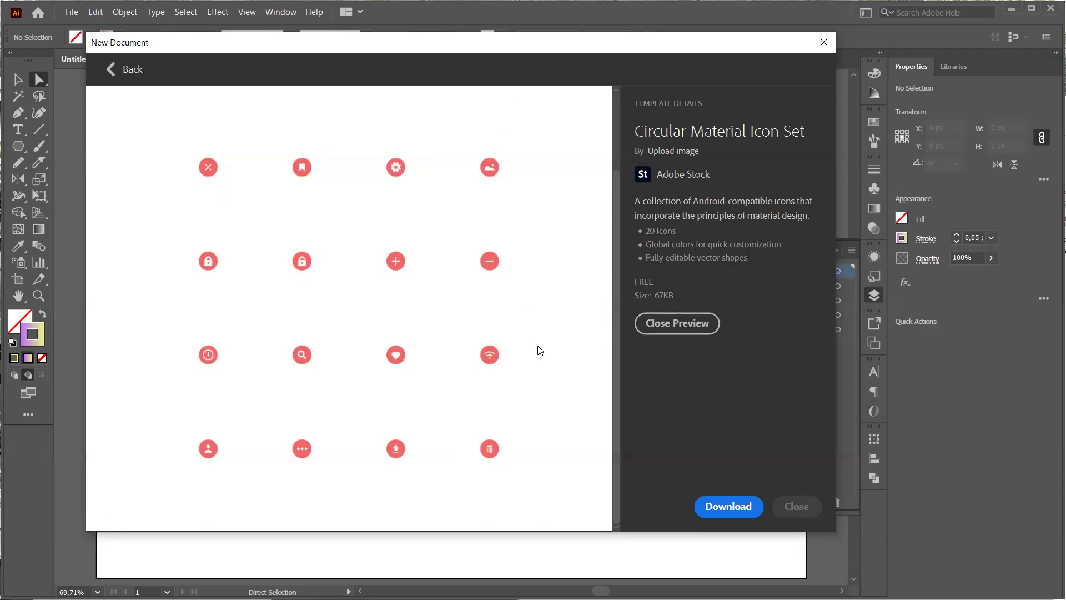
scroll(539, 350, "up", 2)
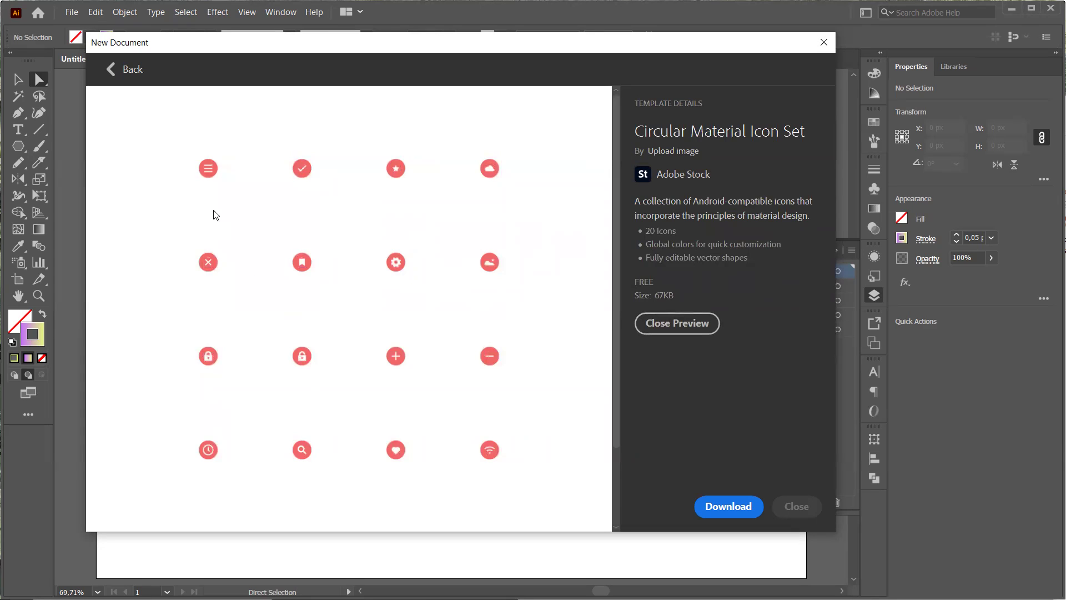
left_click(110, 75)
- View the Platforma Wireframe Kit for Android details and preview the Mobile Vector Mockups template
scroll(217, 291, "down", 5)
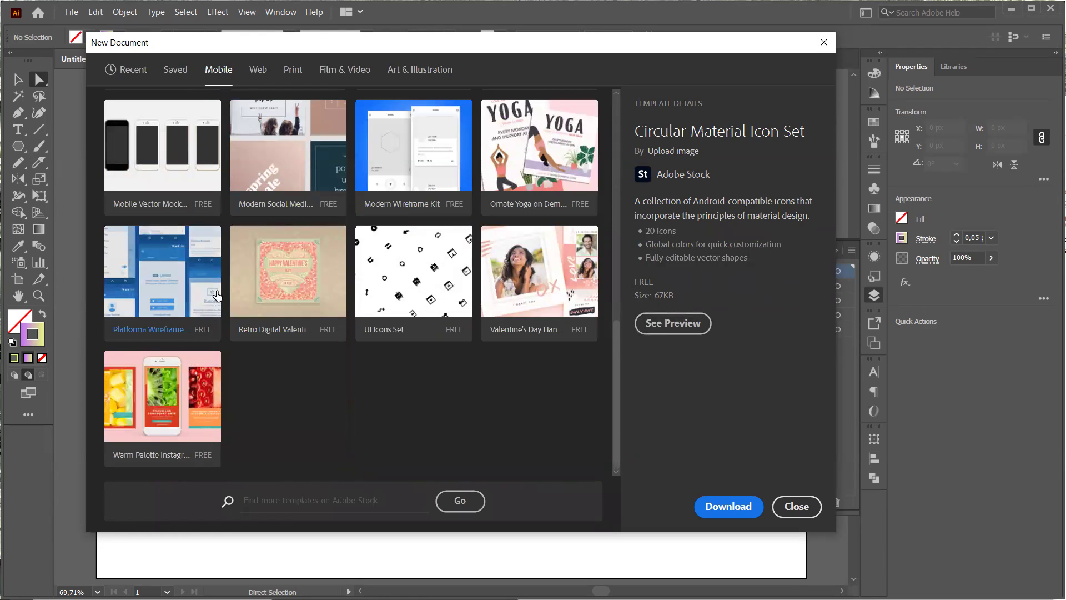
left_click(173, 298)
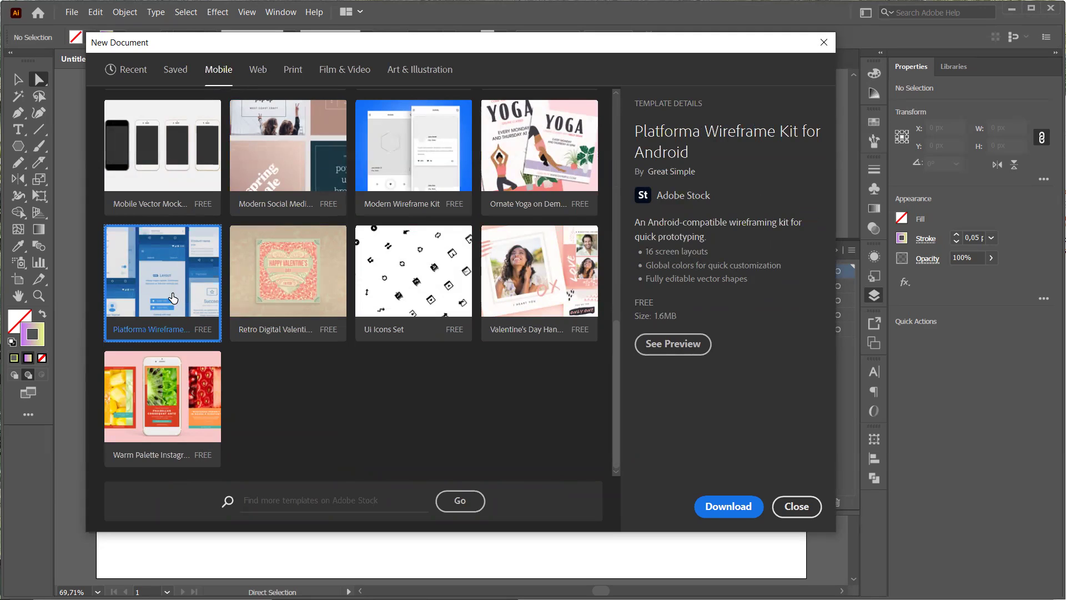
left_click(176, 161)
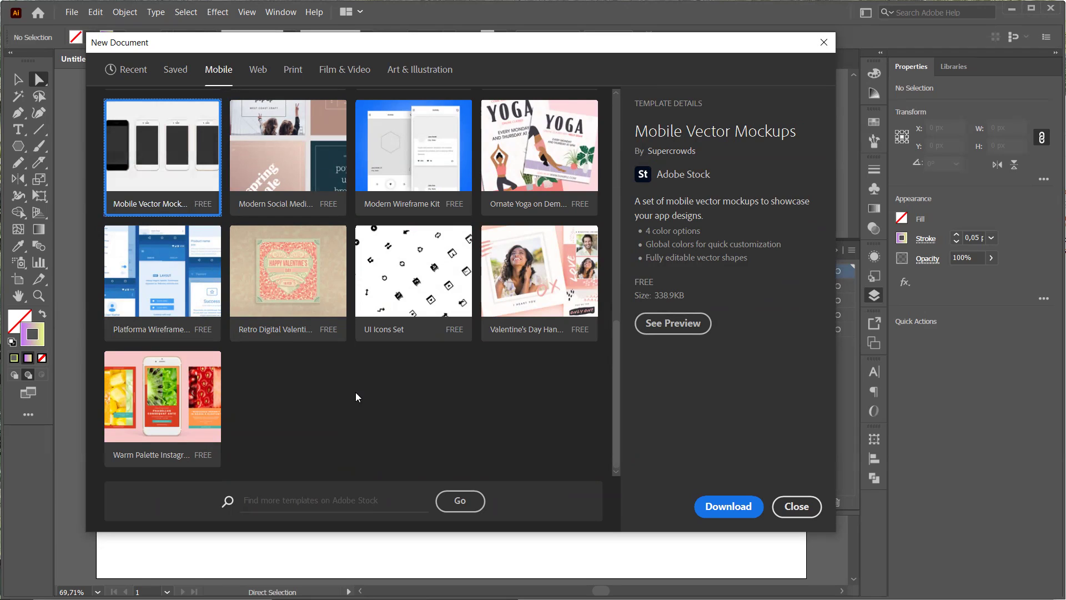
left_click(672, 325)
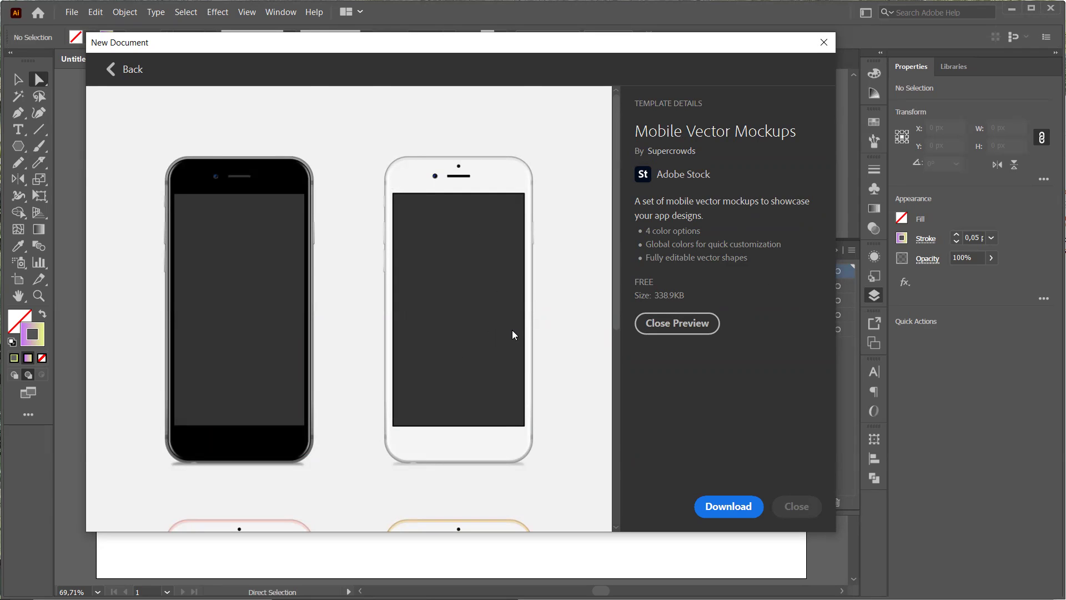
scroll(512, 330, "down", 5)
scroll(512, 330, "up", 5)
left_click(110, 71)
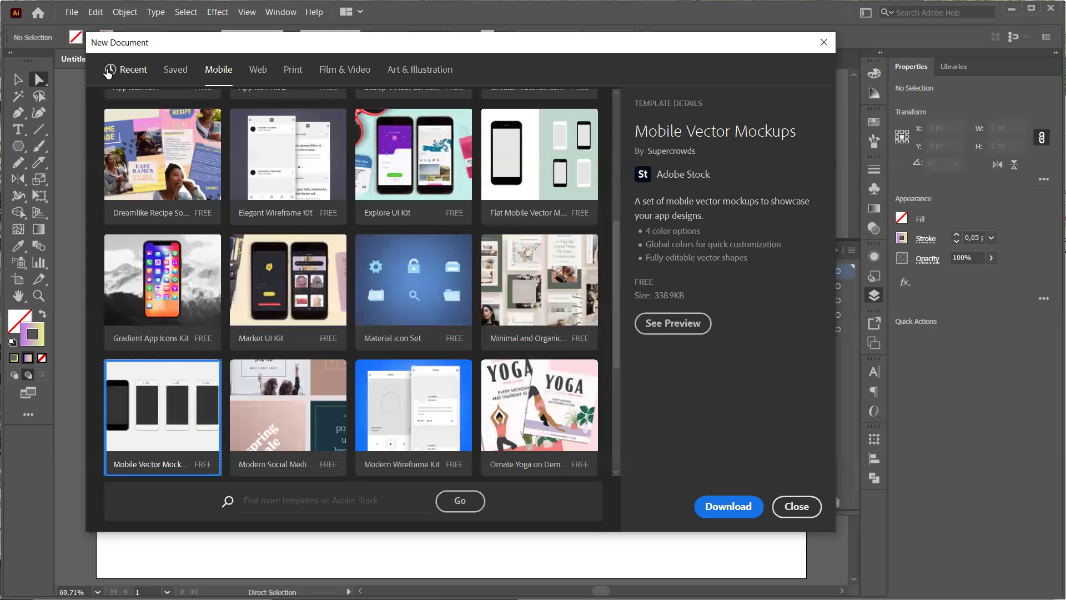
scroll(253, 221, "up", 10)
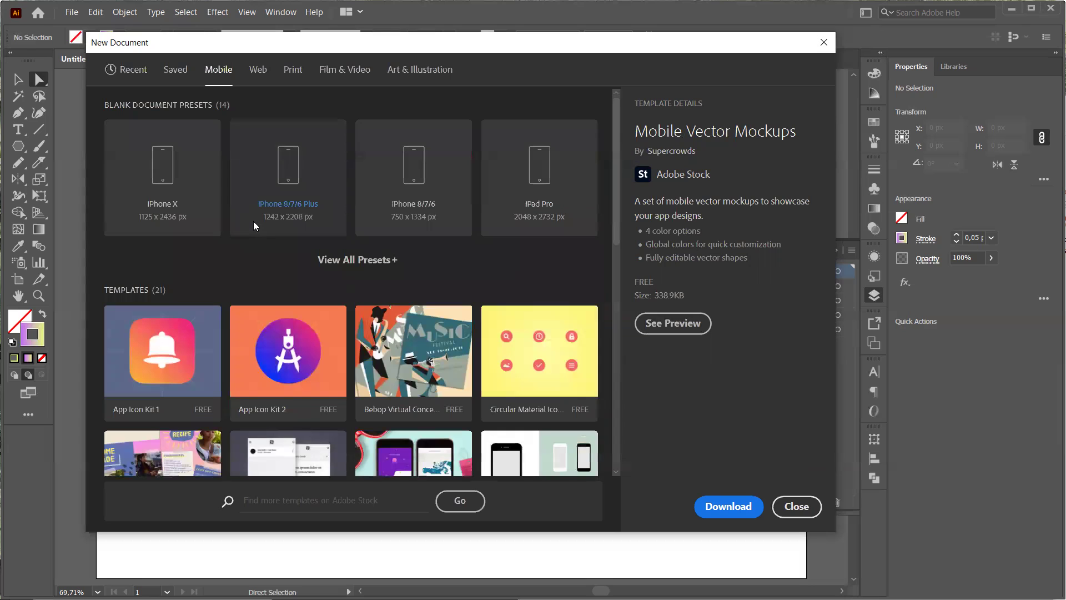
- Preview the Company UI Kit template from the Web category and look through its page layouts
left_click(258, 73)
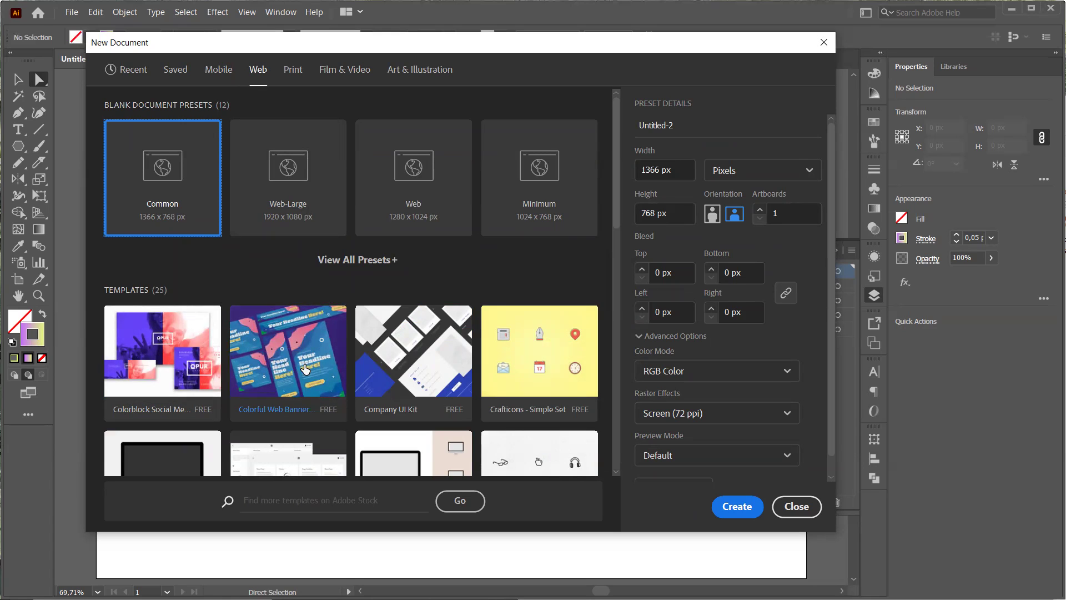
left_click(400, 373)
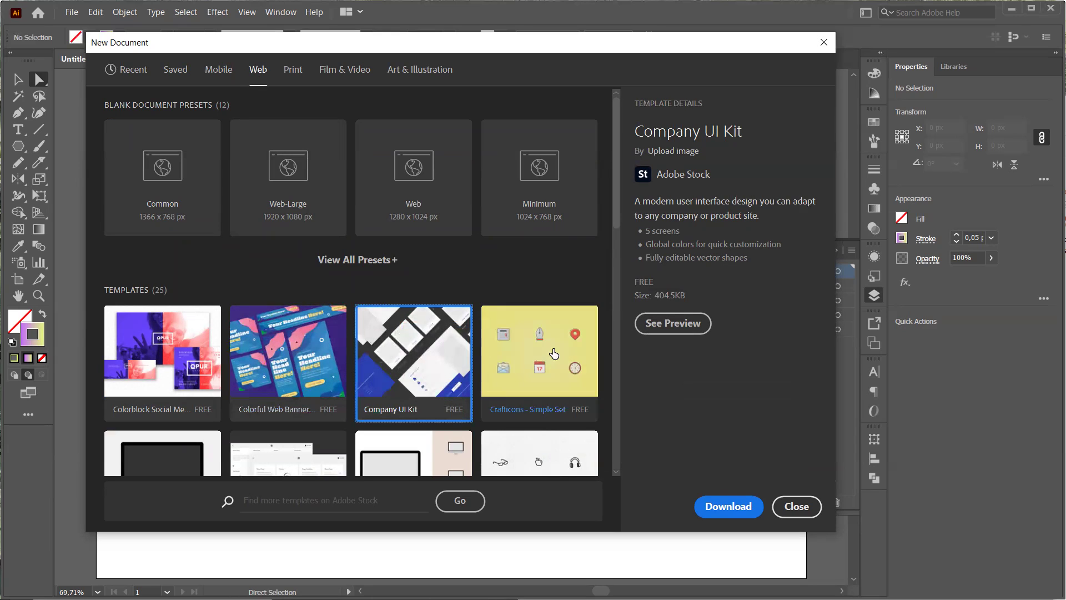
left_click(676, 326)
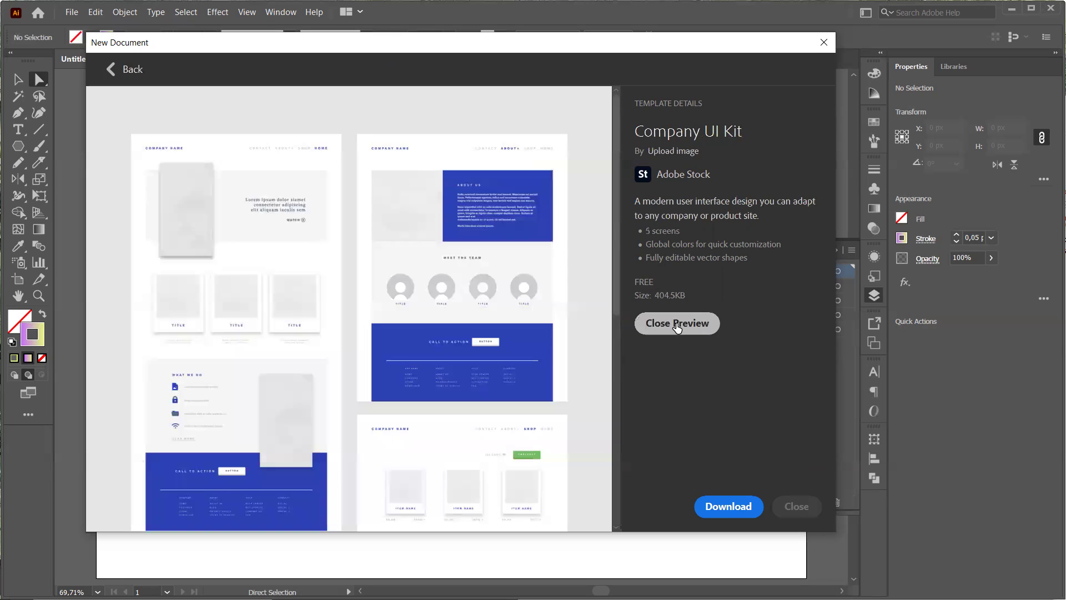
scroll(498, 365, "down", 5)
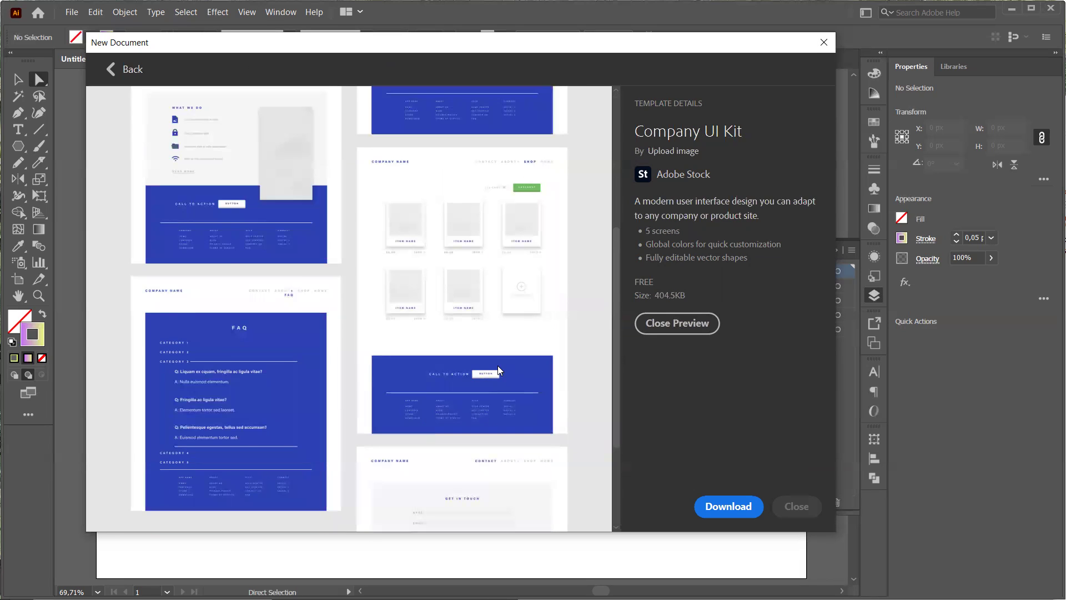
scroll(497, 367, "down", 3)
scroll(500, 370, "up", 8)
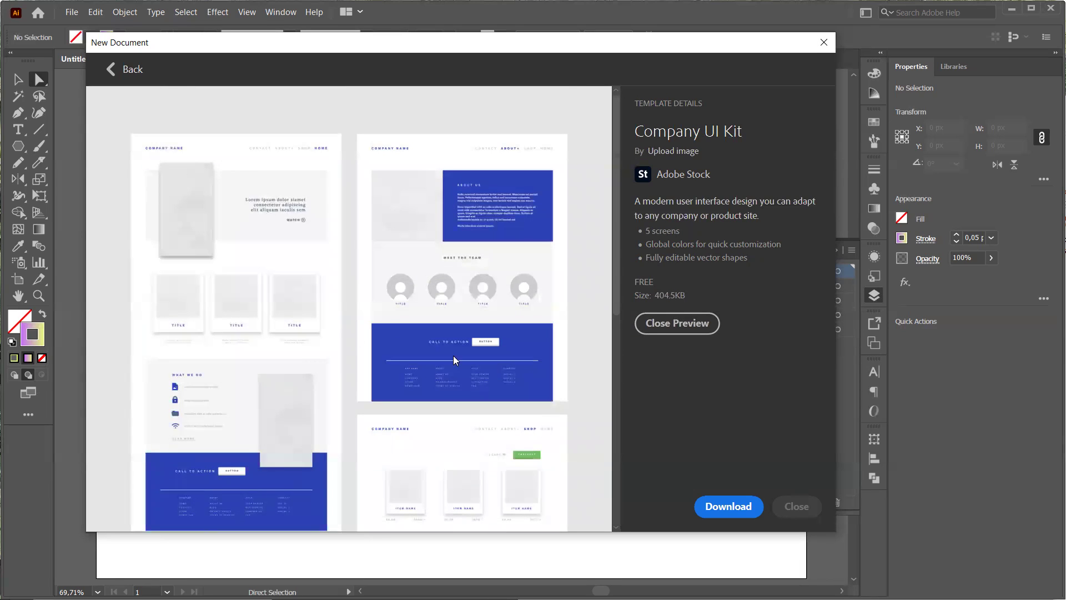
left_click(112, 69)
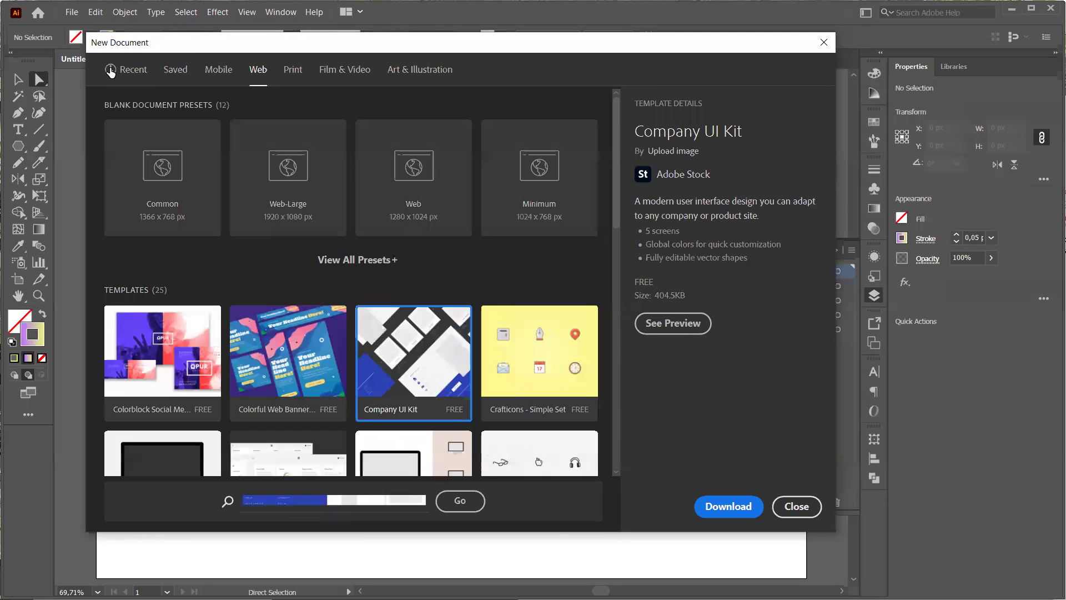
- View the details of the Platforma Web Flowcharts Kit and Simple Website Layouts templates
scroll(277, 342, "down", 5)
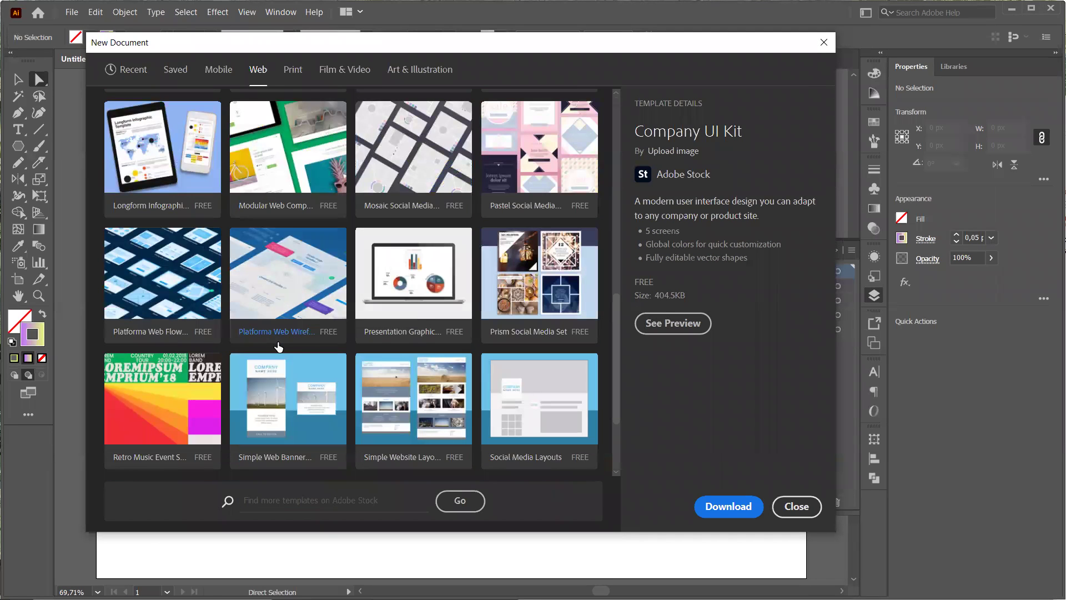
left_click(172, 271)
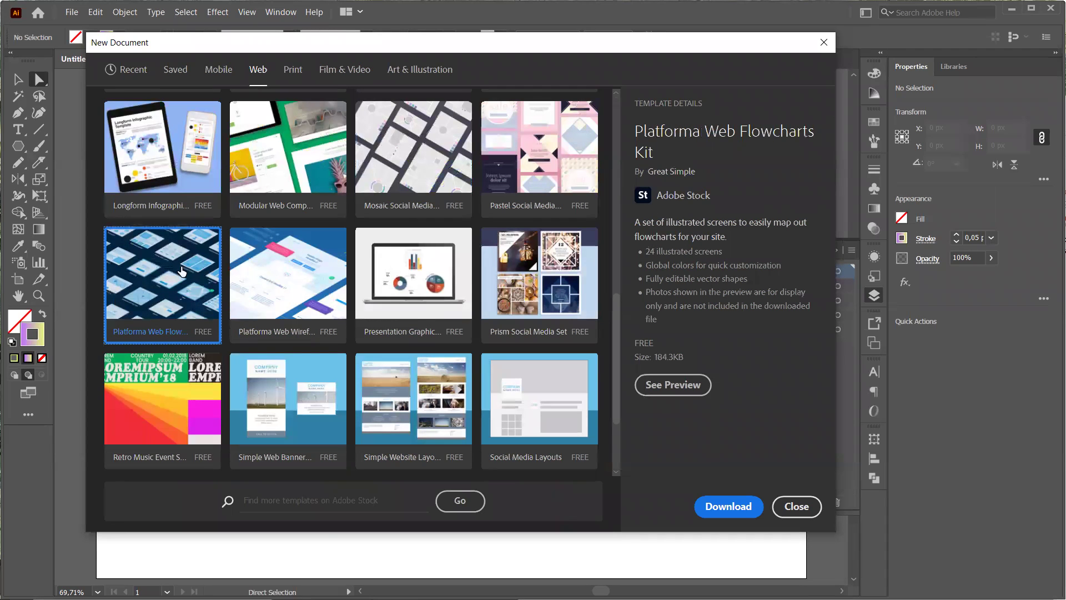
left_click(430, 428)
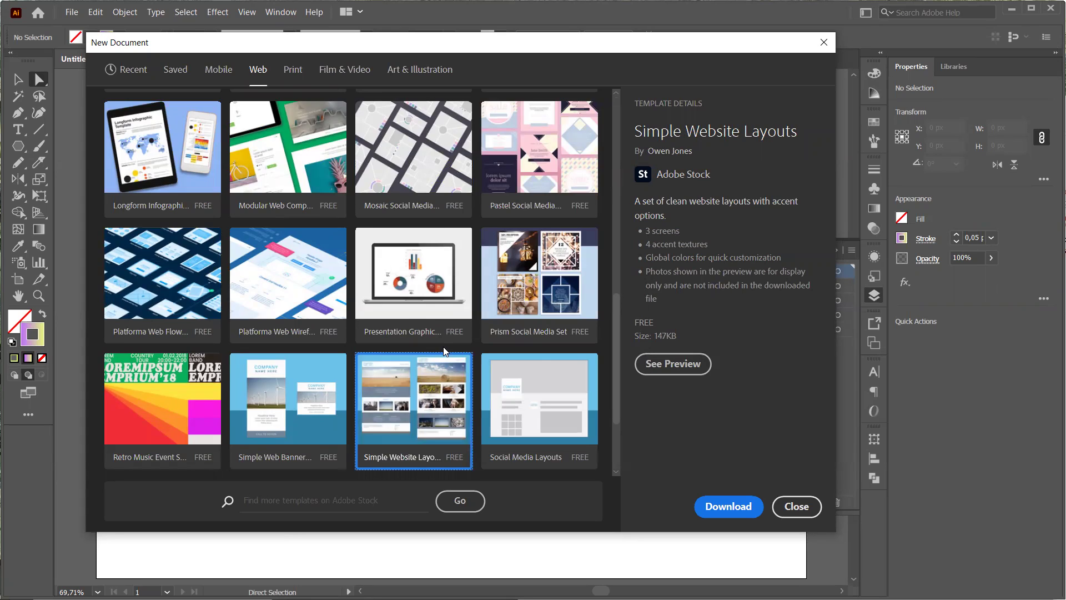
scroll(443, 348, "up", 10)
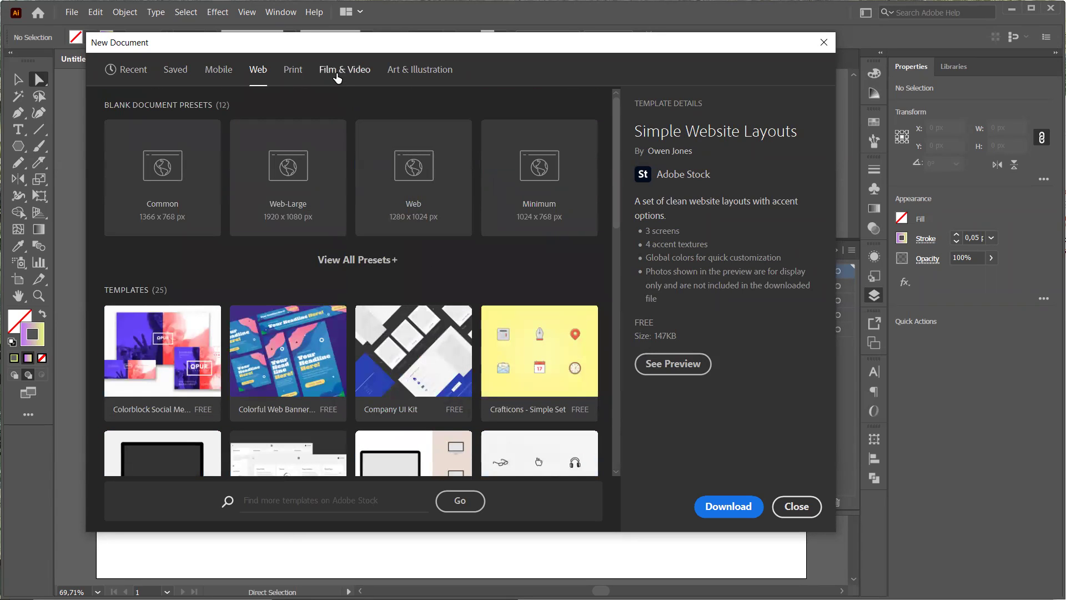
- Preview the News Title Graphics template from the Film & Video category and return to its template list
left_click(337, 75)
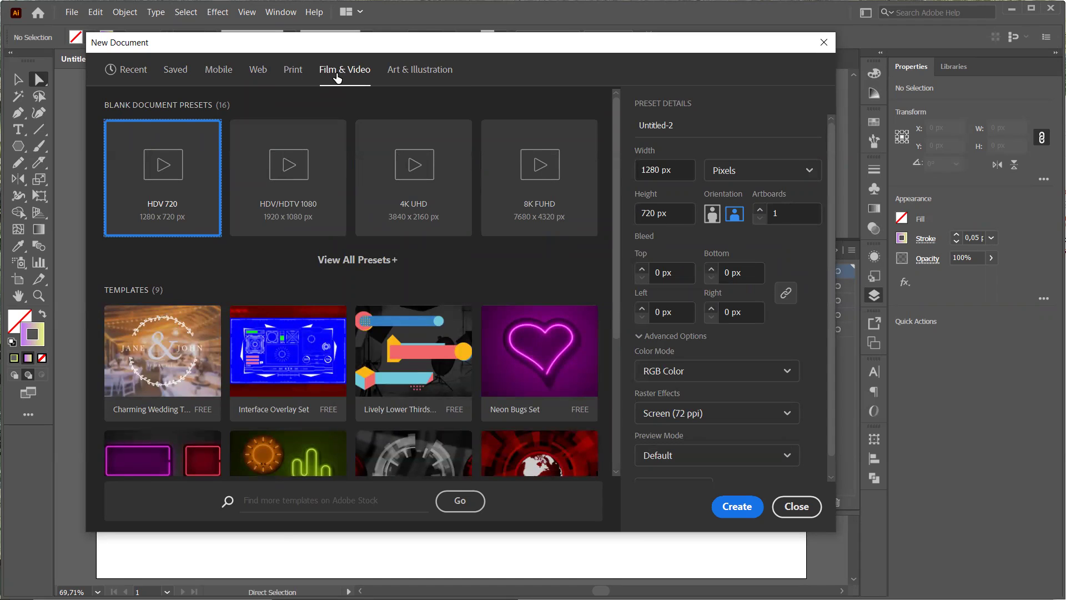
scroll(434, 314, "down", 4)
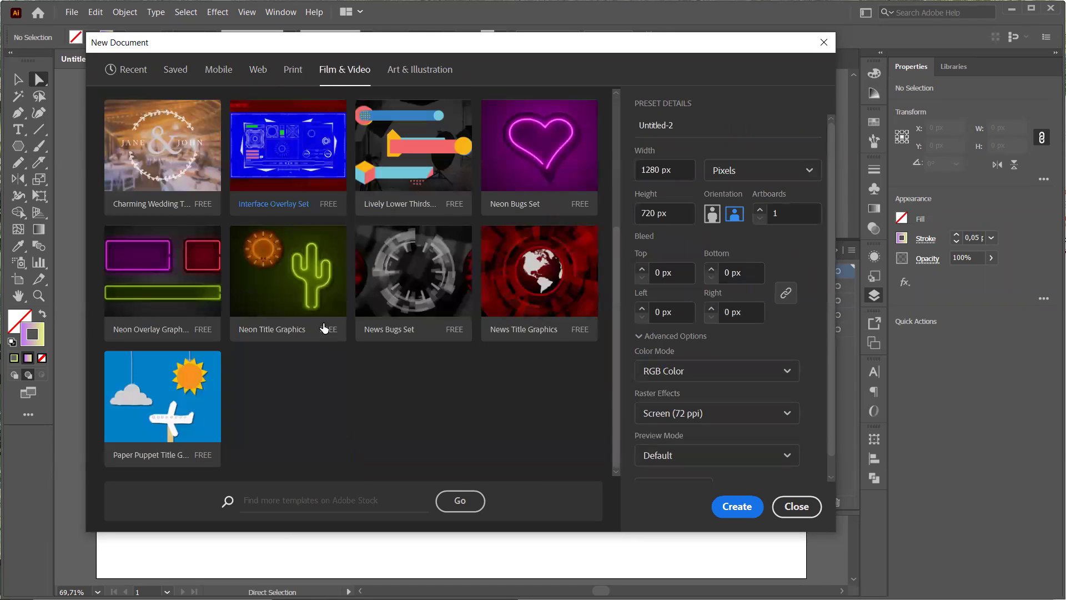
left_click(533, 291)
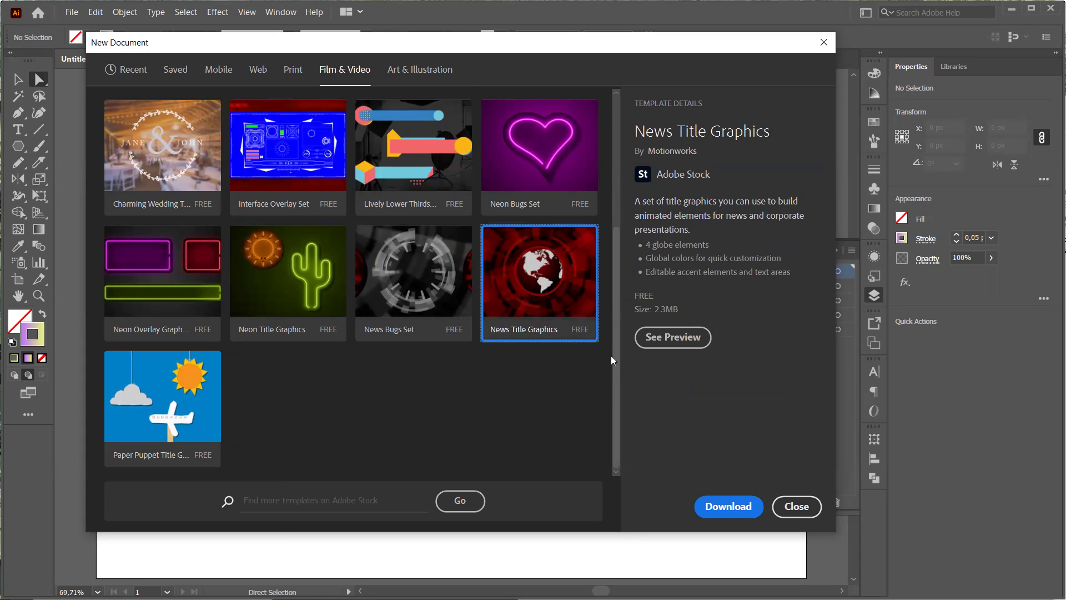
left_click(673, 339)
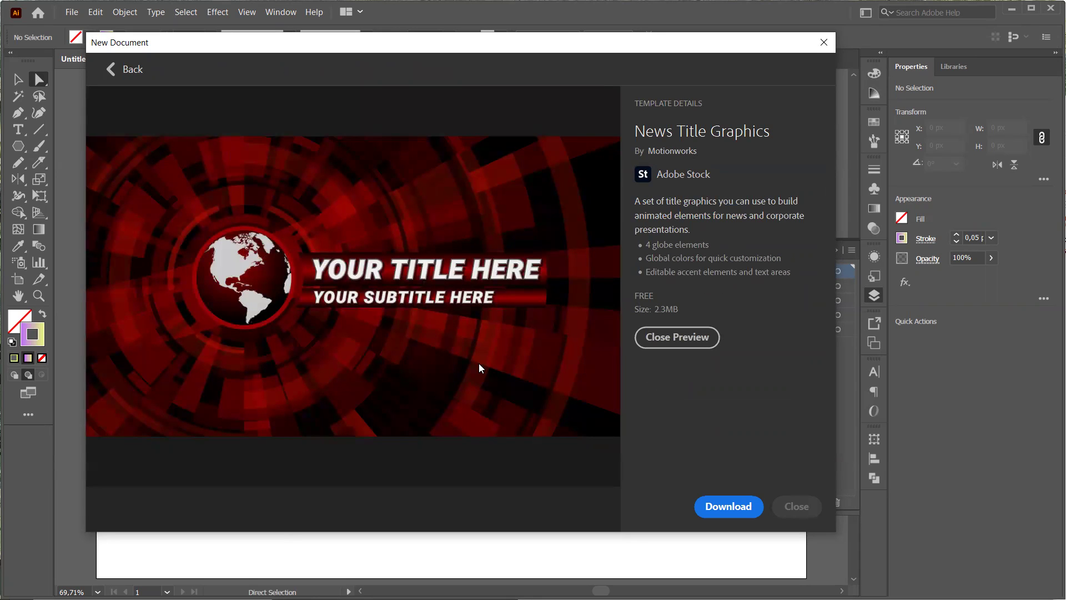
left_click(111, 71)
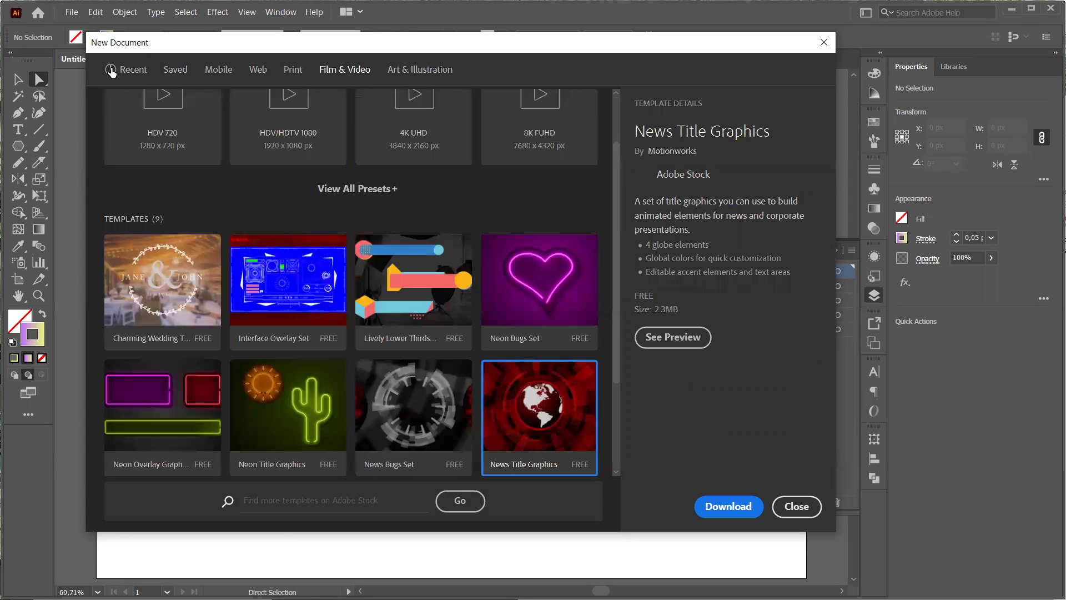
scroll(285, 309, "up", 2)
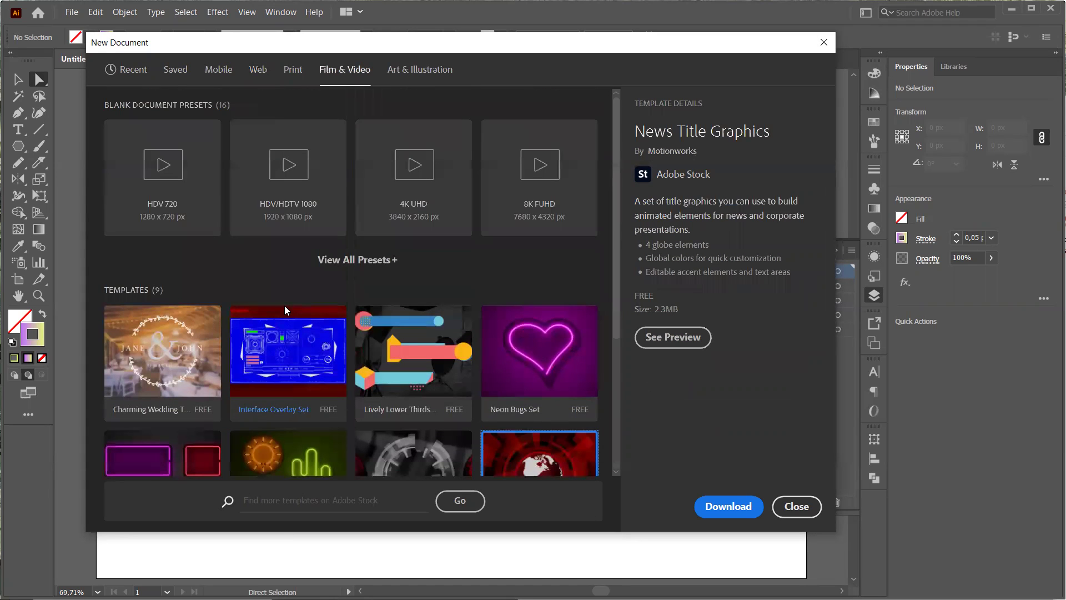
- Browse the Print templates and preview the Tailored Stationery Set's page layouts, returning to the template list
left_click(291, 78)
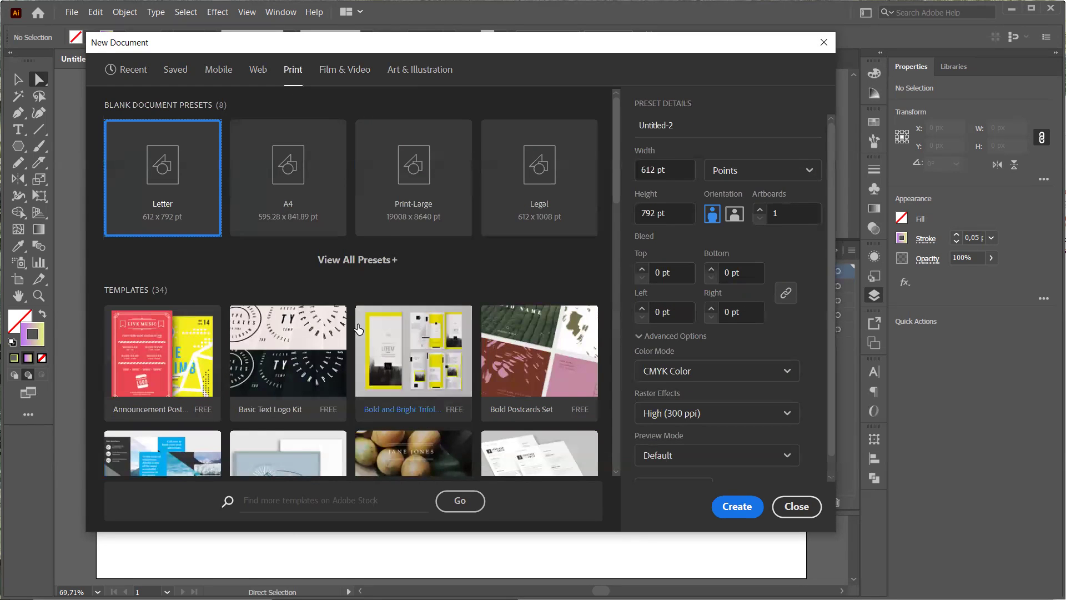
scroll(358, 329, "down", 6)
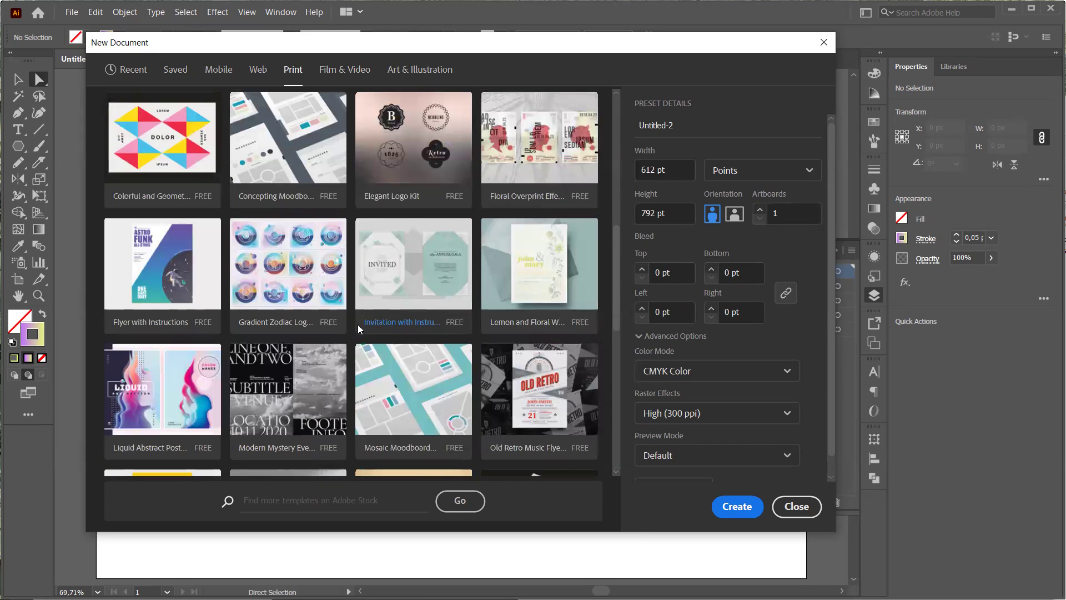
scroll(357, 324, "down", 6)
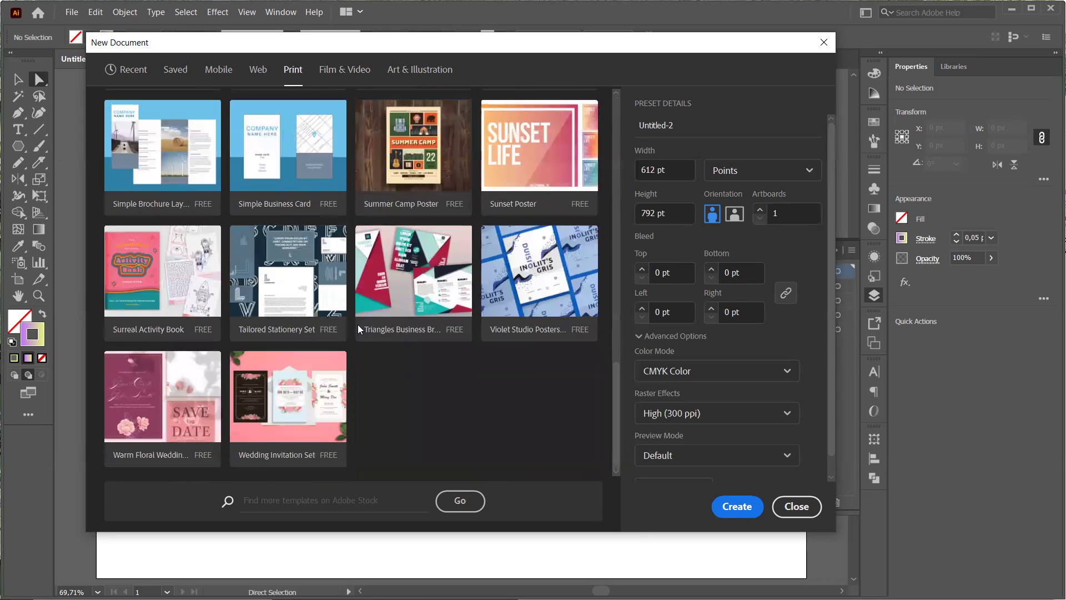
left_click(272, 287)
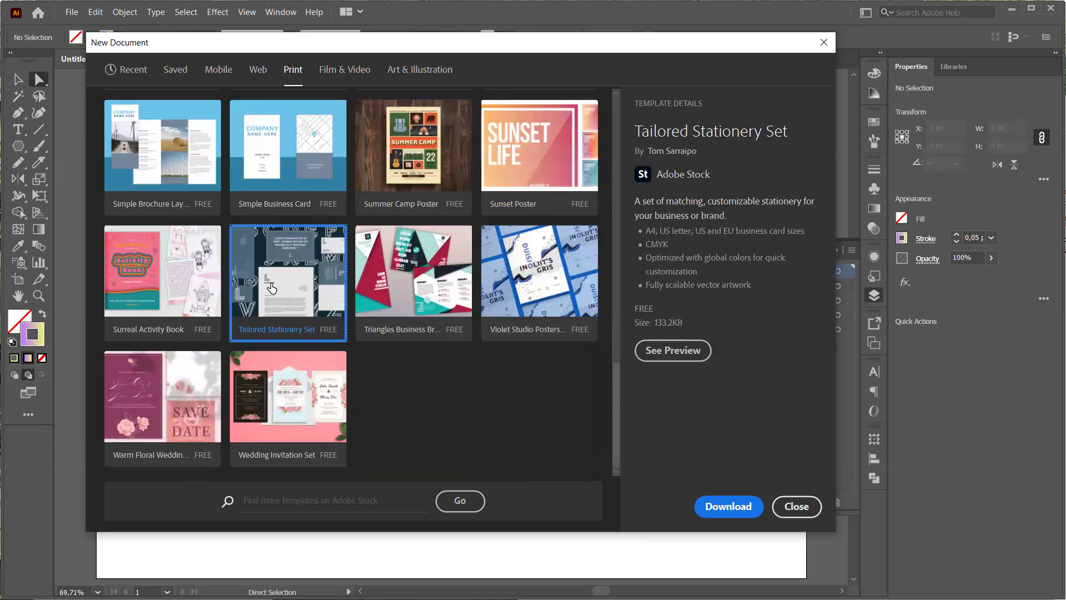
left_click(672, 351)
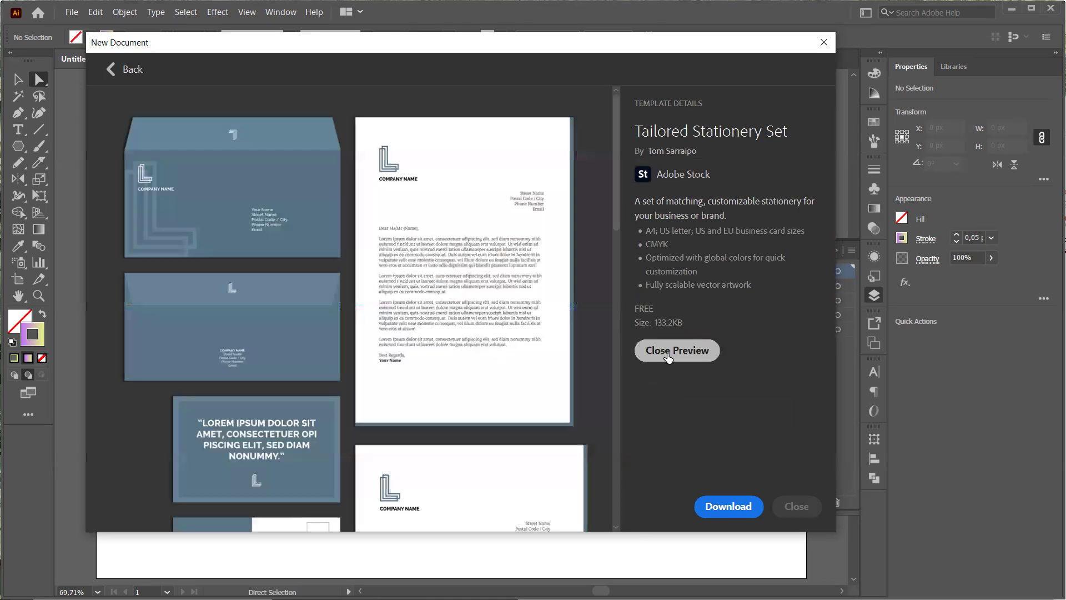
scroll(497, 372, "down", 10)
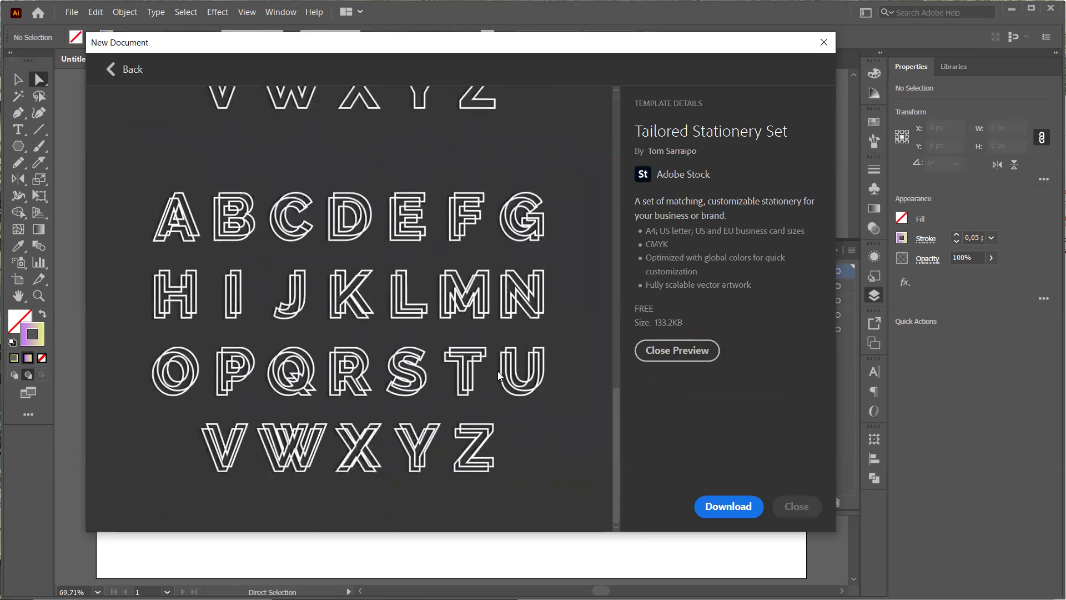
scroll(498, 376, "up", 10)
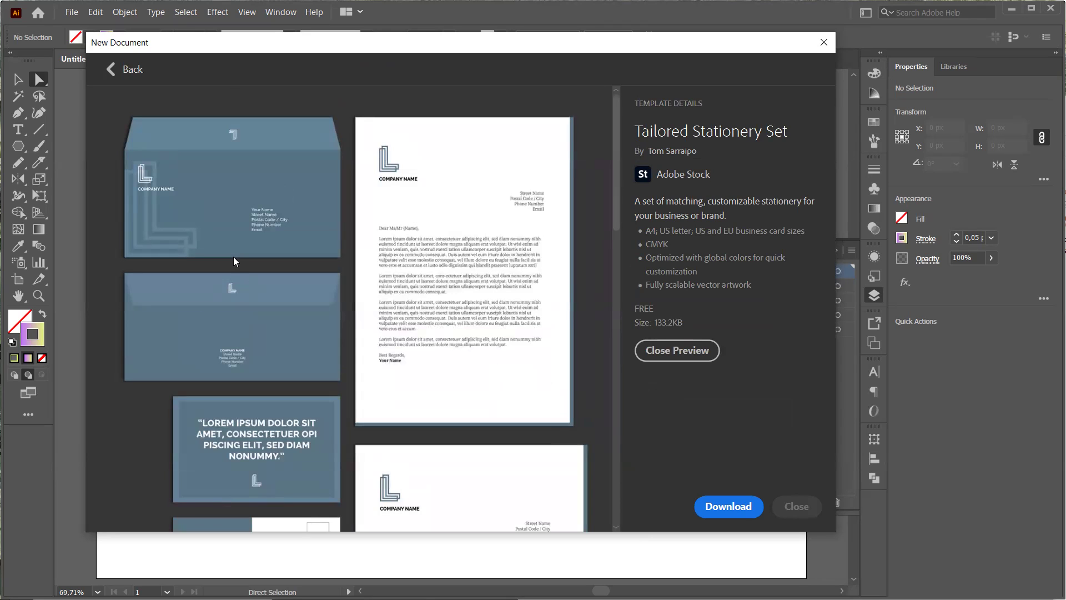
left_click(110, 69)
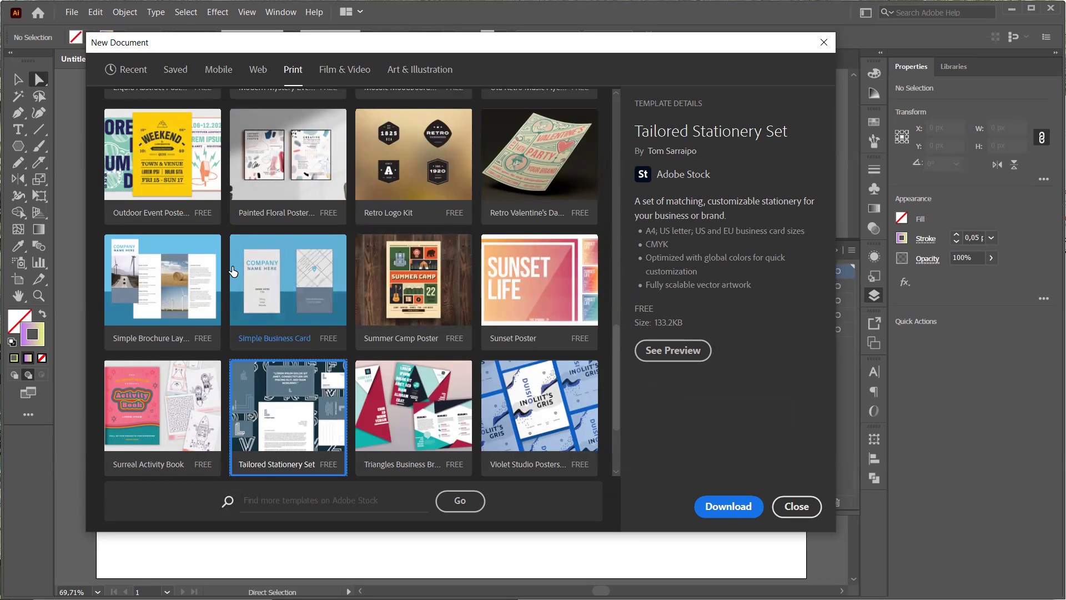
- Look through the free Print templates and expand the full list of blank Print document presets
scroll(232, 271, "up", 15)
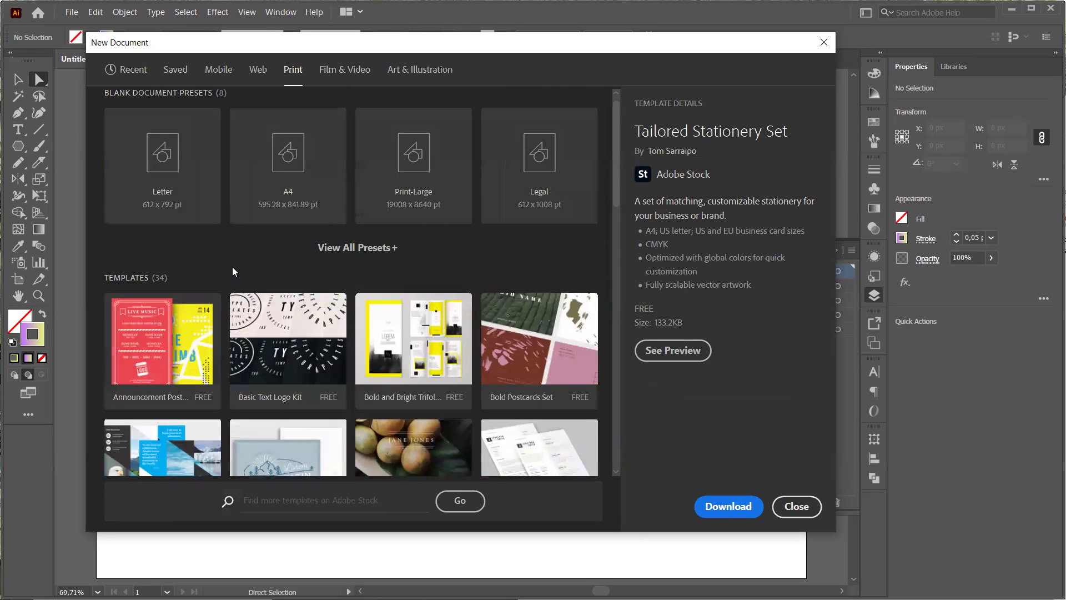
scroll(232, 271, "down", 10)
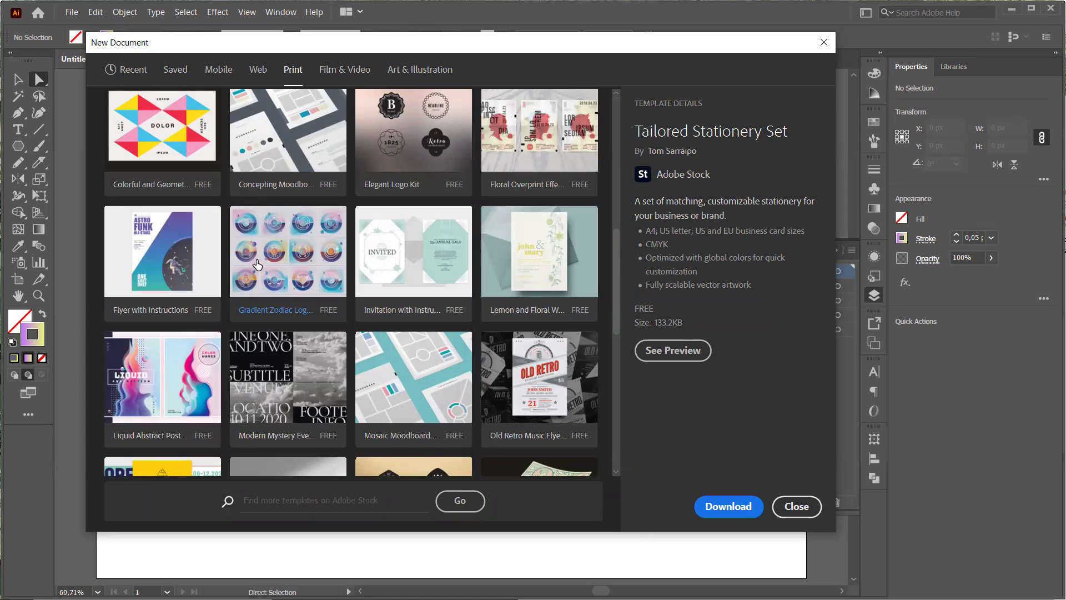
scroll(255, 261, "up", 10)
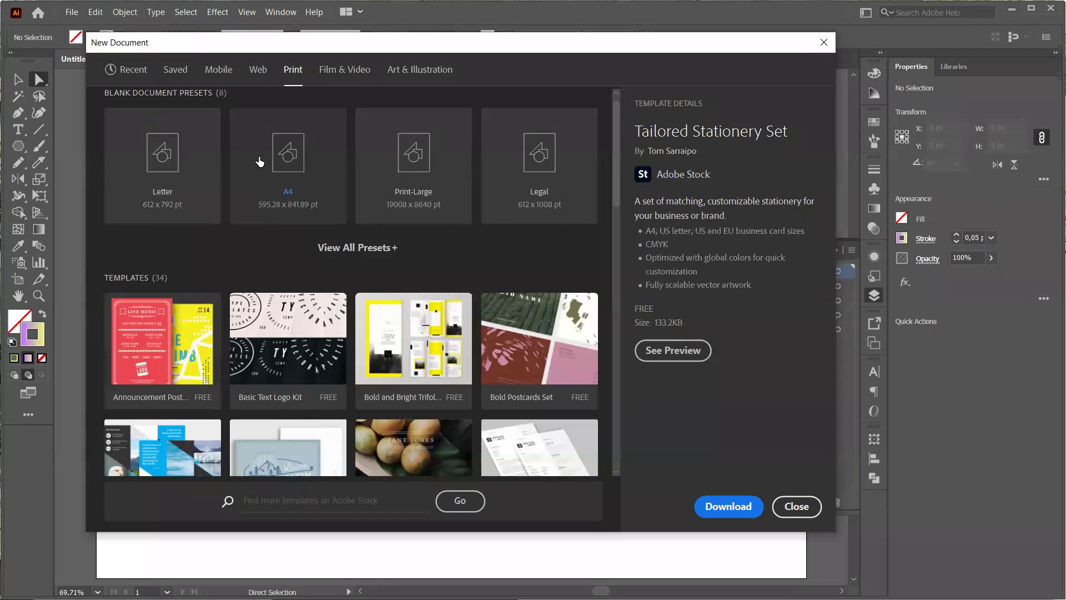
scroll(259, 161, "up", 1)
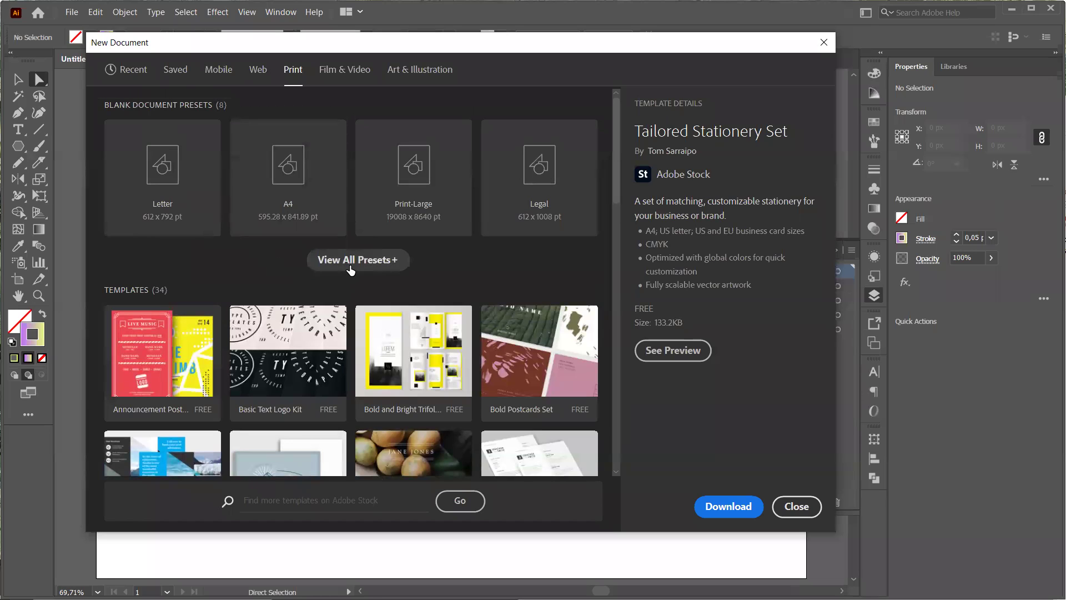
left_click(350, 260)
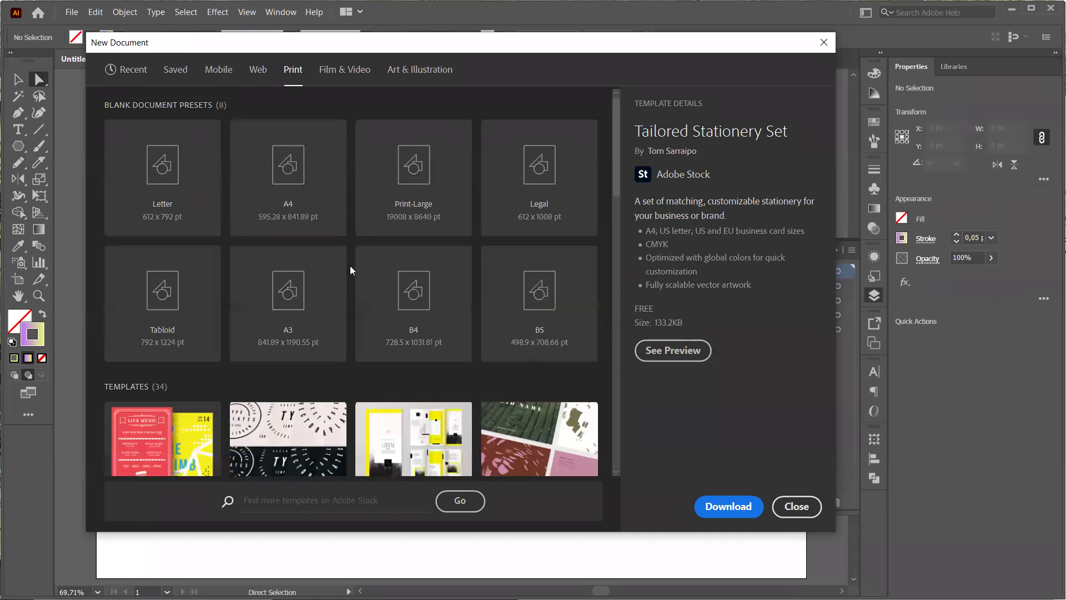
- Compare the preset details of the A4 Print preset with those of the iPad Pro Mobile preset
left_click(294, 155)
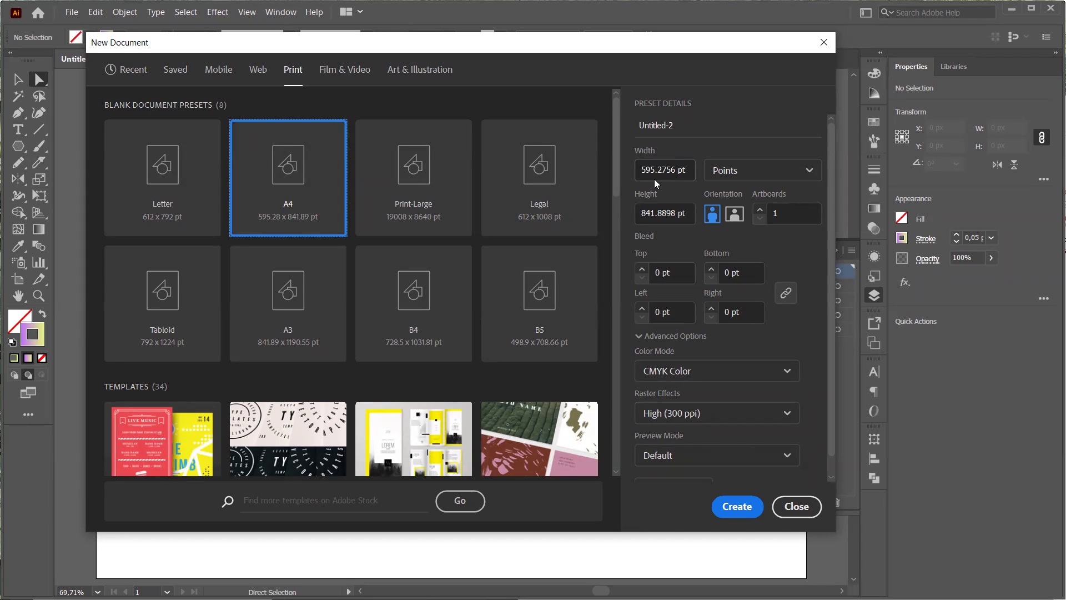
left_click(220, 79)
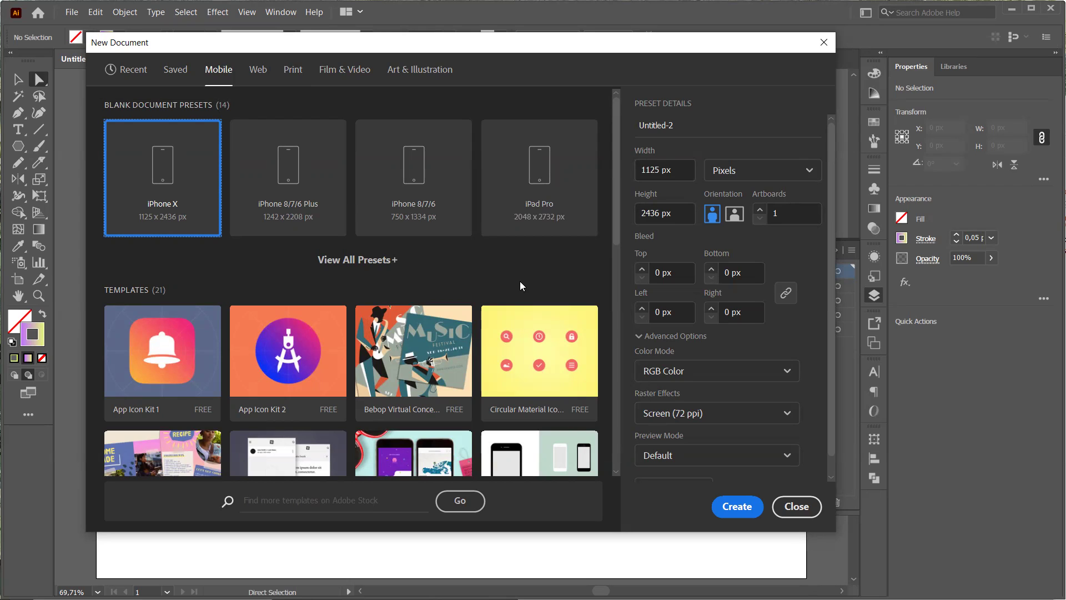
left_click(544, 202)
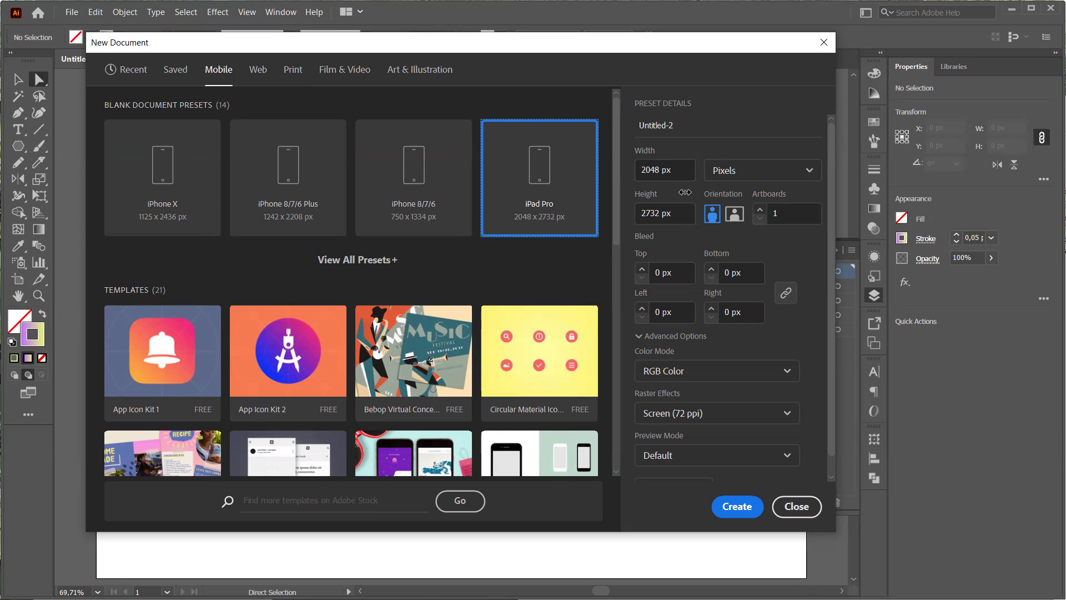
- Choose the A4 Print preset with landscape orientation and set its units to Pixels
left_click(289, 76)
left_click(310, 157)
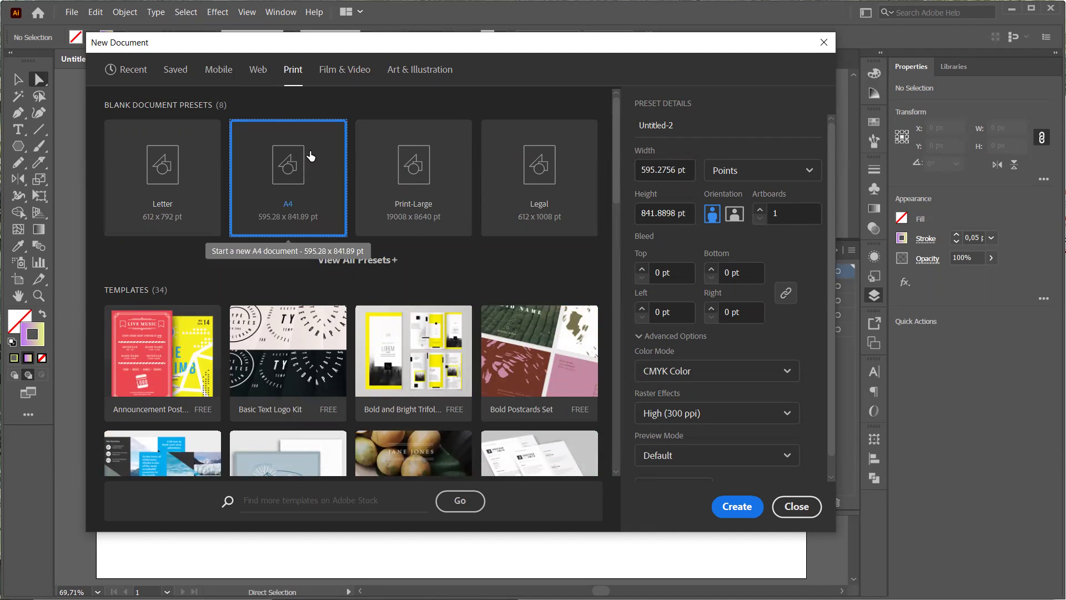
left_click(735, 214)
left_click(781, 173)
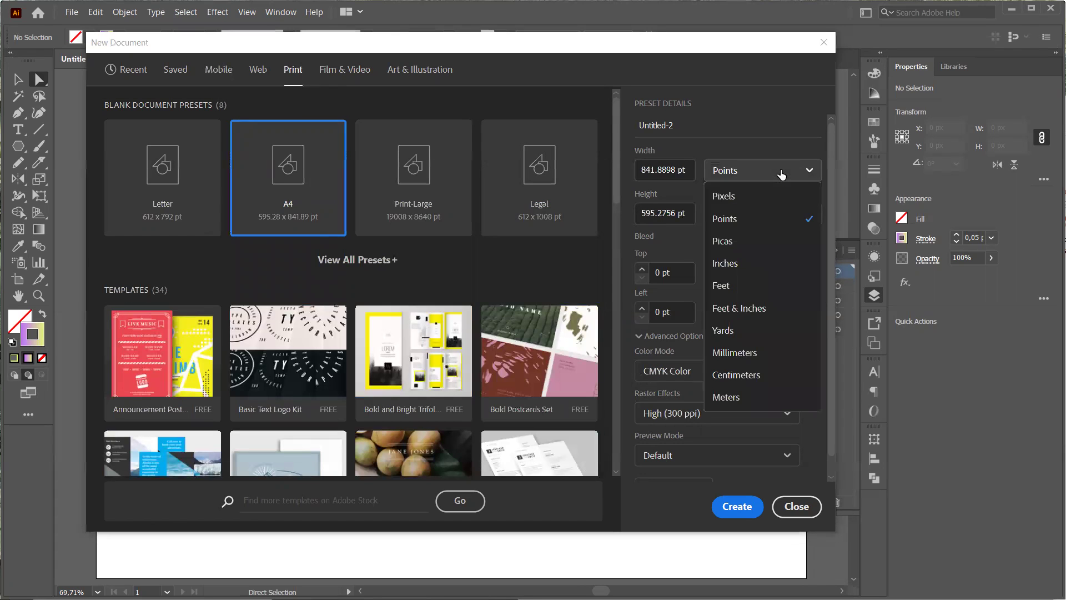
left_click(753, 196)
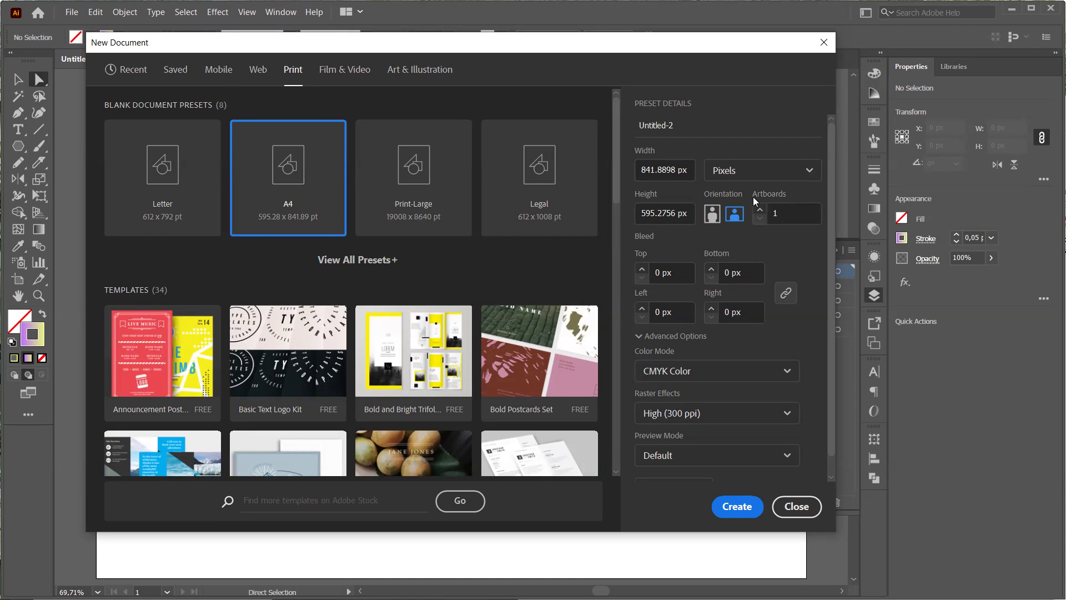
- Set the color mode to RGB Color, review the advanced options, and create the new document
left_click(779, 379)
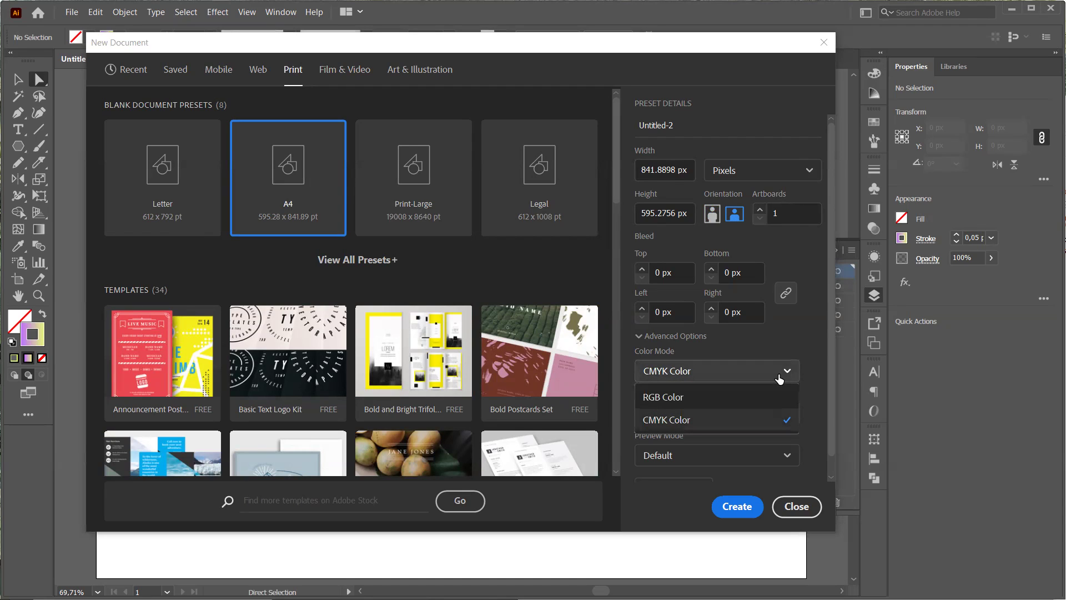
left_click(721, 406)
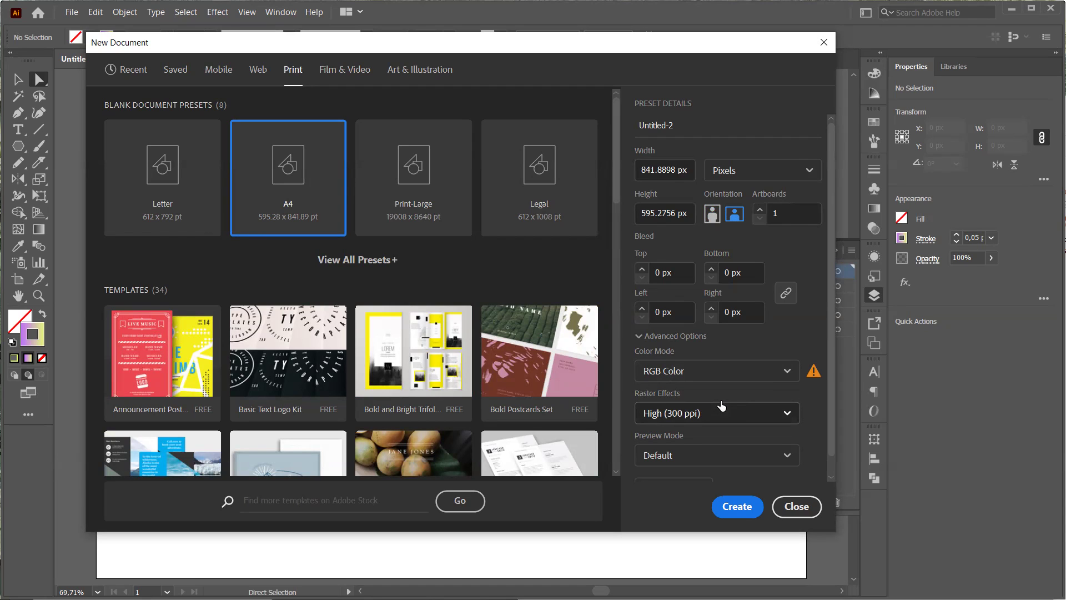
scroll(721, 406, "down", 1)
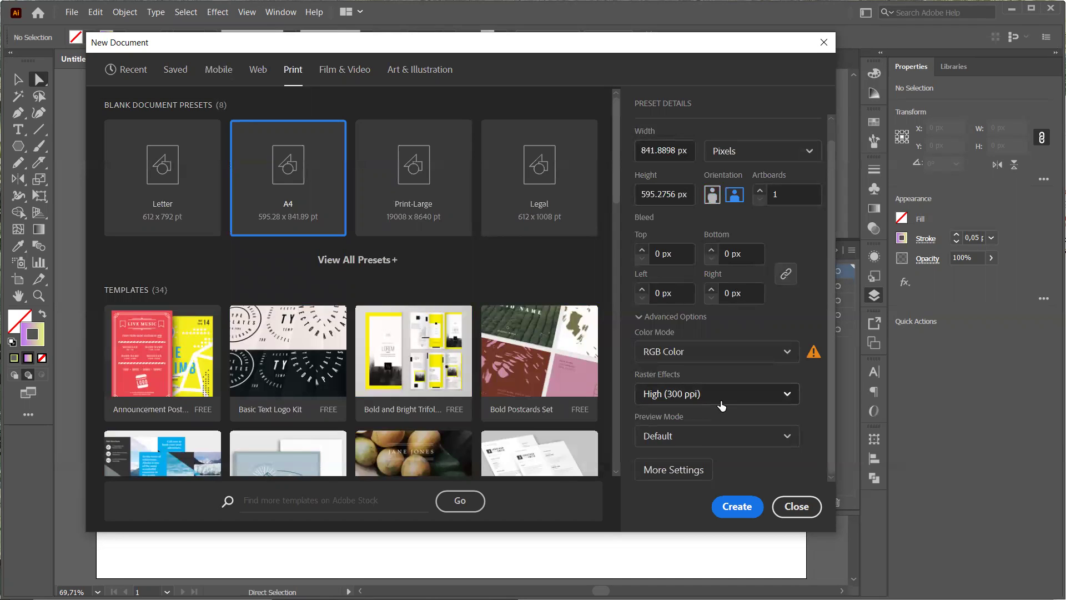
left_click(749, 358)
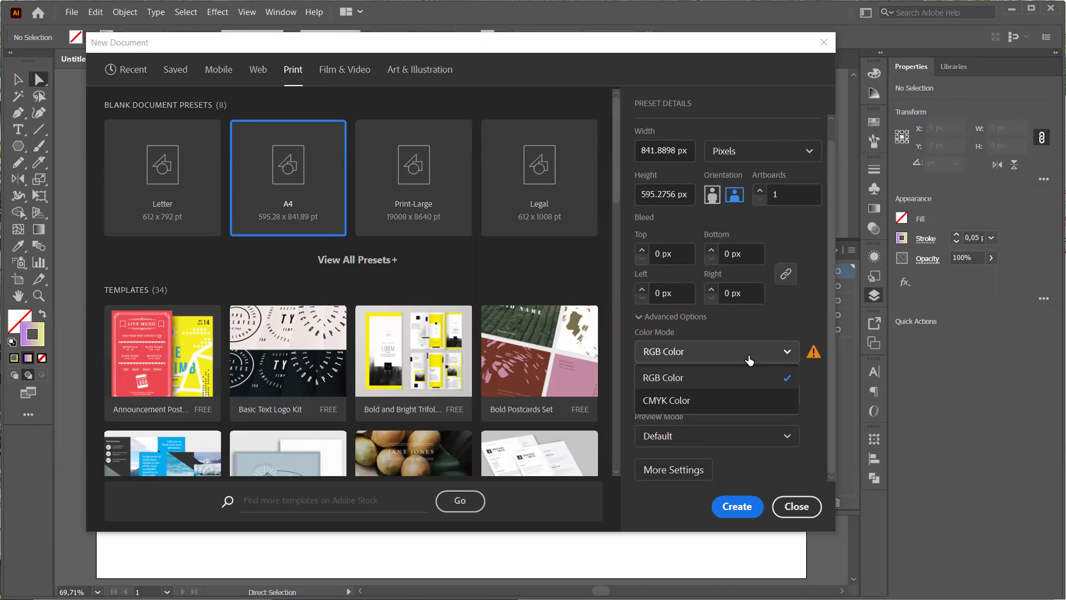
left_click(675, 317)
left_click(675, 316)
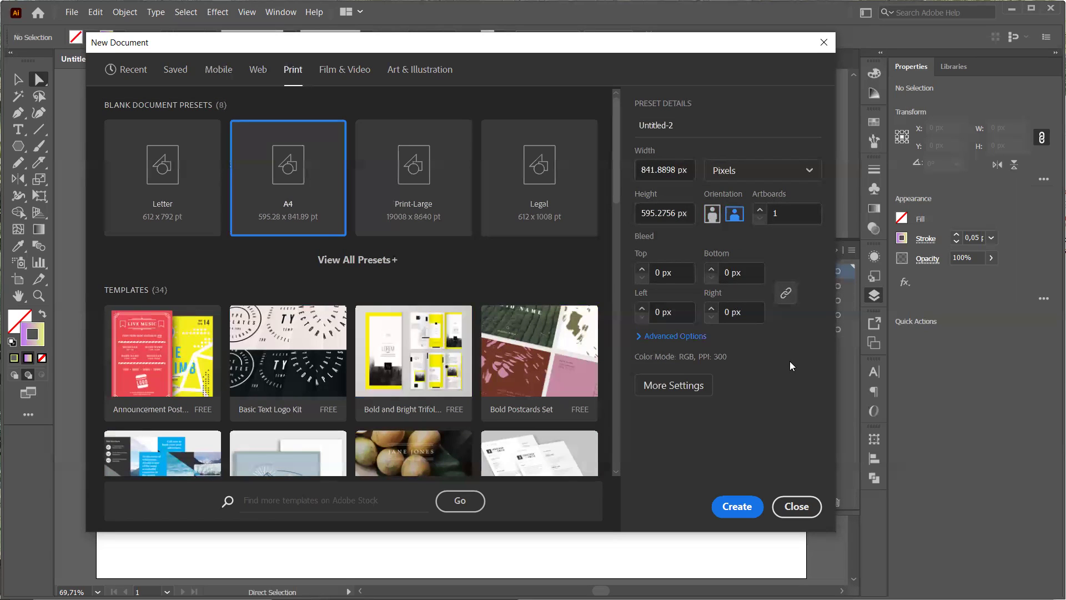
left_click(637, 339)
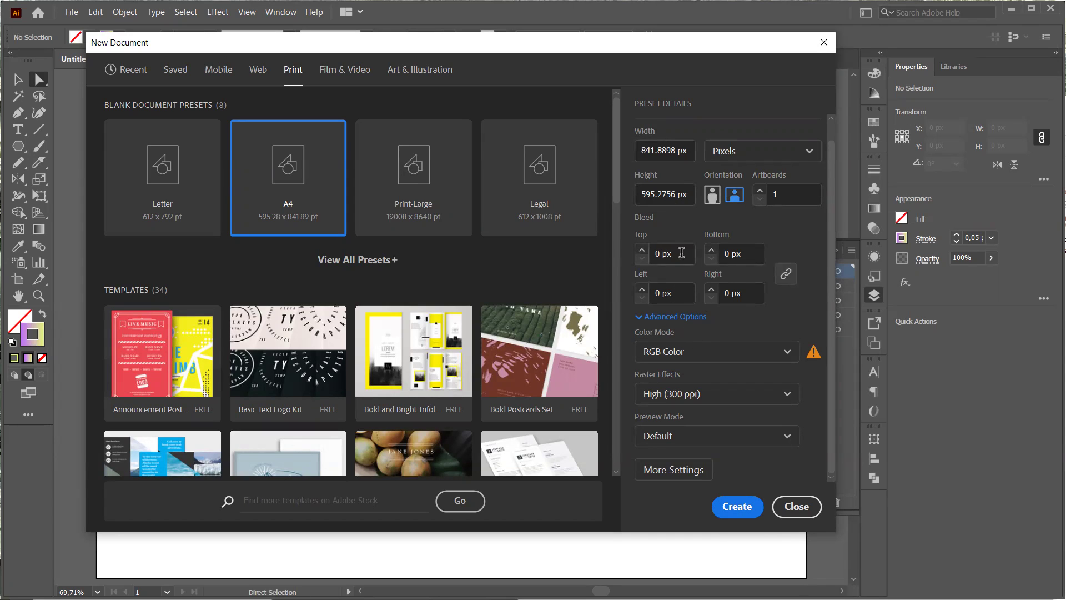
left_click(740, 506)
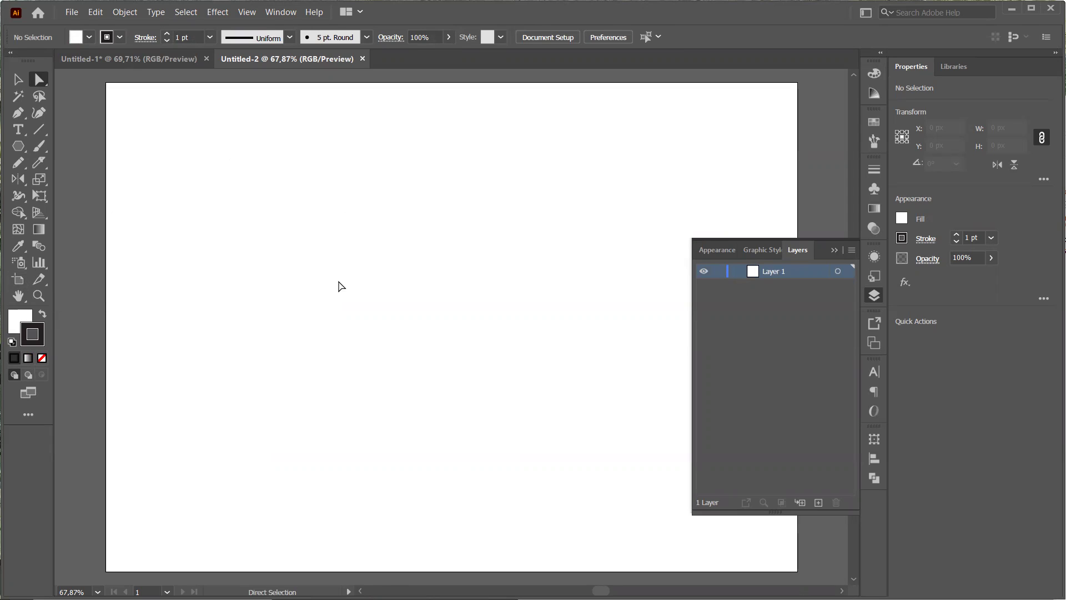
- Shrink Artboard 1 to about 758 x 568 px with the Artboard tool
left_click(19, 284)
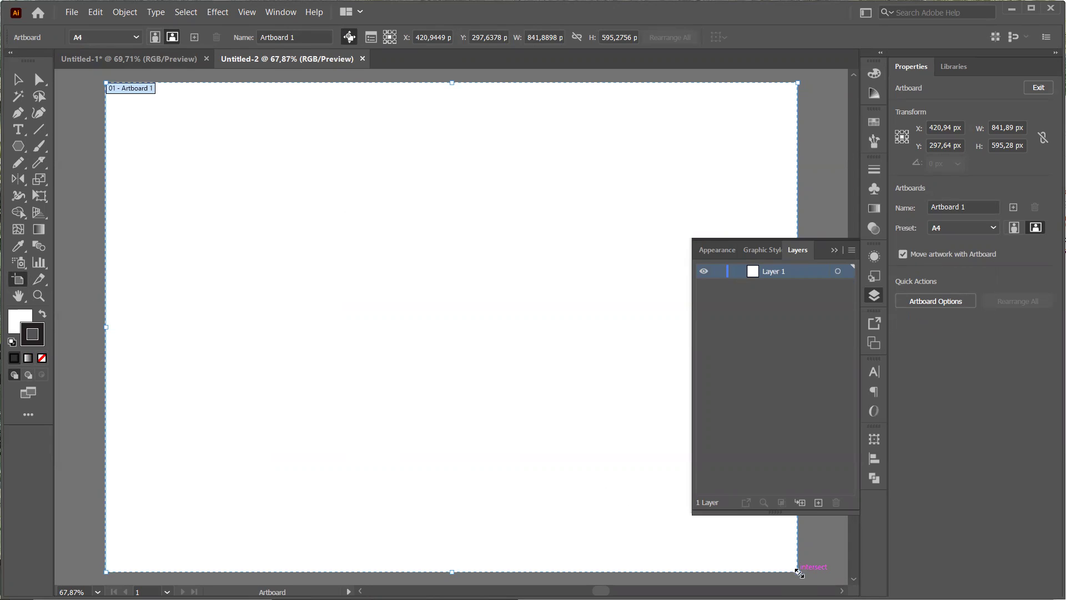
left_click_drag(800, 573, 729, 550)
- Draw a second portrait artboard beside the first, about 322 x 568 px, with its upper edge aligned to the first artboard
scroll(728, 549, "right", 3)
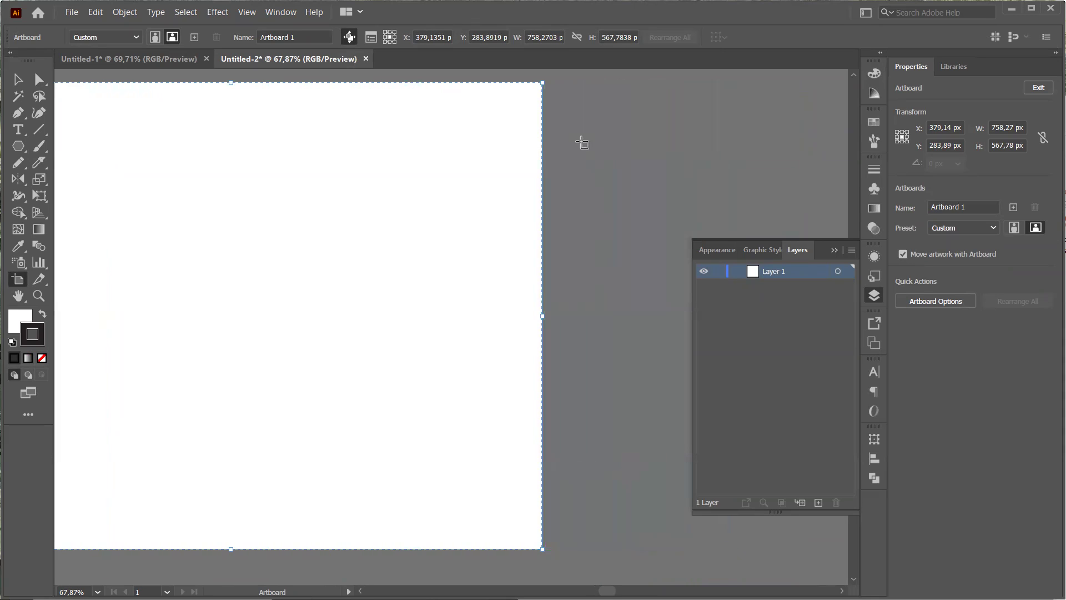
mouse_move(563, 91)
left_mouse_down()
mouse_move(659, 176)
mouse_move(843, 438)
mouse_move(826, 550)
left_mouse_up()
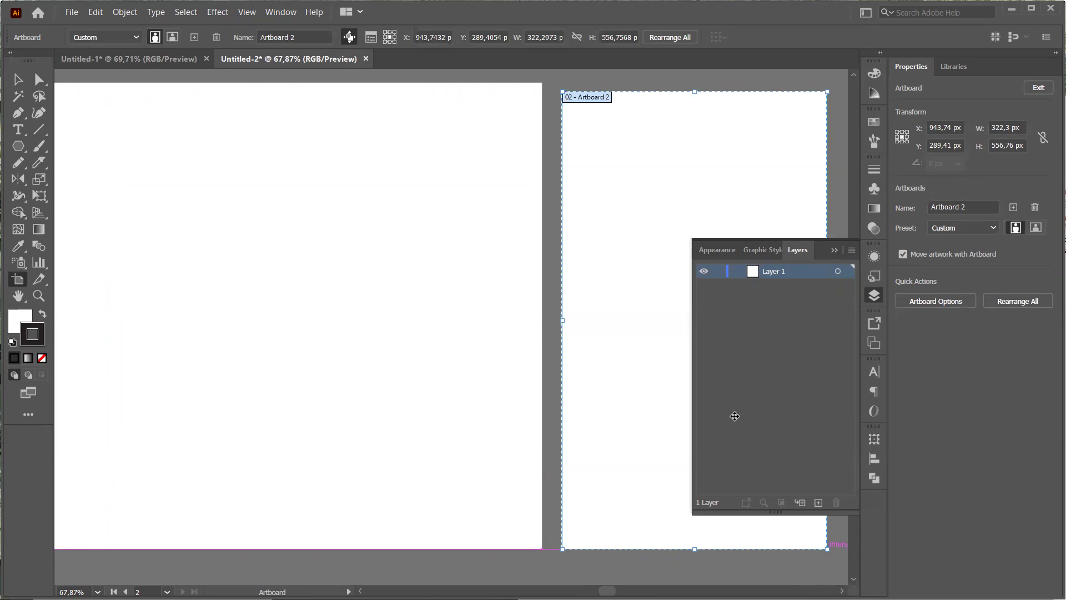
left_click_drag(694, 91, 694, 82)
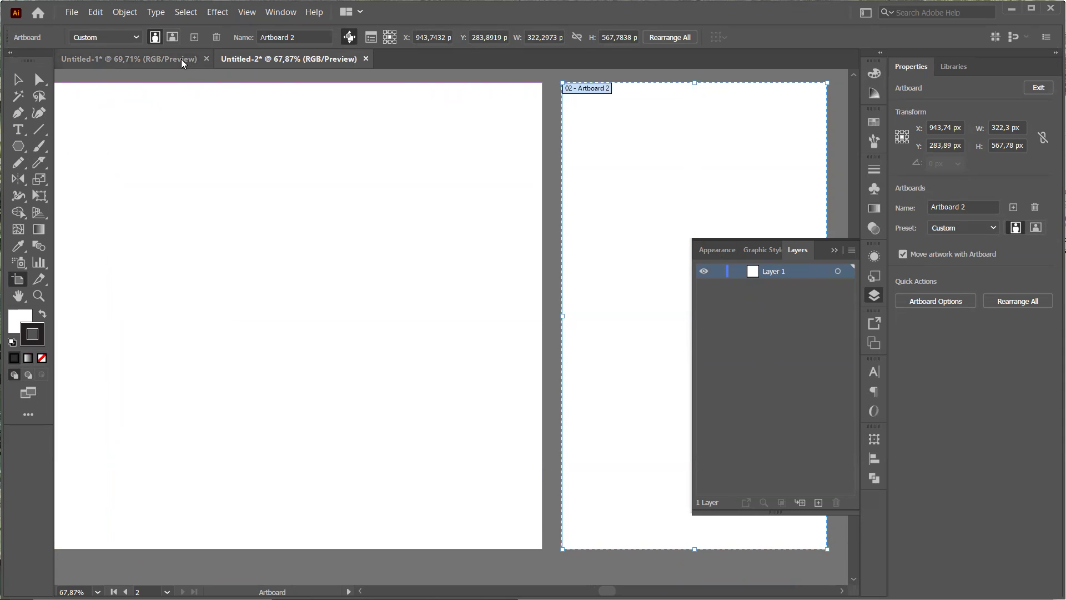
- Check the available artboard size presets for Artboard 2 without changing its size
left_click(134, 38)
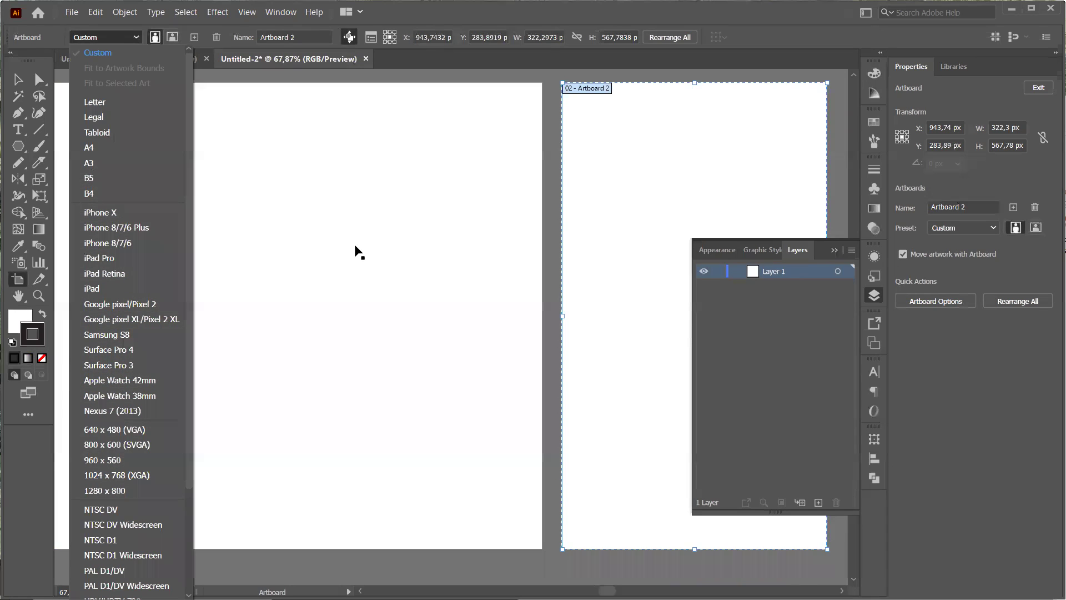
left_click(358, 252)
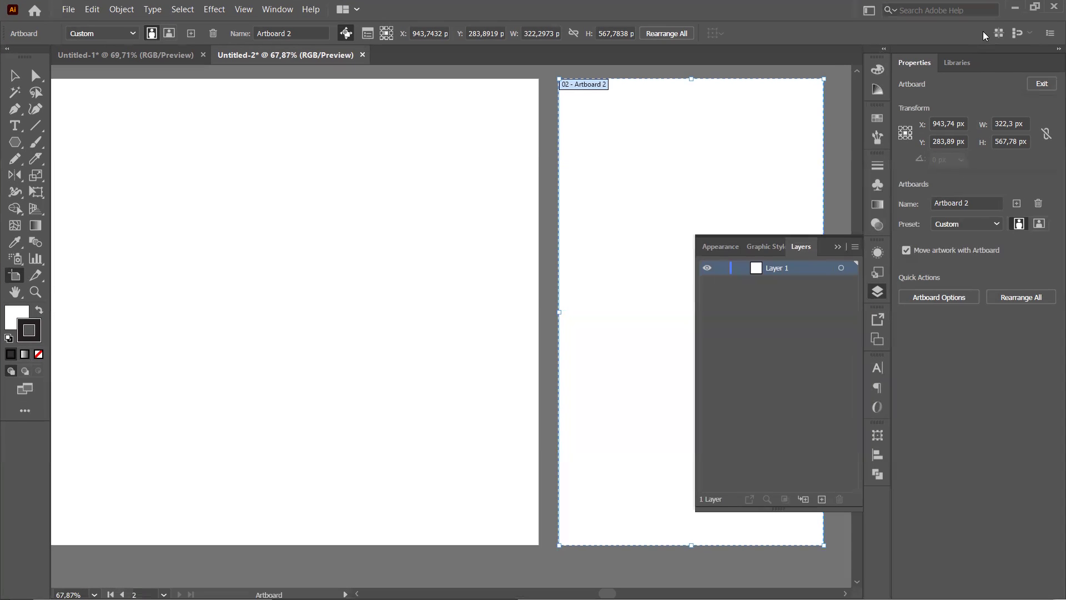
- Restore the application window to a smaller size and leave artboard editing by switching to the Selection tool
left_click(1033, 8)
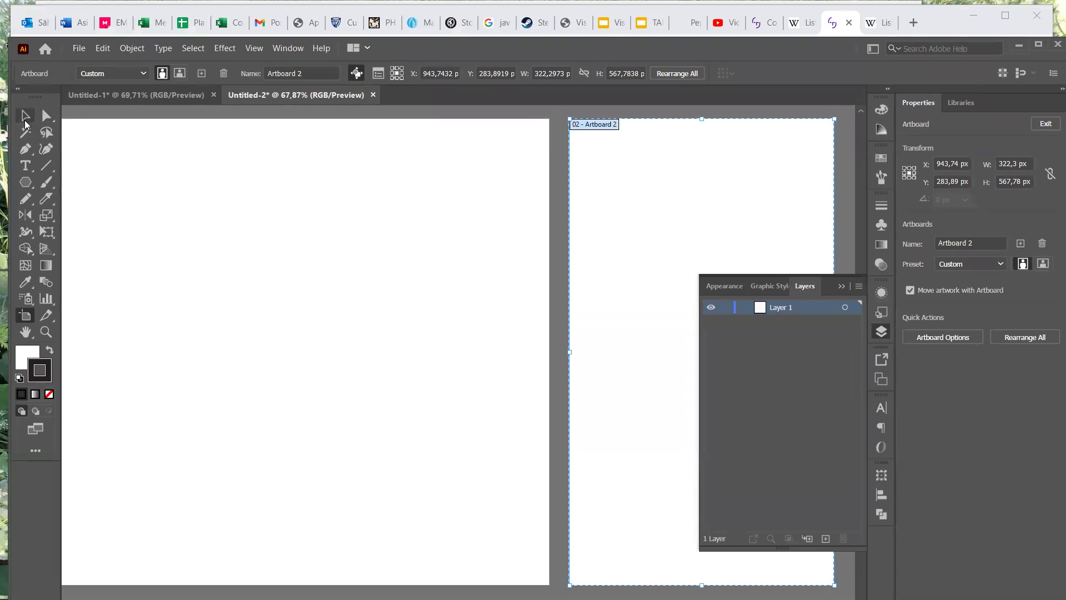
left_click(25, 118)
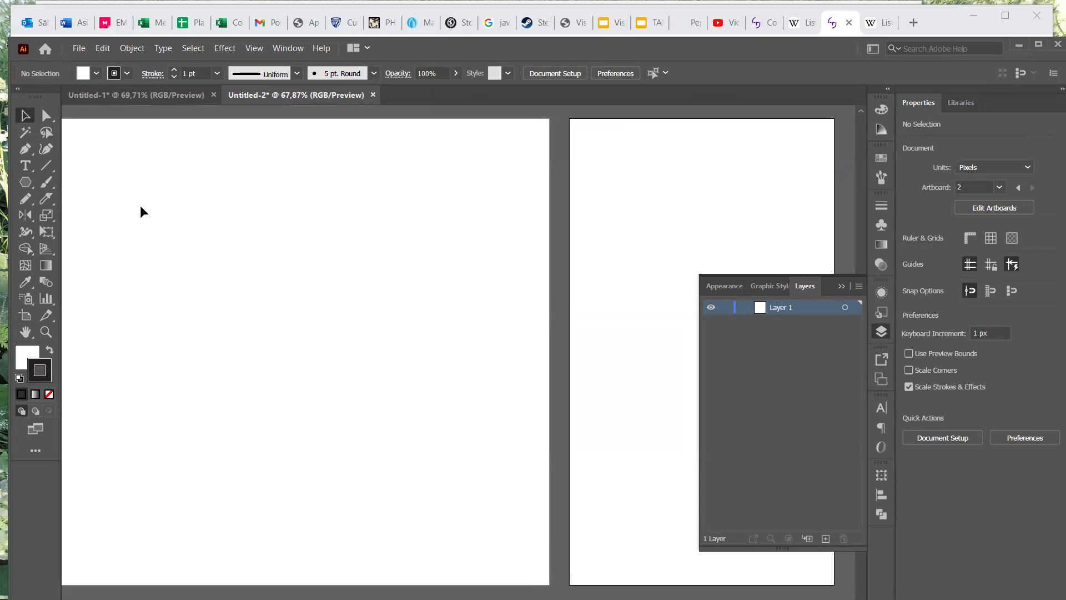
scroll(142, 211, "left", 4)
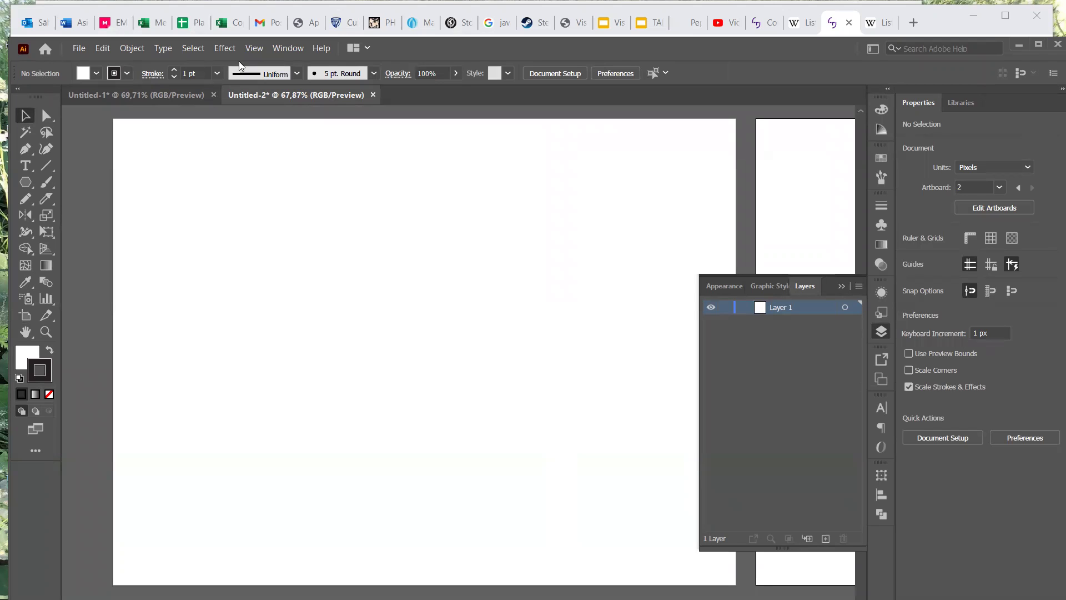
- Check the list of available workspace presets
left_click(284, 49)
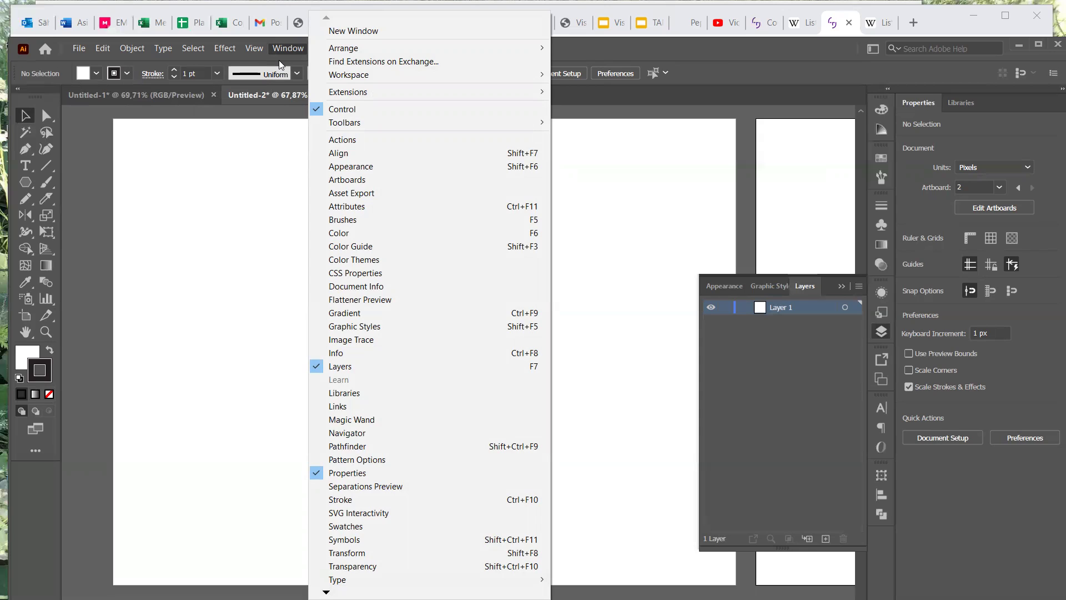
mouse_move(370, 77)
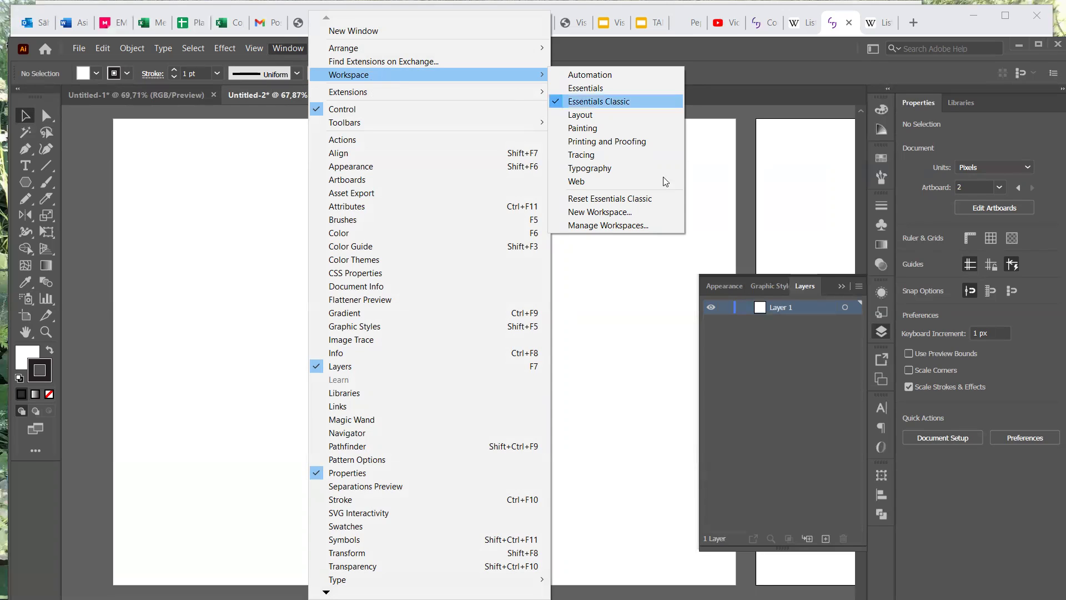
left_click(758, 66)
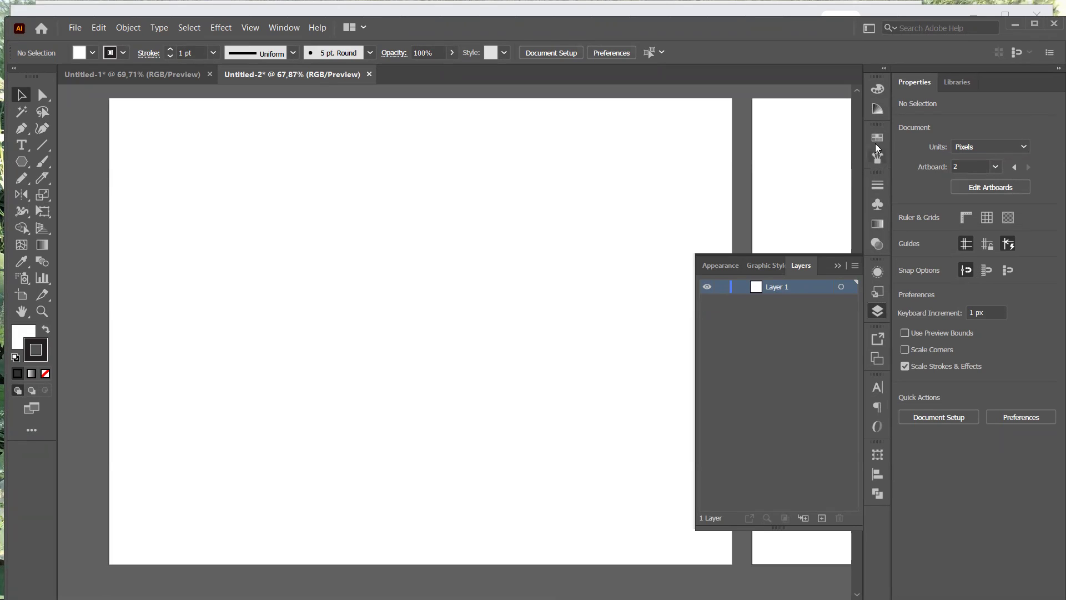
- Hide the color slider options and show them again
left_click(878, 90)
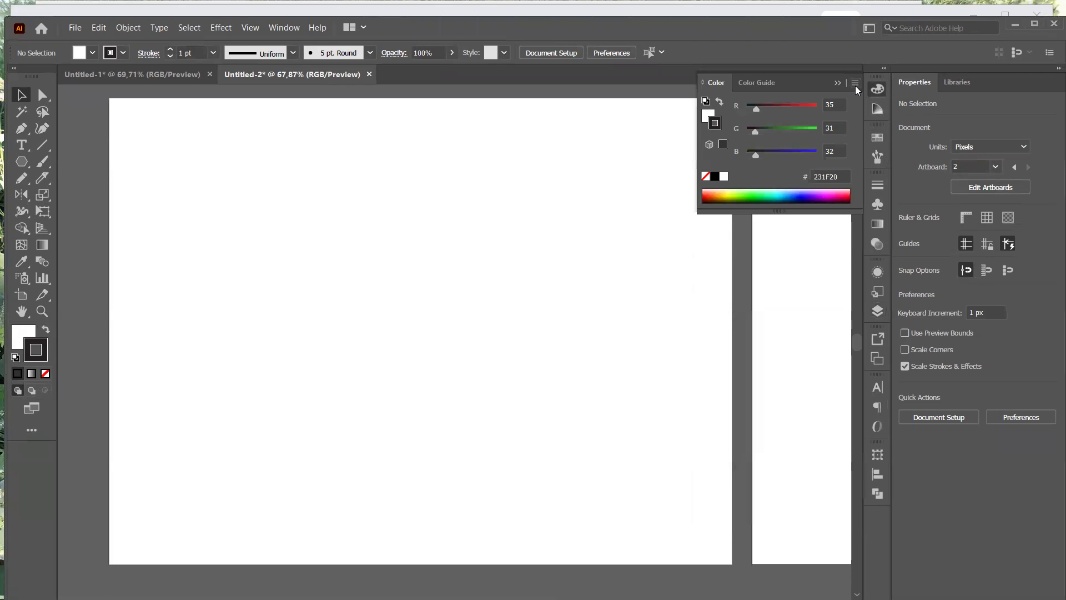
left_click(856, 84)
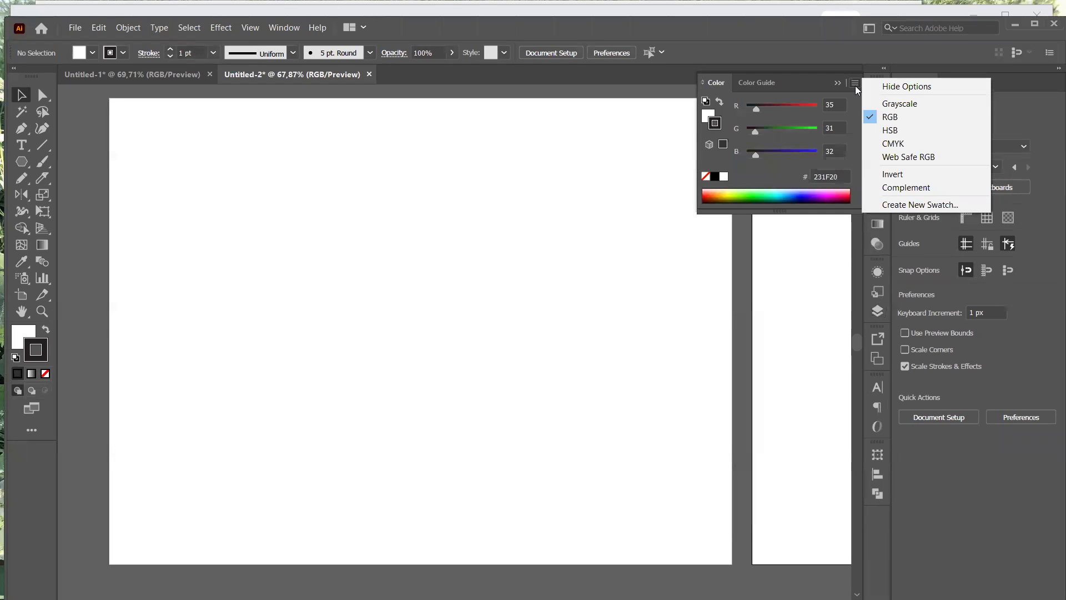
left_click(895, 87)
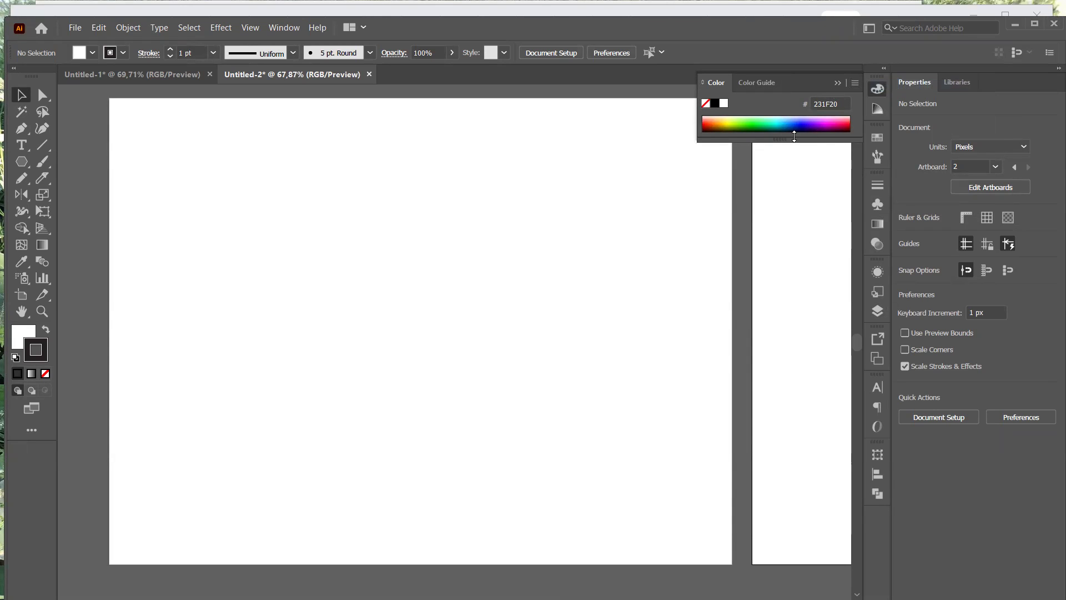
left_click(856, 84)
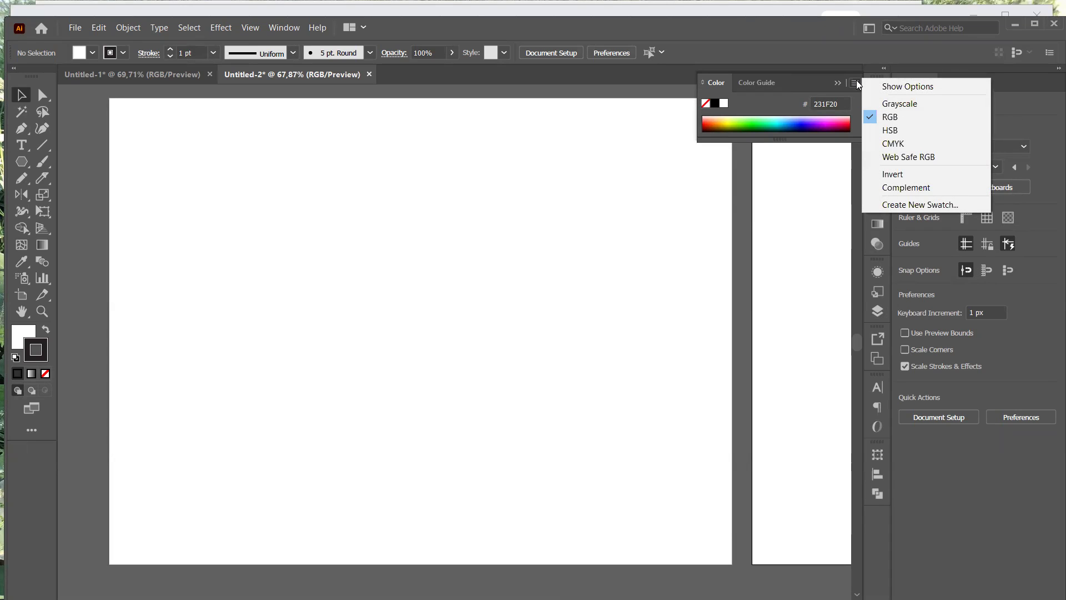
left_click(891, 86)
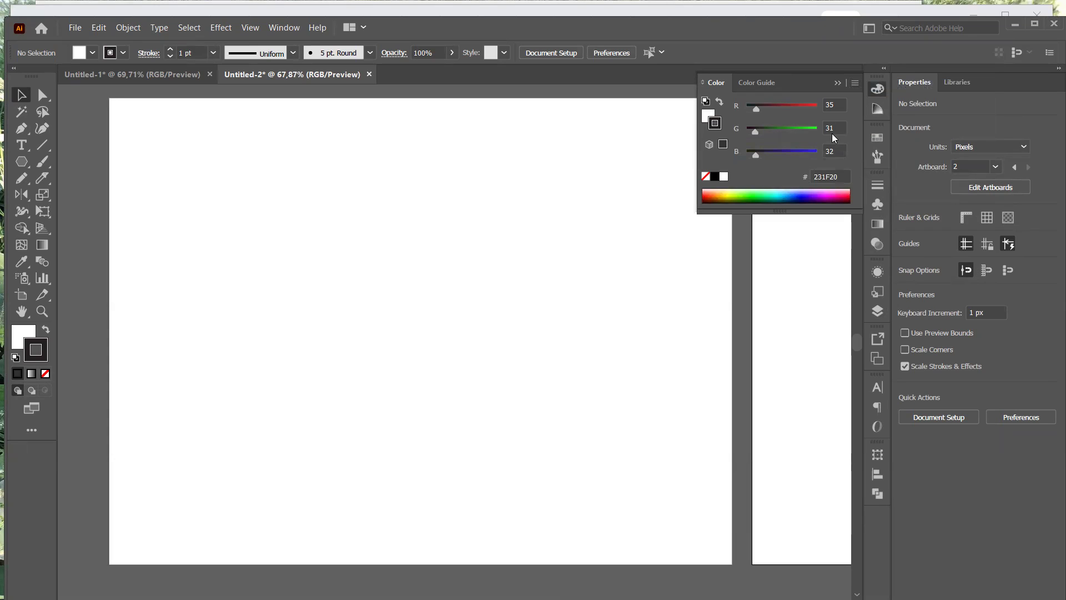
- Switch the color sliders to the HSB model and look through the document's swatches
left_click(856, 84)
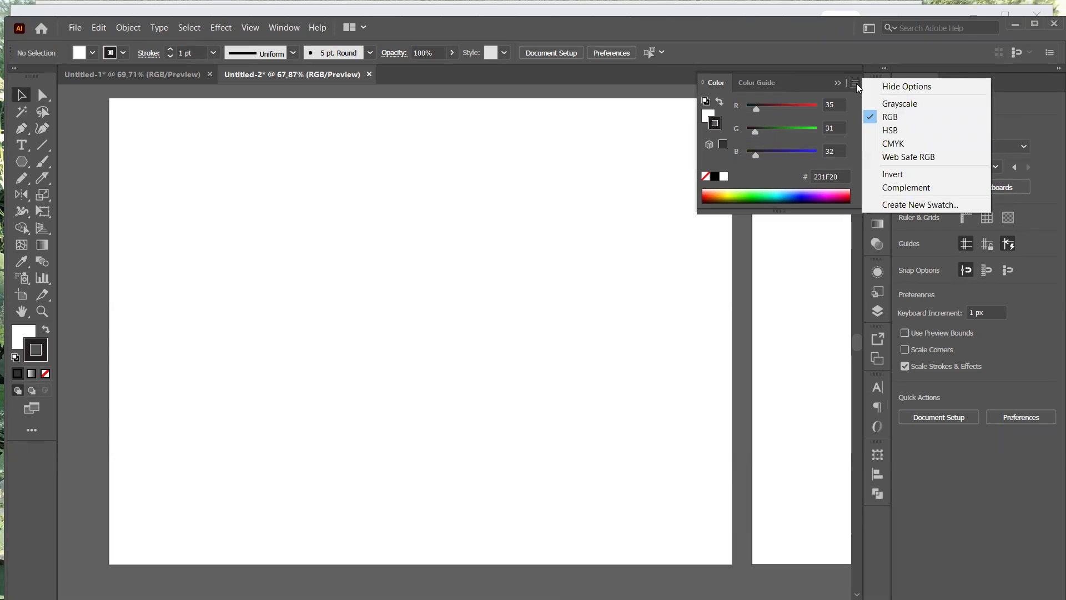
left_click(905, 131)
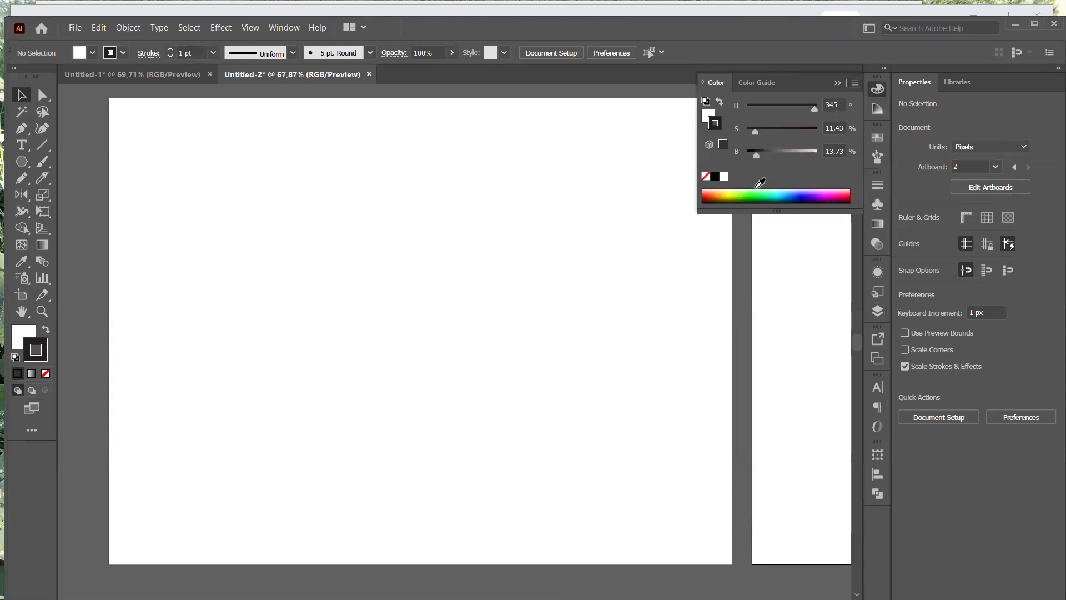
left_click(878, 90)
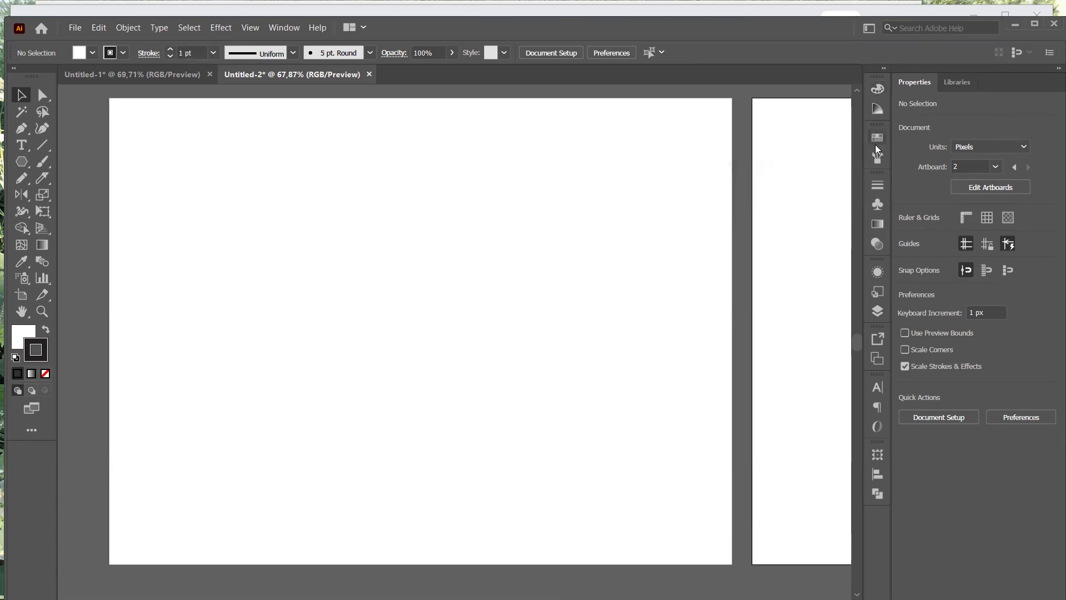
left_click(875, 146)
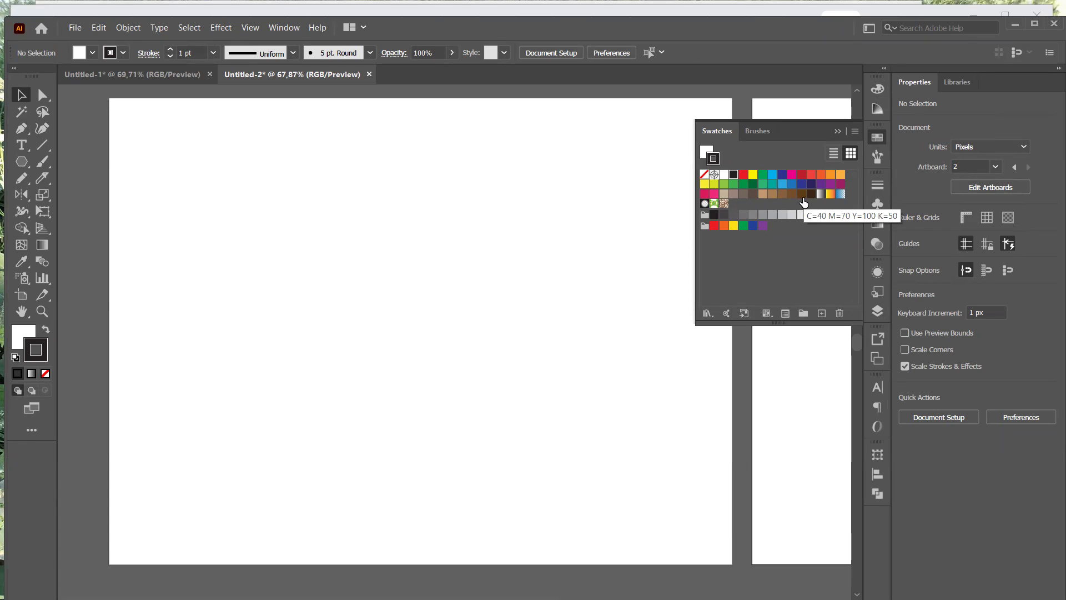
left_click(876, 141)
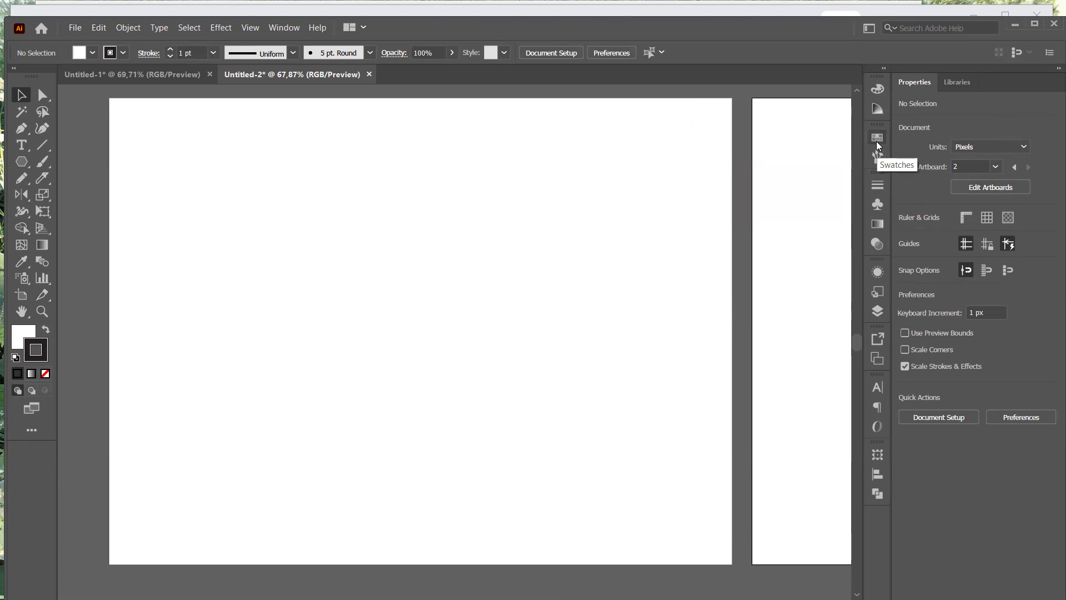
- Draw a circle about 157 px in diameter on Artboard 1 with the Ellipse tool at 100% zoom
key("z")
left_click(380, 218)
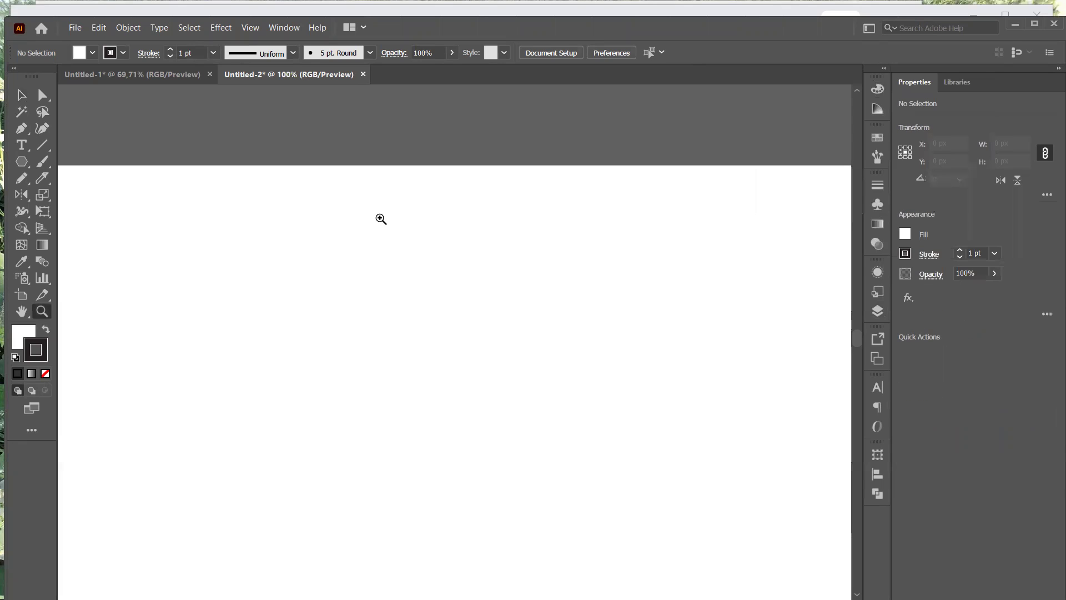
scroll(381, 219, "down", 3)
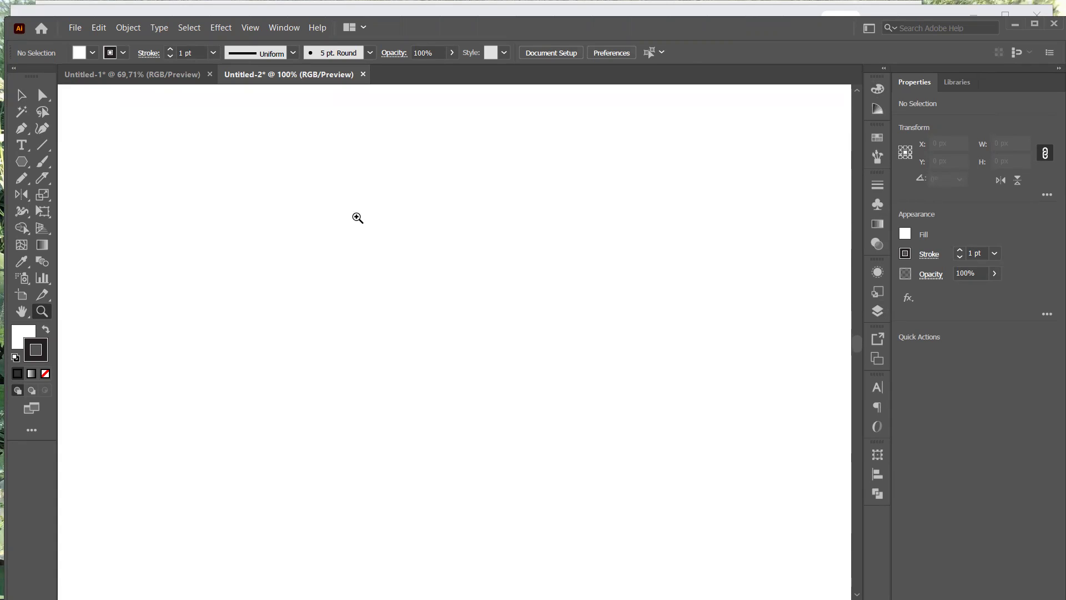
left_click(24, 98)
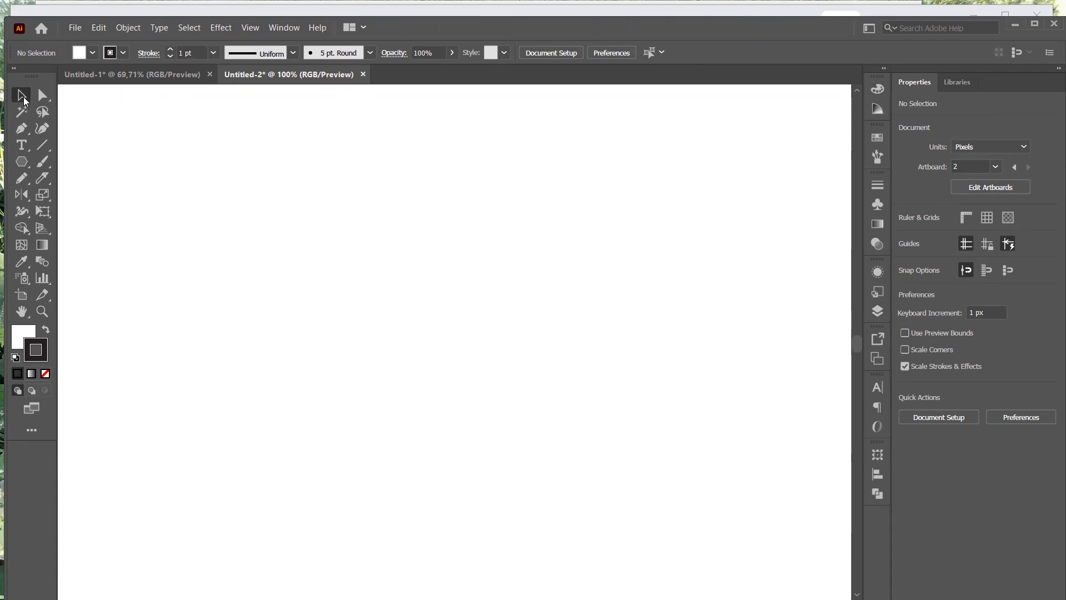
left_click(23, 165)
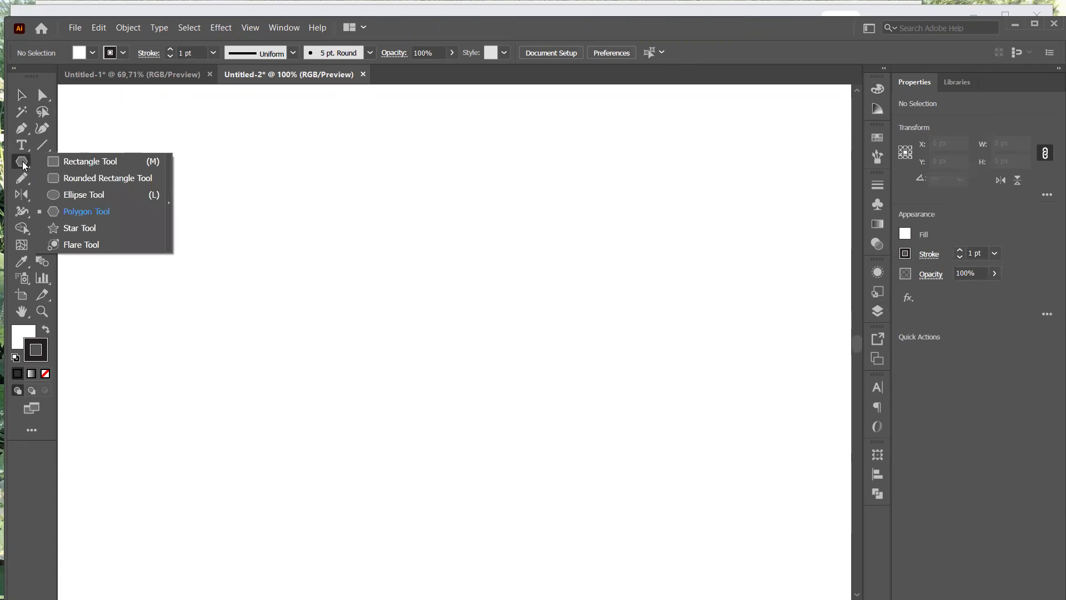
left_click(90, 193)
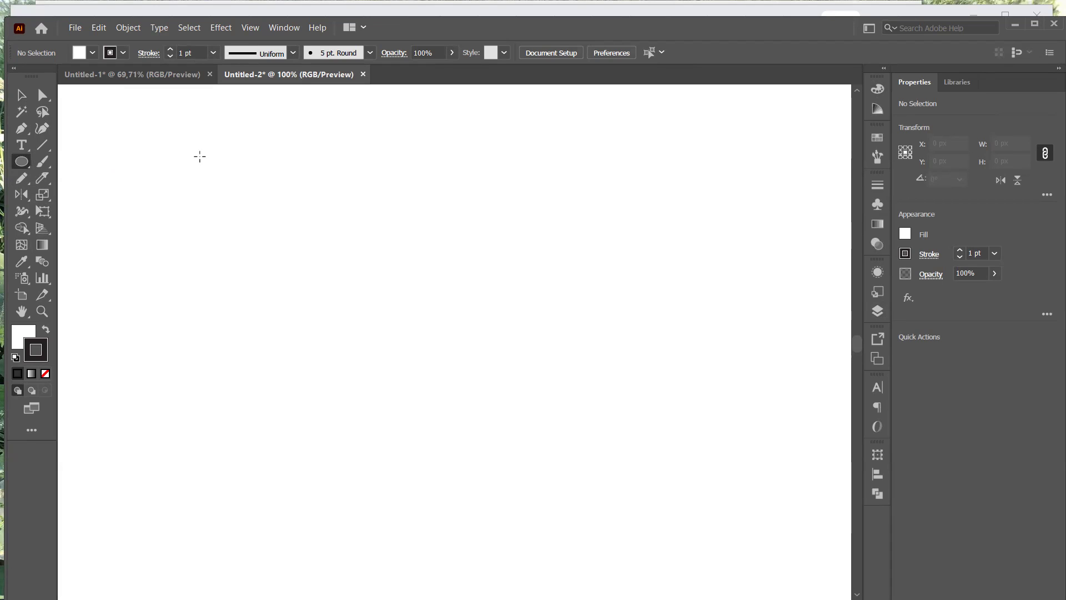
left_click_drag(200, 156, 378, 347)
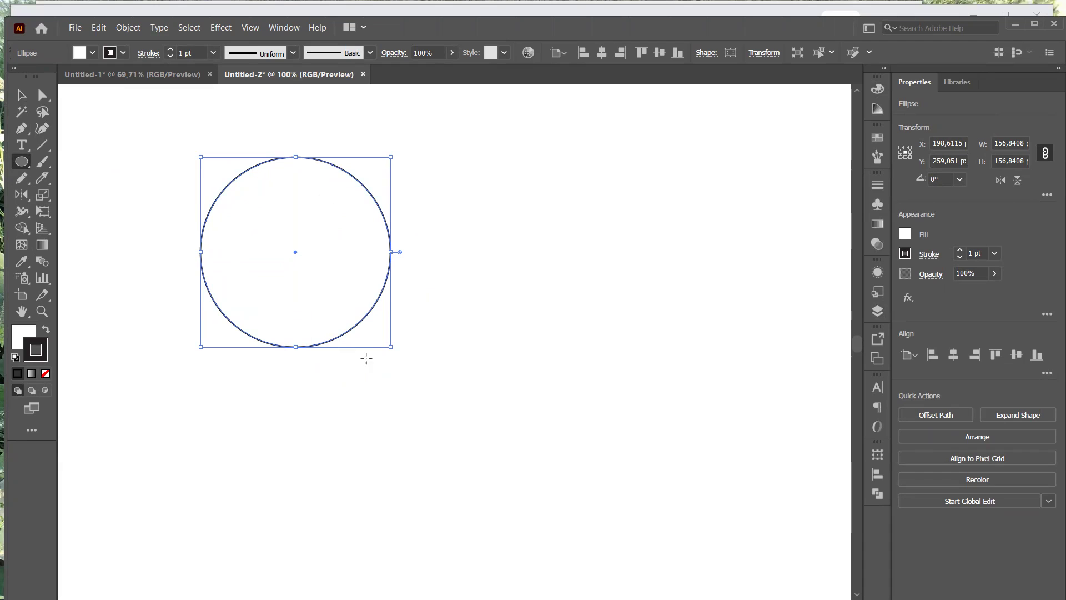
left_click(21, 96)
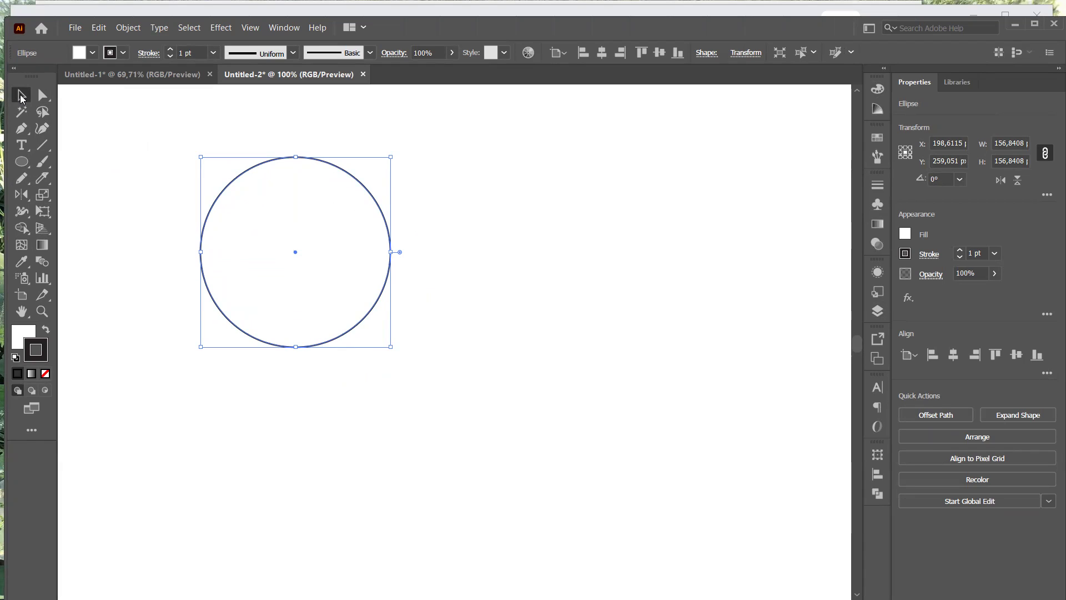
- Color the circle's stroke orange, about H 25°, S 100%, B 91%
left_click(878, 92)
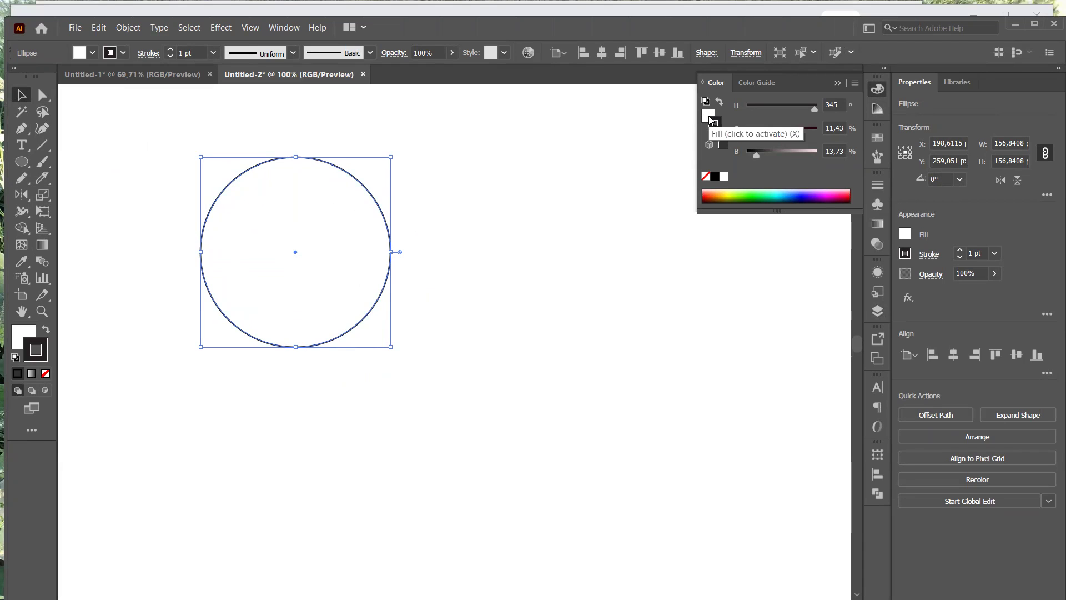
key("x")
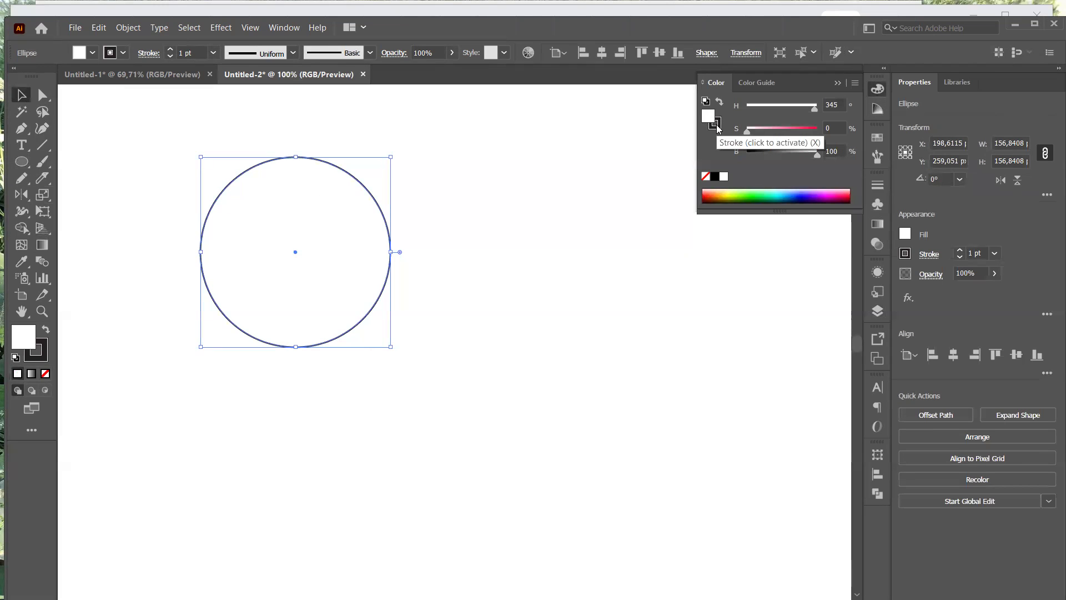
left_click(717, 128)
left_click(714, 121)
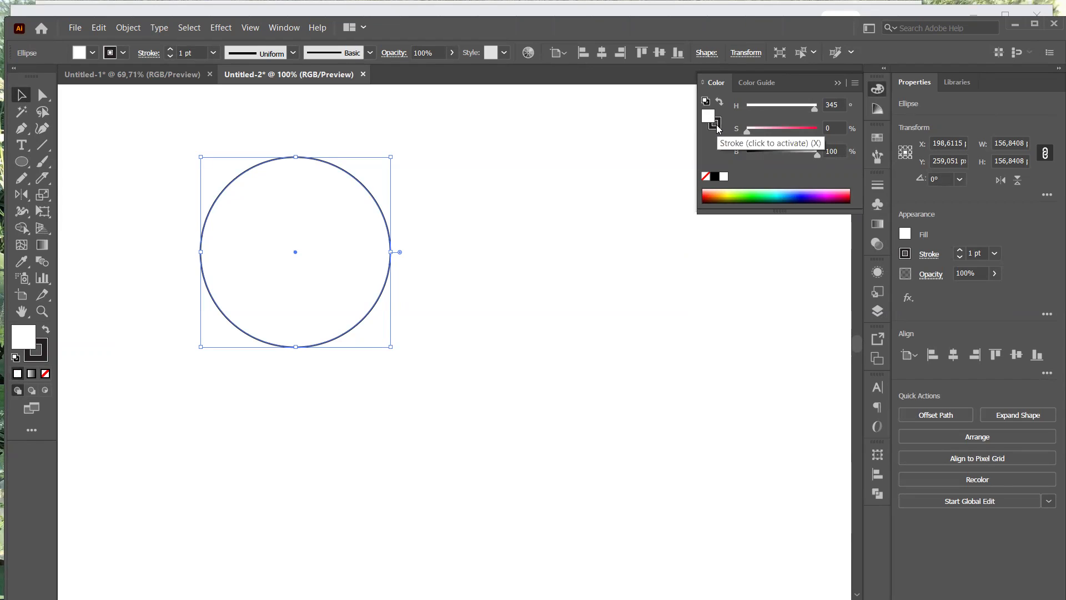
left_click(717, 127)
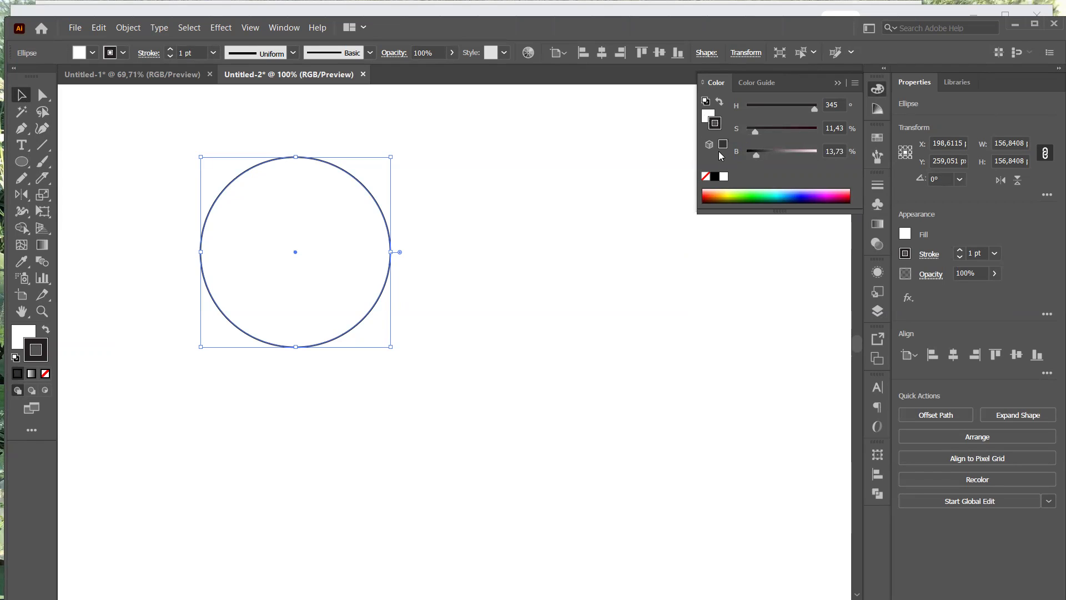
left_click(713, 193)
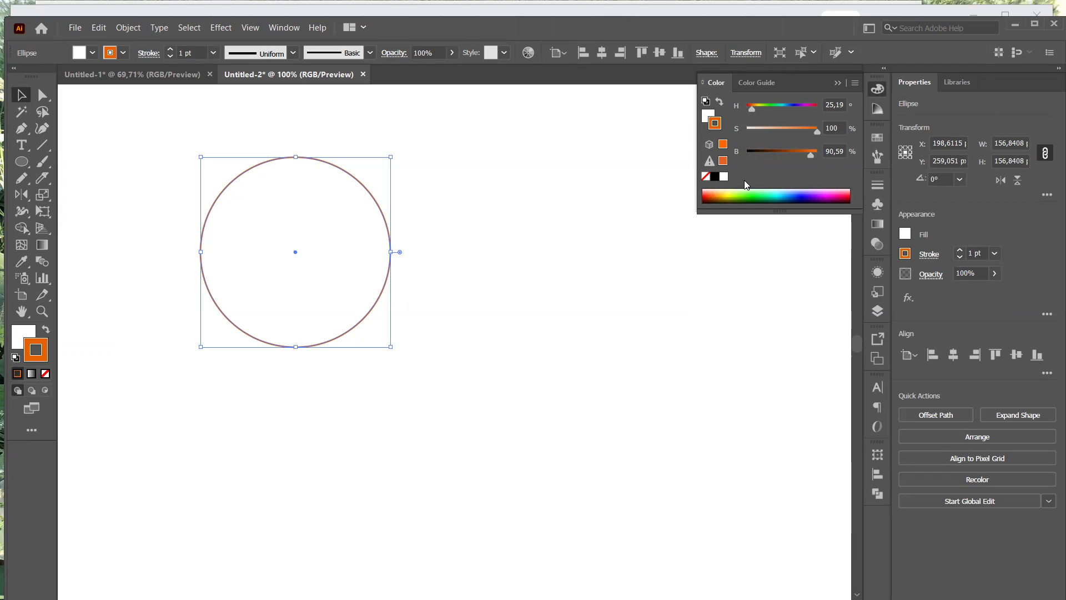
- Try ochre, dark blue and turquoise fills on the circle and finish by setting its fill to None
key("x")
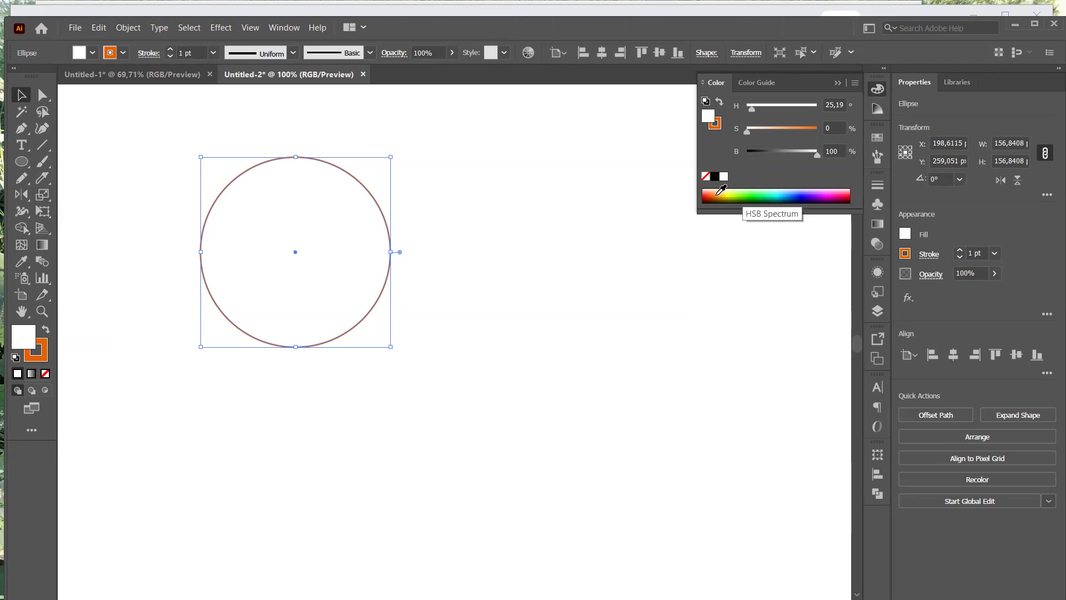
left_click(720, 191)
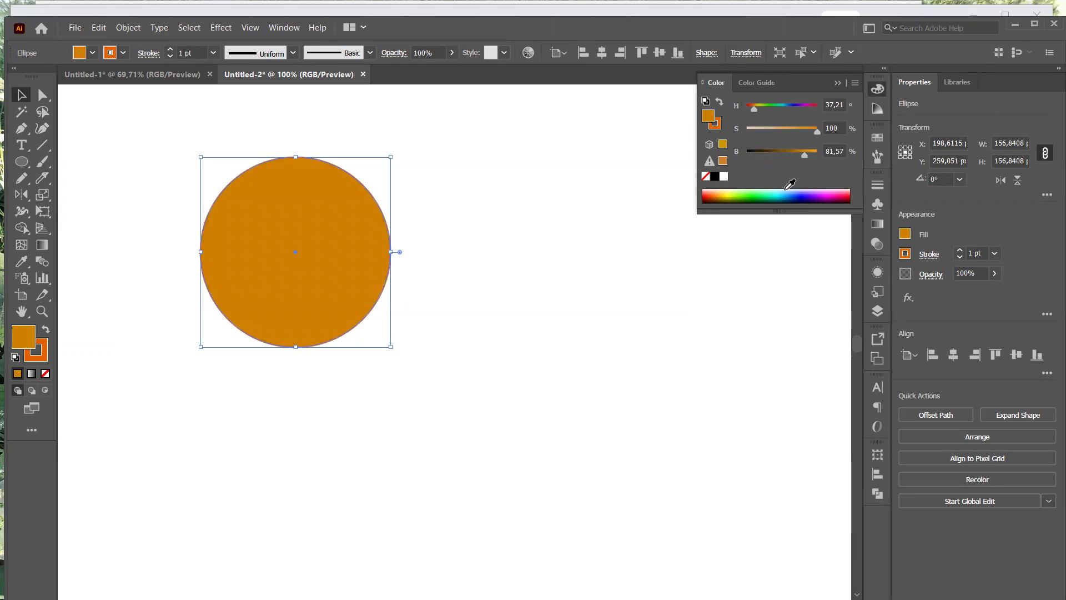
left_click(809, 194)
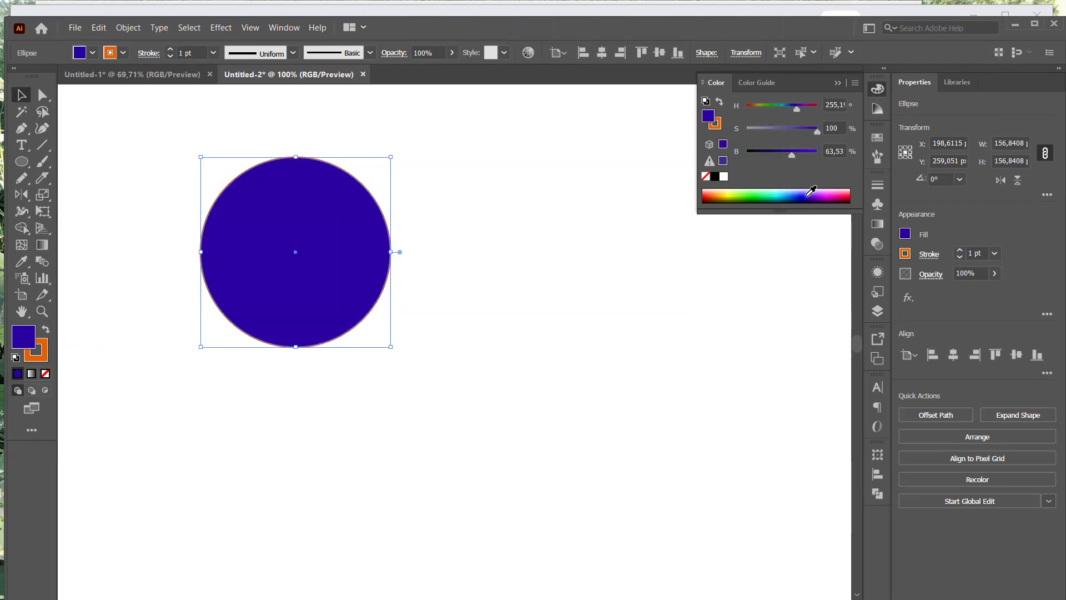
left_click(779, 194)
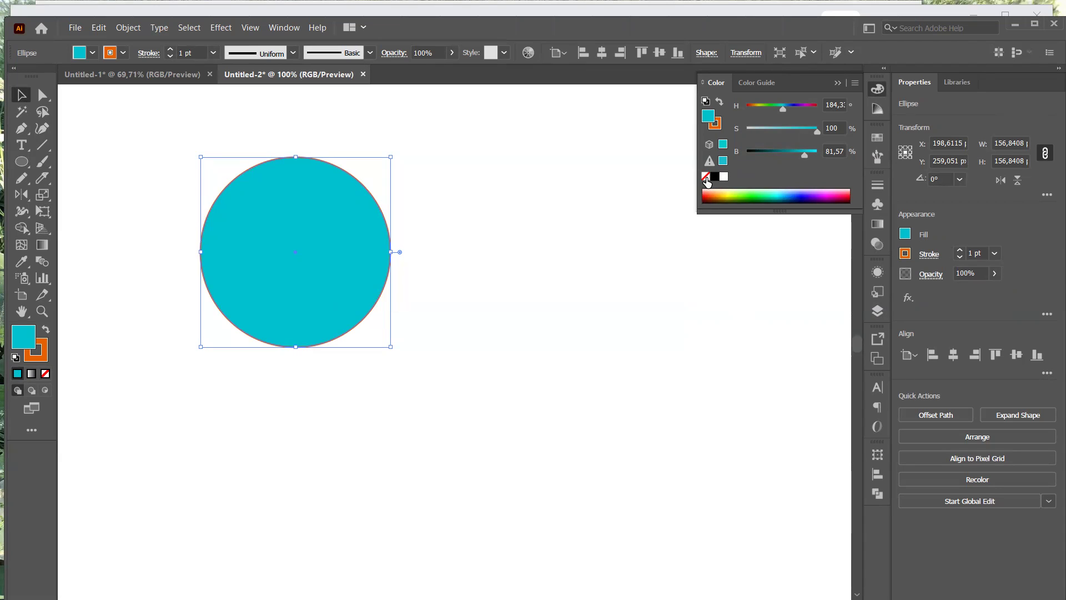
left_click(706, 177)
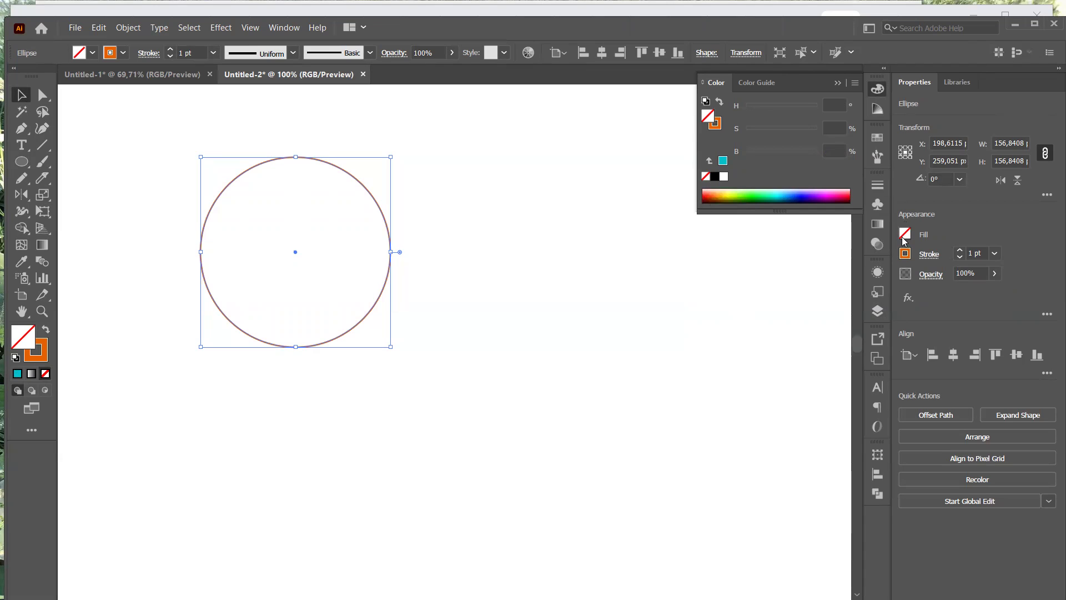
- Set the circle's stroke weight to 25 pt
left_click(960, 250)
left_click(960, 250)
left_click(960, 250)
left_click(960, 250)
left_click(960, 250)
left_click(960, 251)
left_click(959, 250)
left_click(960, 250)
left_click(960, 251)
left_click(960, 250)
left_click(959, 250)
left_click(960, 250)
left_click(960, 250)
left_click(960, 250)
left_click(959, 251)
left_click(960, 250)
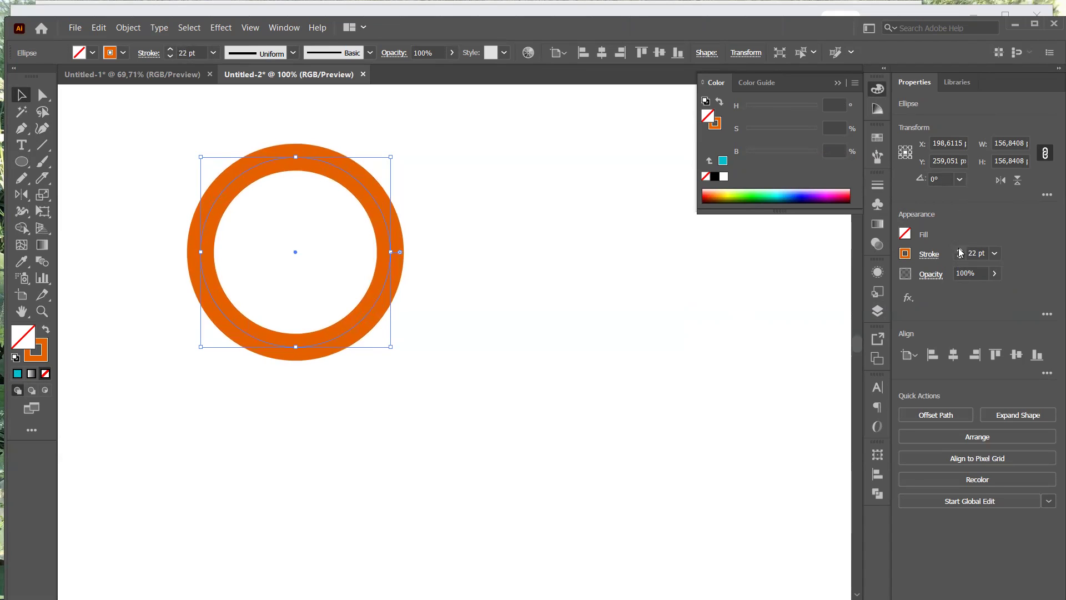
left_click(960, 250)
left_click(960, 251)
left_click(960, 250)
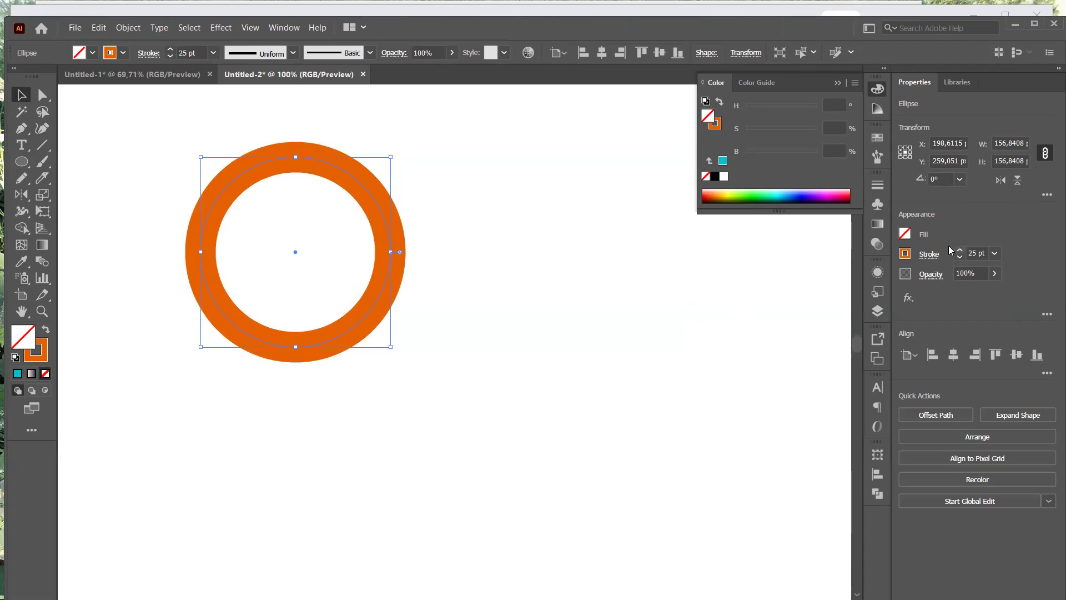
- Show the full stroke options, duplicate the orange ring to about X 419 px, Y 448 px, and reselect the original ring
left_click(880, 188)
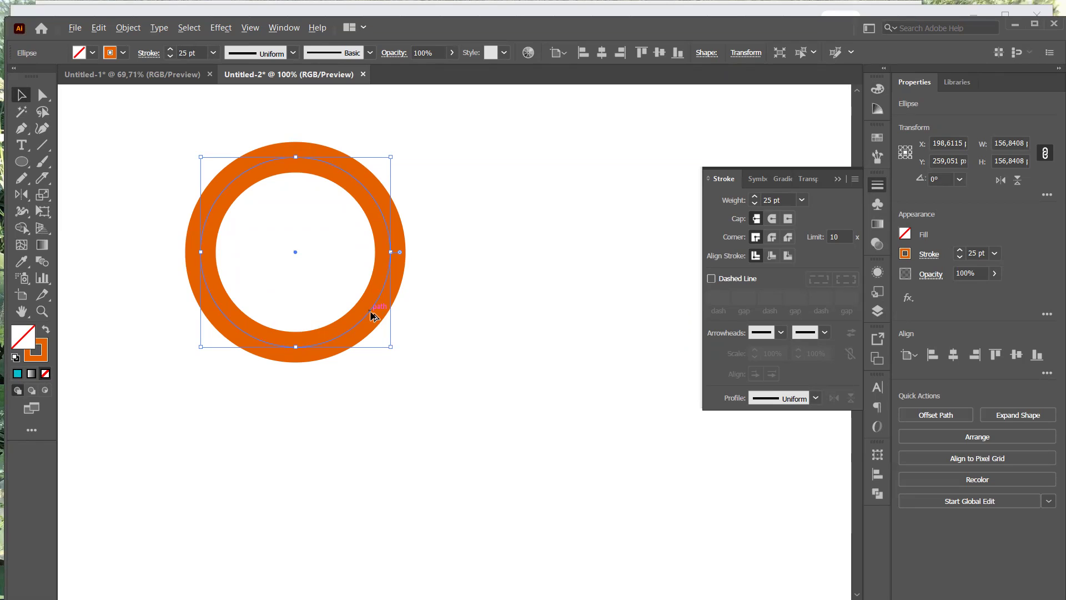
left_click_drag(371, 314, 637, 543)
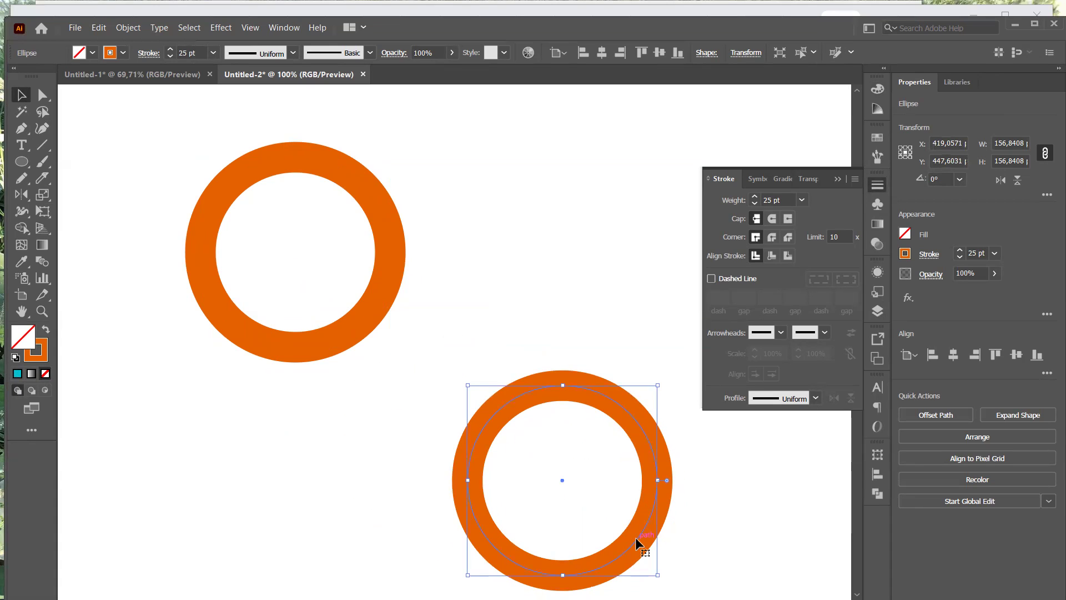
left_click(363, 319)
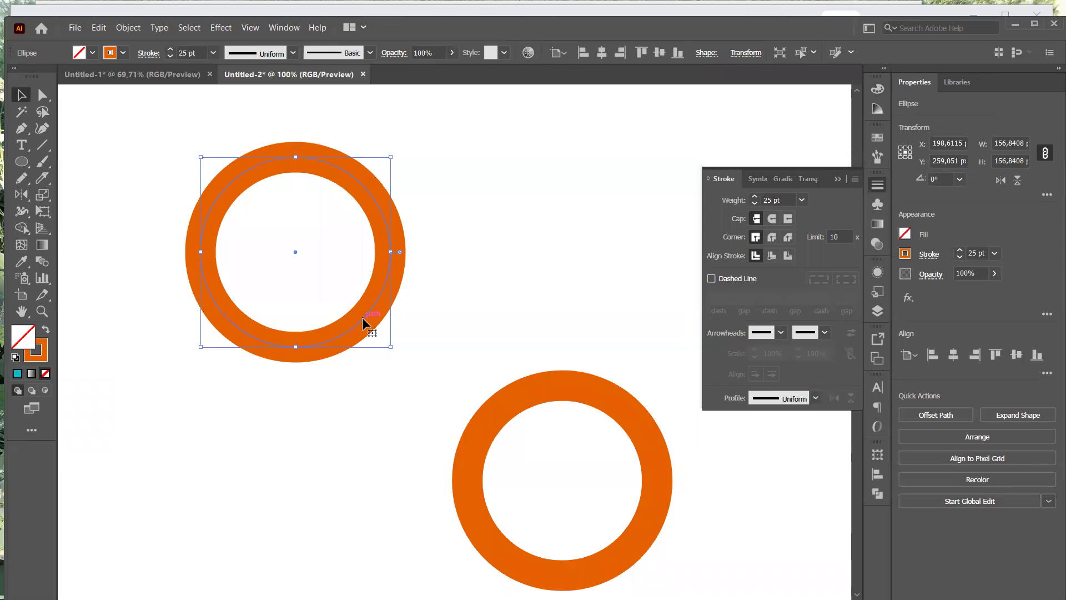
- Make the original ring's stroke a dashed line and set its weight to 55 pt
left_click(712, 278)
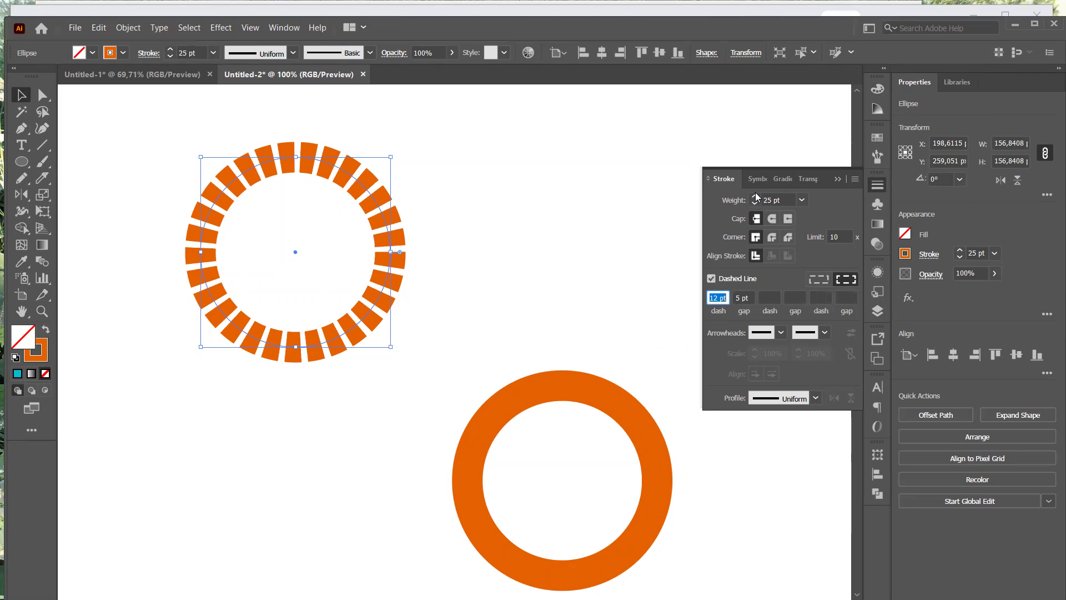
left_click(769, 199)
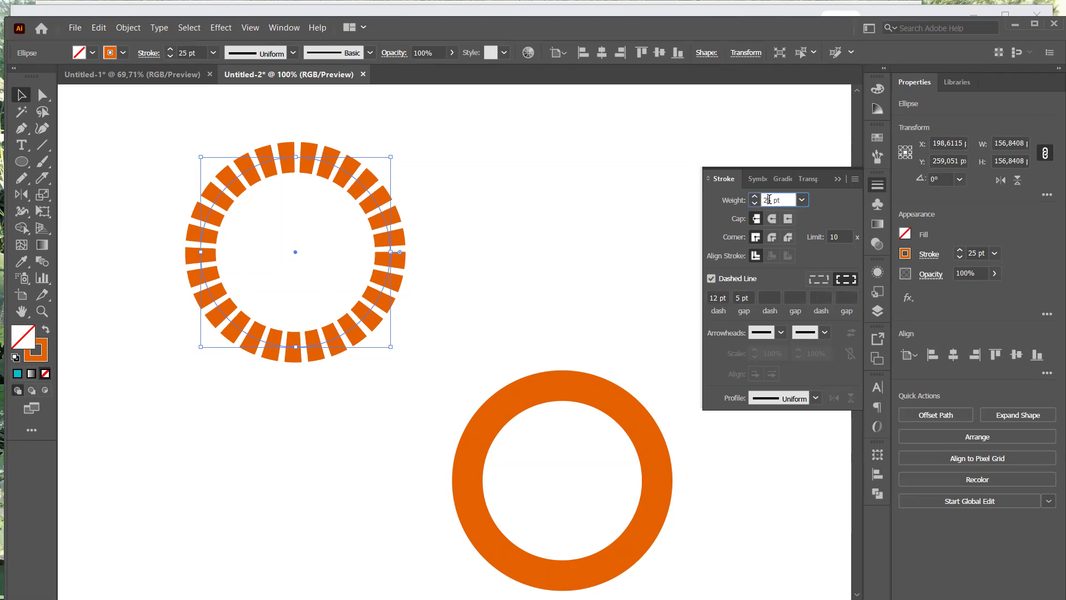
left_click_drag(771, 199, 756, 198)
type("55")
key("Return")
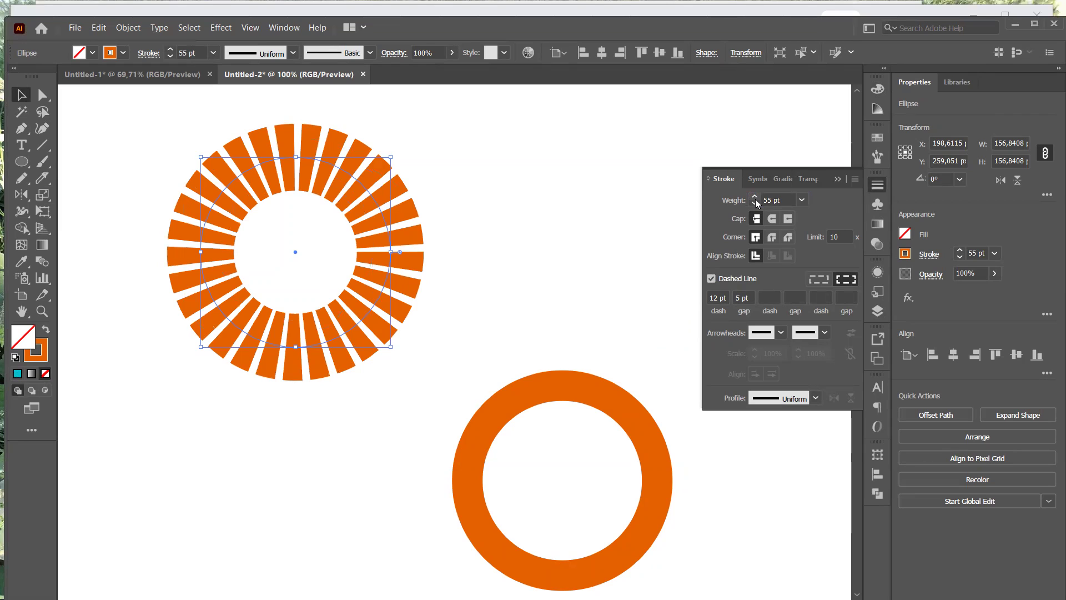
- Try a 5 pt dash with a 12 pt gap on the dashed ring's stroke
left_click(740, 298)
left_click(717, 299)
type("5")
left_click(742, 297)
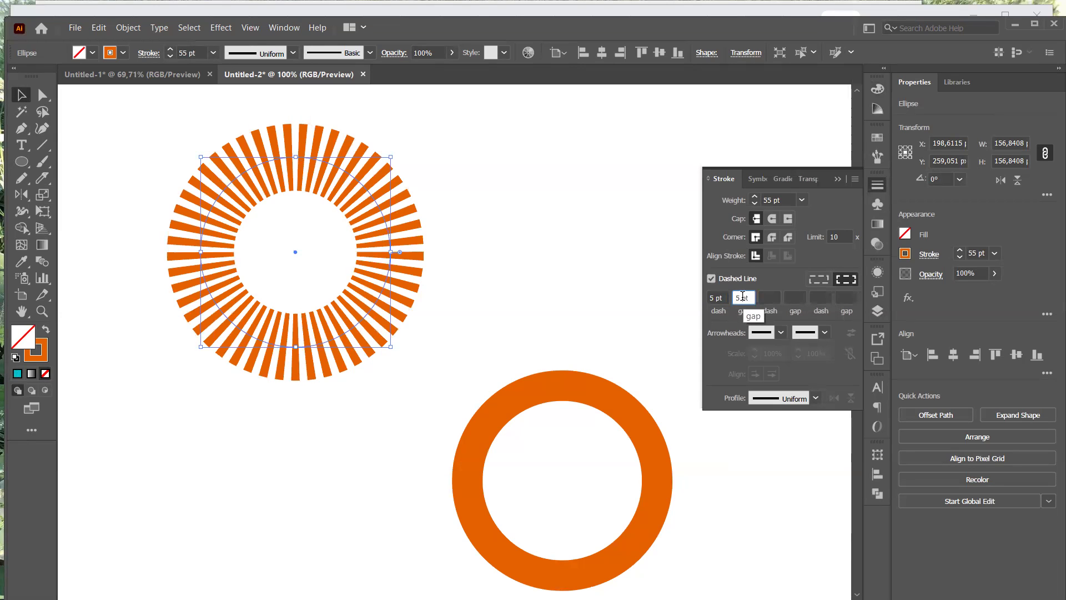
key("BackSpace")
type("12")
key("Tab")
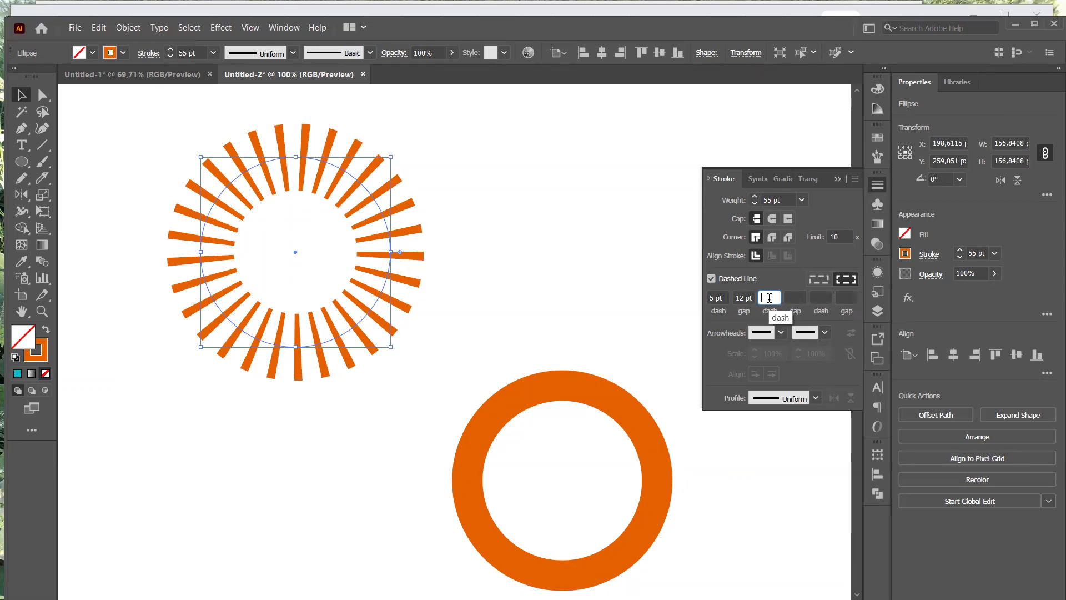
- Try a 3 pt gap with a 7 pt dash on the dashed ring's stroke
left_click(741, 298)
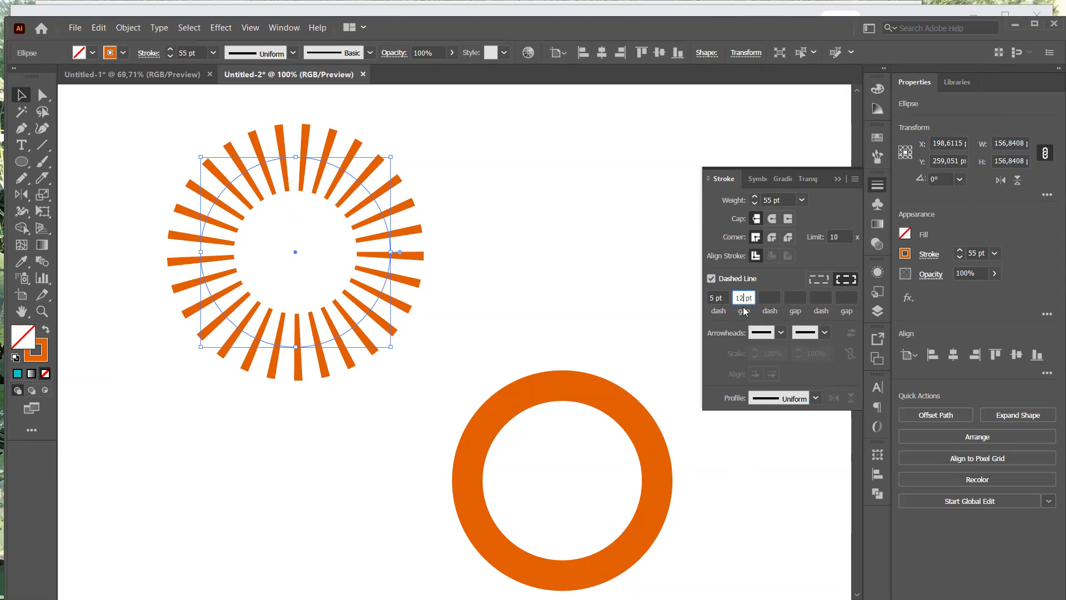
key("BackSpace")
key("BackSpace")
type("3")
left_click(710, 296)
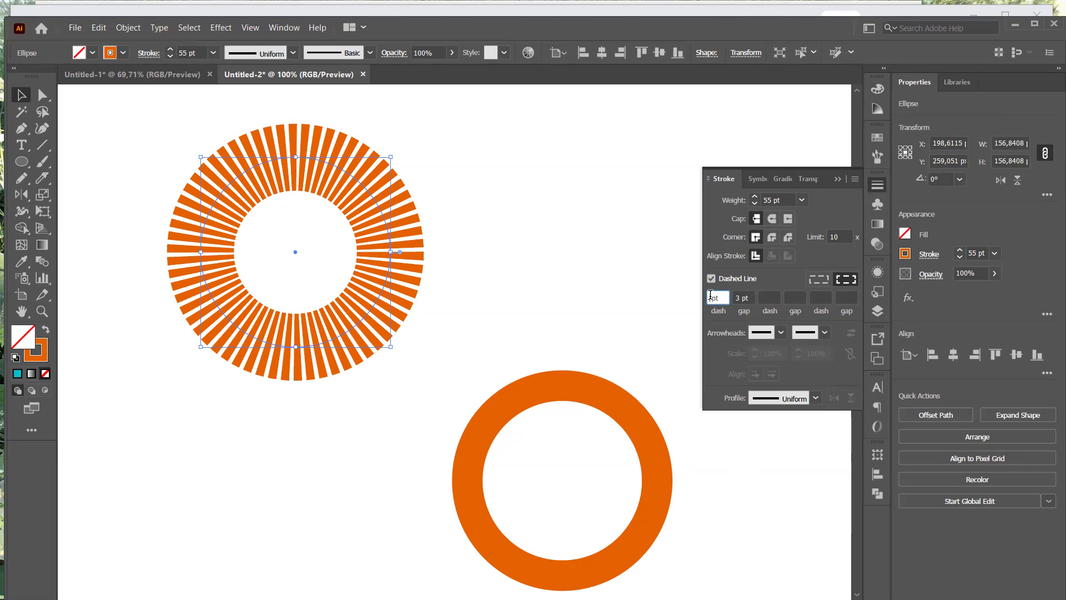
key("Tab")
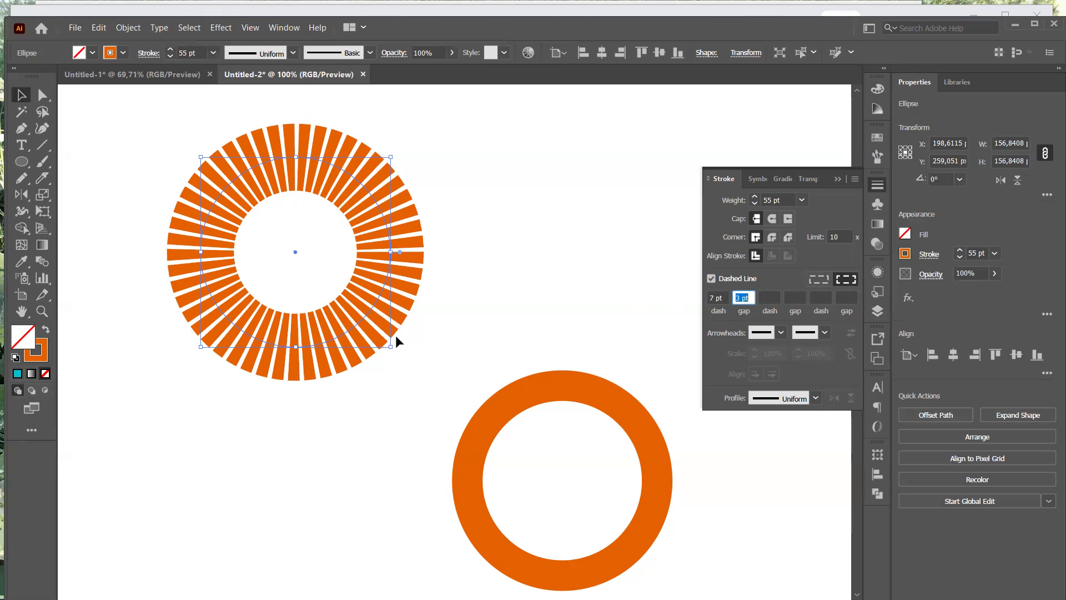
- Set the ring's dash length to 15 pt and the gap to 5 pt
left_click(711, 295)
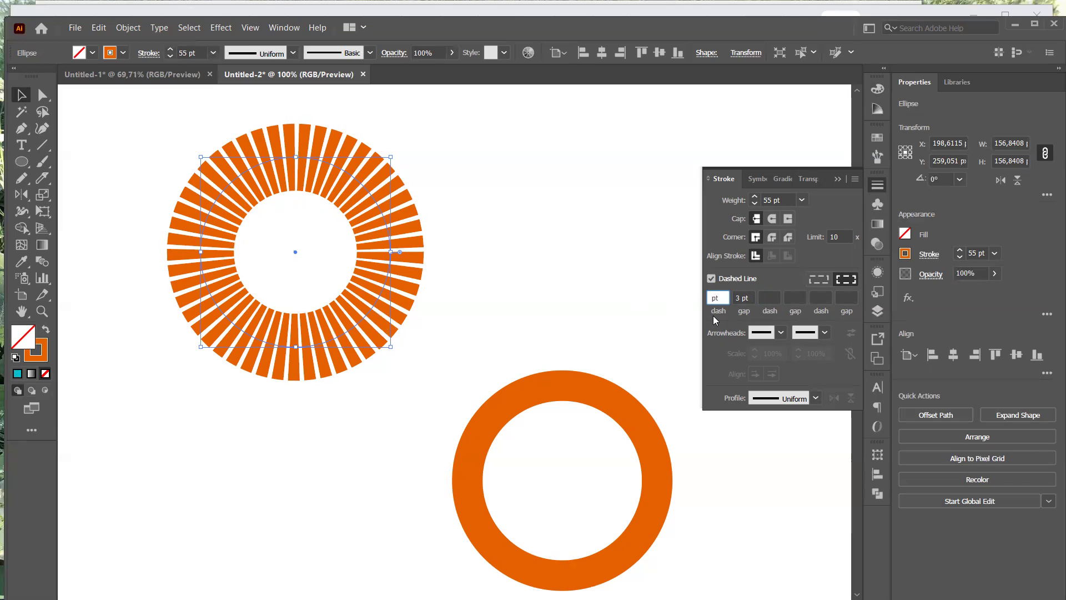
key("Tab")
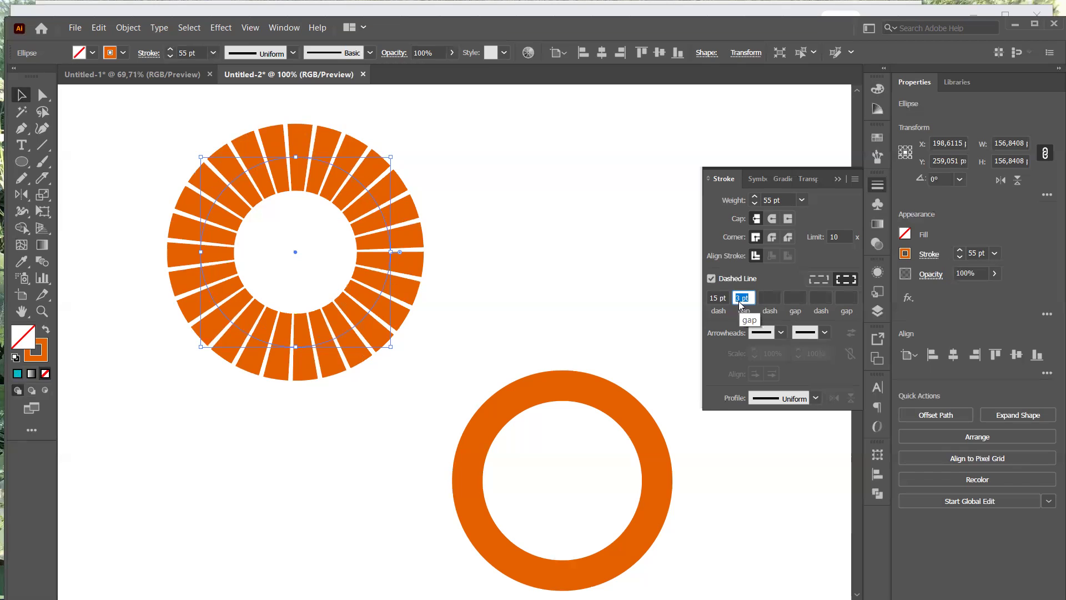
type("5")
key("Tab")
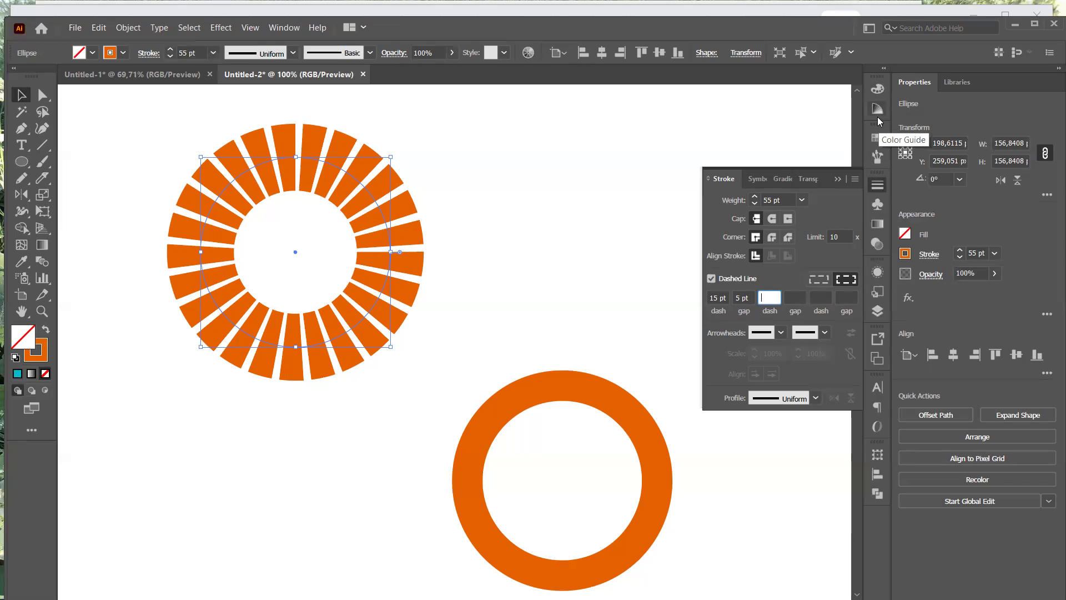
- Apply the white-to-black linear gradient to the dashed ring's stroke, leaving its fill at None
left_click(876, 224)
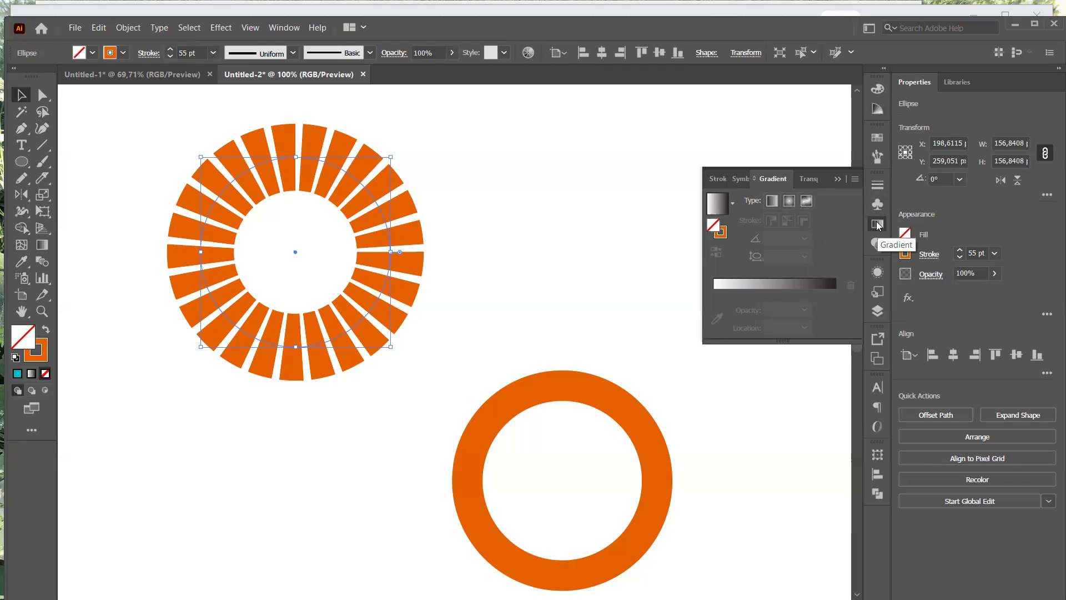
left_click(794, 283)
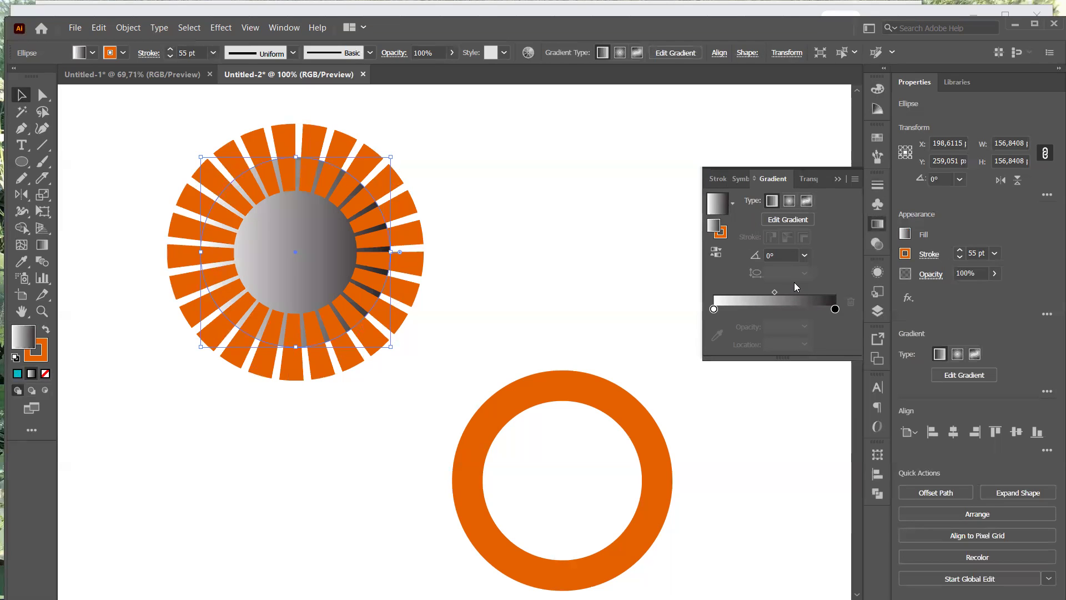
key("ctrl+z")
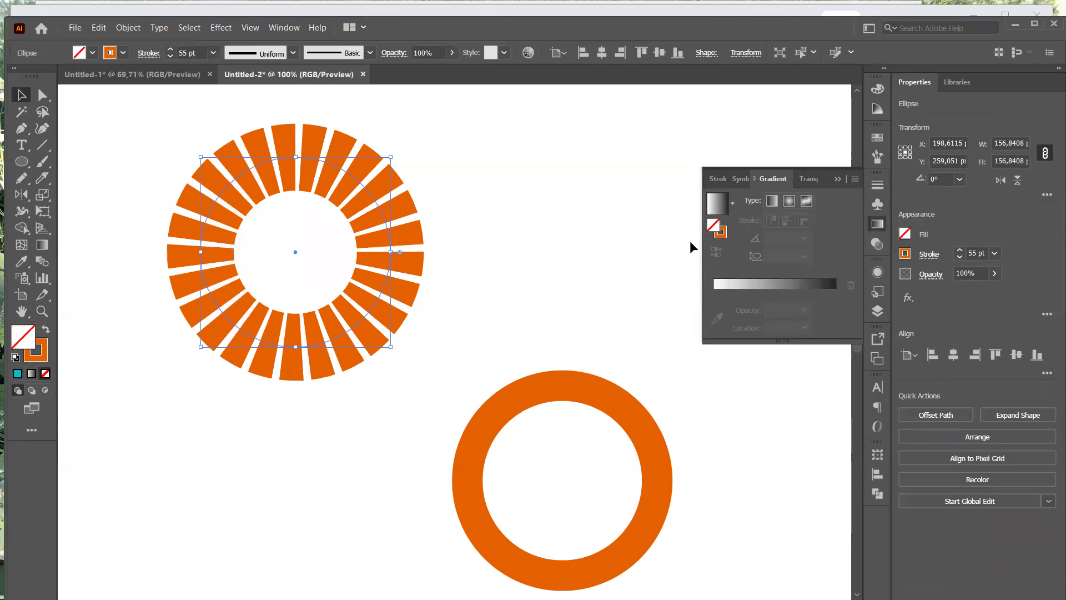
left_click(721, 232)
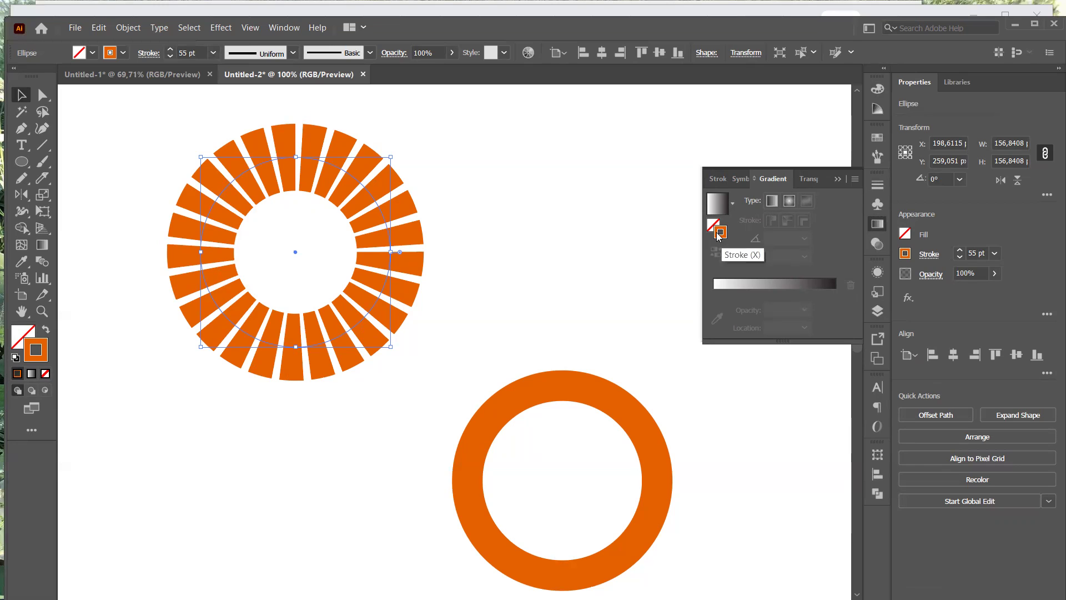
left_click(744, 285)
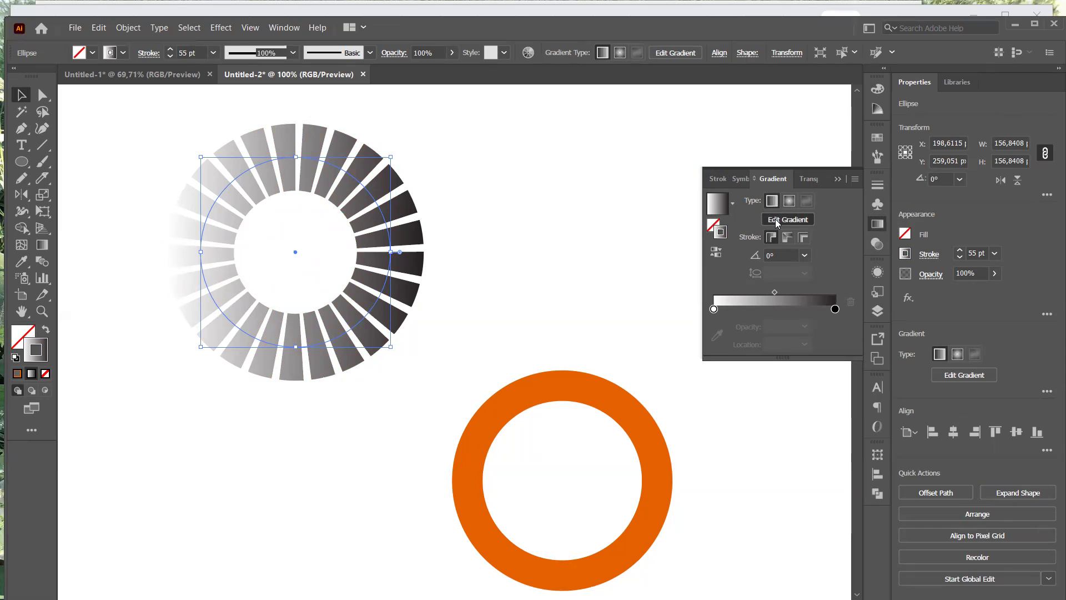
- Recolor the stroke gradient's white stop to RGB blue 0049FF and move the gradient midpoint to about 31%
left_click(775, 219)
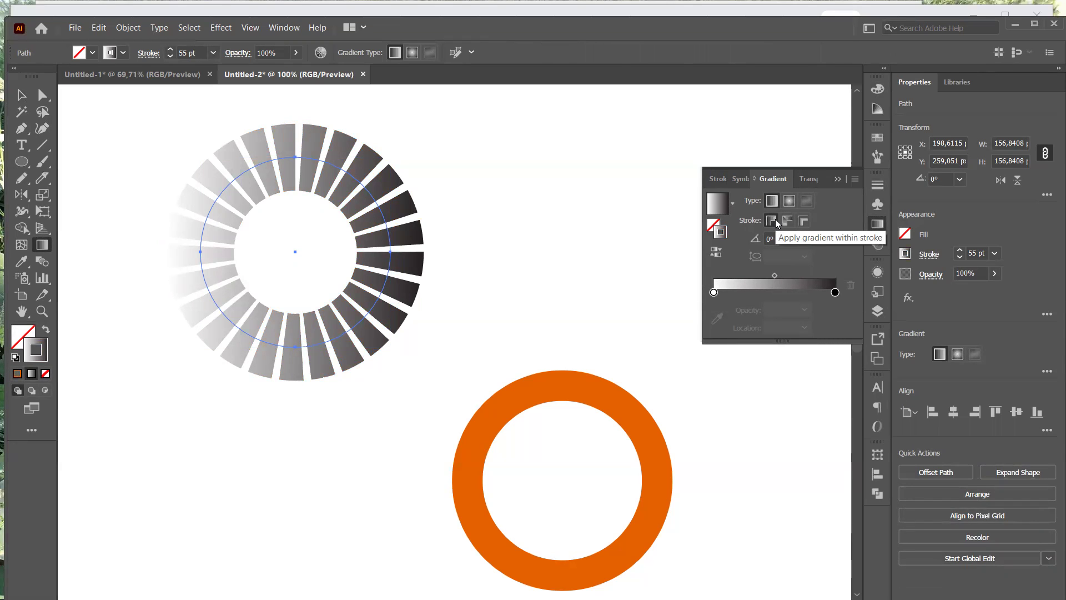
double_click(714, 293)
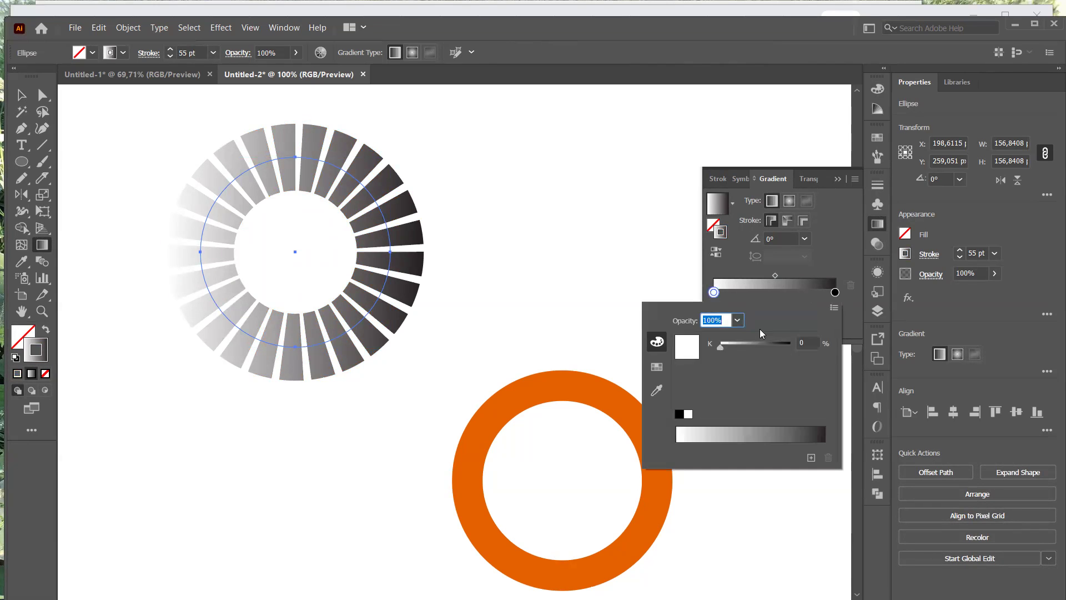
left_click(834, 307)
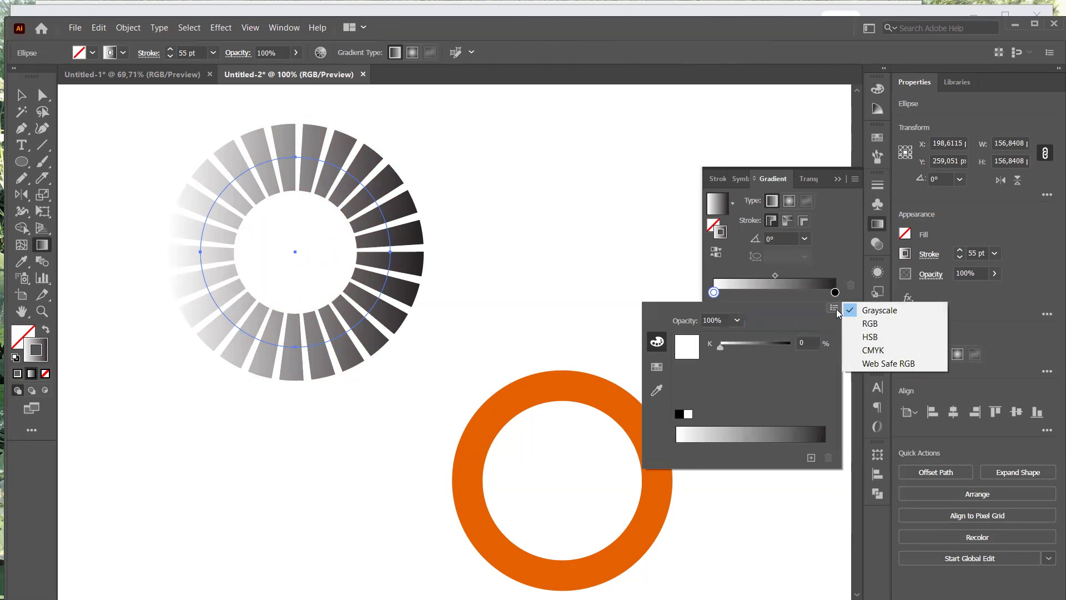
left_click(872, 326)
left_click(779, 427)
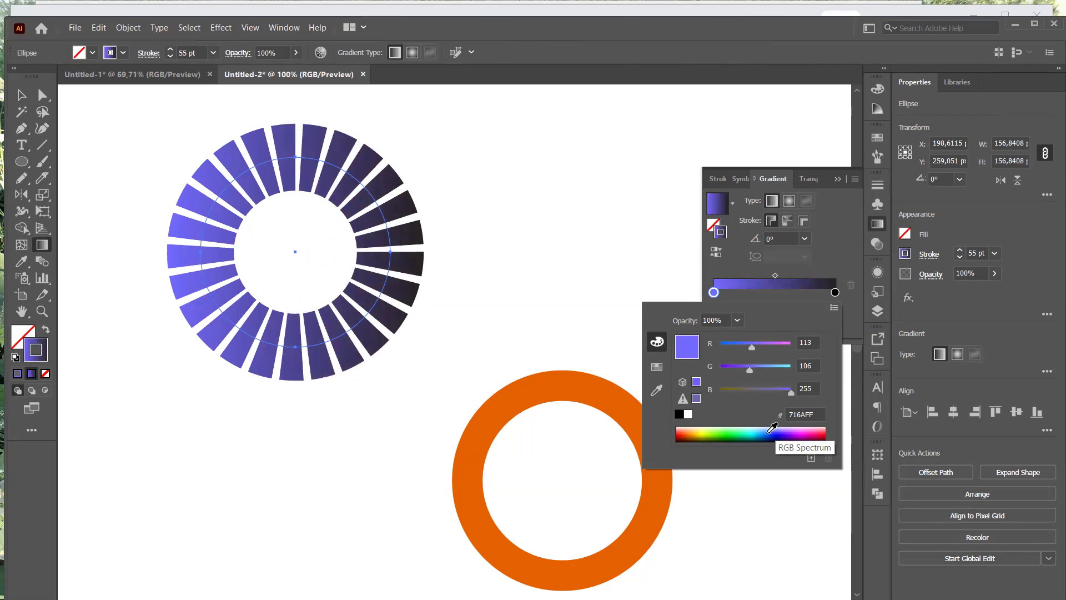
left_click(770, 431)
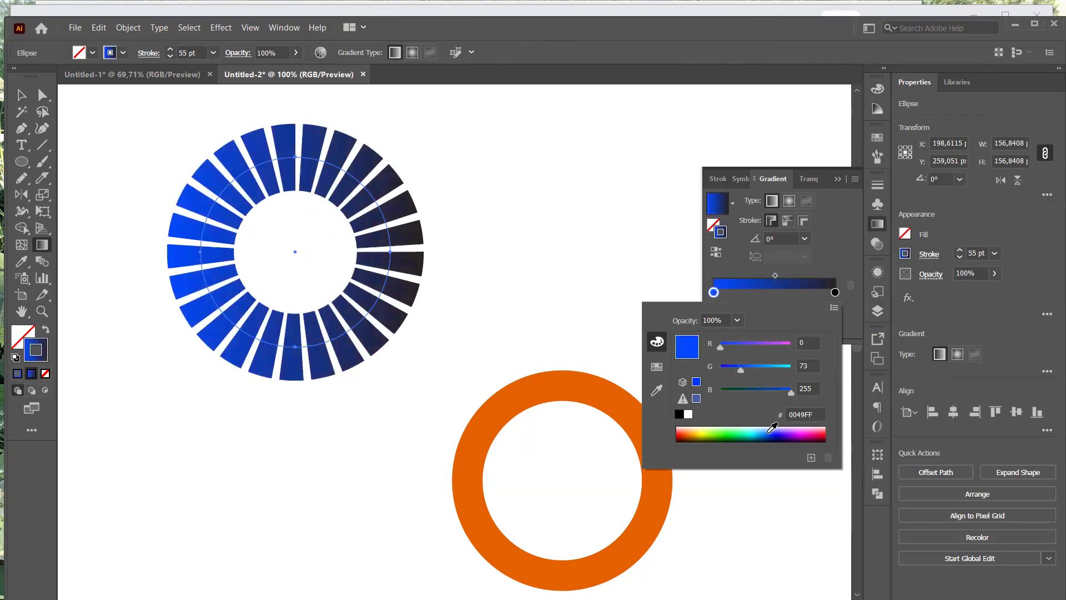
left_click(830, 262)
left_click_drag(775, 278, 805, 278)
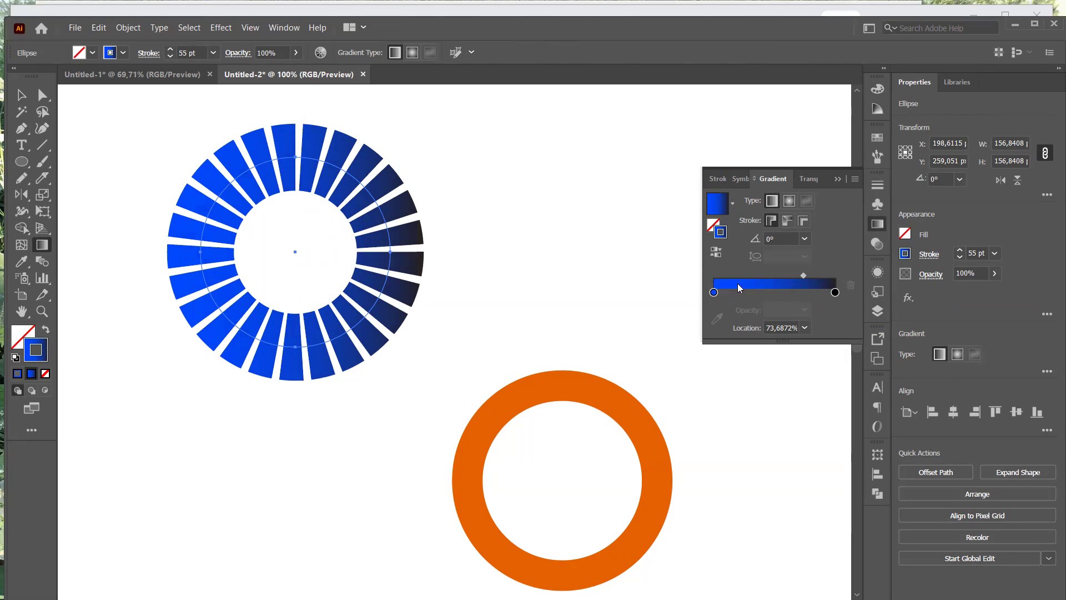
left_click_drag(803, 276, 752, 276)
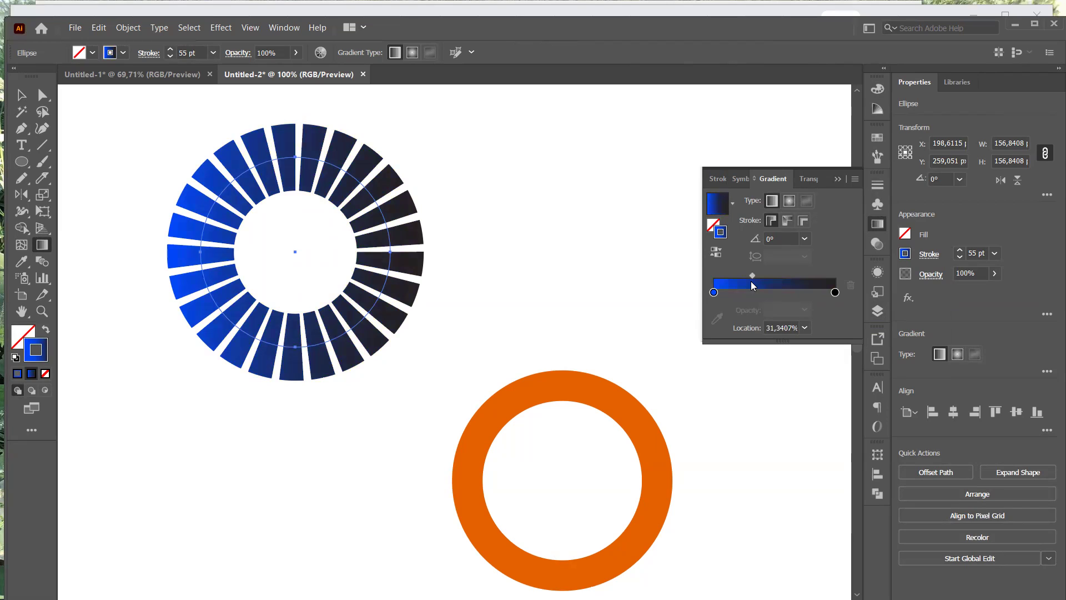
- Try adding a middle color stop to the stroke gradient at about 55%, colored green 12D58E
left_click(752, 293)
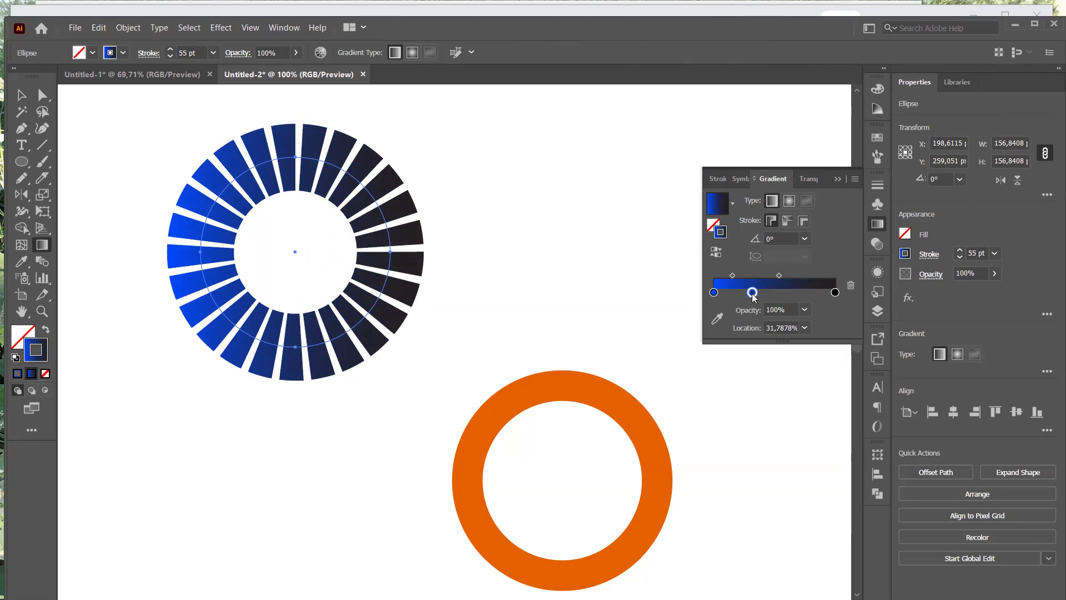
left_click_drag(753, 293, 780, 292)
double_click(780, 292)
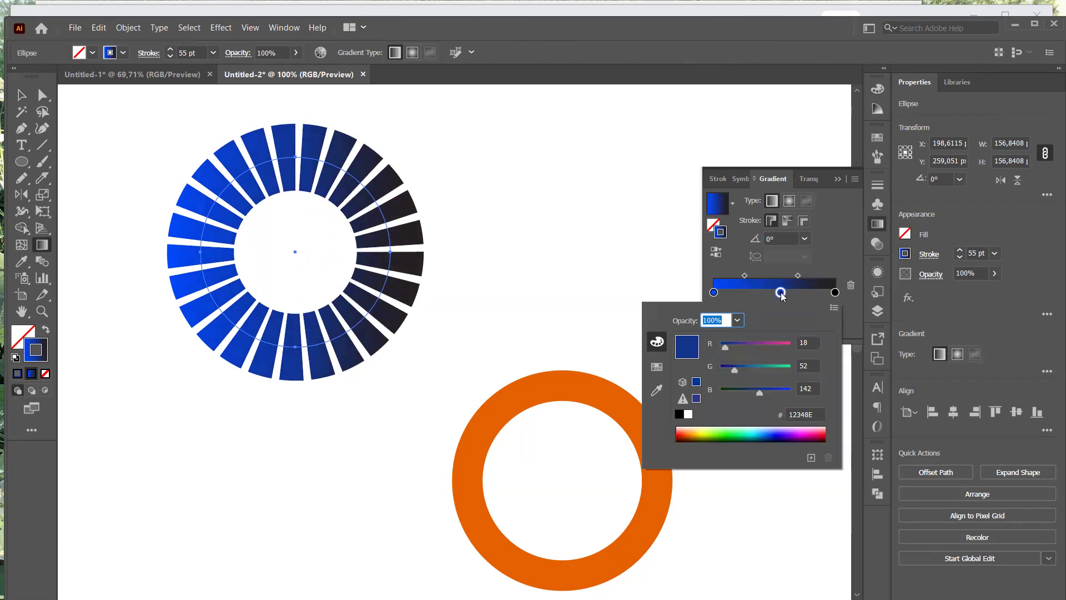
left_click(770, 367)
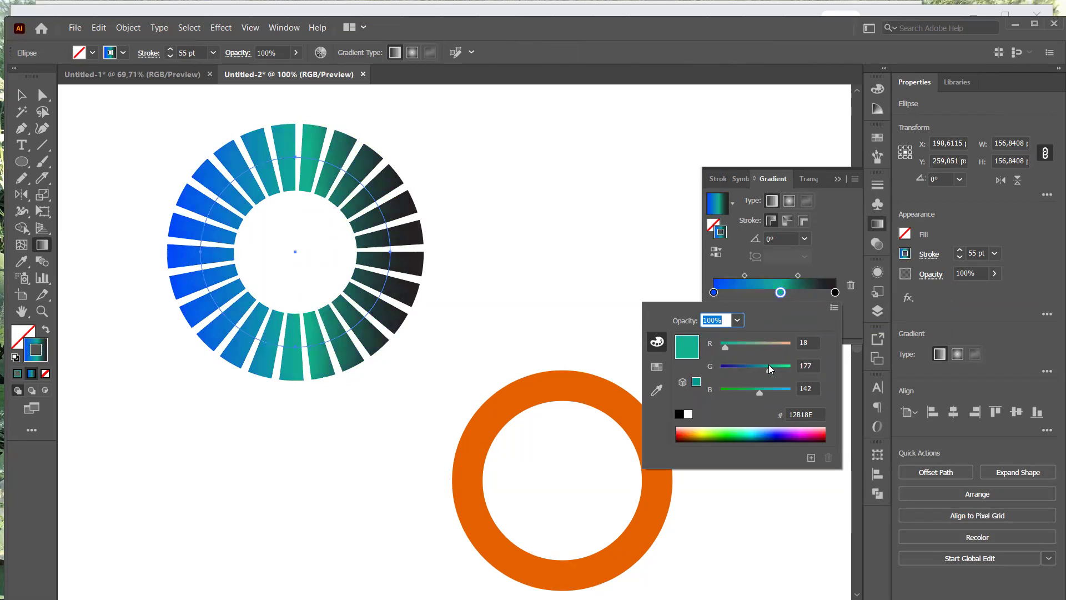
left_click_drag(769, 368, 779, 369)
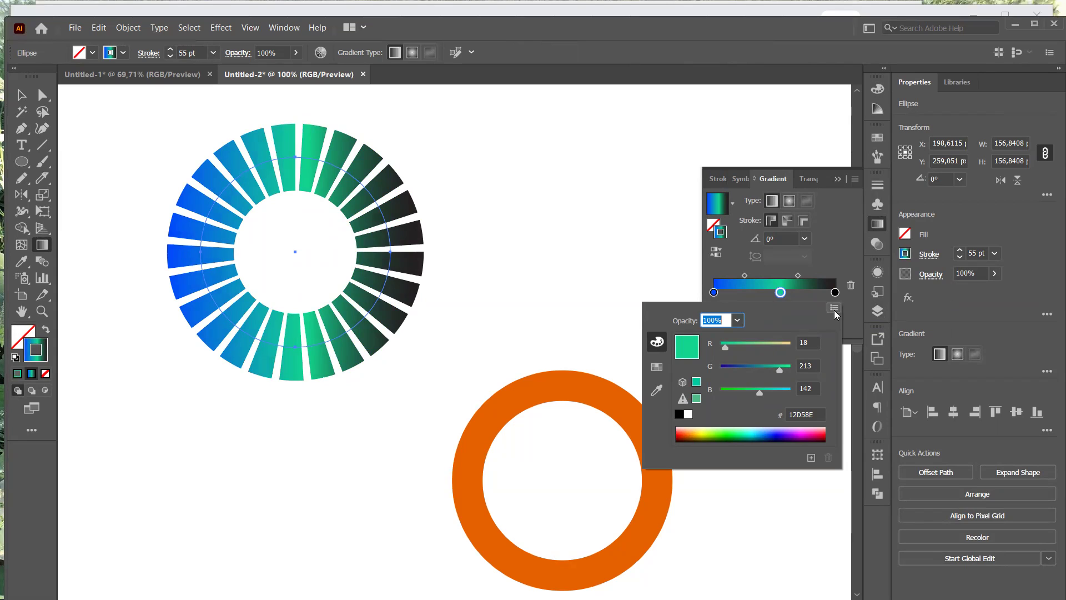
left_click(819, 244)
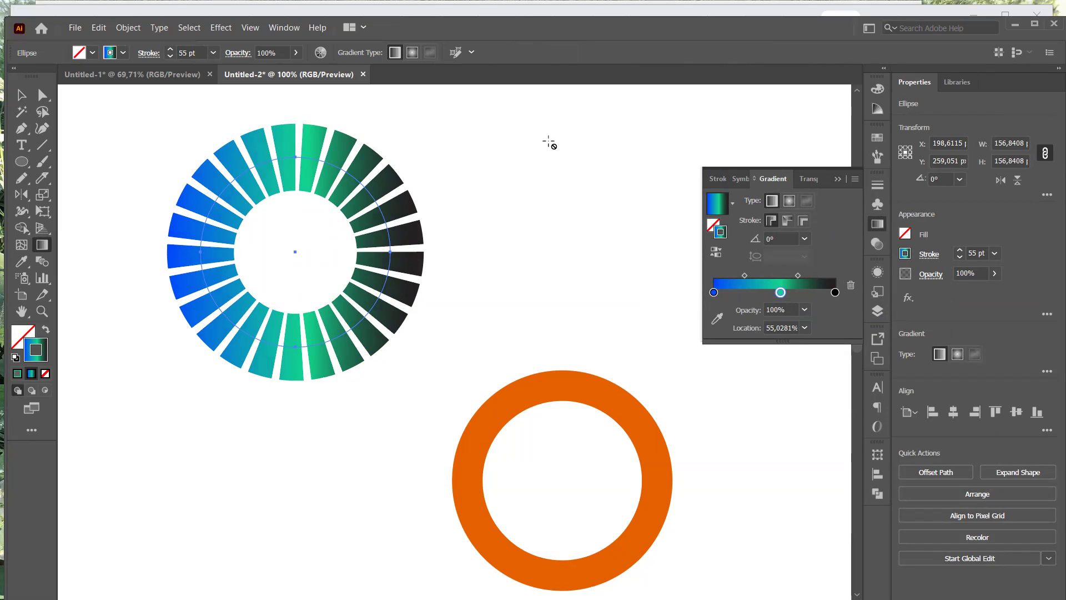
left_click(43, 249)
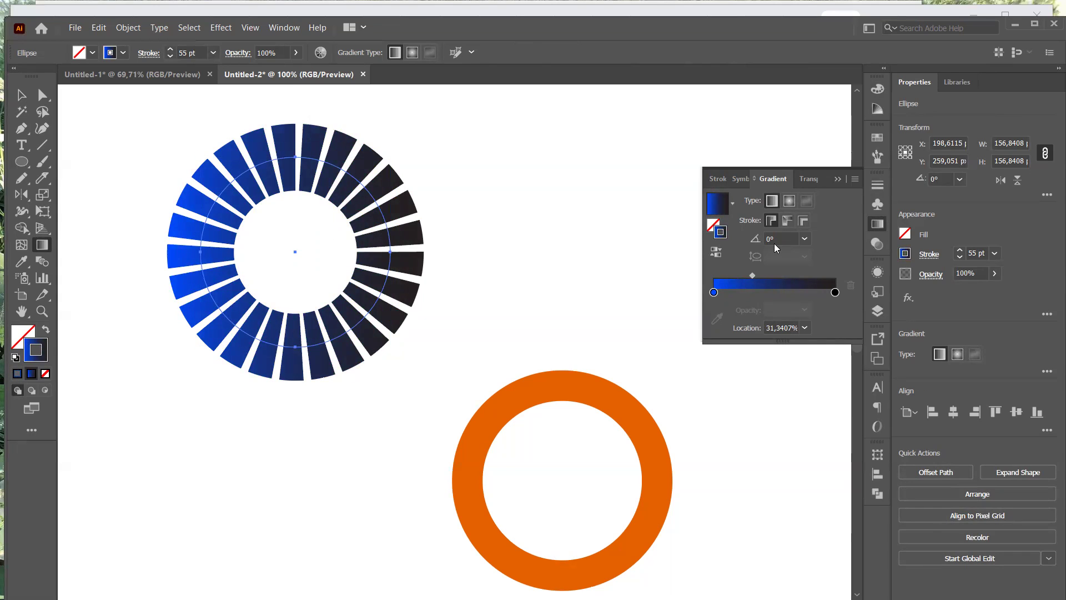
- Save the blue-to-black stroke gradient as a swatch named New Gradient Swatch
left_click(876, 141)
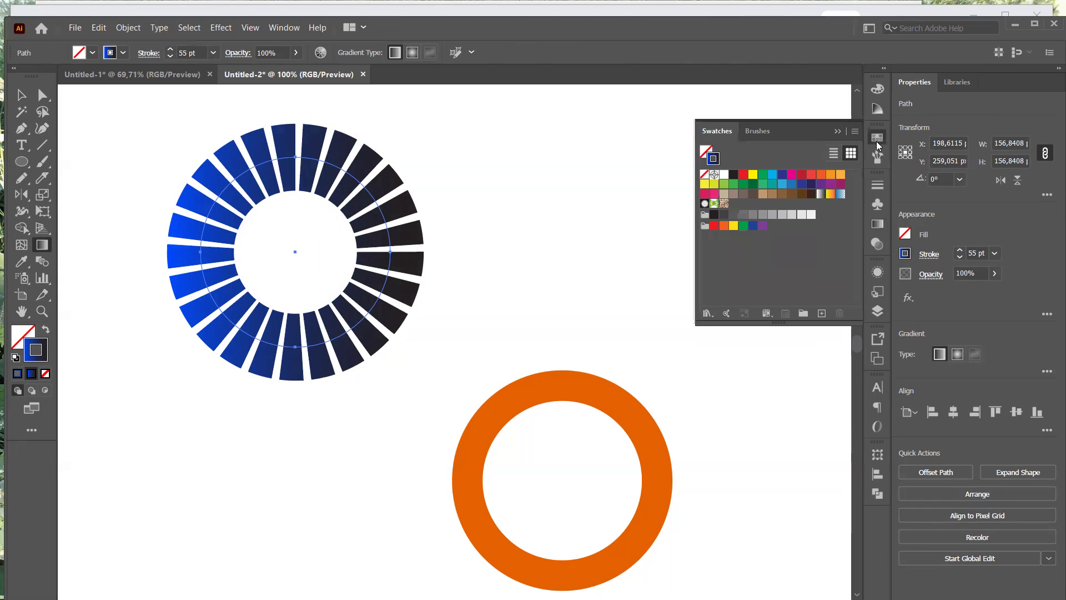
left_click(821, 314)
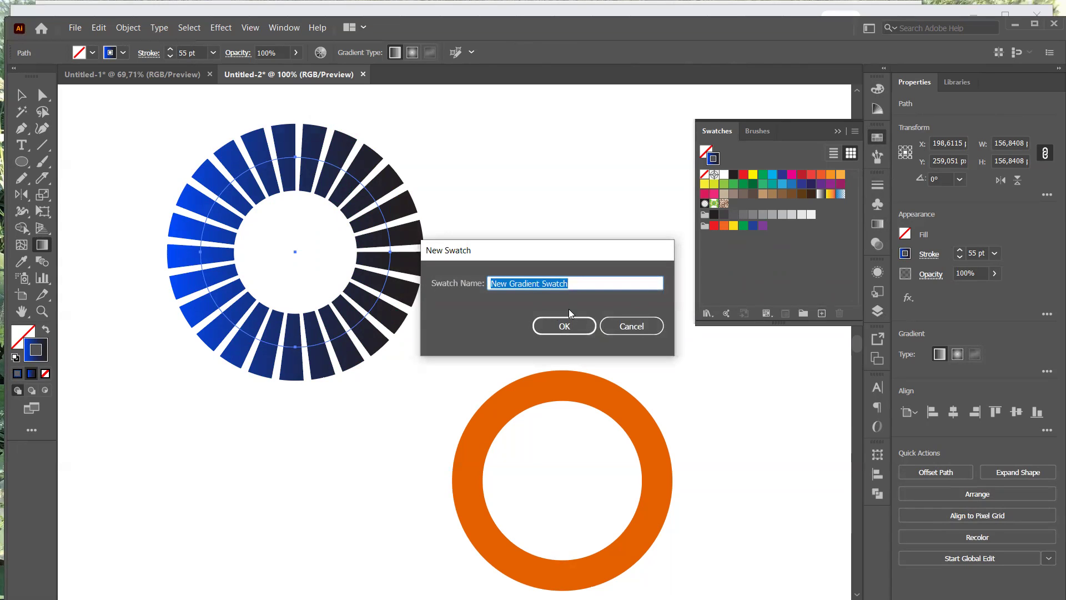
left_click(559, 327)
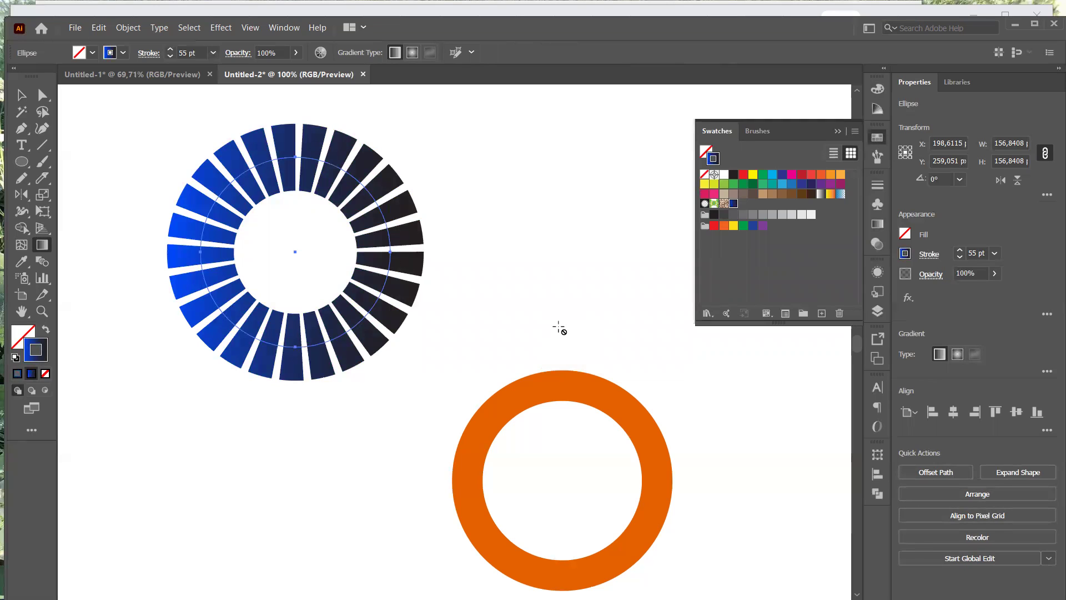
- Show the gradient settings and the ring's appearance attributes, and open the stroke options from its appearance
left_click(878, 224)
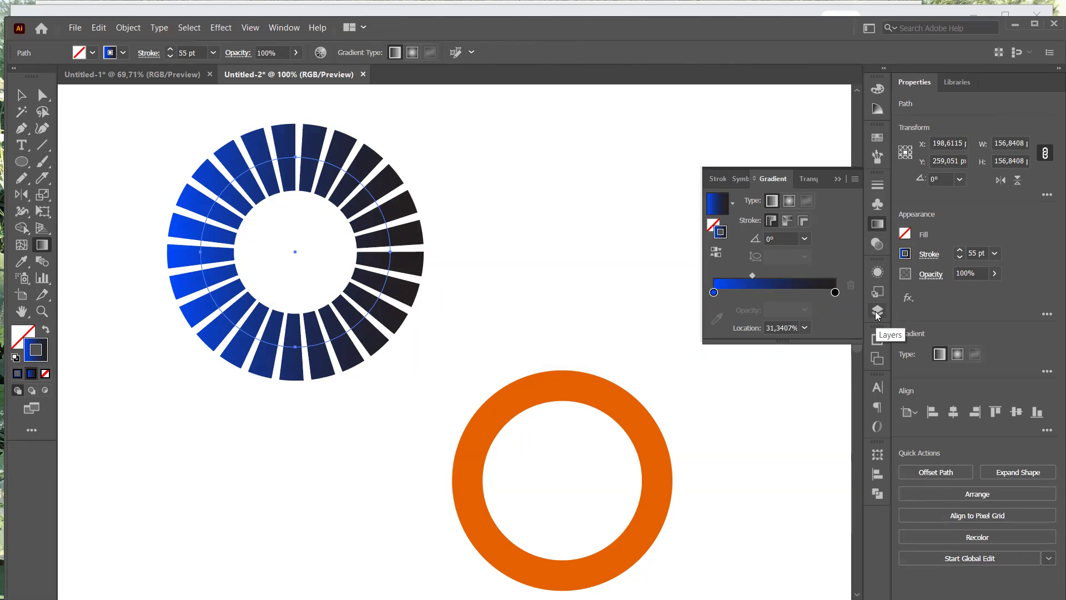
left_click(877, 273)
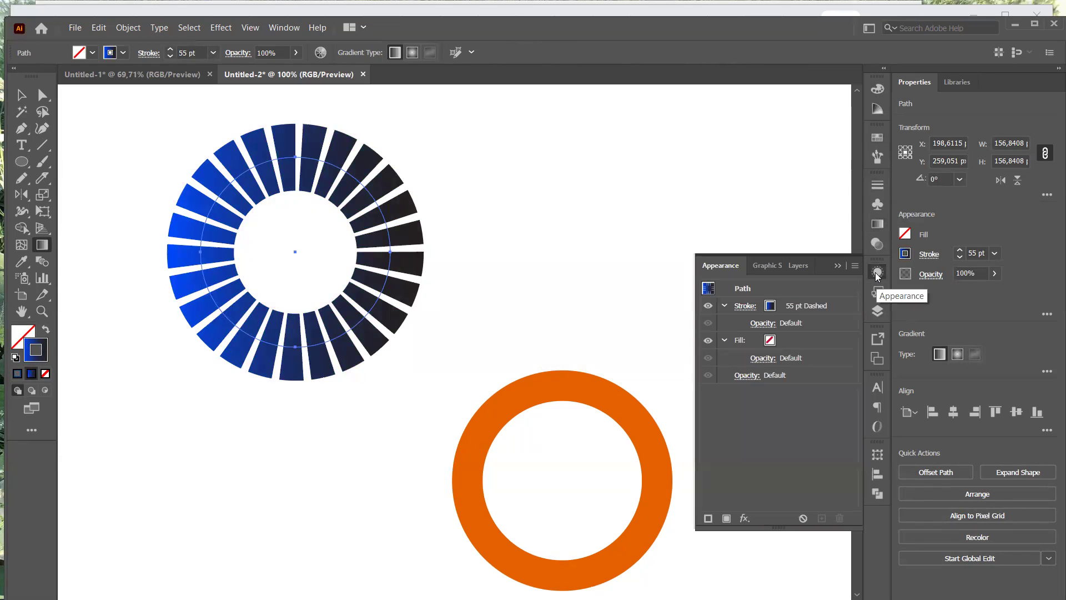
left_click(747, 307)
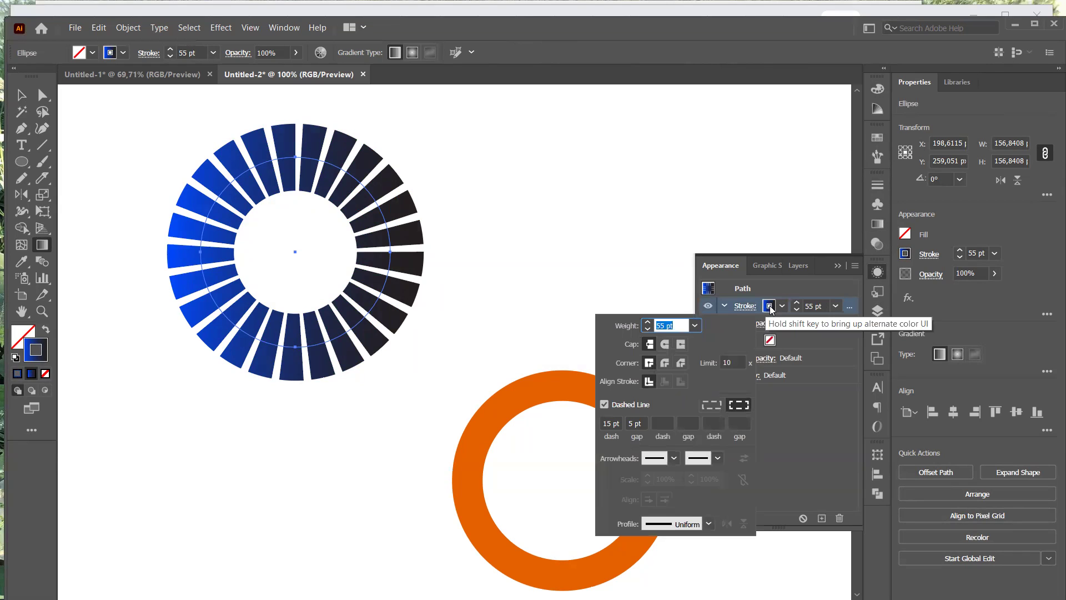
- Show the swatches available for the dashed ring's stroke from its appearance, and switch to the Selection tool
left_click(781, 307)
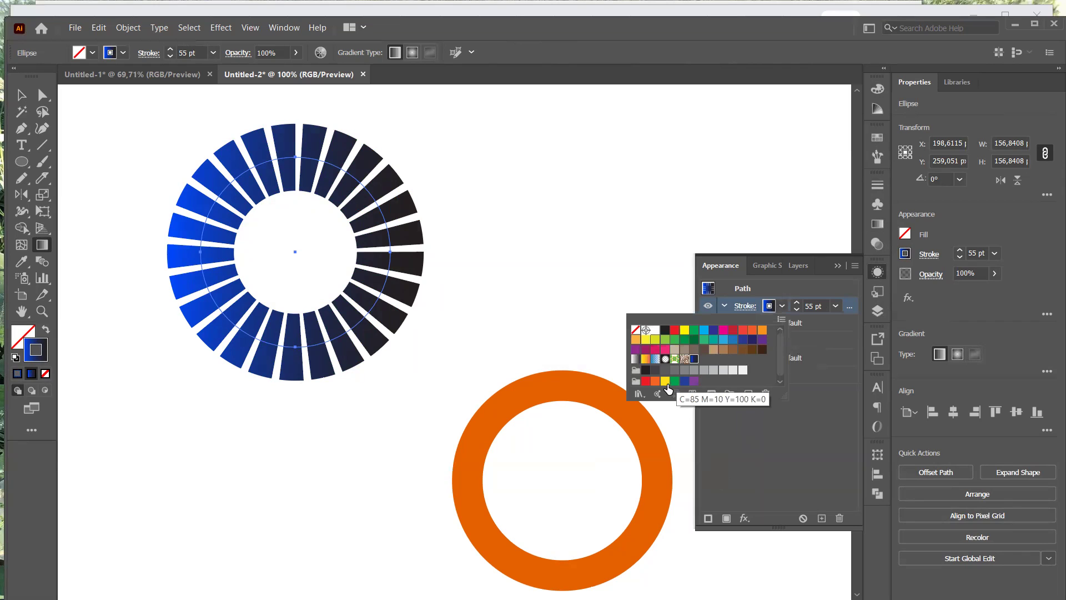
left_click(814, 410)
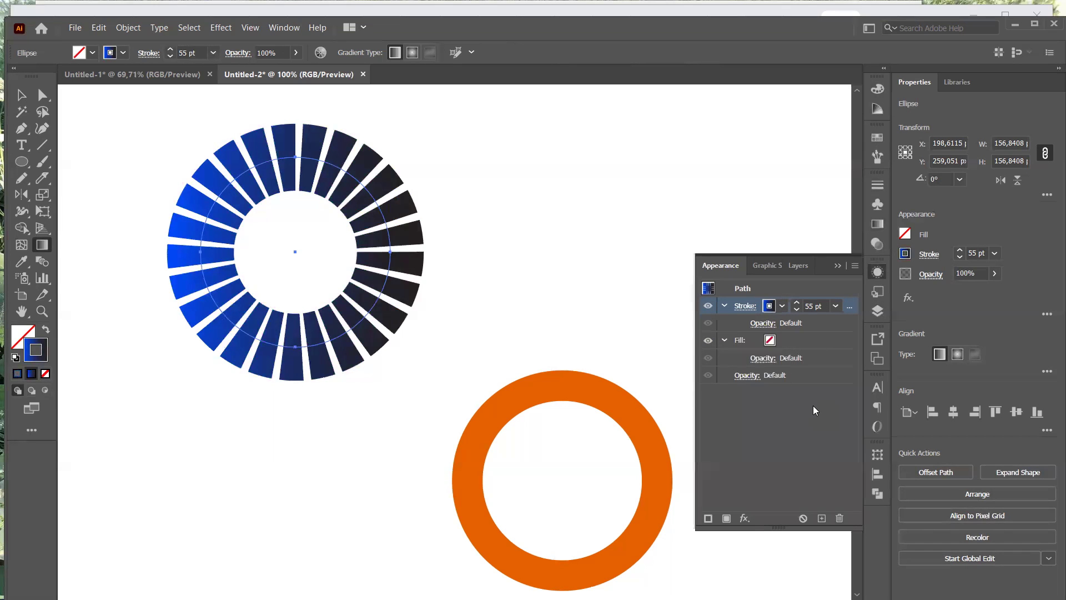
left_click(20, 97)
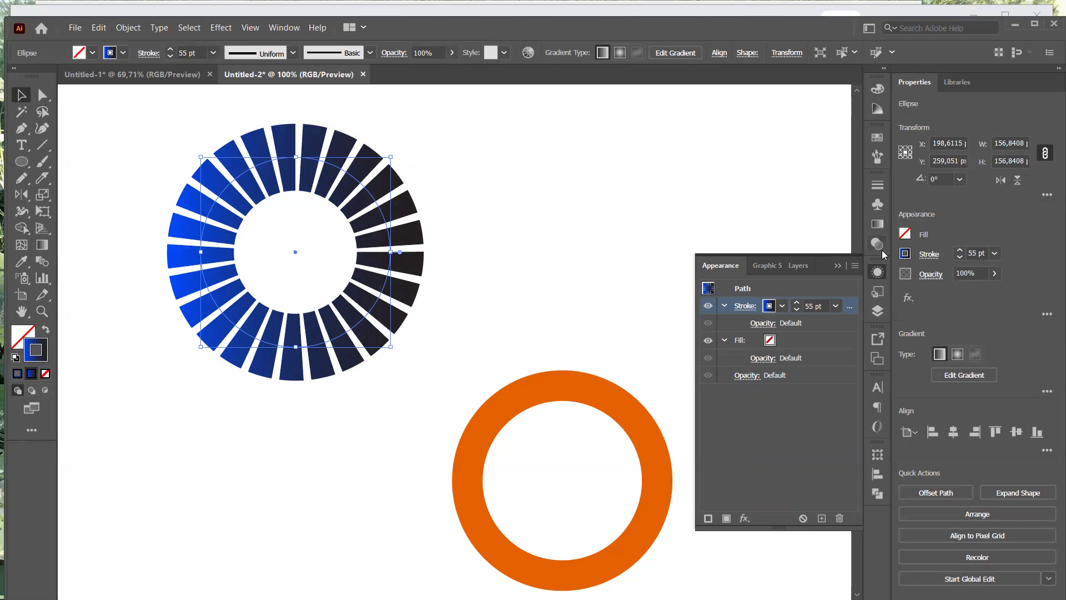
left_click(877, 89)
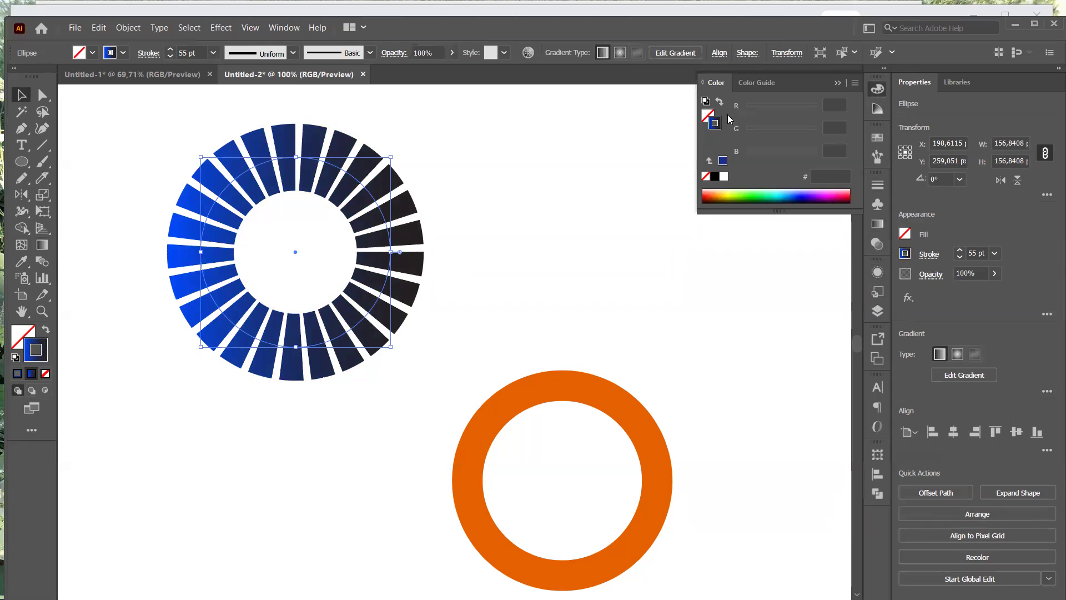
left_click(881, 139)
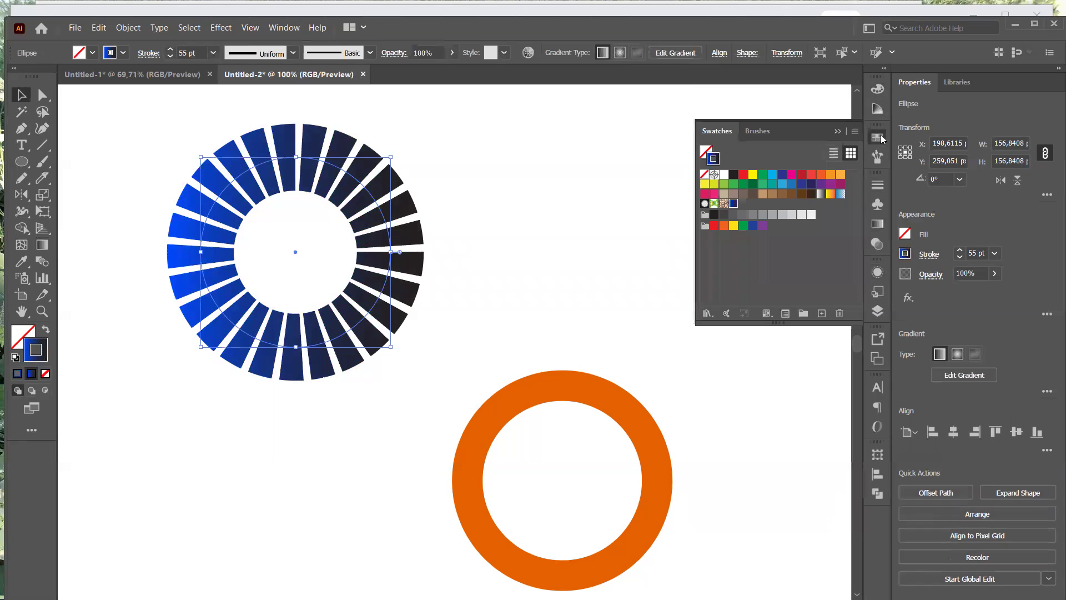
left_click(822, 313)
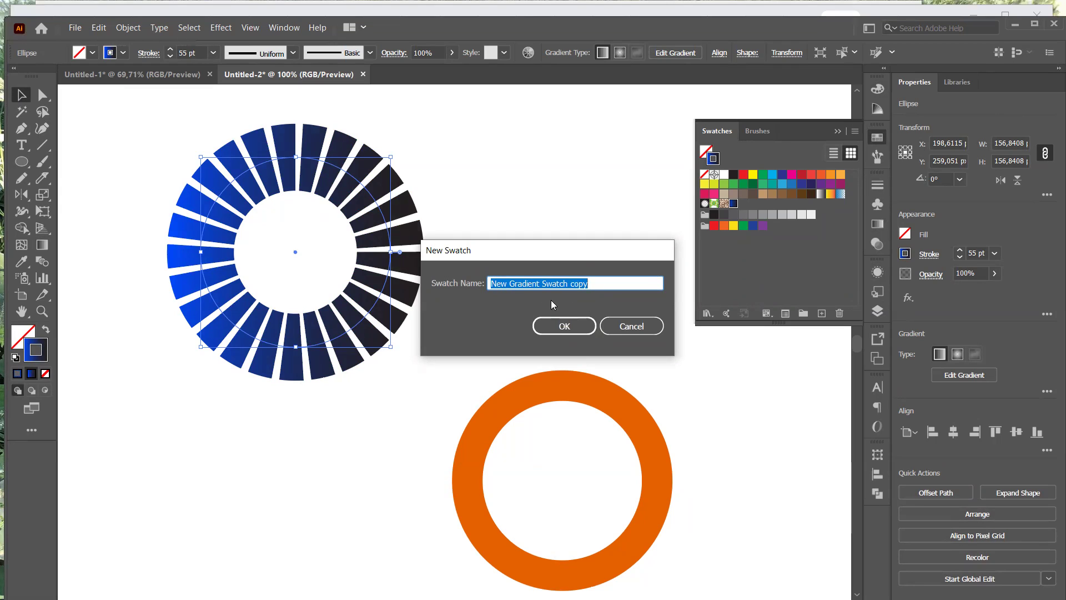
left_click(639, 328)
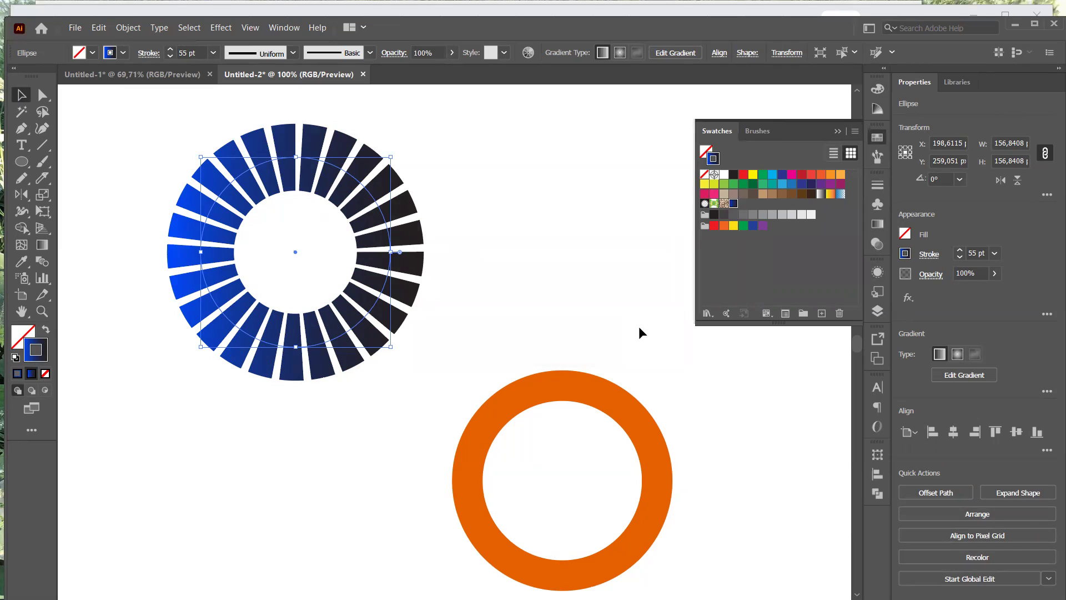
- Replace the dashed ring's gradient stroke with the solid cyan swatch from its appearance attributes
left_click(877, 274)
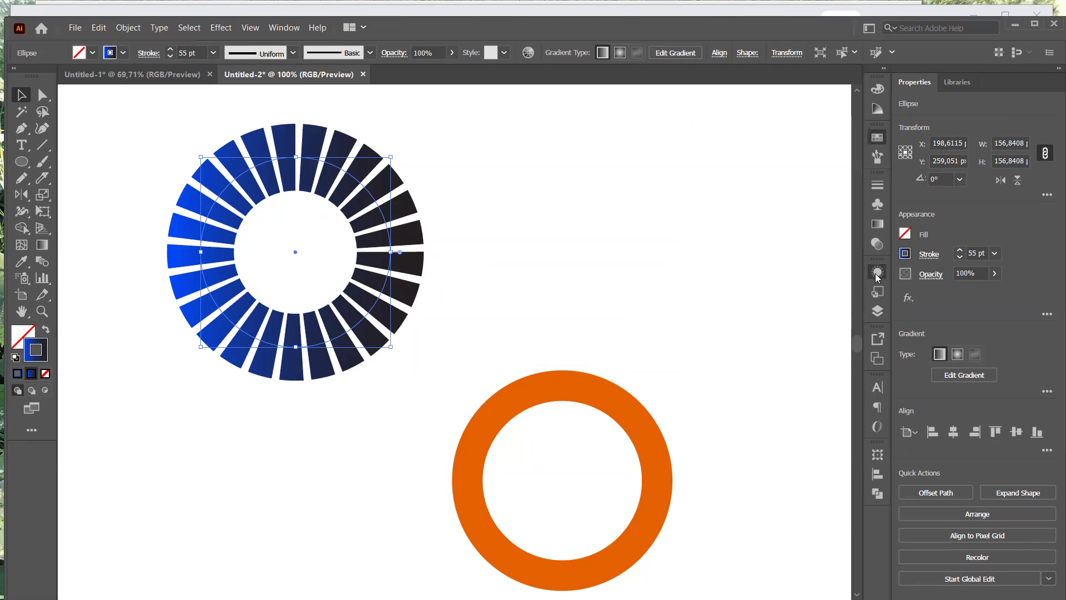
left_click(877, 274)
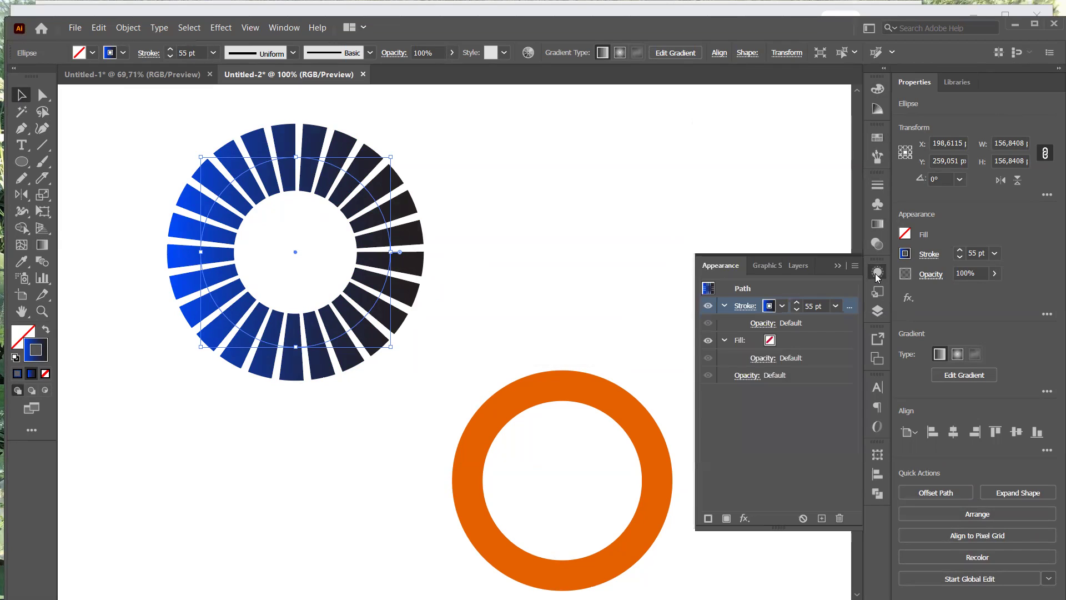
left_click(769, 308)
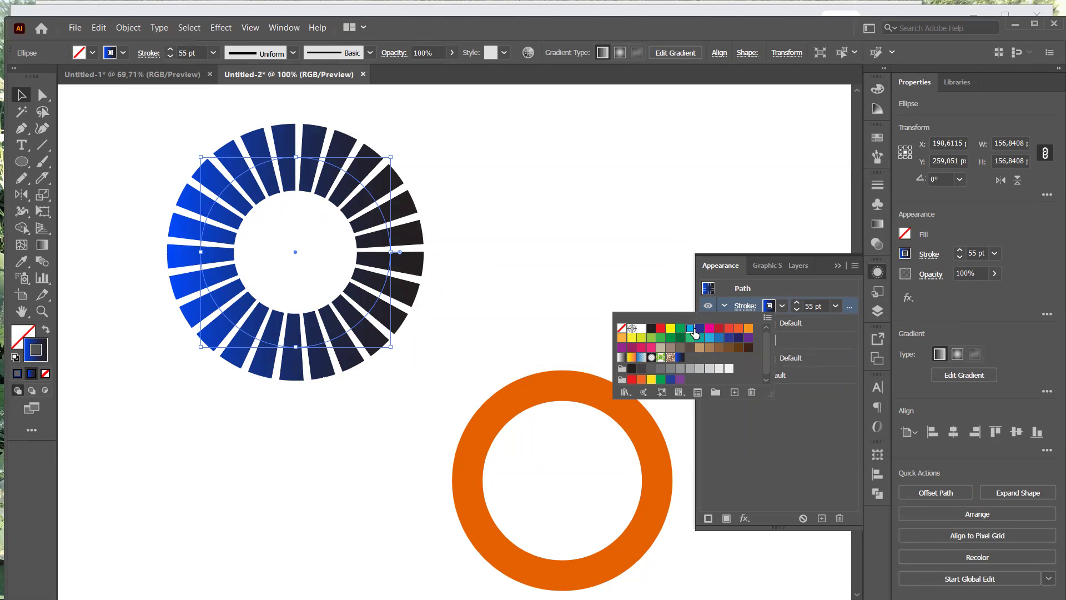
left_click(690, 329)
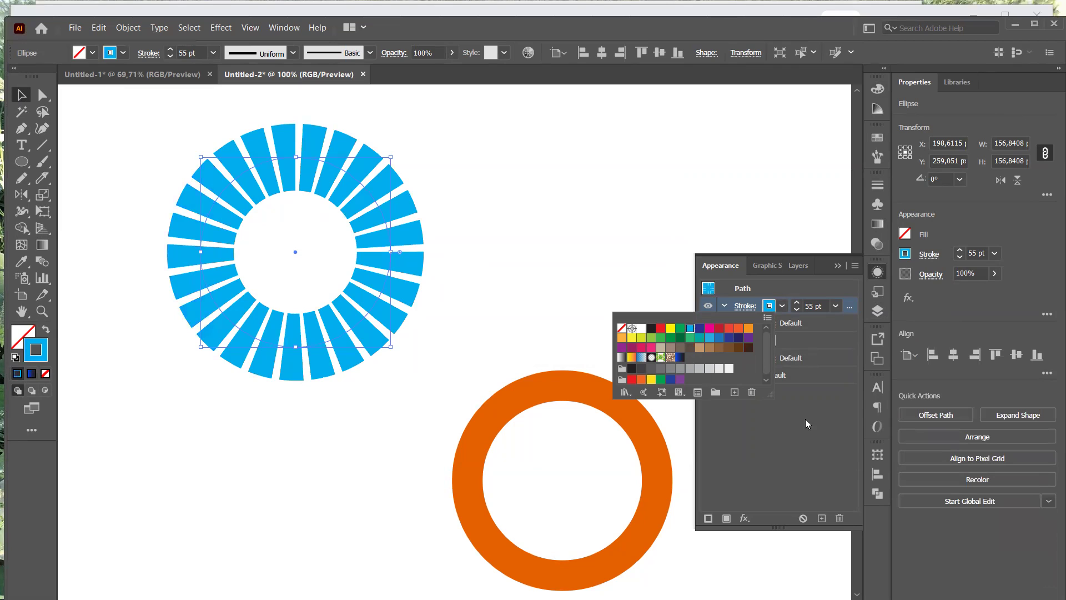
left_click(803, 442)
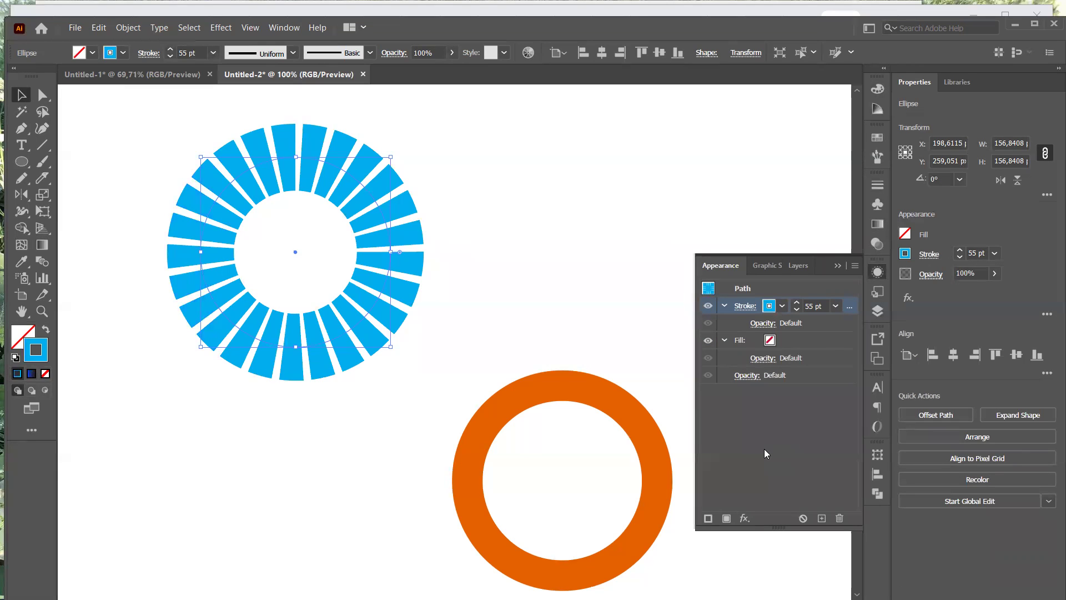
- Raise the red value of the dashed ring's stroke color to 128, making it periwinkle blue 80AEEF
left_click(877, 273)
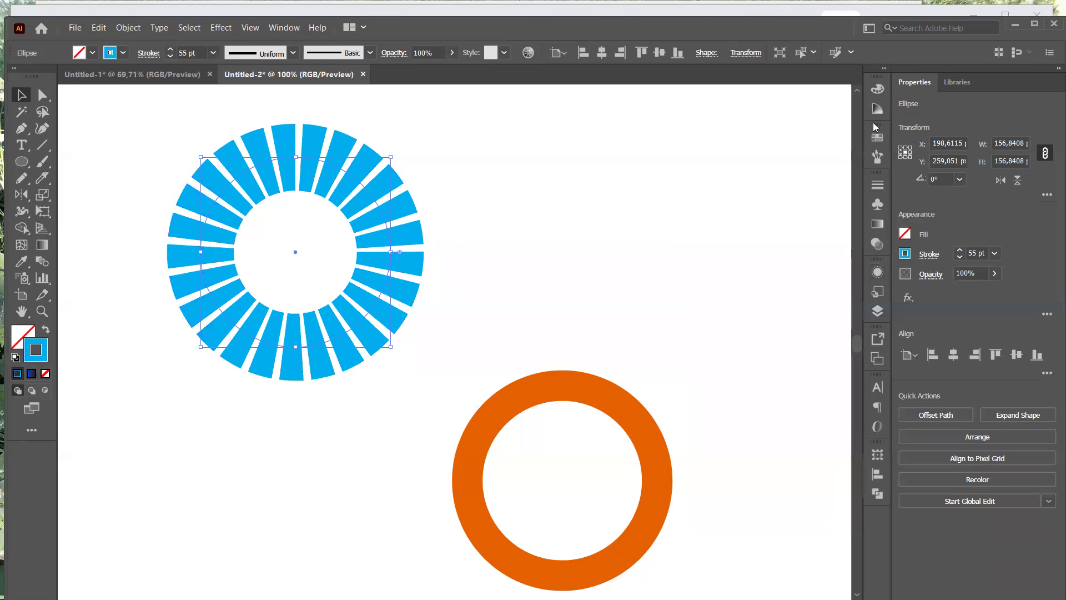
left_click(878, 89)
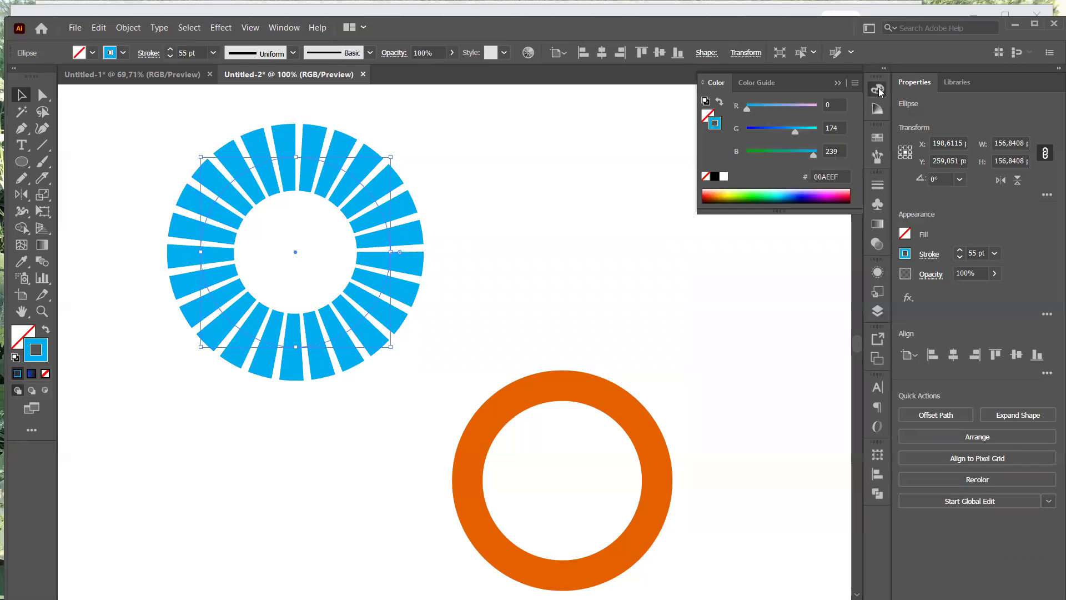
left_click(769, 107)
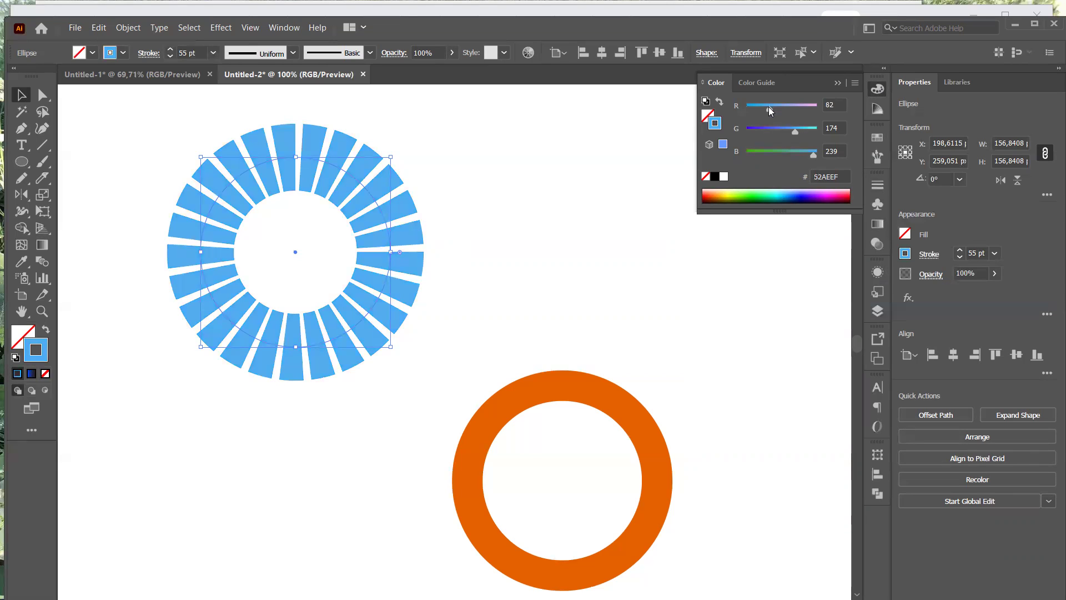
left_click(783, 105)
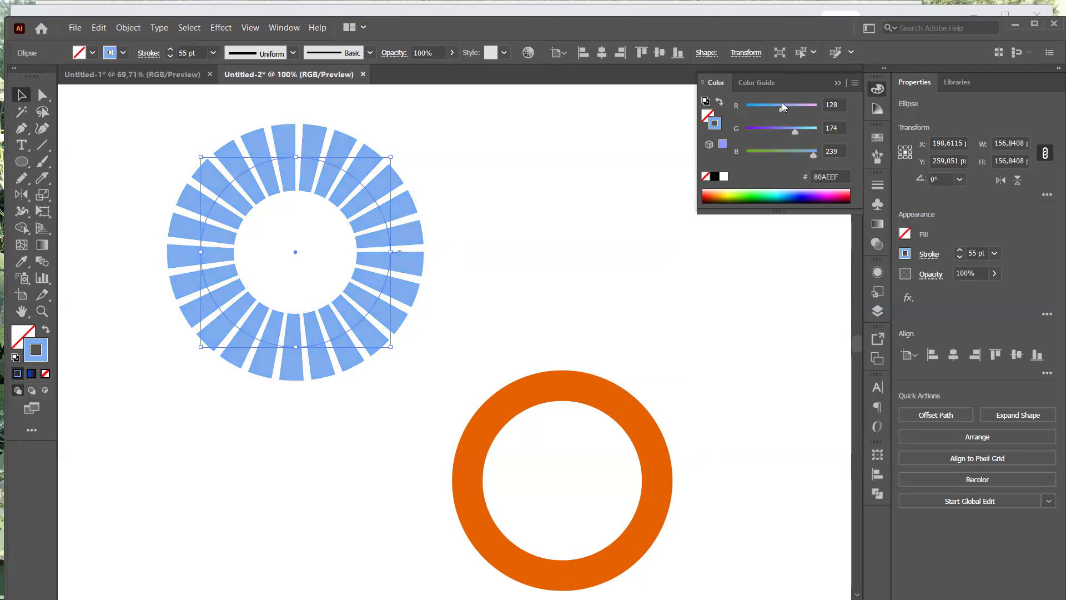
- Save the stroke color as a global RGB process swatch named R=128 G=174 B=239
left_click(877, 139)
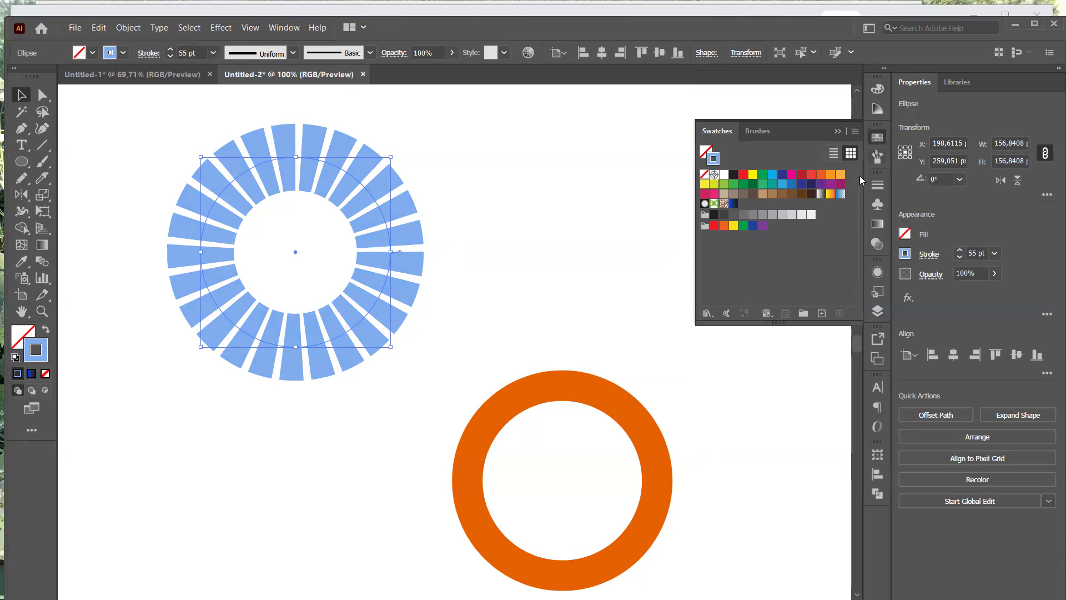
left_click(821, 313)
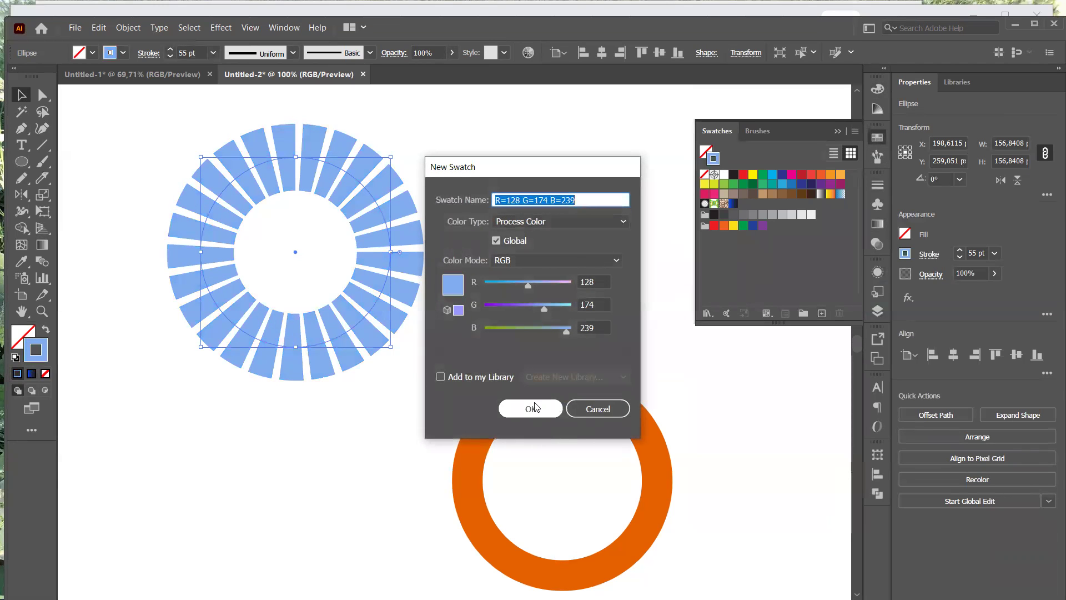
left_click(534, 407)
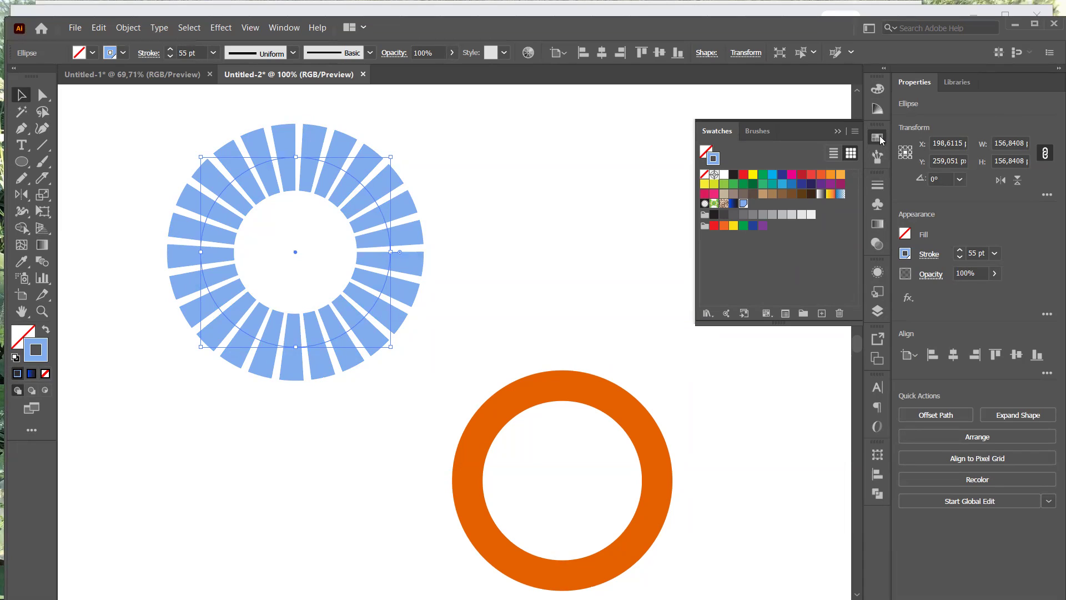
left_click(878, 138)
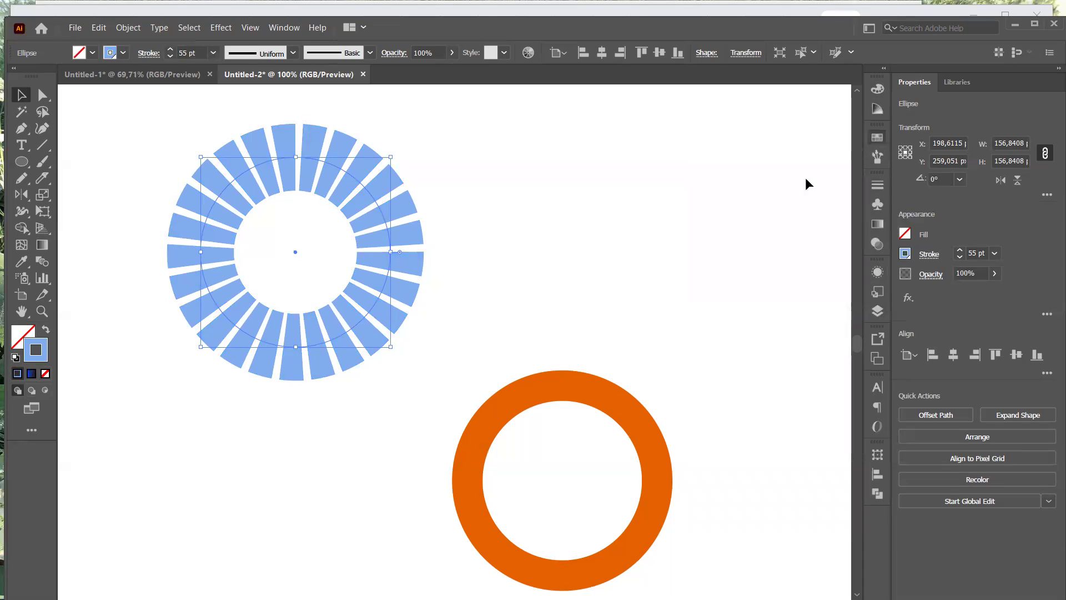
- Move the orange ring beside the blue dashed ring and place a copy of it below the dashed ring
left_click(580, 392)
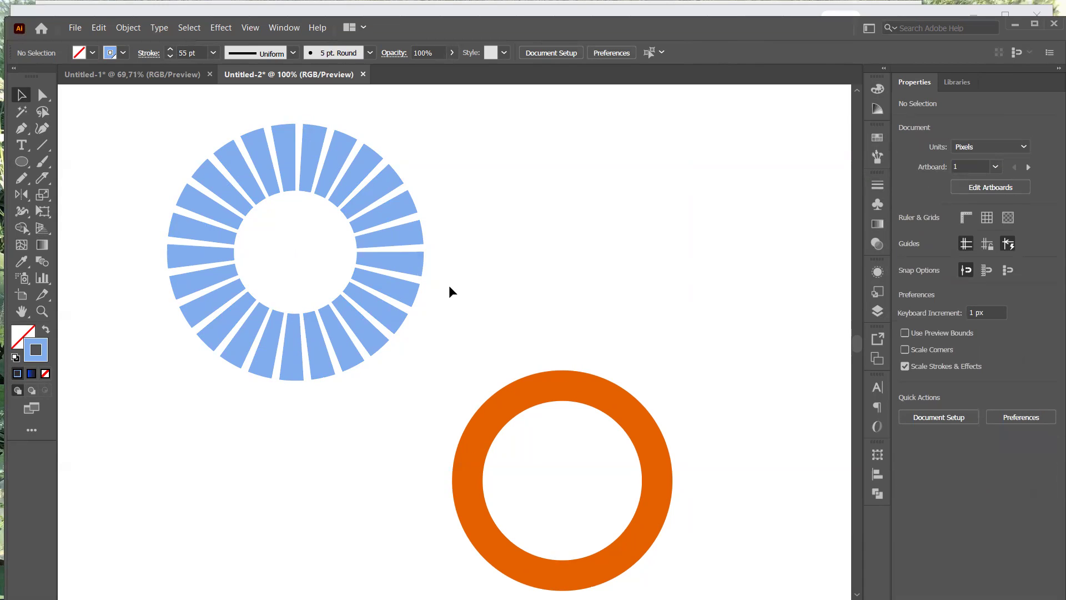
left_click(548, 387)
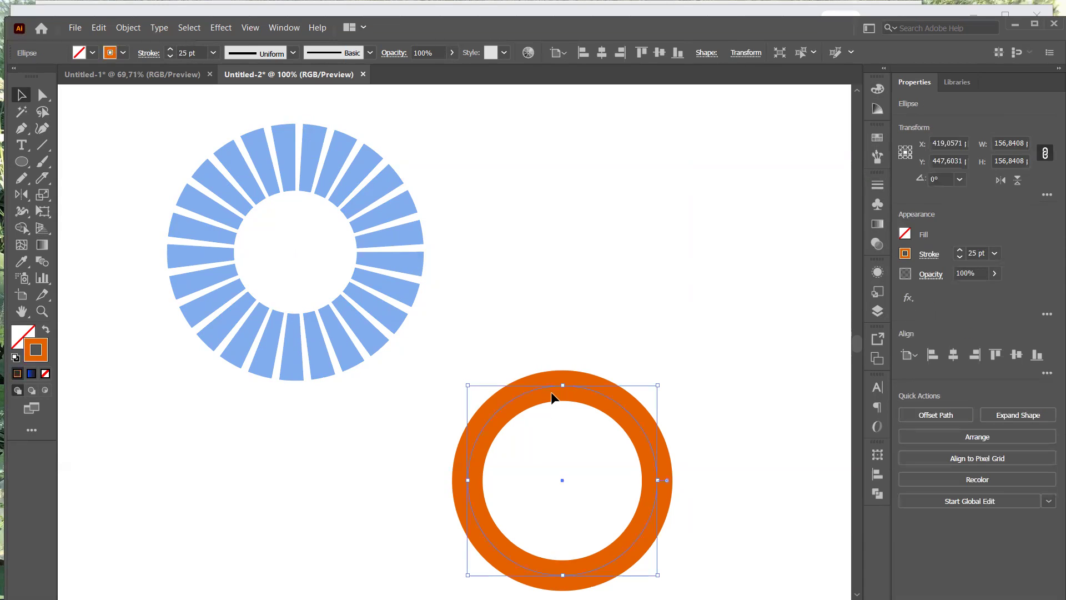
left_click_drag(539, 388, 569, 178)
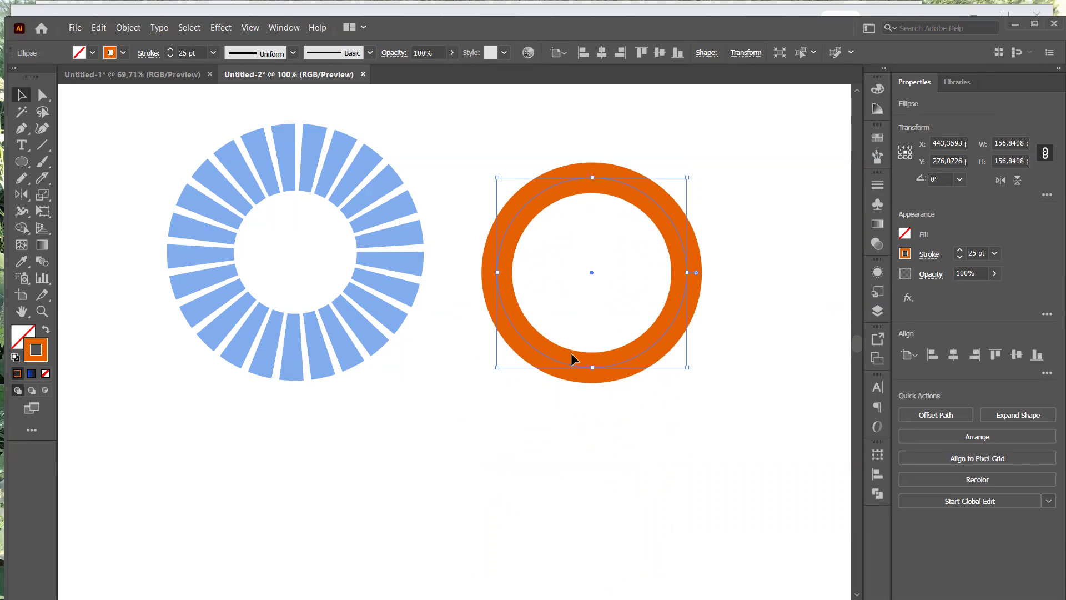
left_click_drag(574, 369, 256, 598, "alt")
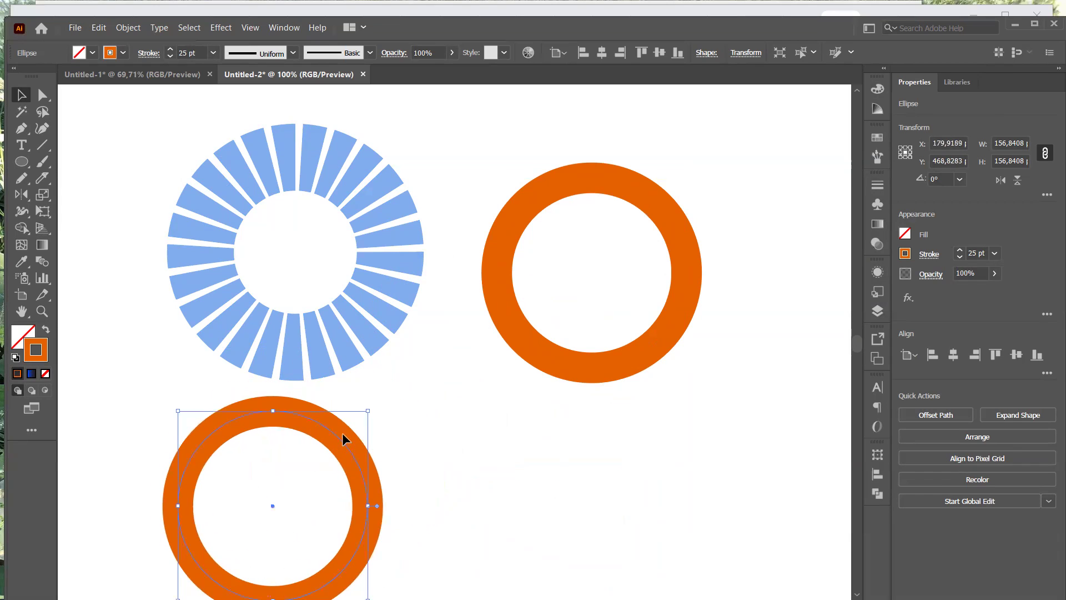
left_click_drag(339, 455, 355, 472)
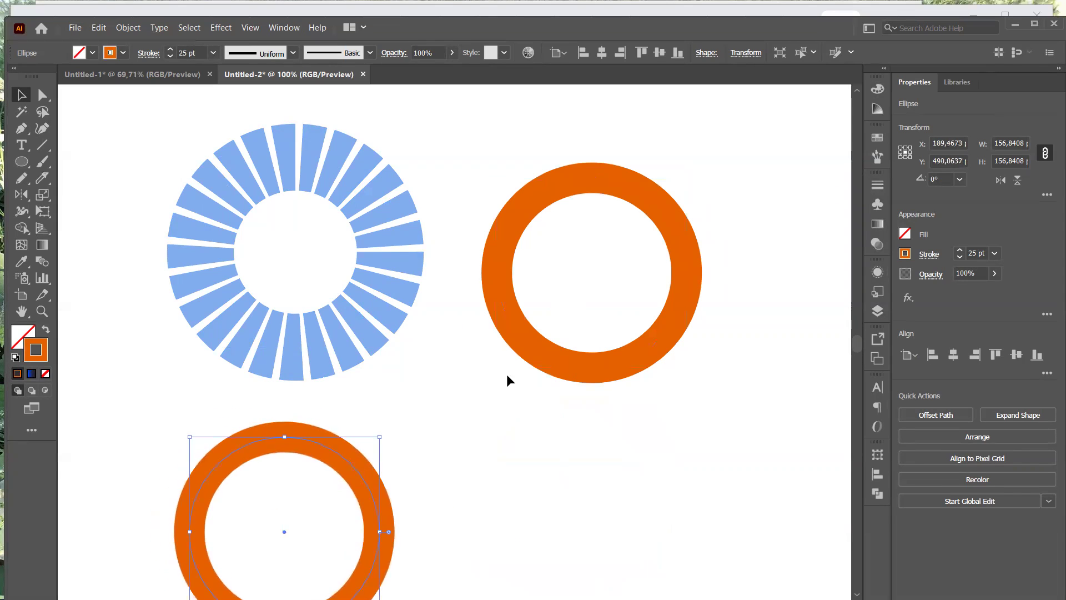
- Try the black dry-ink stroke from the Artistic_Ink brush library on the orange ring beside the dashed ring
left_click(593, 366)
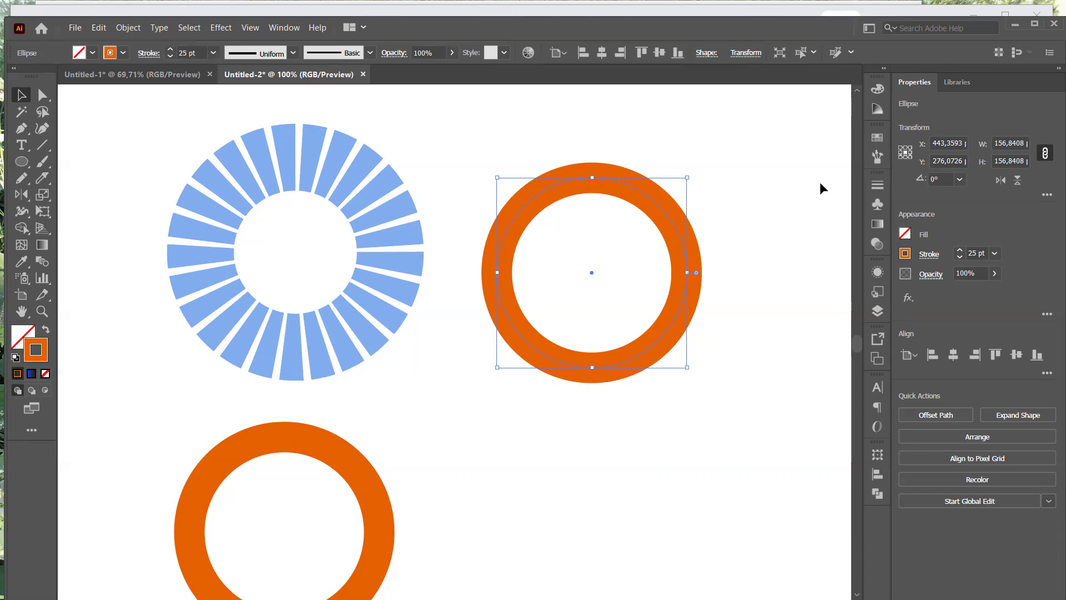
left_click(880, 157)
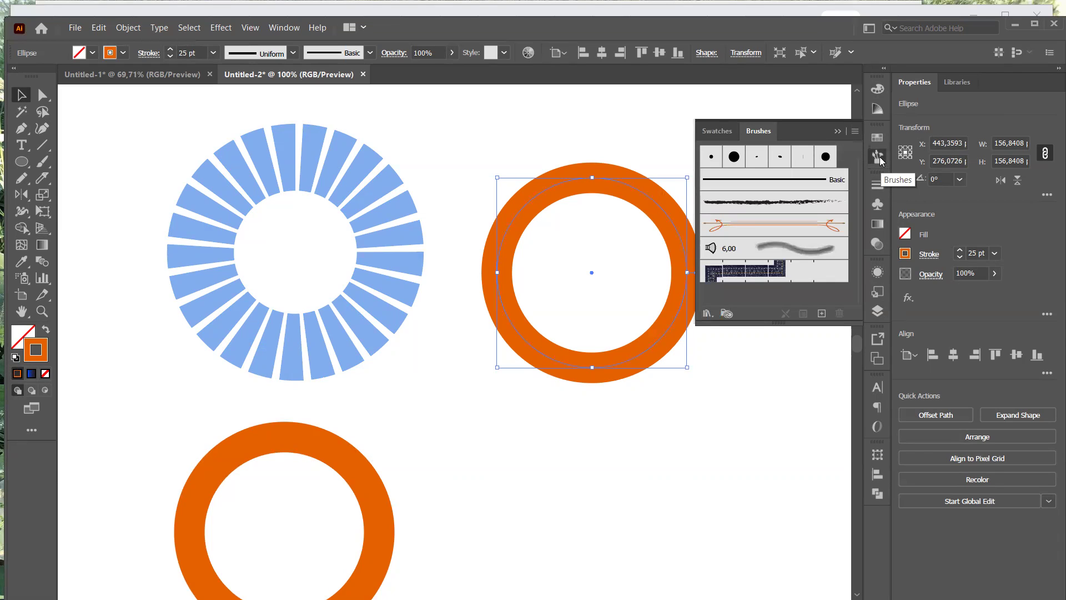
left_click(712, 320)
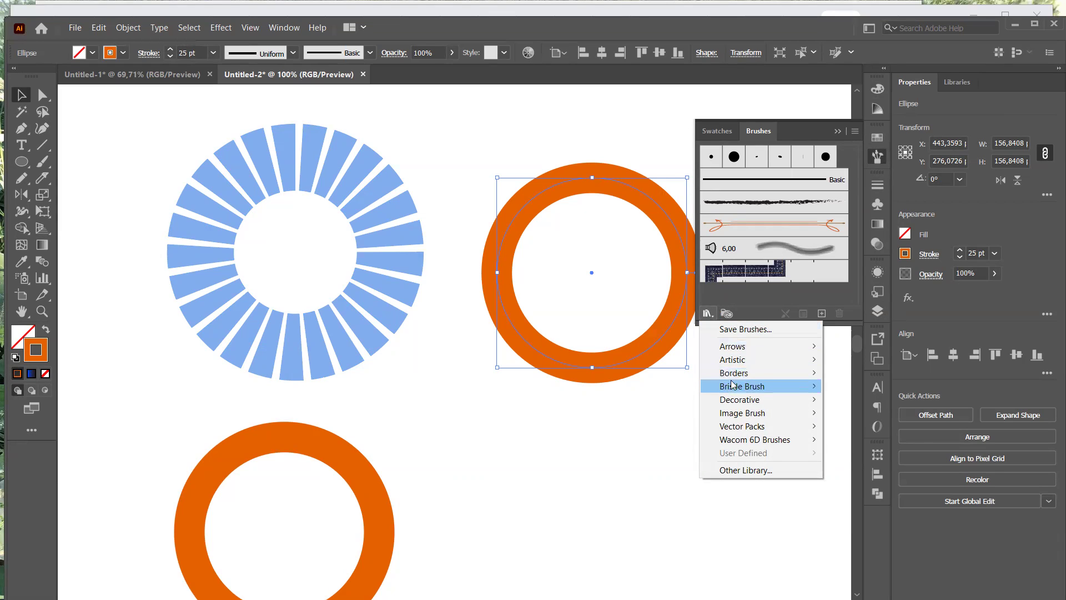
mouse_move(736, 366)
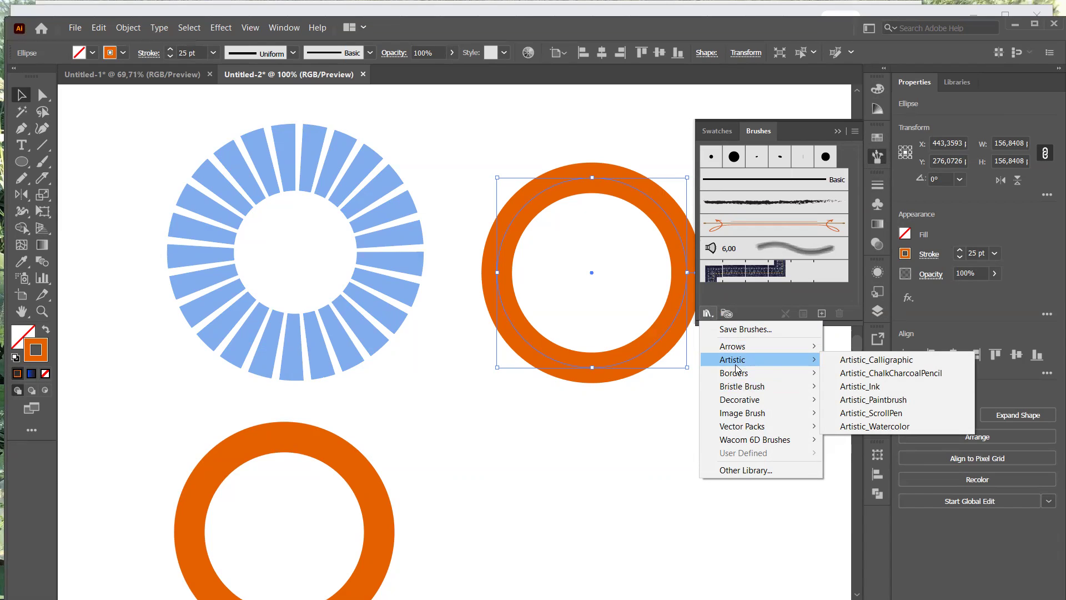
left_click(881, 390)
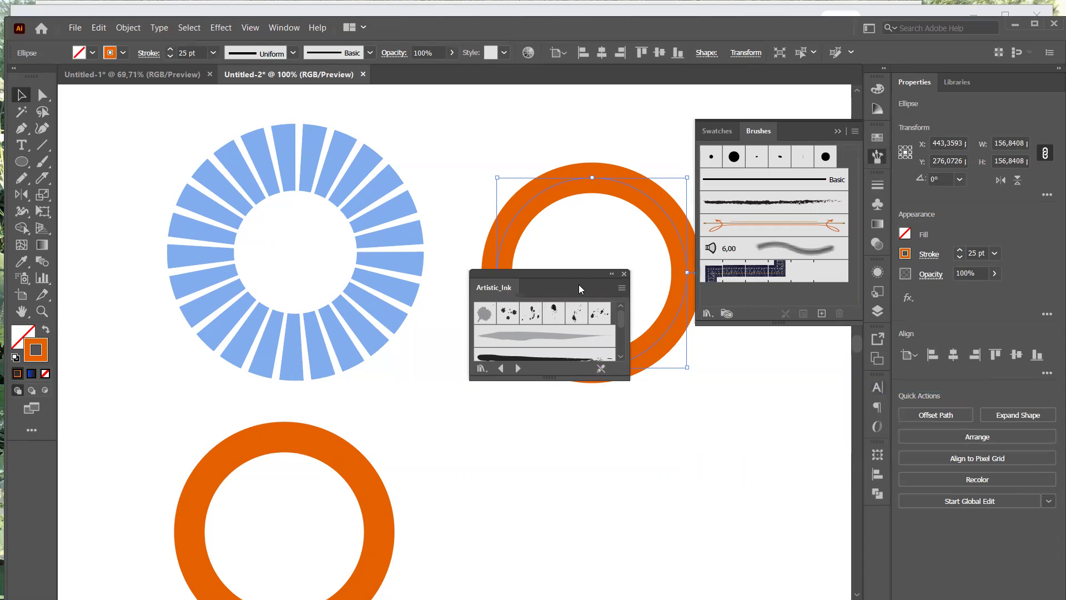
left_click_drag(570, 276, 571, 371)
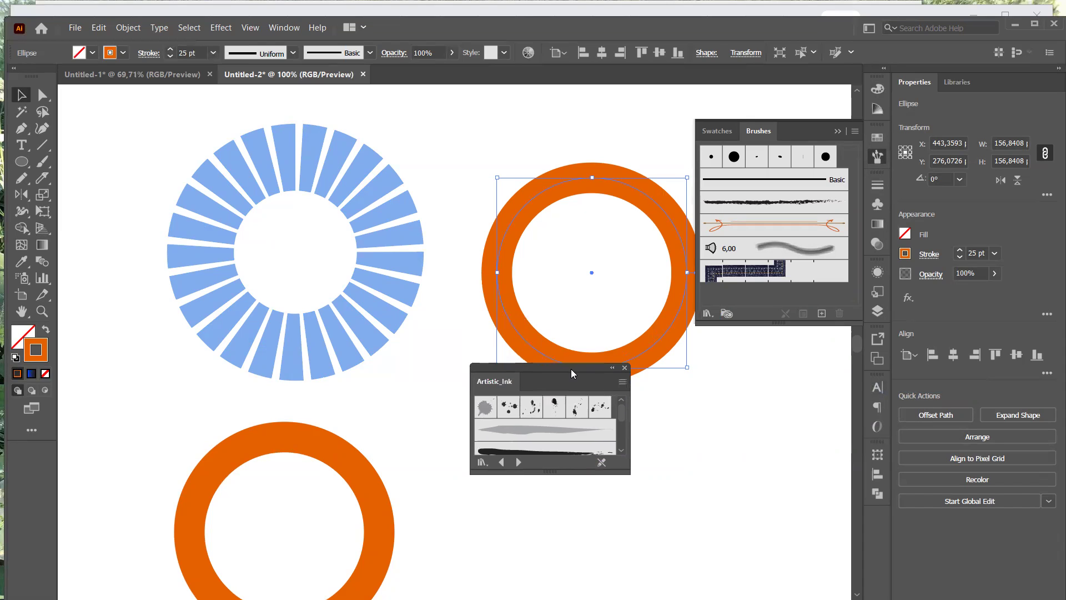
left_click_drag(566, 476, 565, 573)
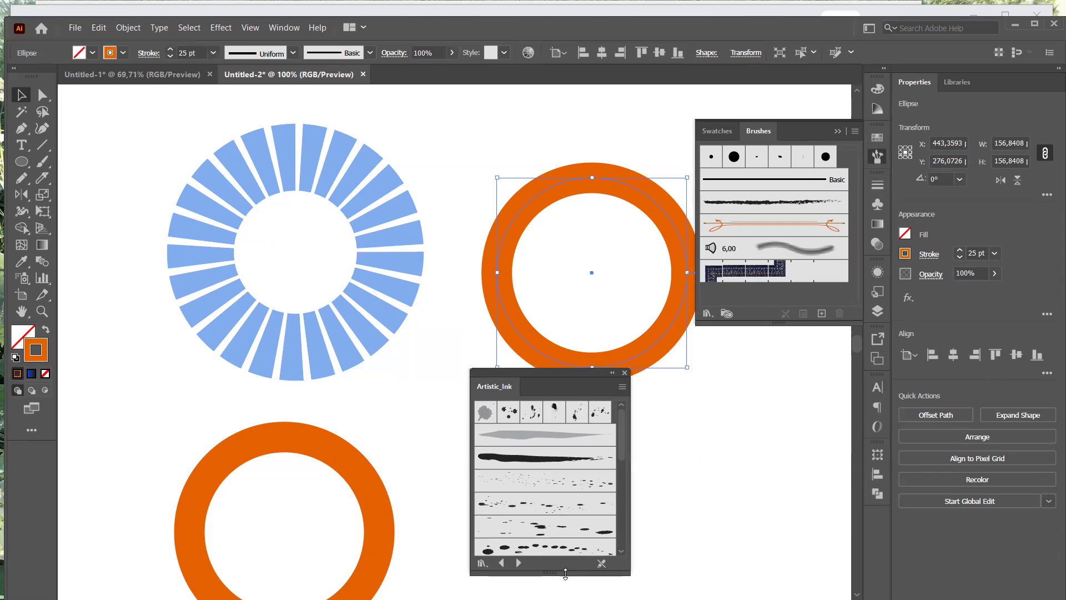
left_click(531, 466)
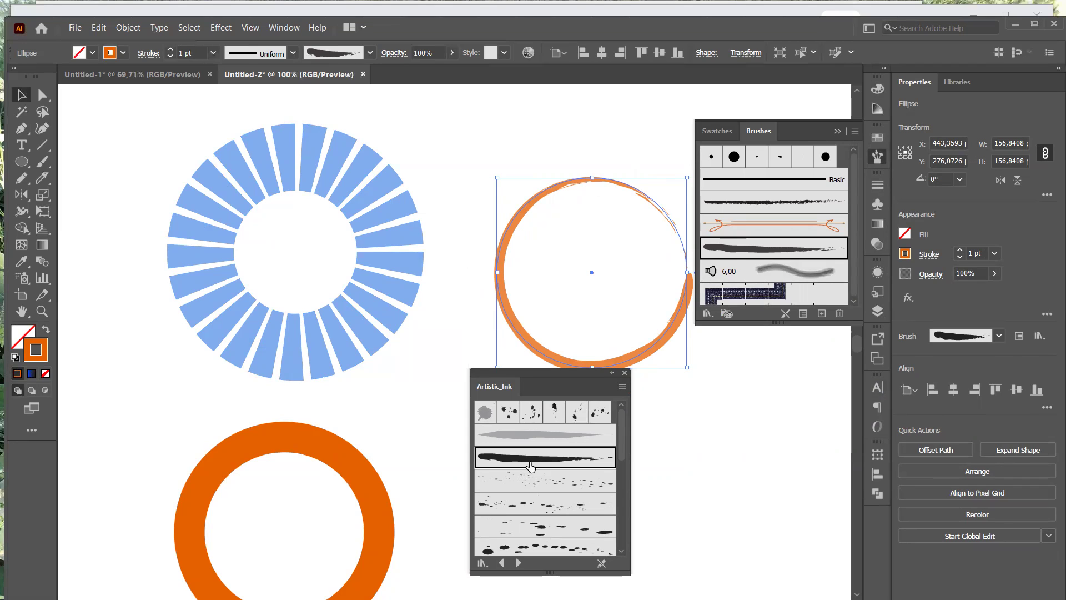
key("ctrl+z")
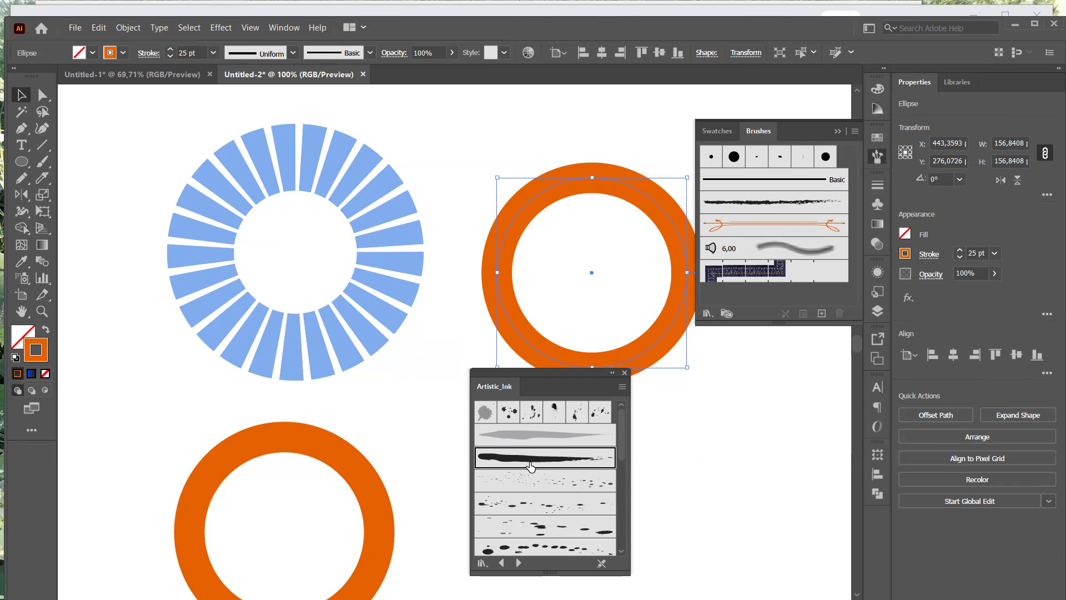
left_click(624, 374)
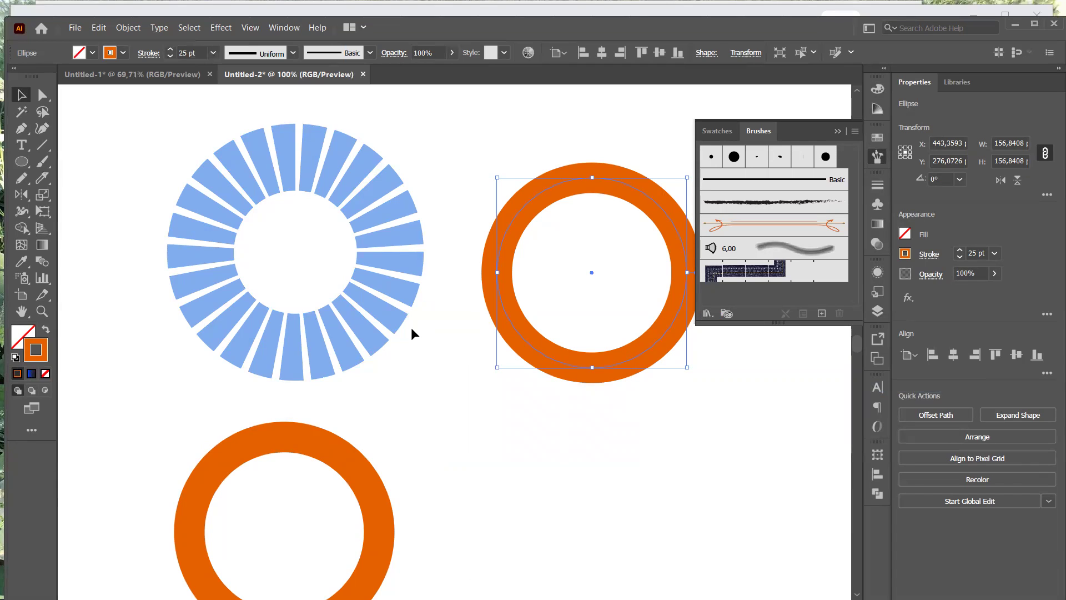
- Use the Width tool to widen the stroke at the top of the orange ring beside the dashed ring to about 60 px
left_click(23, 212)
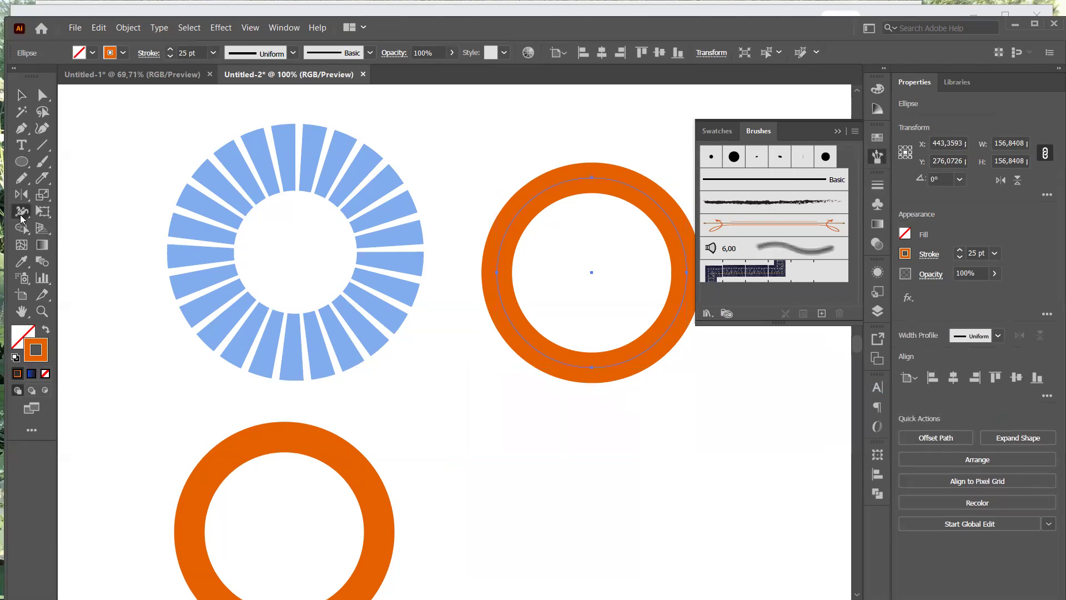
left_click(877, 158)
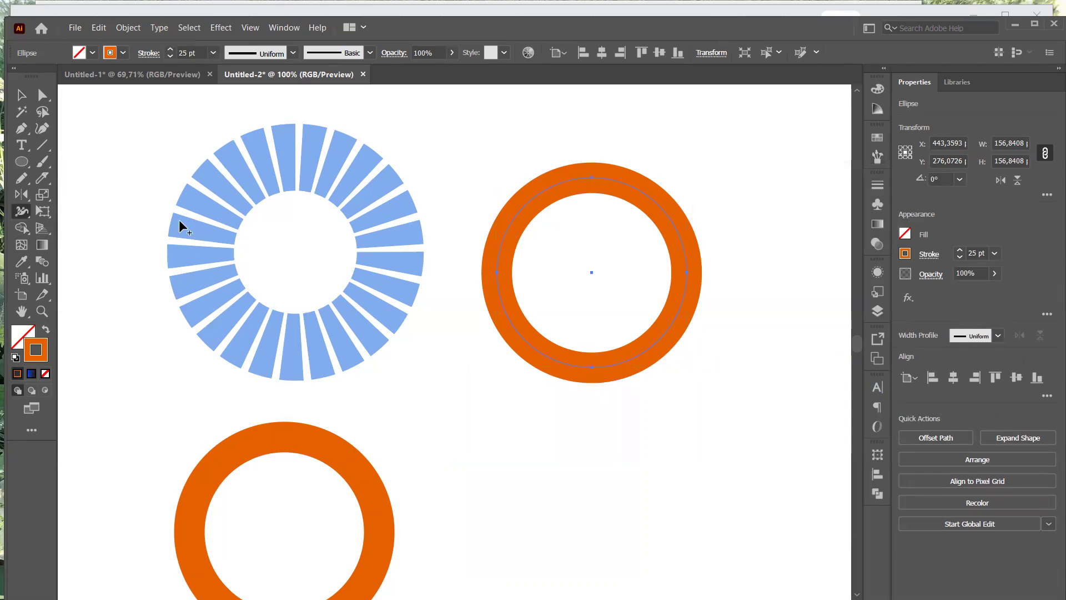
left_click(25, 218)
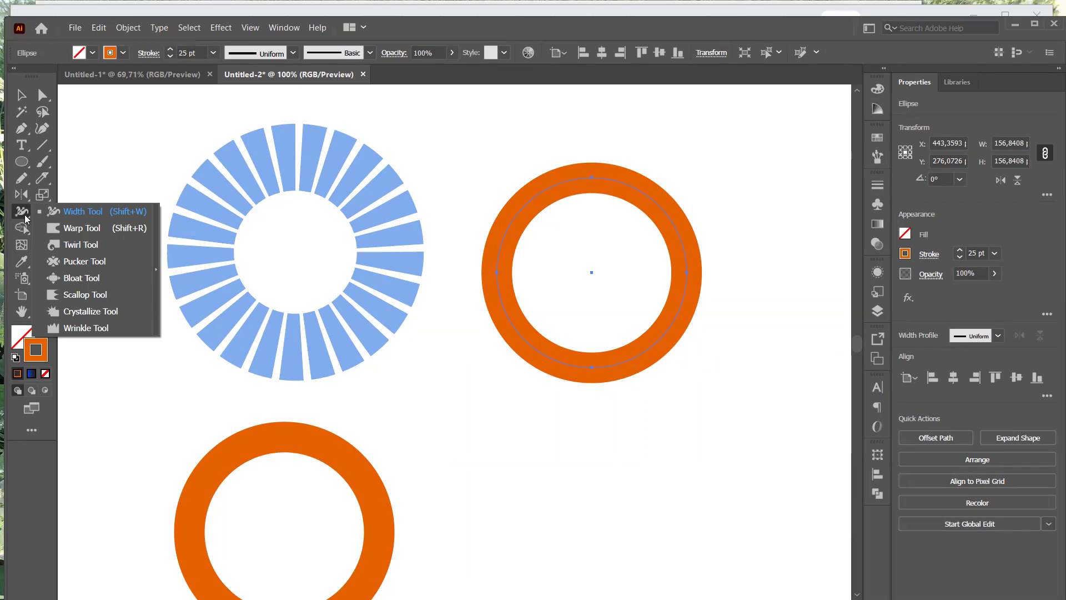
left_click(24, 212)
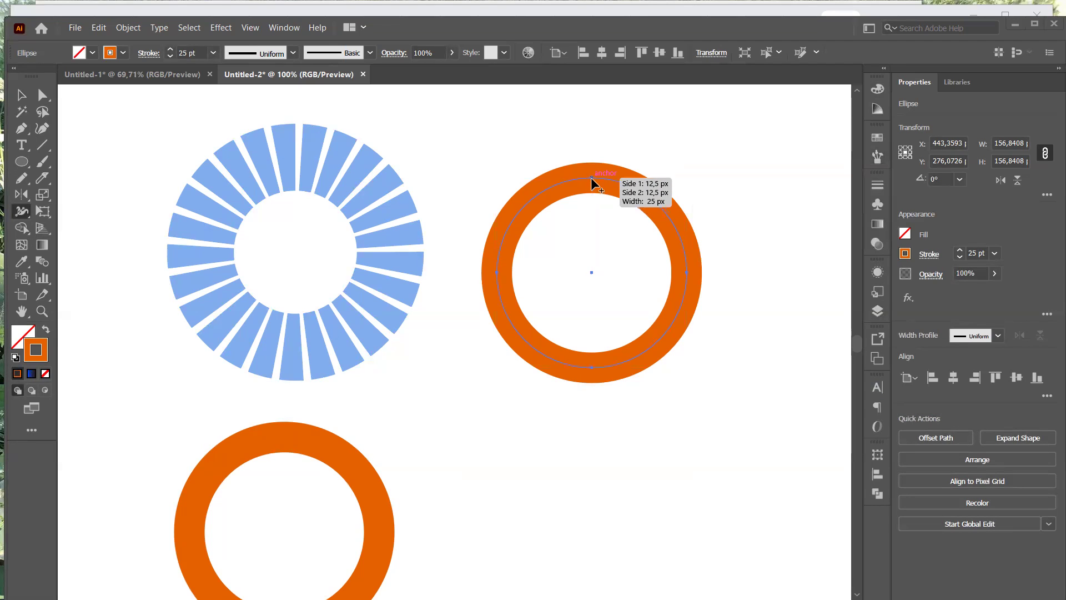
mouse_move(591, 178)
left_mouse_down()
mouse_move(594, 225)
mouse_move(595, 213)
left_mouse_up()
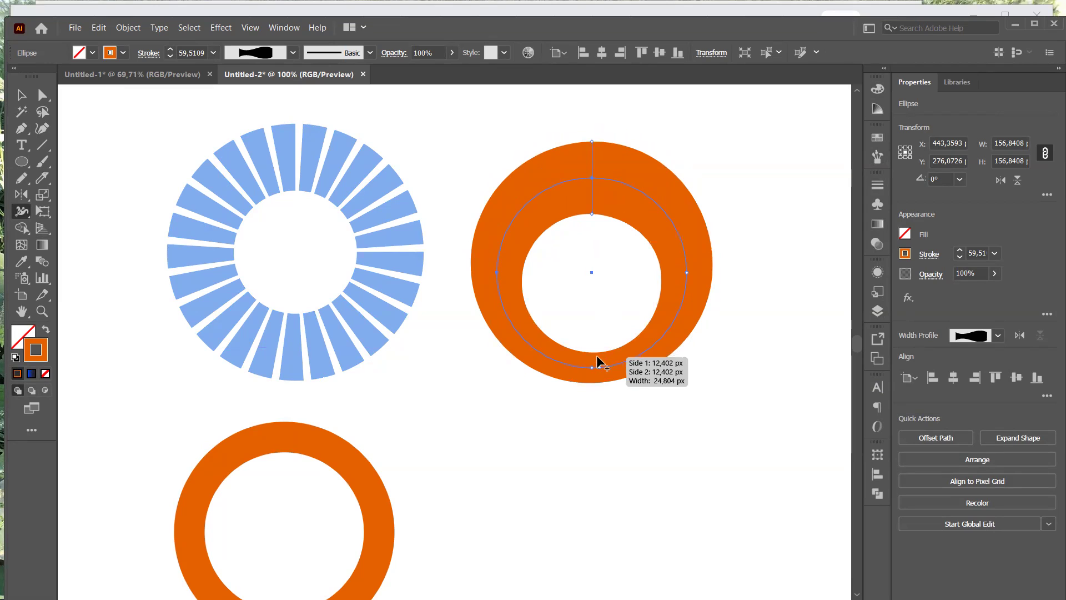
- Narrow the orange ring's stroke at its lowest point to about 11 px and thin only the inner side at its top
left_click_drag(592, 359, 593, 365)
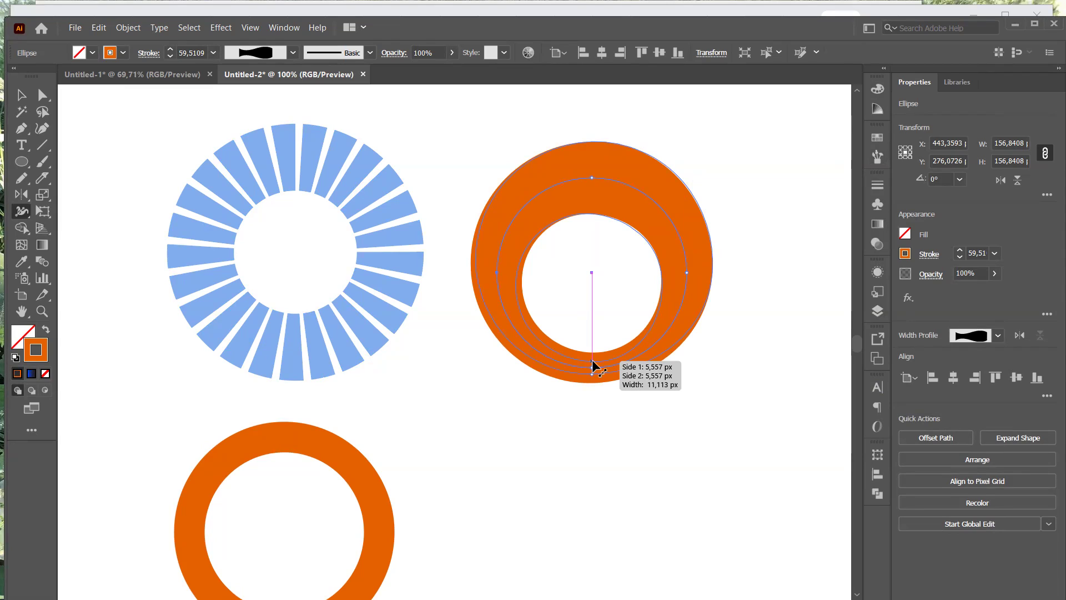
left_click_drag(593, 361, 593, 362)
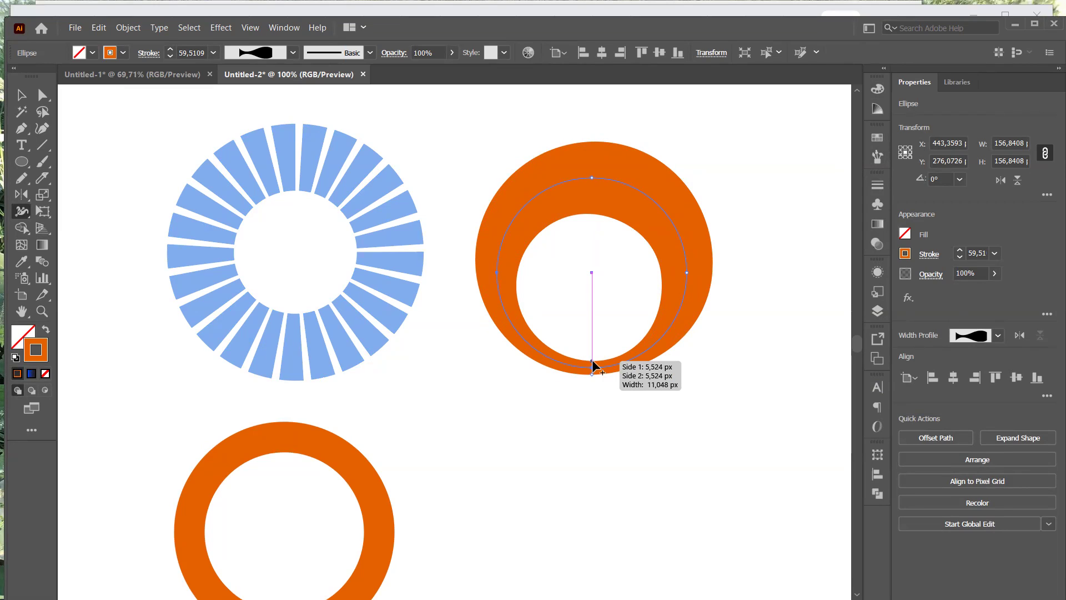
left_click_drag(593, 362, 592, 362)
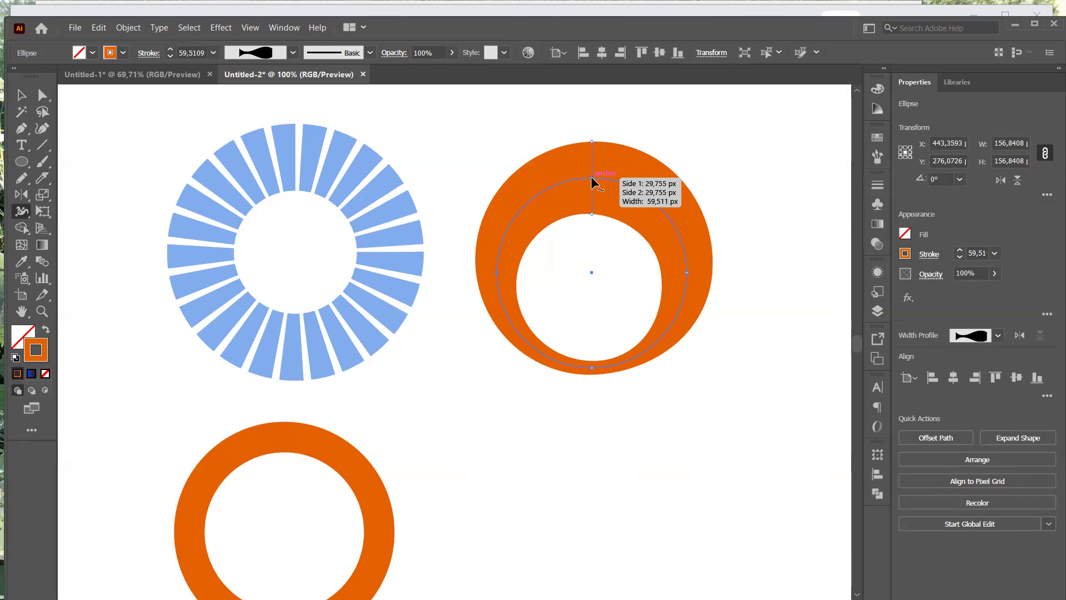
mouse_move(592, 178)
left_mouse_down()
mouse_move(594, 228)
mouse_move(589, 191)
left_mouse_up()
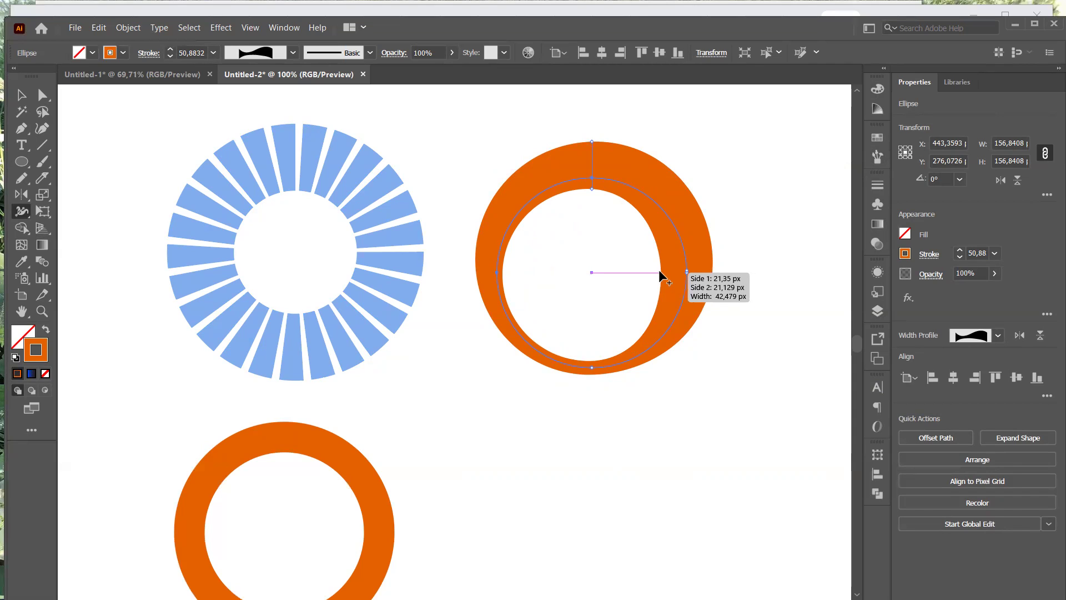
left_click_drag(659, 272, 678, 272)
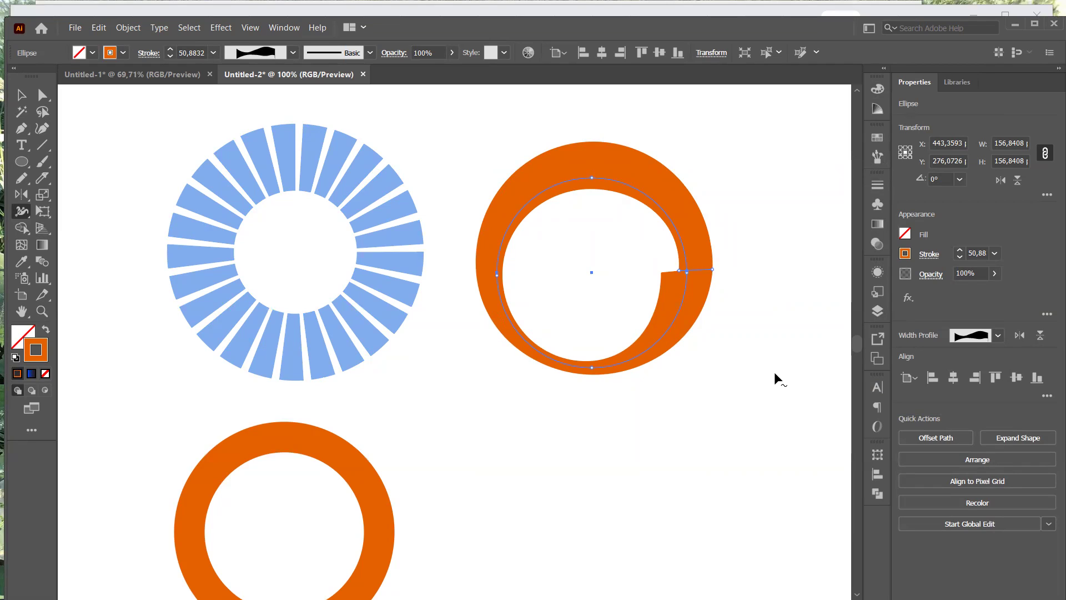
left_click(687, 271)
key("Delete")
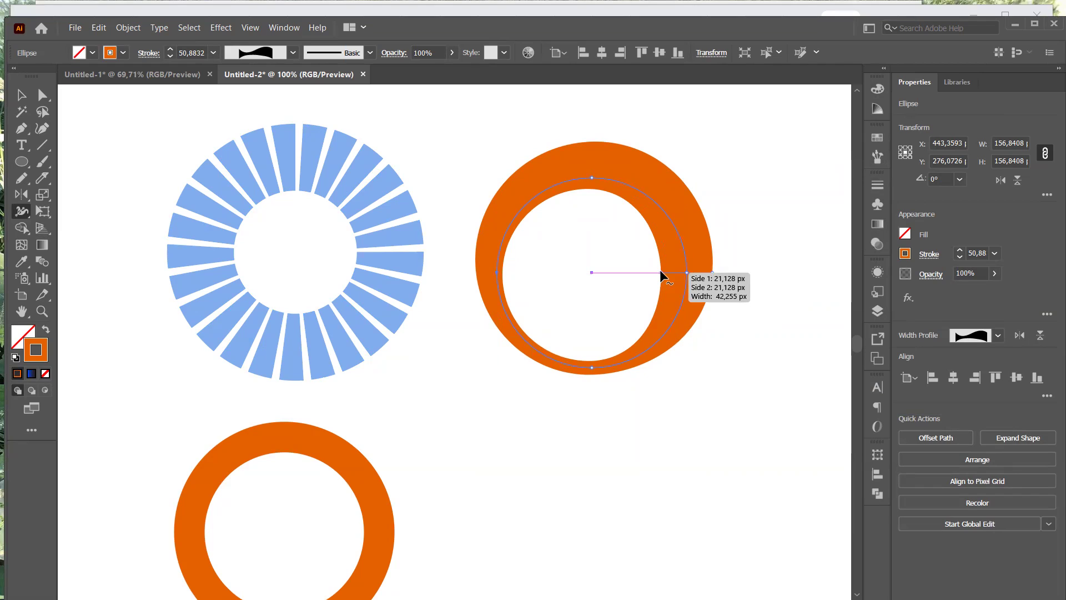
- Adjust each side of the stroke separately at the ring's right point: about 10 px inside and 16 px outside
left_click_drag(661, 272, 673, 270)
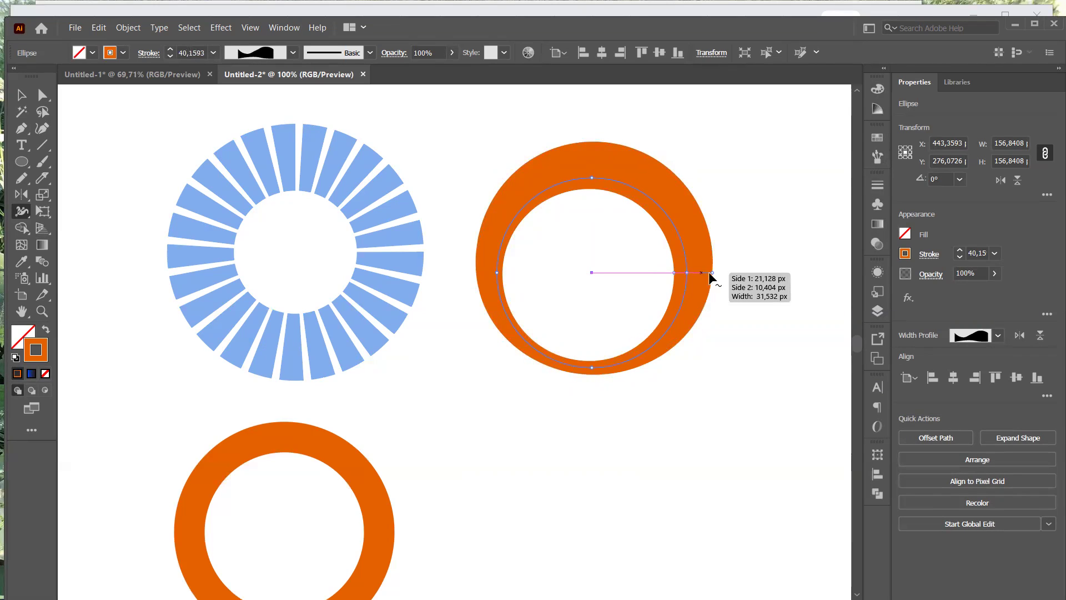
left_click_drag(711, 272, 737, 273)
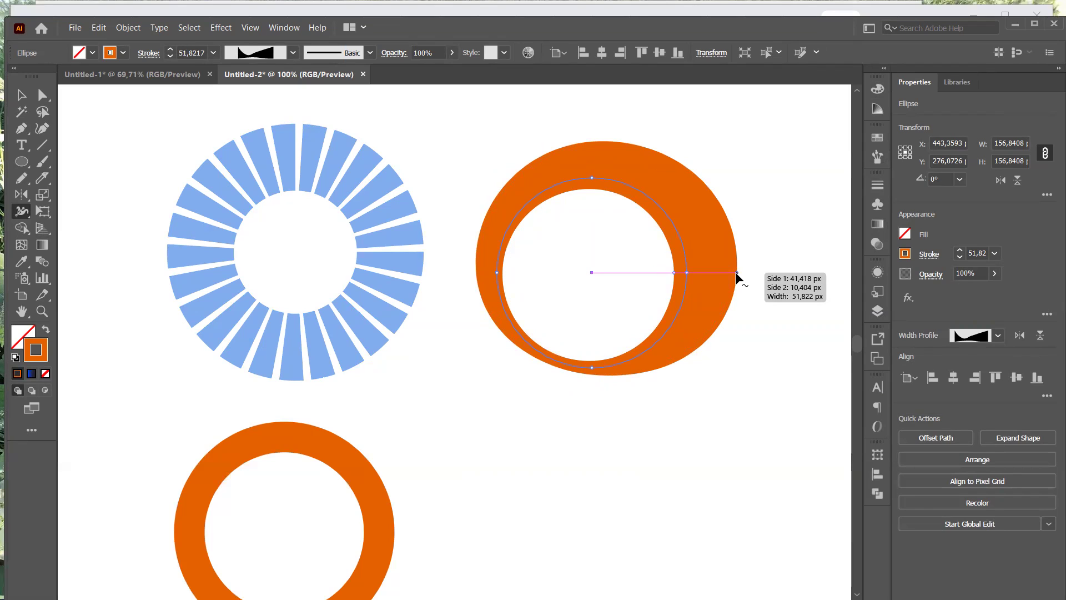
left_click_drag(737, 273, 706, 273)
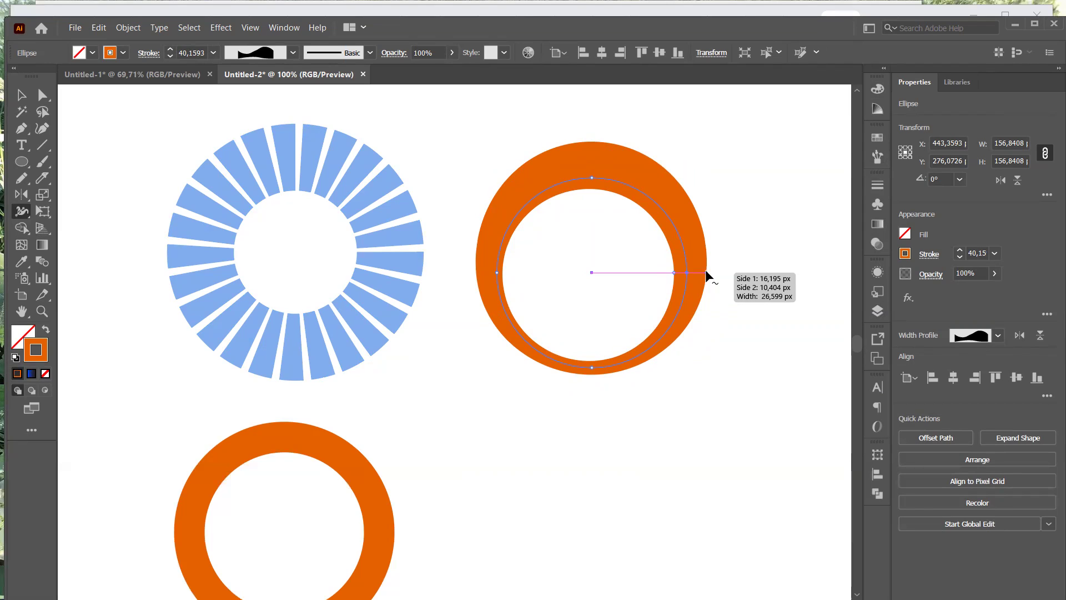
left_click(21, 215)
- Create a new layer above Layer 1 and hide Layer 1
left_click(876, 310)
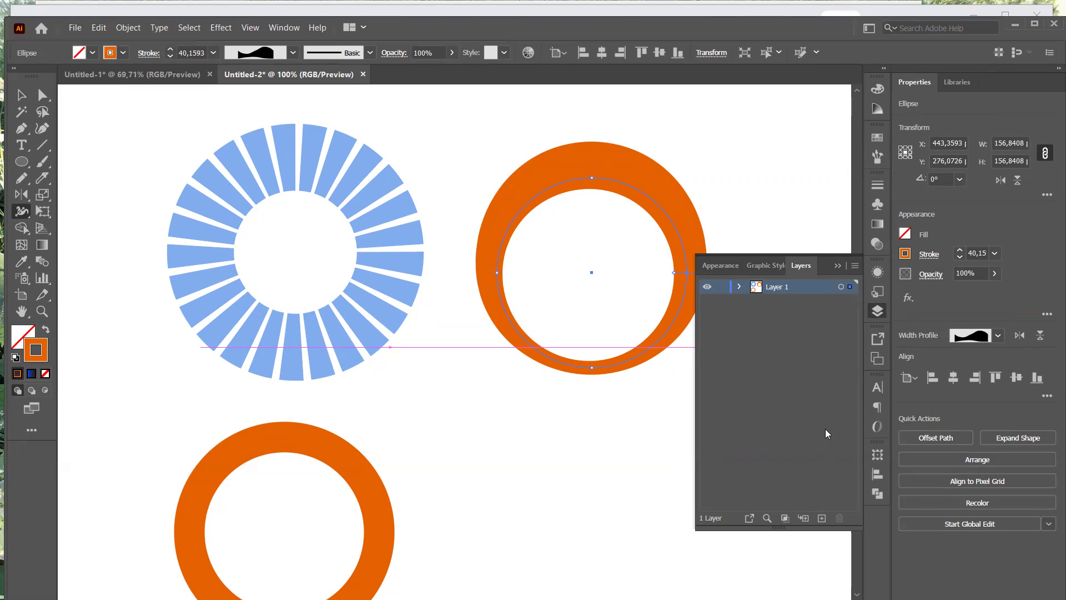
left_click(820, 520)
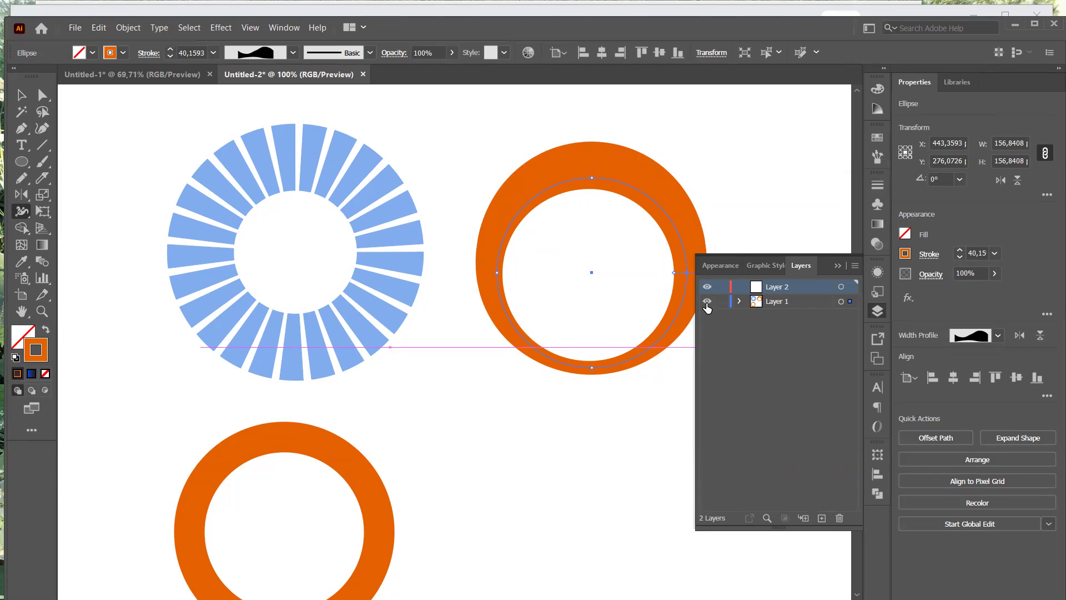
left_click(707, 301)
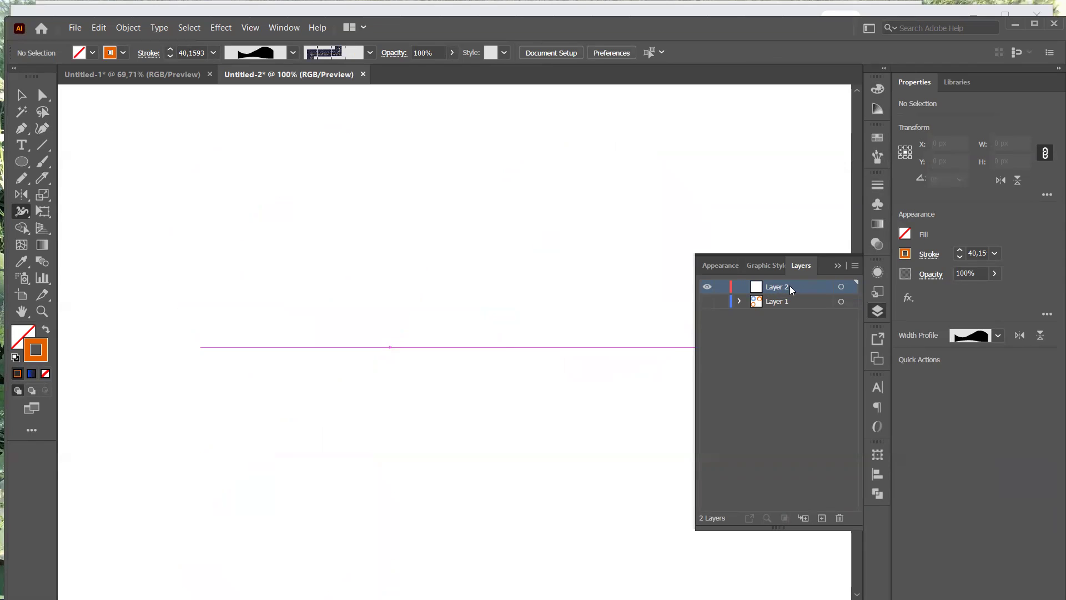
- Draw a circle about 147 px in diameter on Layer 2 and remove its stroke
left_click(23, 163)
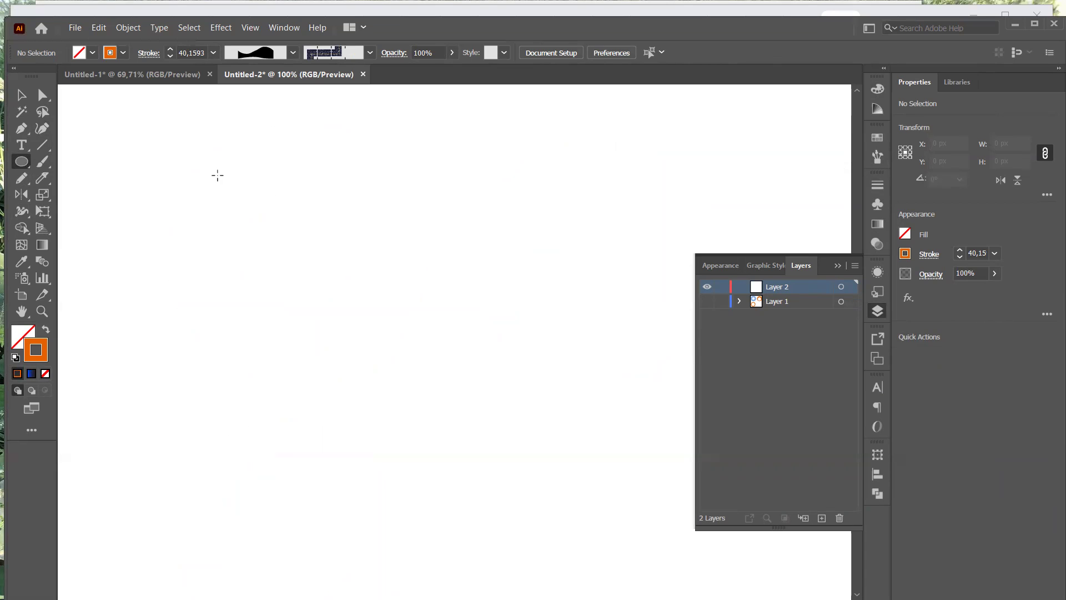
left_click_drag(217, 175, 395, 327)
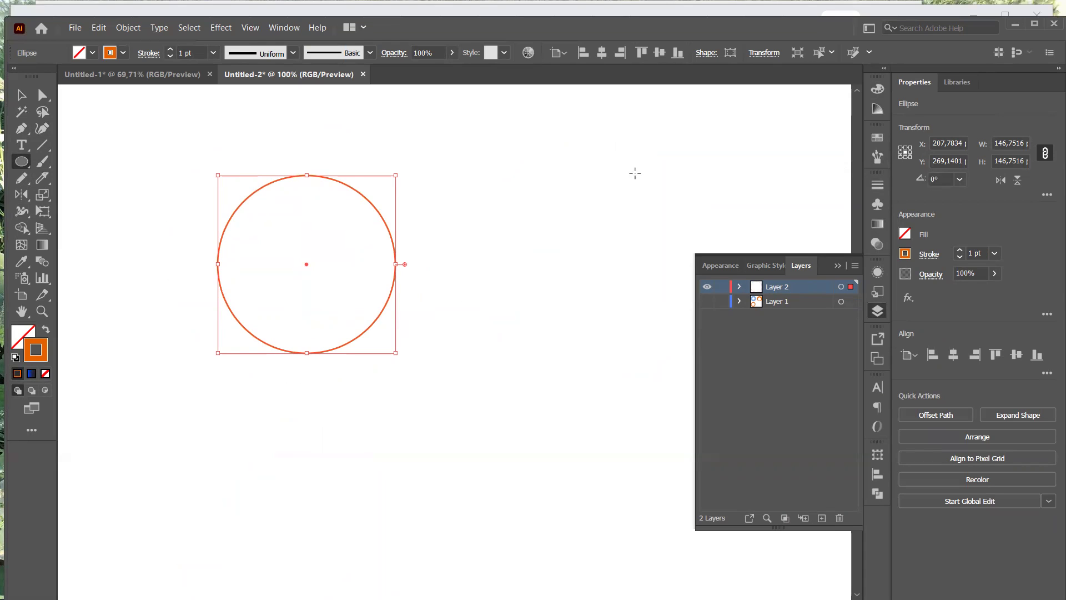
left_click(877, 91)
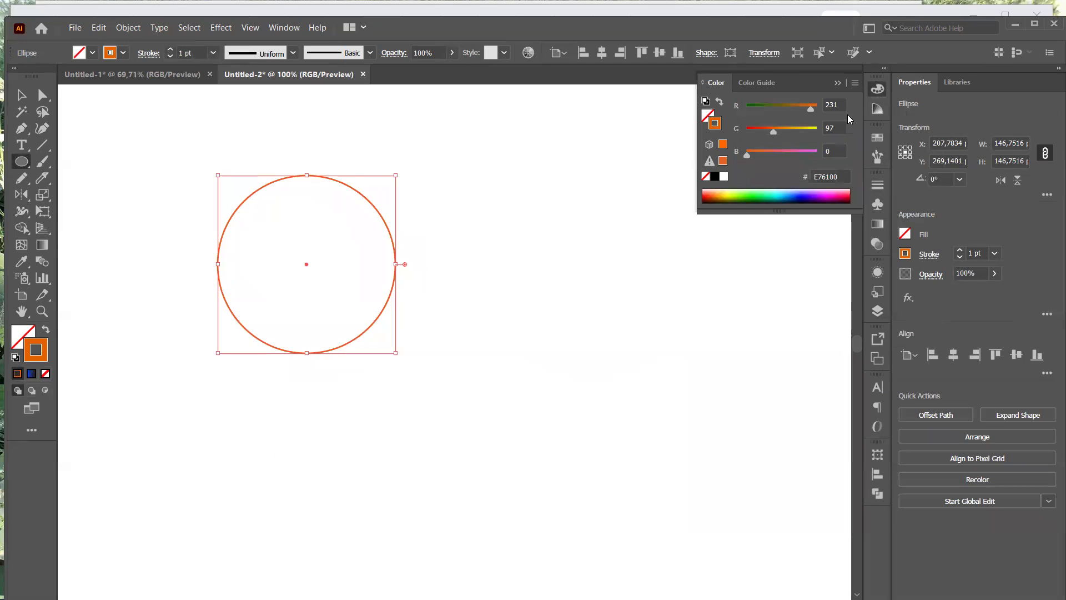
left_click(704, 176)
- Try several spectrum colors as the circle's fill and settle on the bright blue 2E9EFF
key("x")
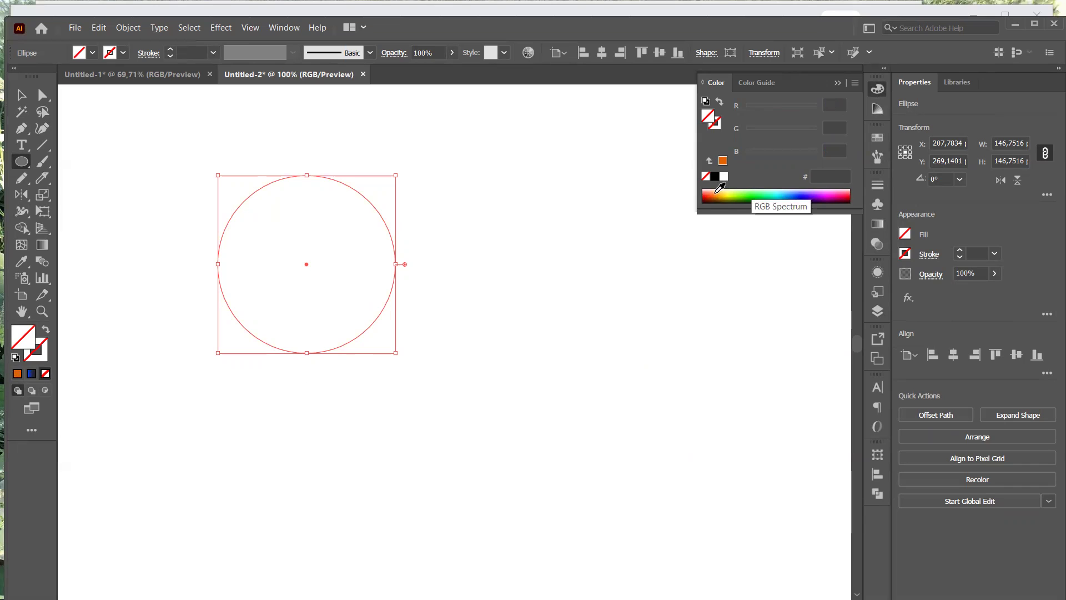
left_click(716, 197)
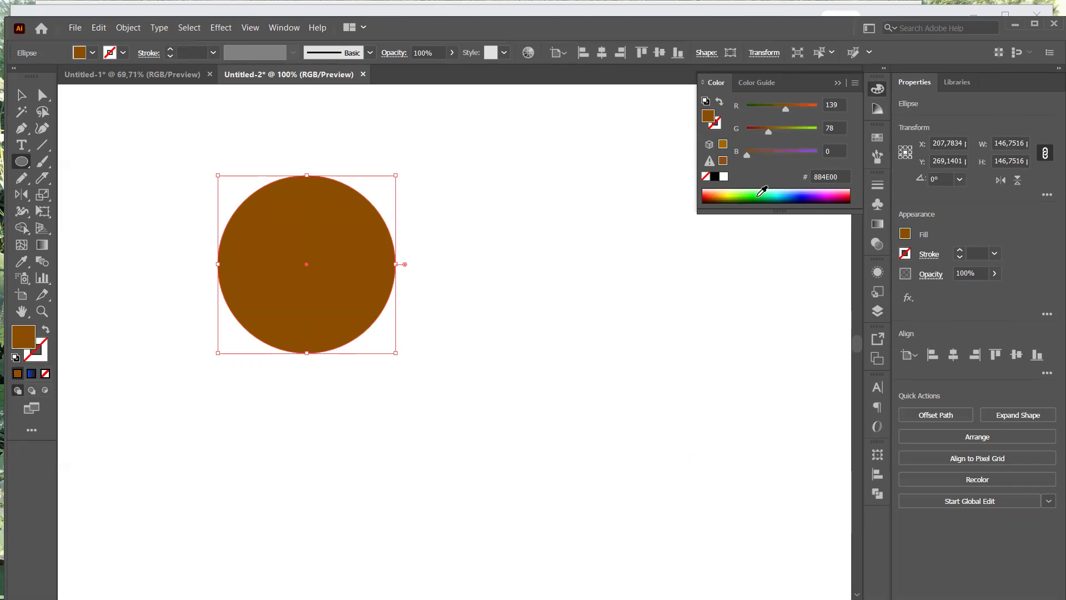
left_click(782, 192)
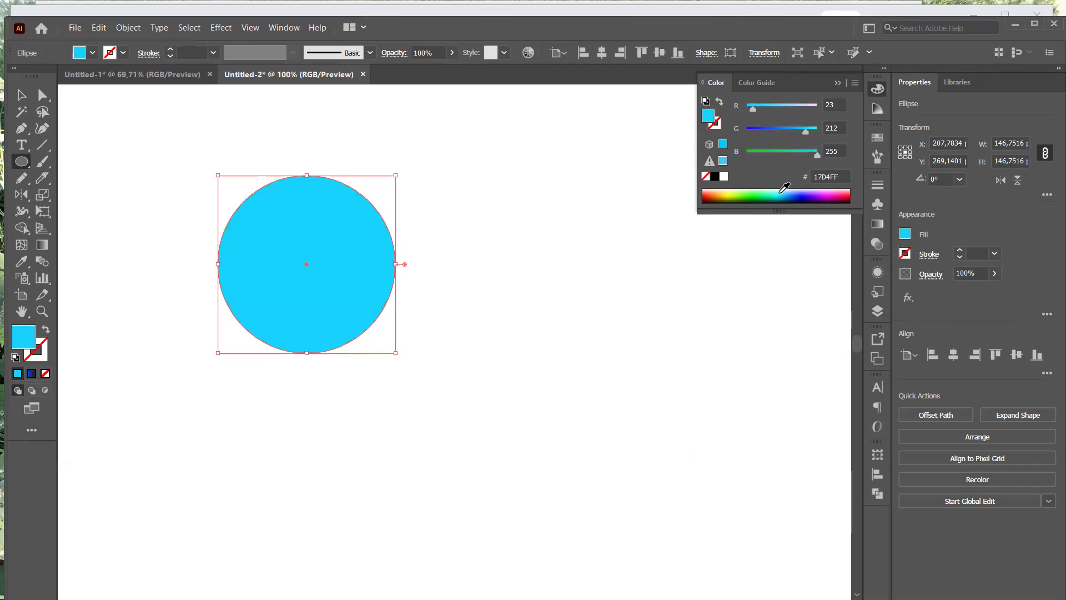
left_click(805, 194)
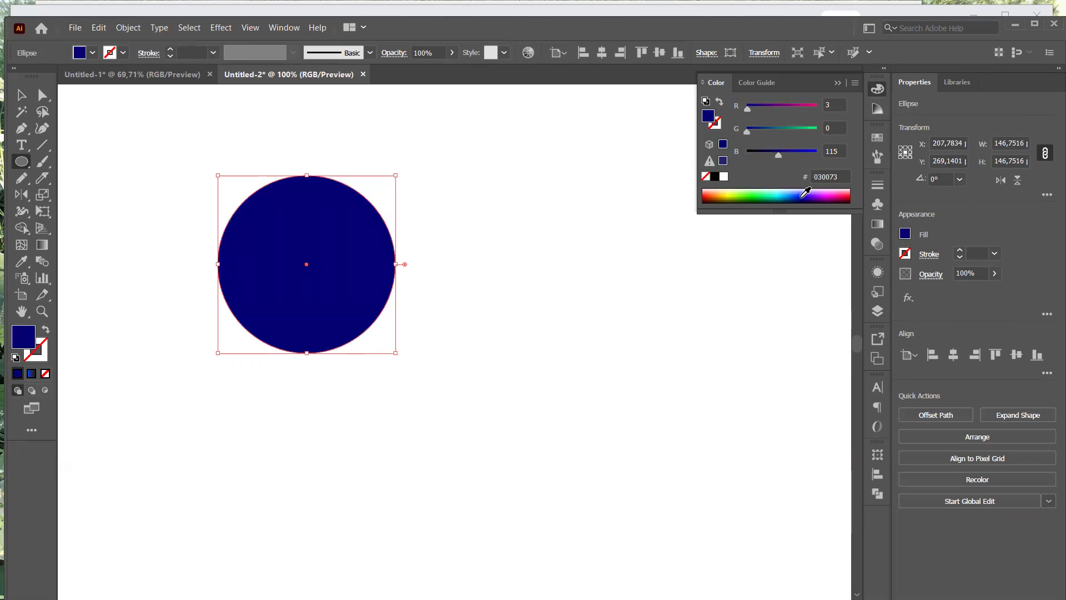
left_click(806, 193)
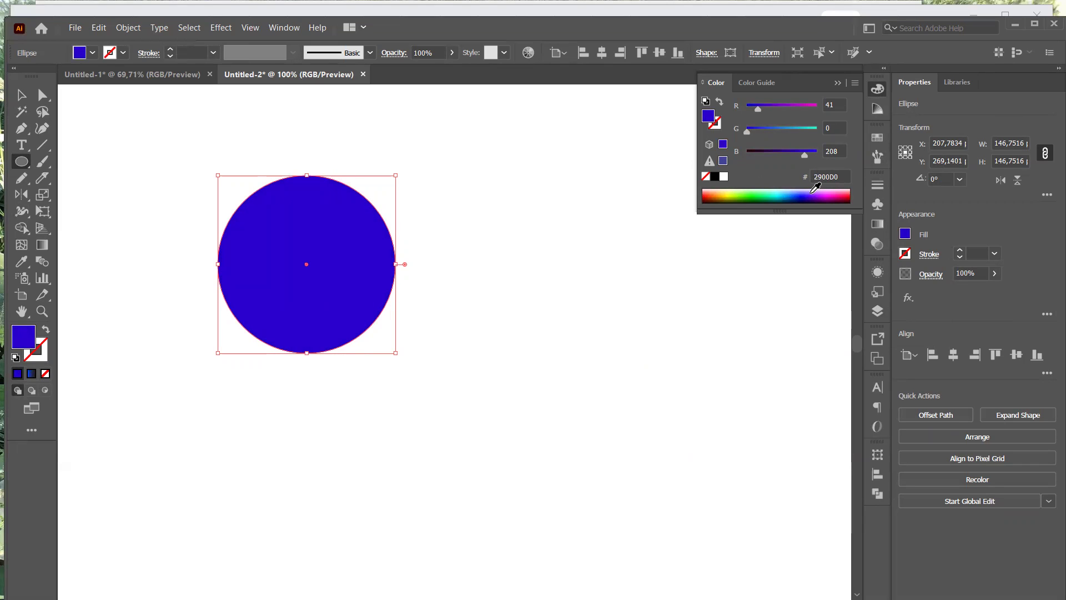
left_click(811, 192)
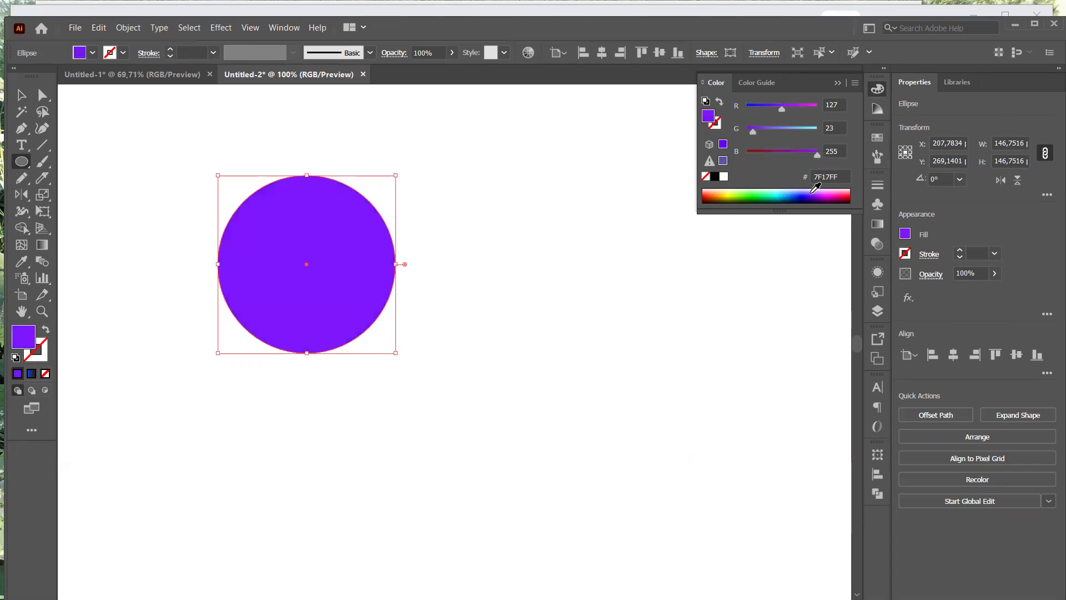
left_click(796, 194)
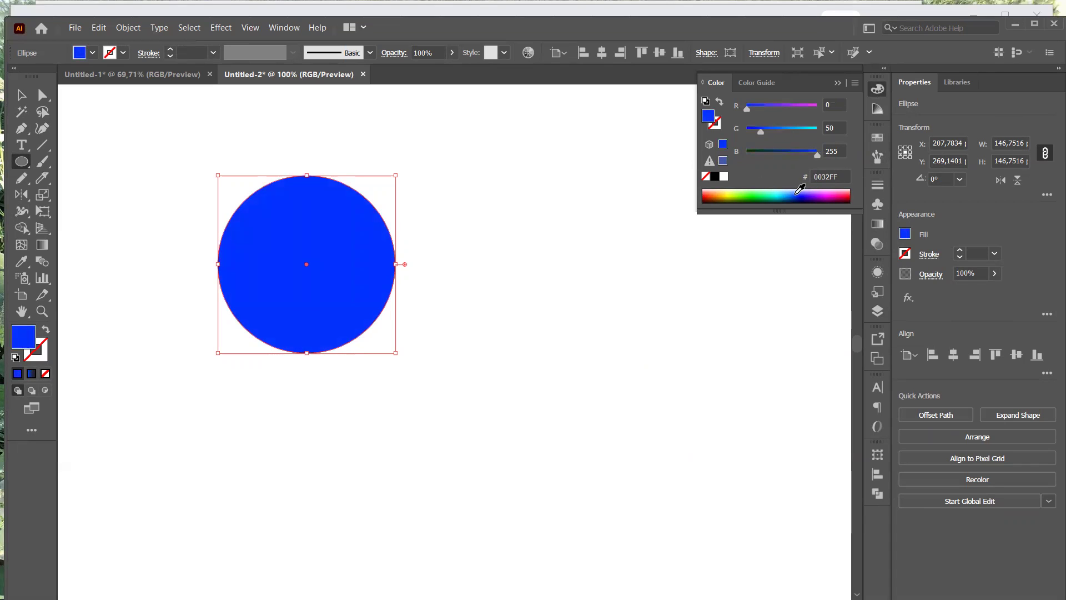
left_click(787, 192)
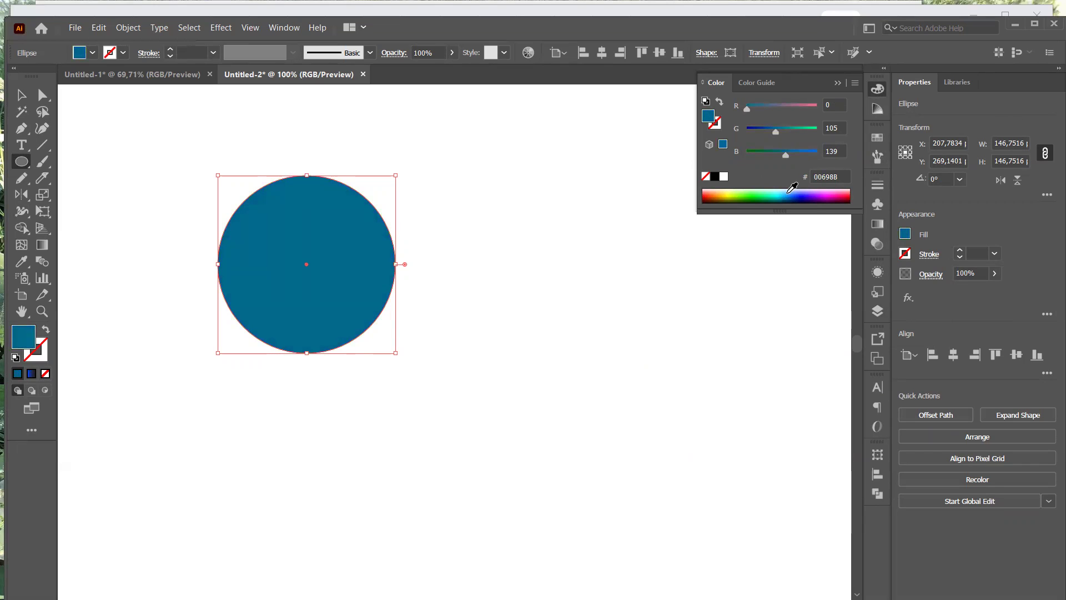
left_click(790, 189)
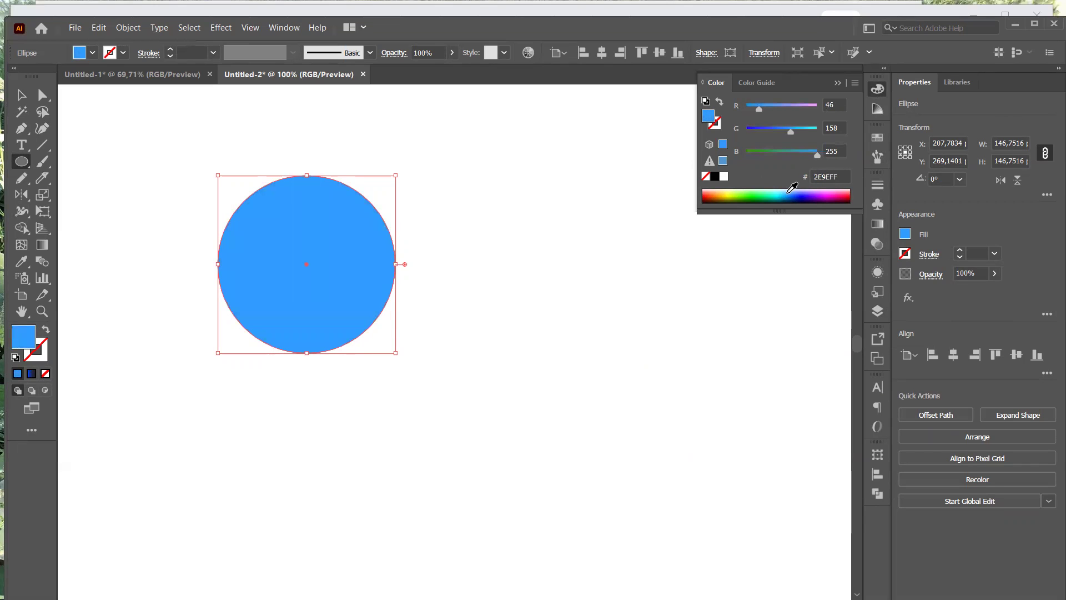
- Switch the color sliders to HSB and mute the circle's fill to about 40% saturation and 81% brightness
left_click(855, 83)
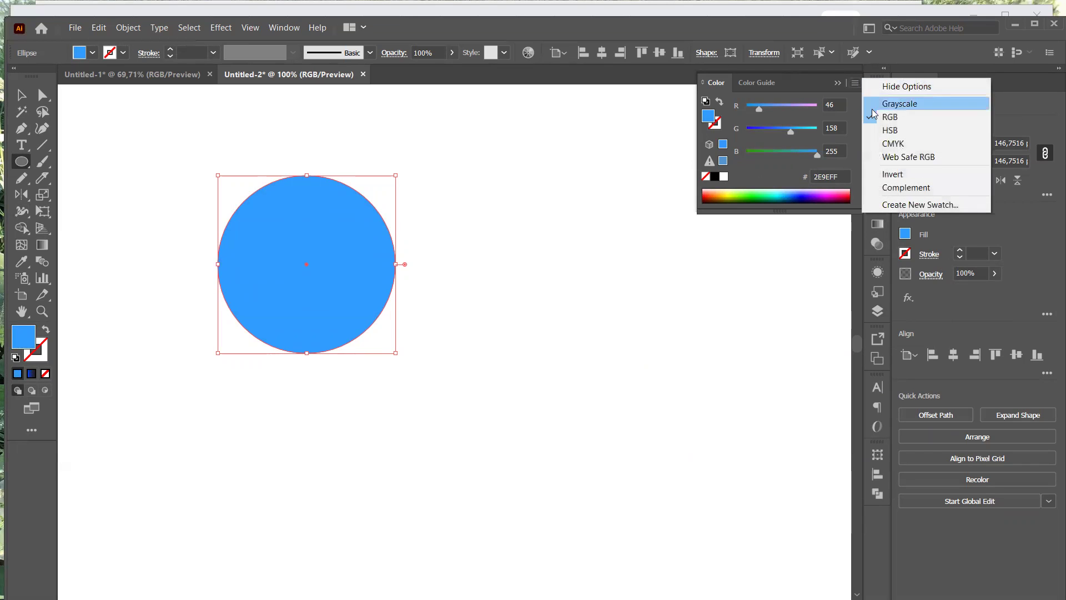
left_click(879, 130)
left_click_drag(791, 127, 774, 129)
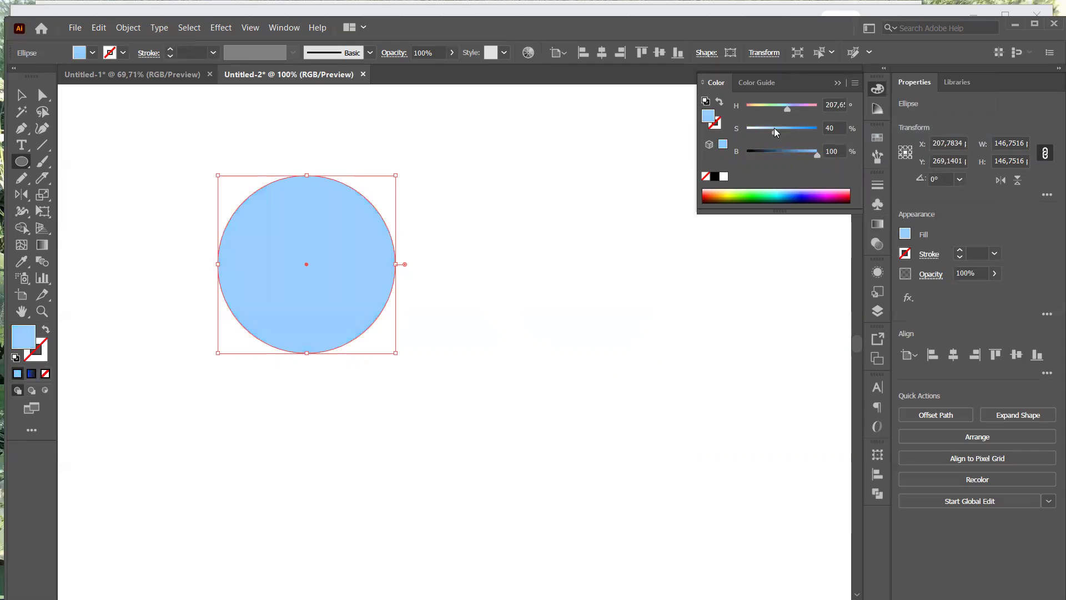
left_click(800, 155)
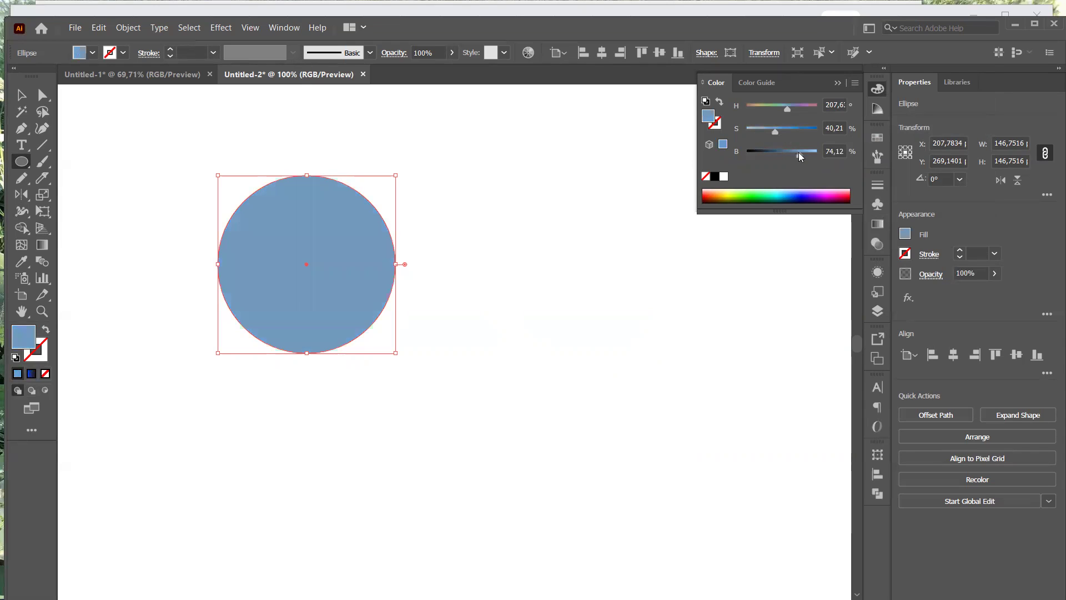
left_click(804, 153)
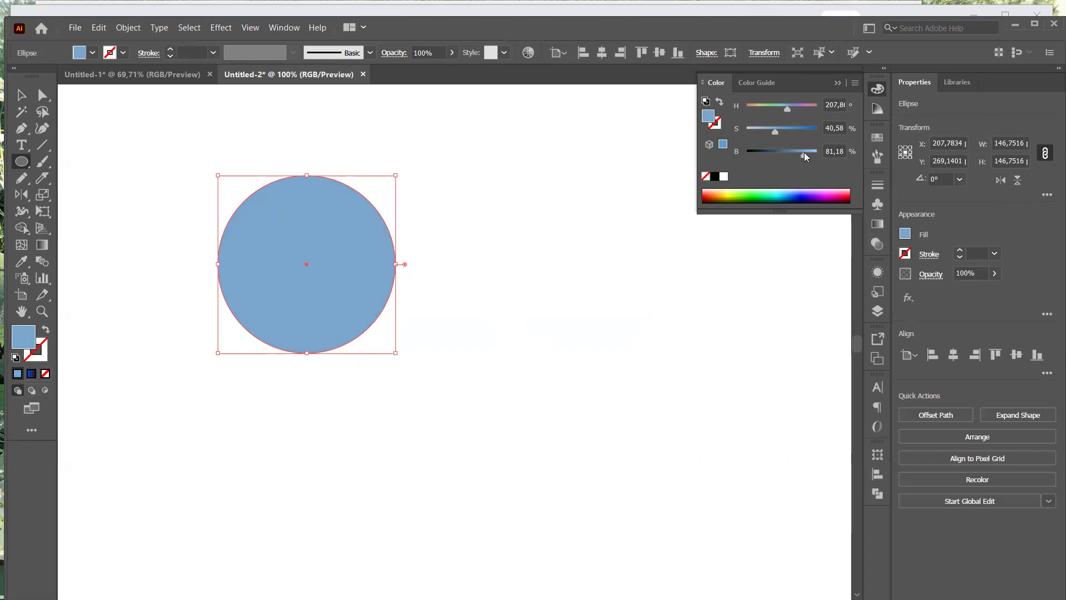
- Enlarge the blue circle into a slightly wide ellipse of about 184 by 177 px
left_click(20, 102)
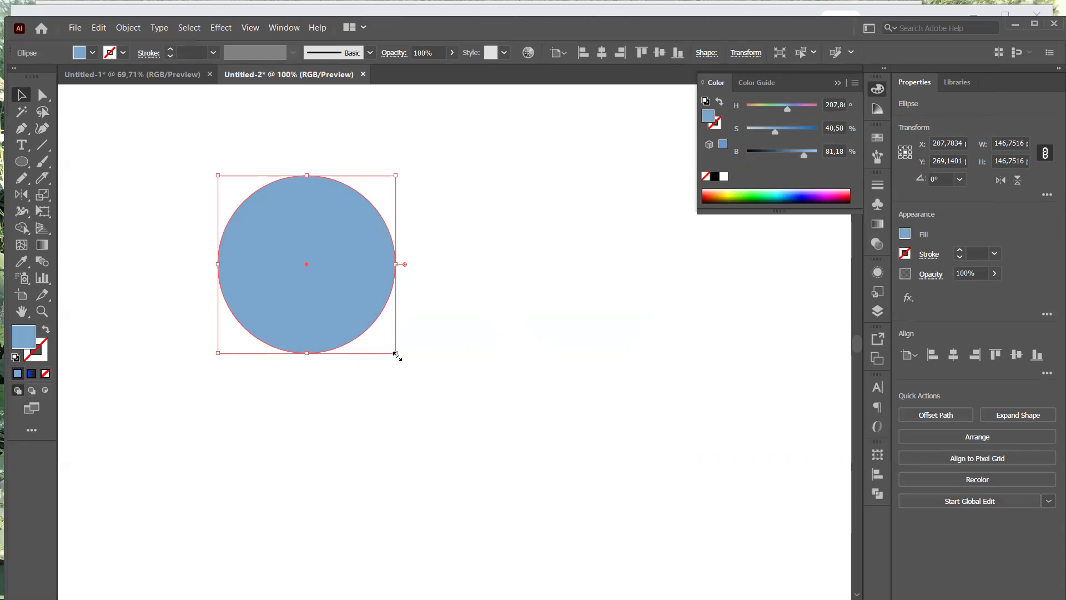
left_click_drag(397, 357, 441, 391)
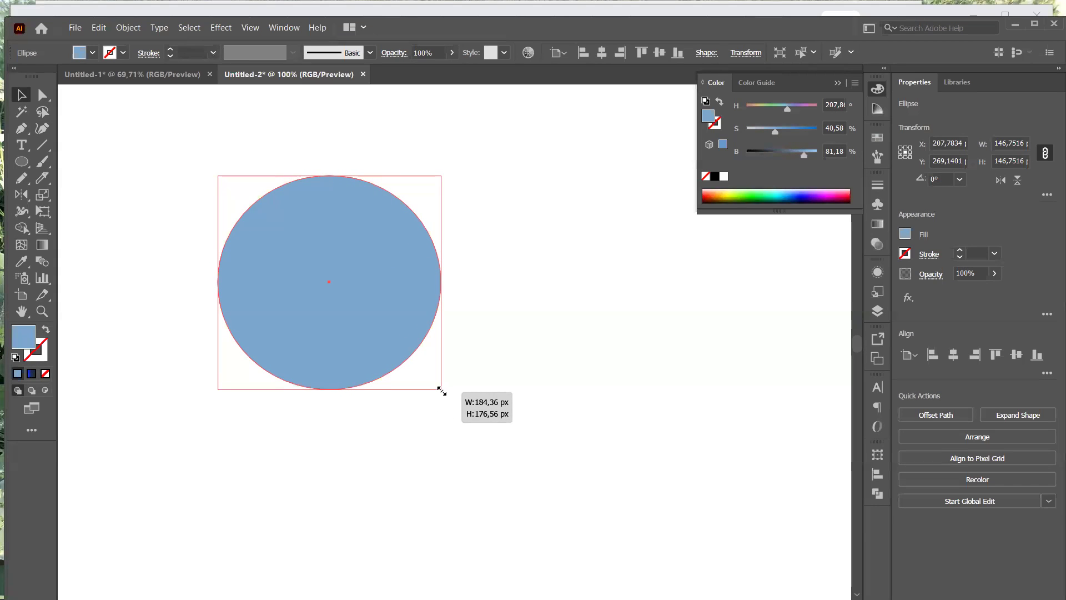
left_click_drag(441, 392, 442, 391)
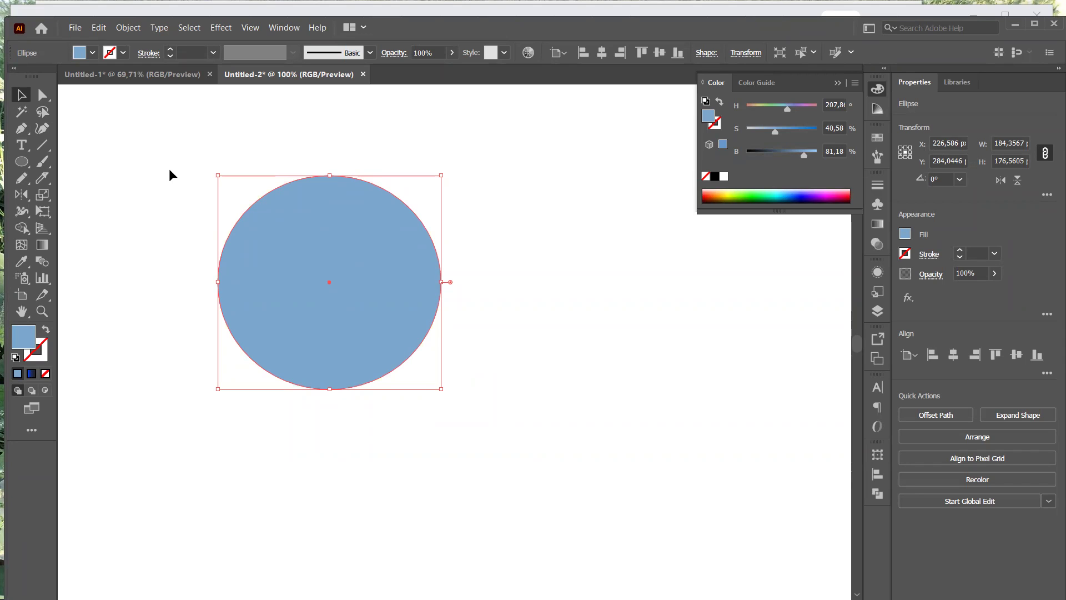
- Try cutting the ellipse with several freehand diagonal Eraser strokes, and undo them all
left_click(46, 174)
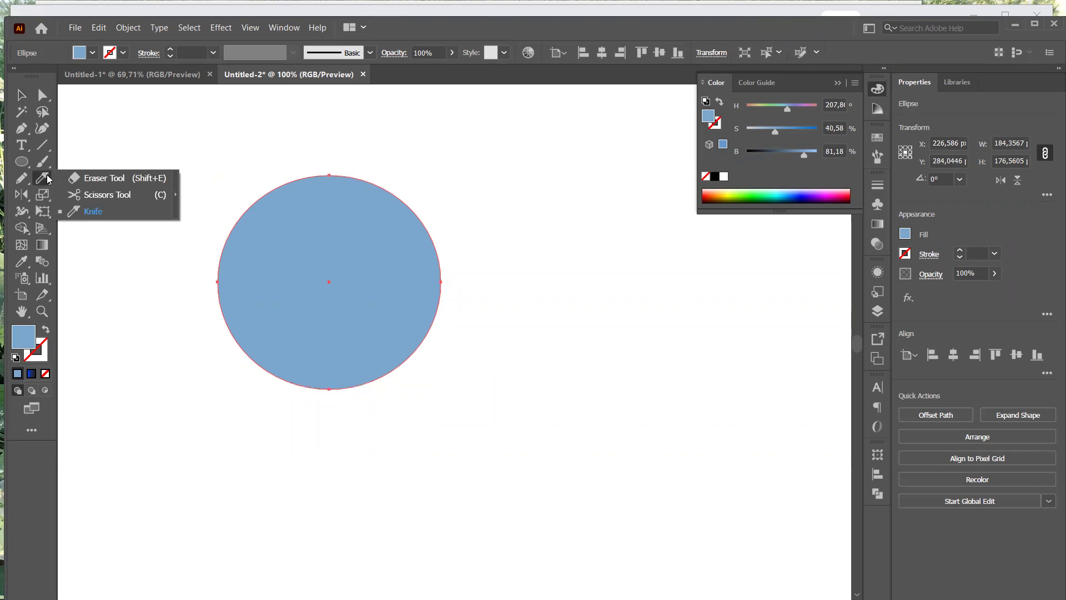
left_click(93, 181)
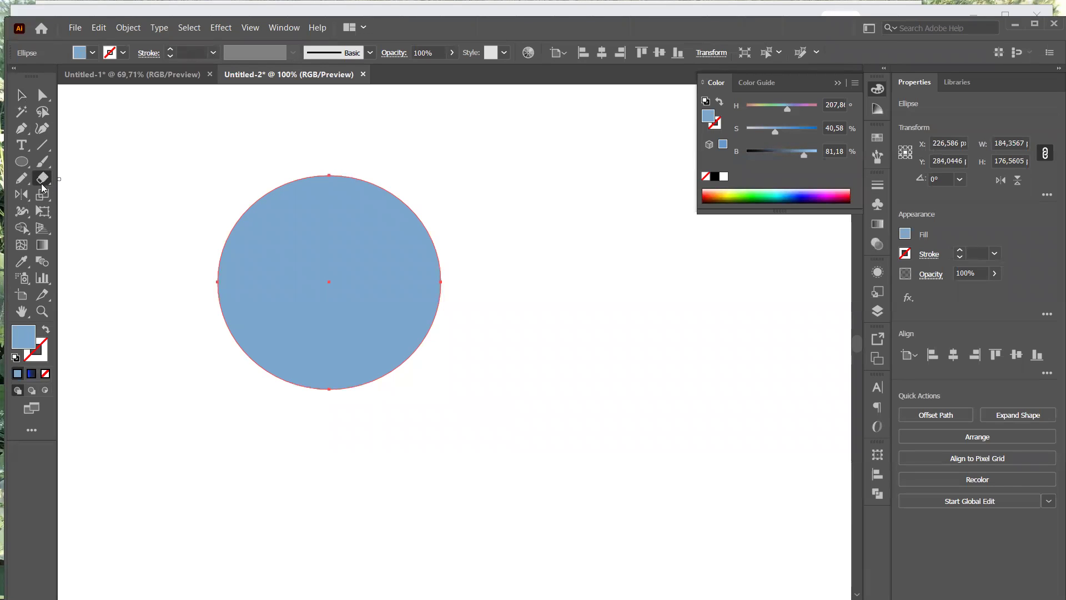
left_click(44, 179)
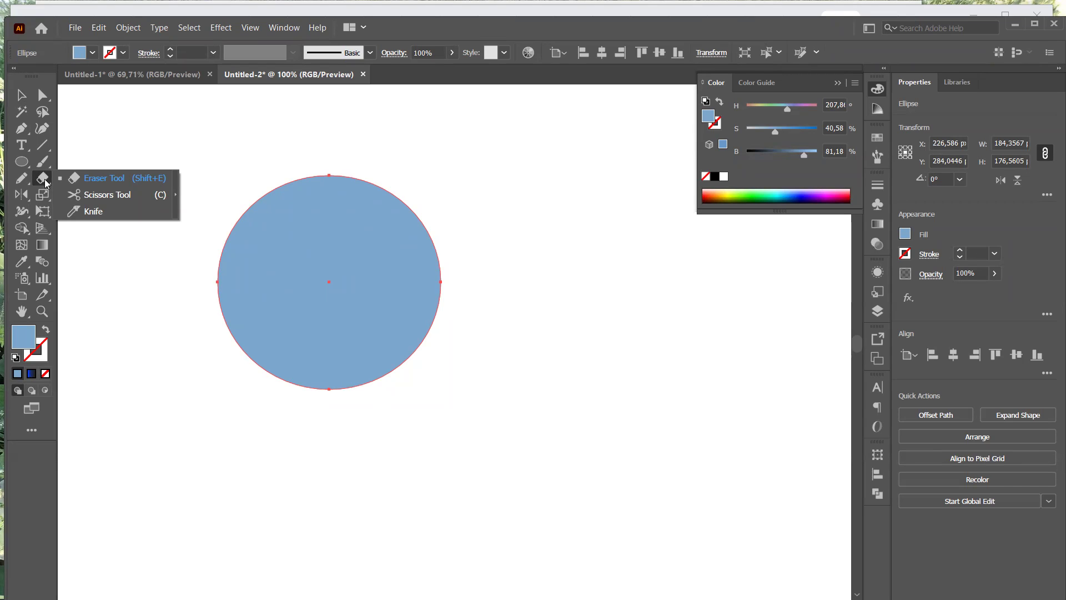
left_click(44, 179)
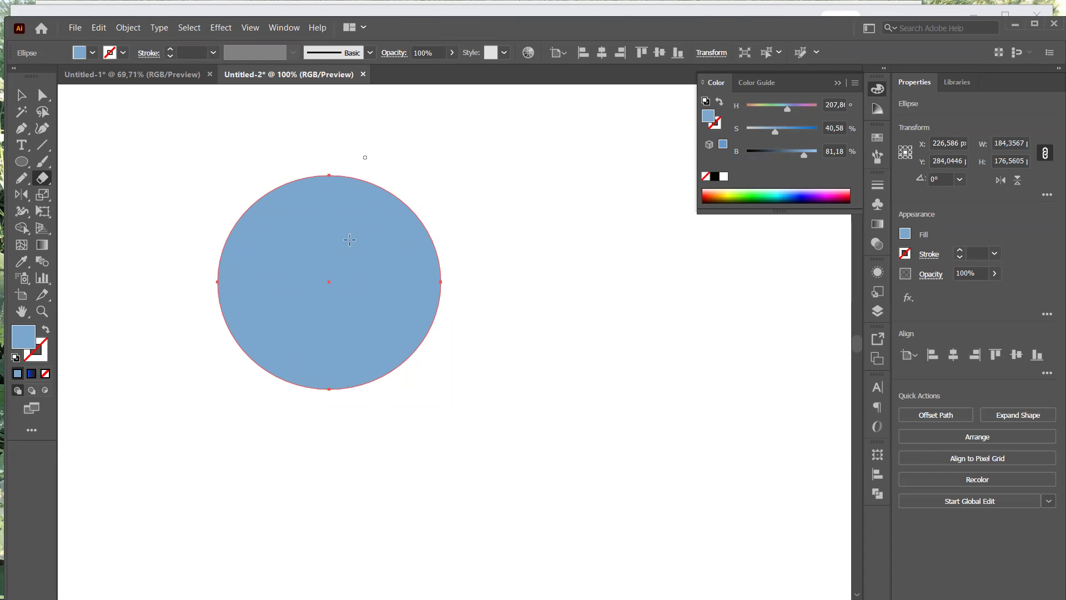
mouse_move(371, 163)
left_mouse_down()
mouse_move(297, 292)
mouse_move(261, 390)
left_mouse_up()
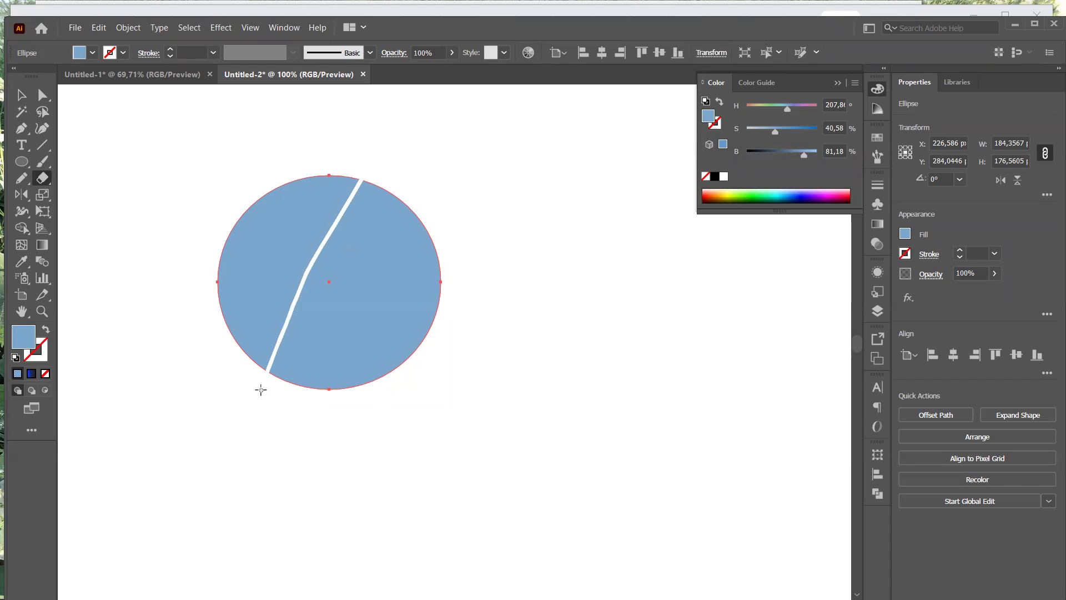
mouse_move(280, 383)
left_mouse_down()
mouse_move(387, 246)
mouse_move(446, 214)
mouse_move(305, 405)
left_mouse_up()
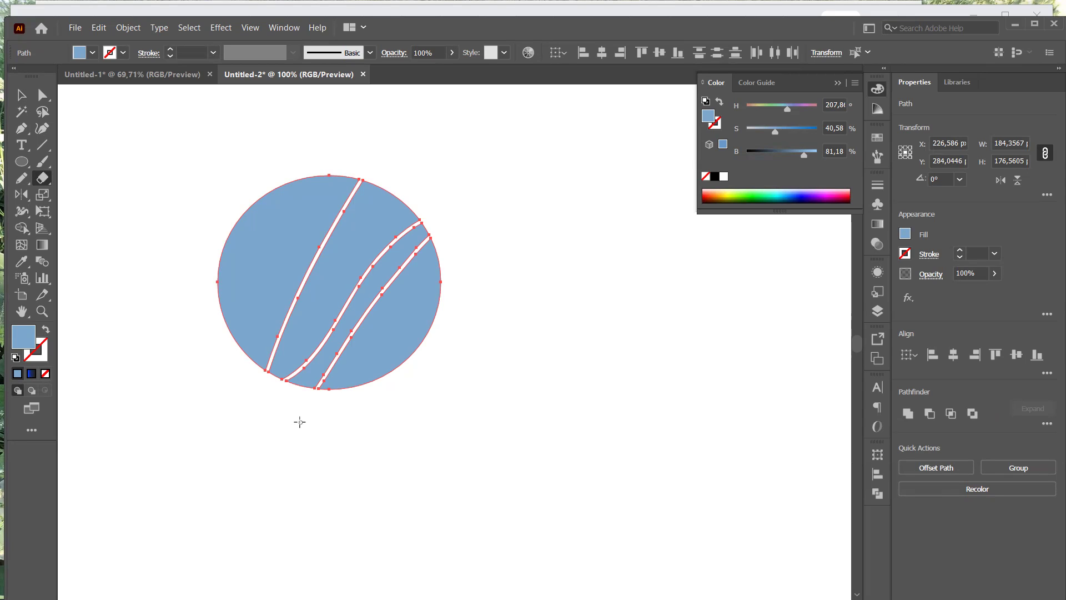
key("ctrl+z")
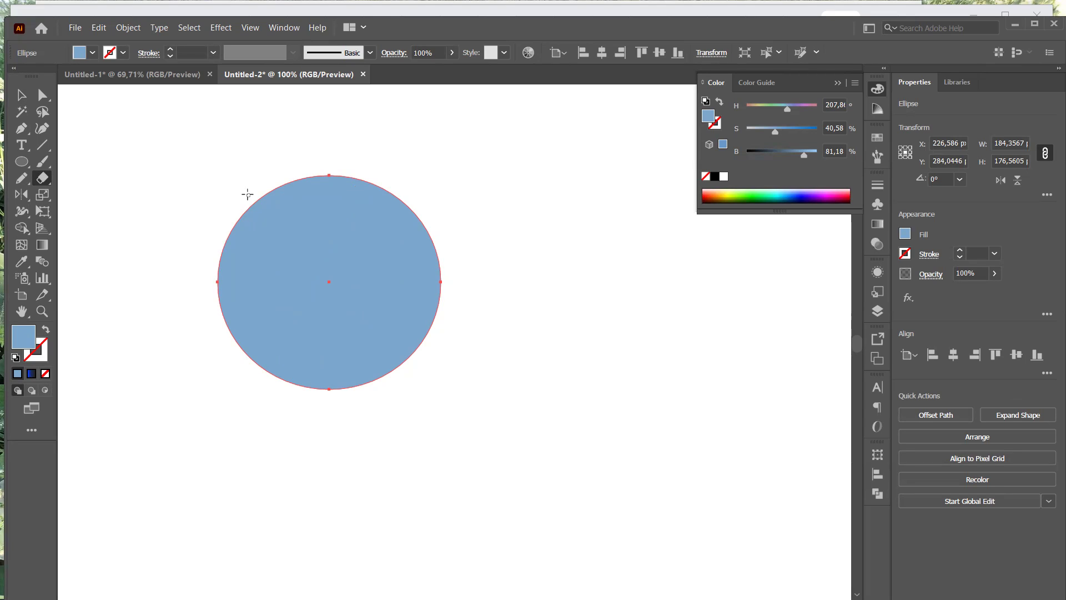
- Try a freehand diagonal erase and a straight vertical erase across the ellipse, undoing each one
mouse_move(248, 195)
left_mouse_down()
mouse_move(358, 333)
mouse_move(426, 391)
left_mouse_up()
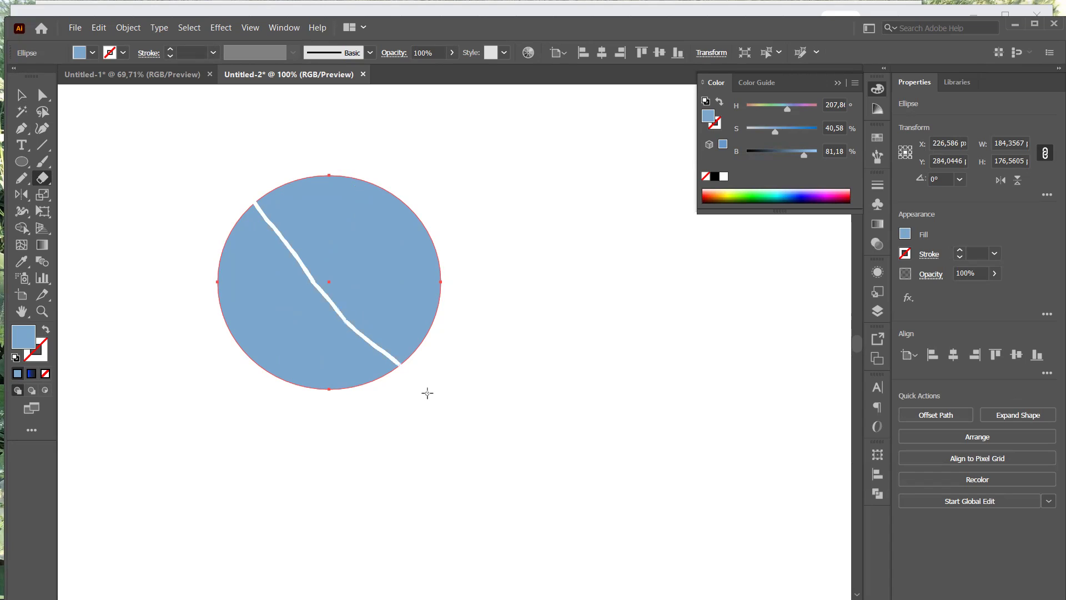
key("ctrl+z")
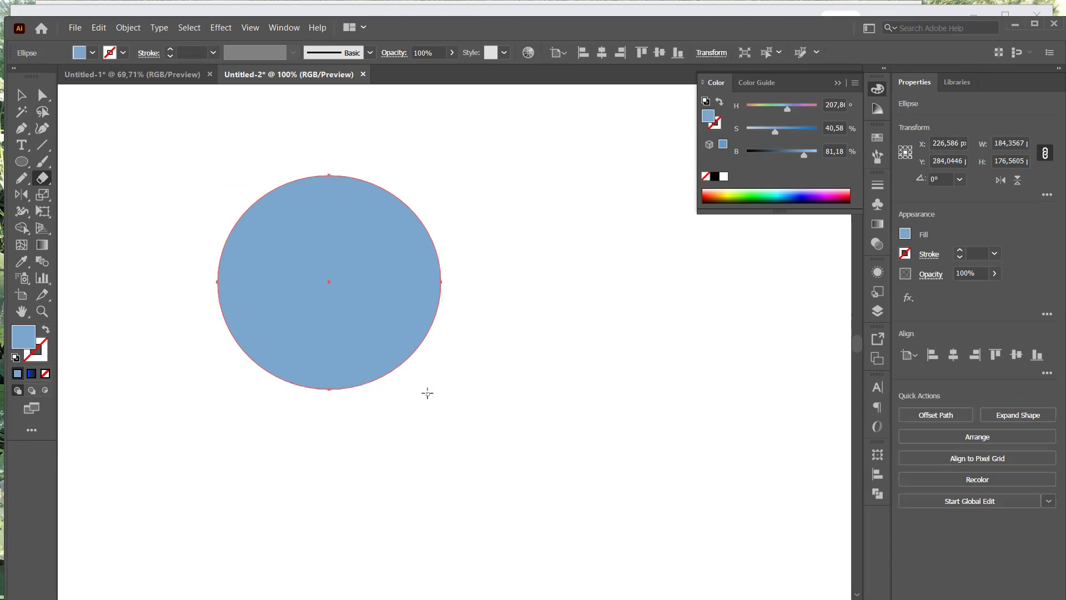
mouse_move(287, 163)
left_mouse_down()
mouse_move(321, 274)
mouse_move(328, 361)
left_mouse_up()
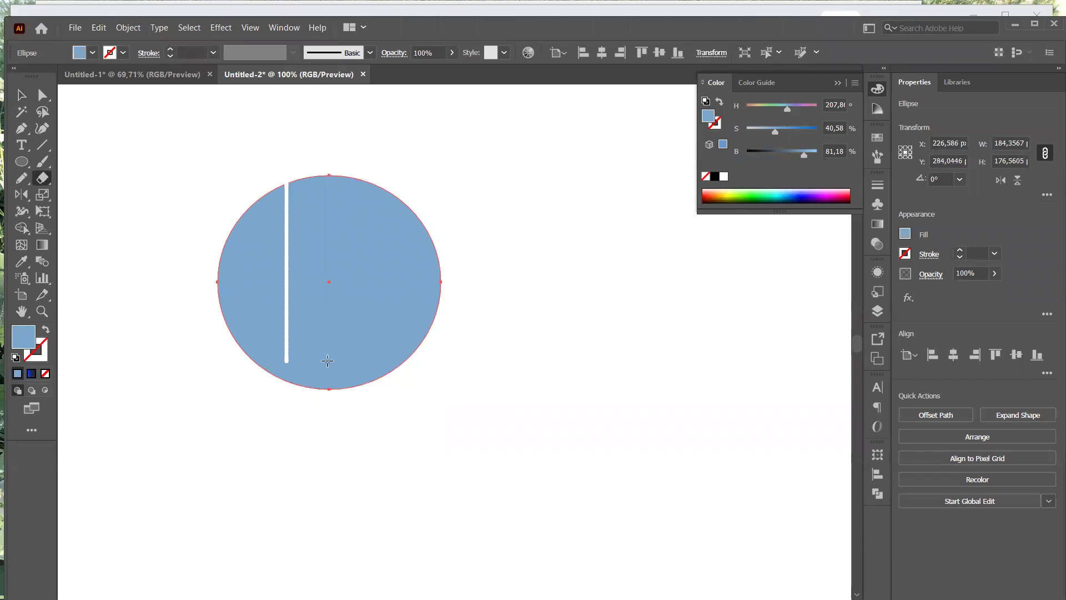
left_click_drag(327, 361, 328, 427)
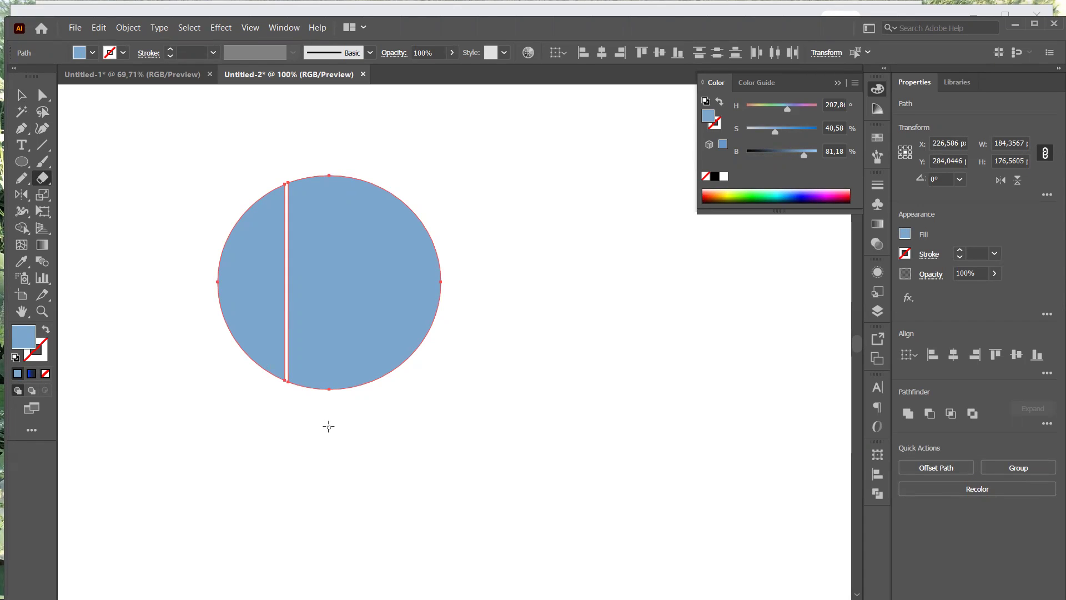
key("ctrl+z")
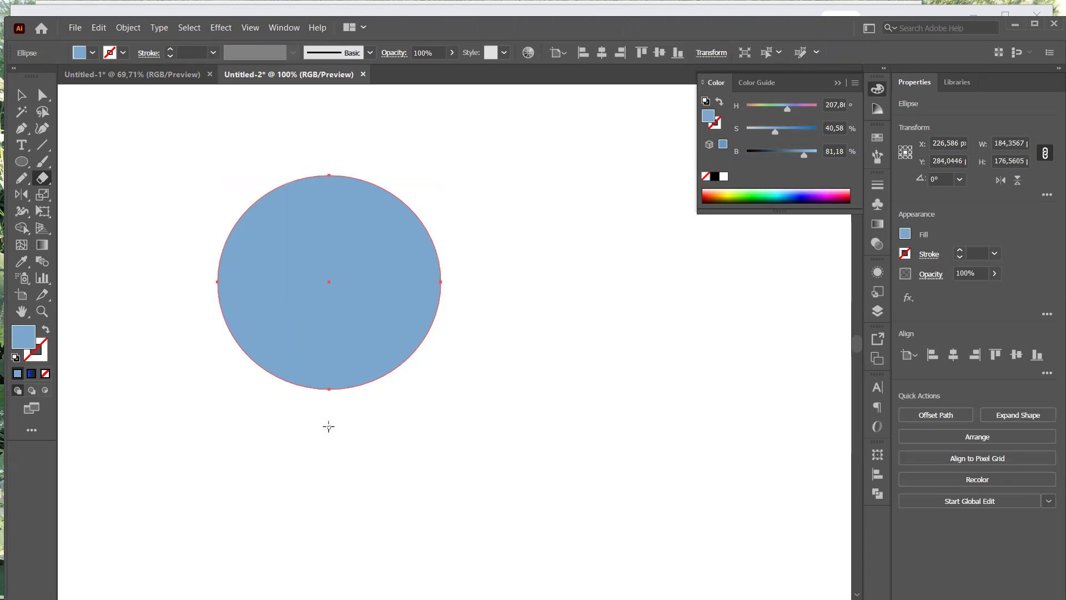
- Duplicate the blue ellipse below and to the right of the original, and reselect the original
left_click(22, 97)
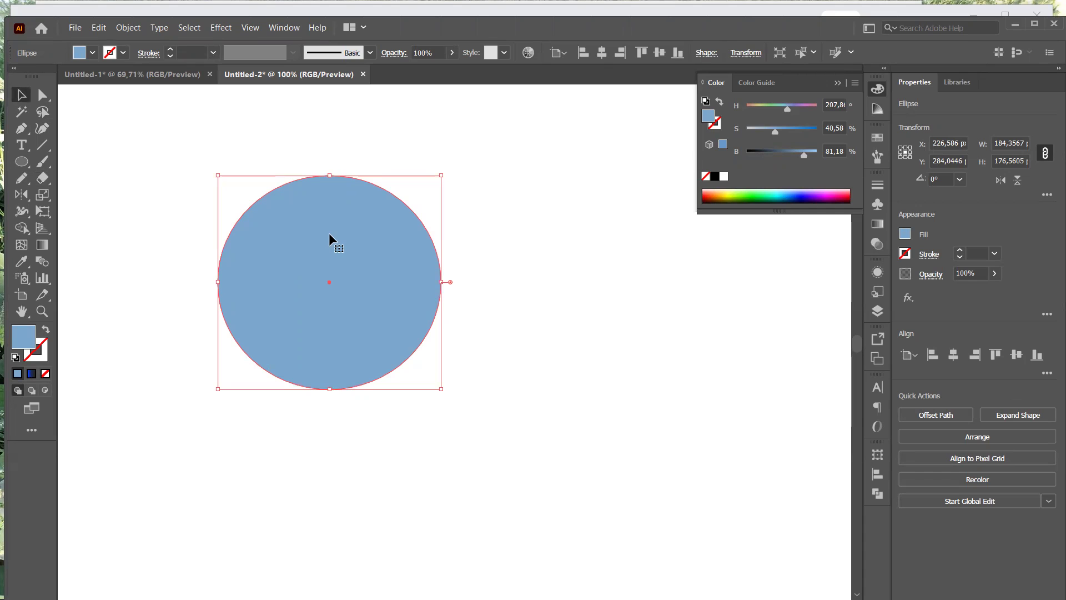
left_click_drag(331, 238, 655, 412)
left_click(367, 308)
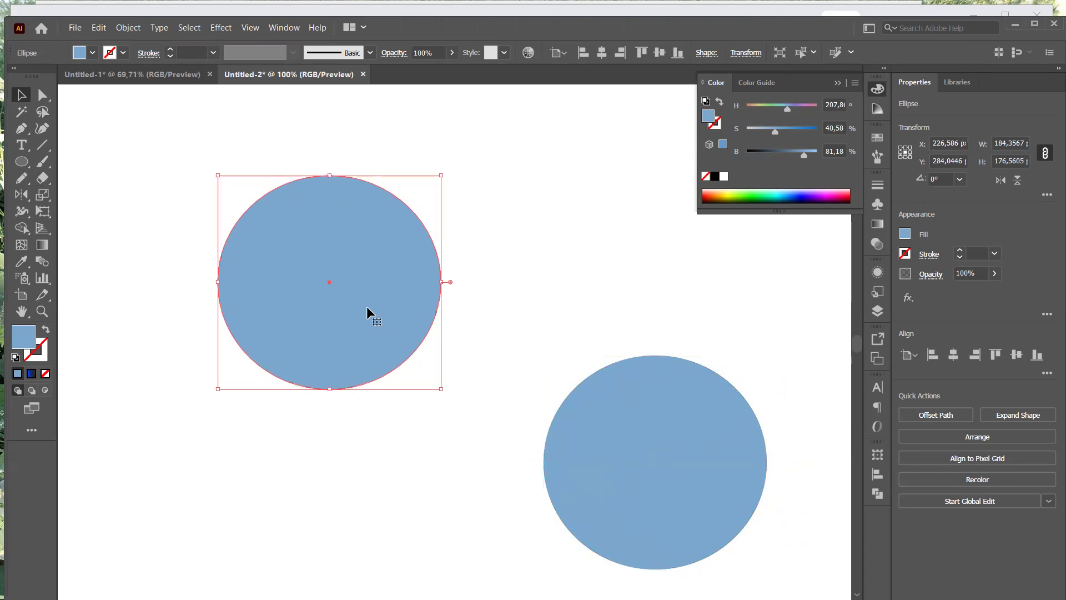
- Erase two straight horizontal strips across the middle of the original ellipse, splitting it into three pieces
left_click(41, 181)
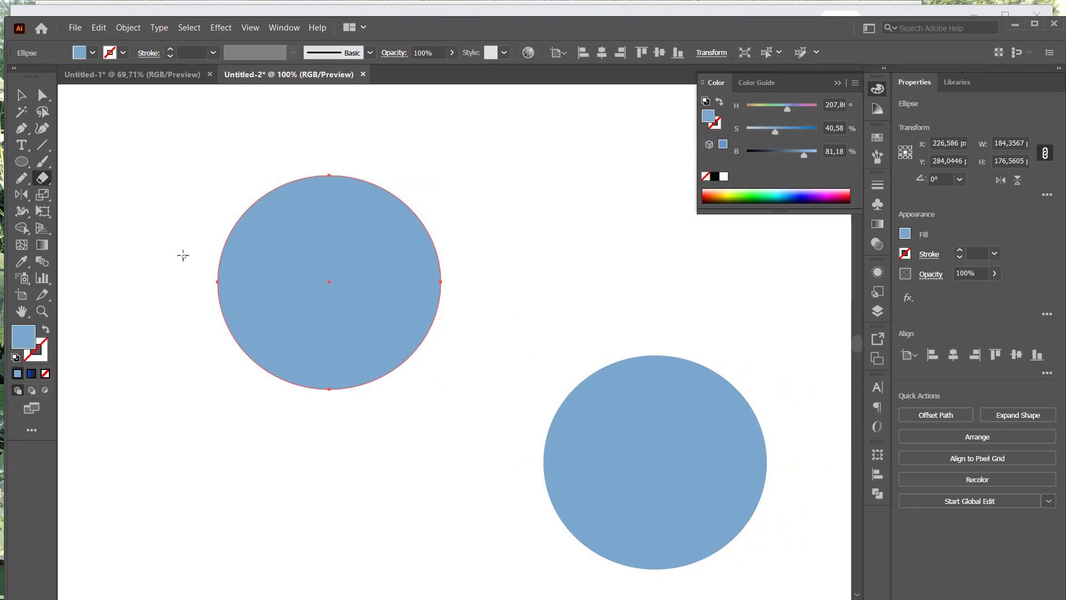
left_click_drag(183, 256, 505, 273)
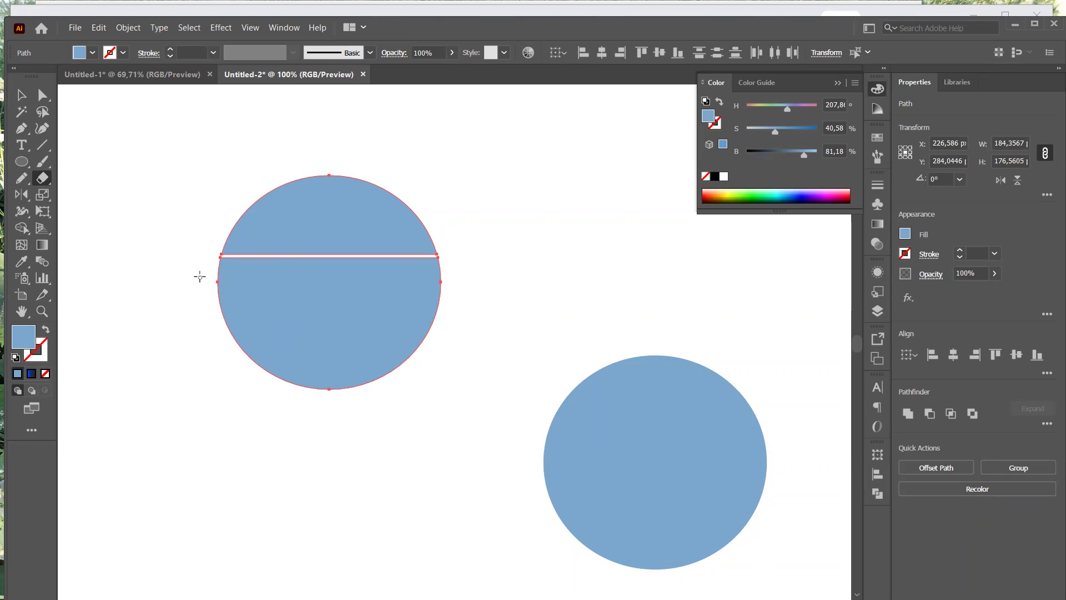
left_click_drag(200, 277, 508, 292)
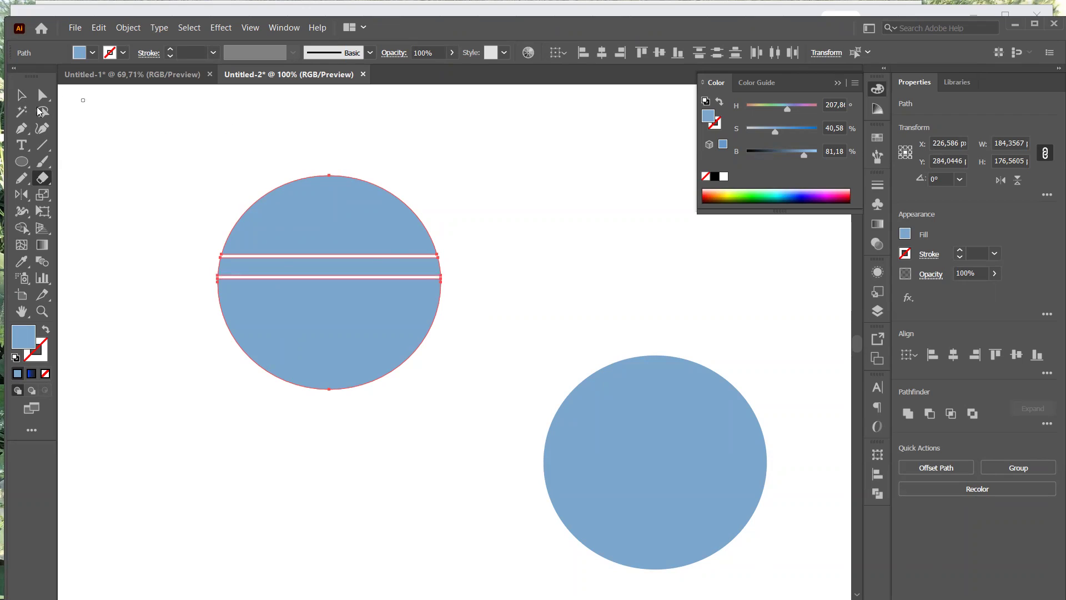
- Deselect the erased ellipse's pieces and select only its bottom piece
left_click(21, 102)
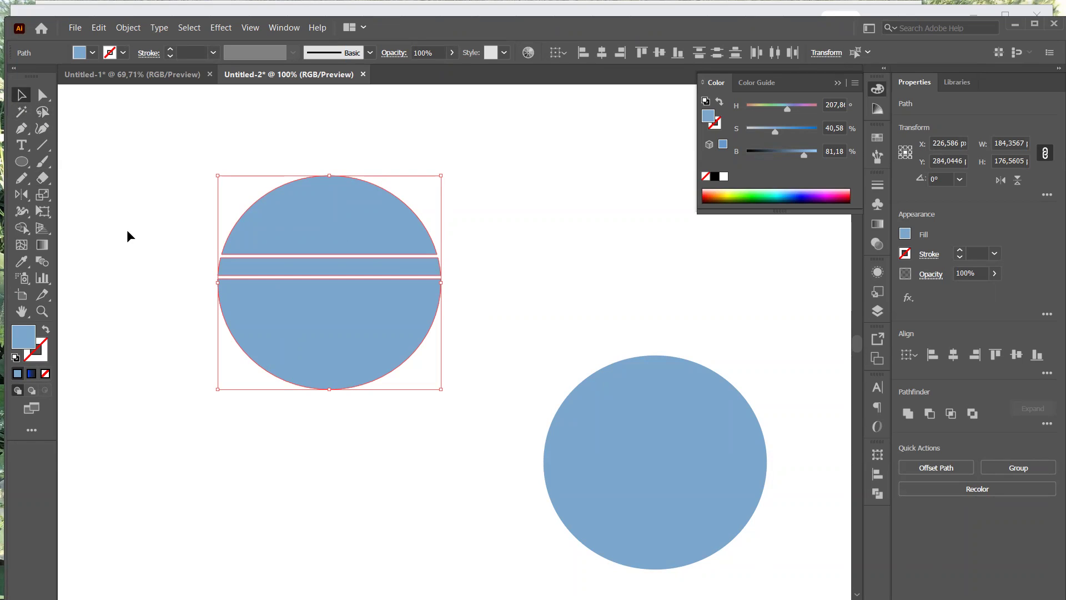
left_click(146, 271)
left_click(314, 326)
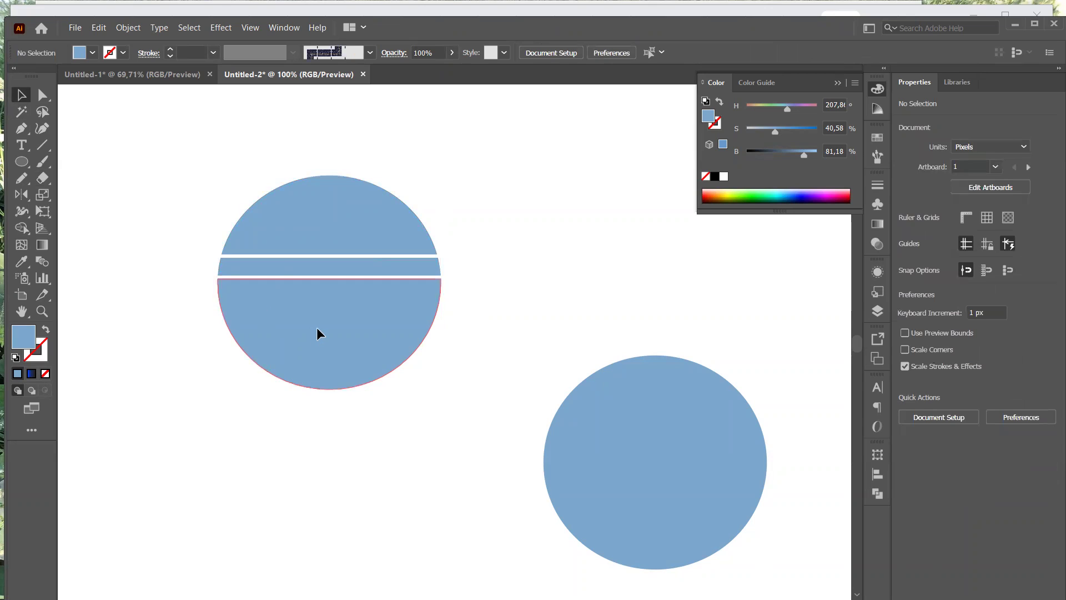
- Nudge the sliced circle's lower piece 3 px down and back up to its starting height
key("Down")
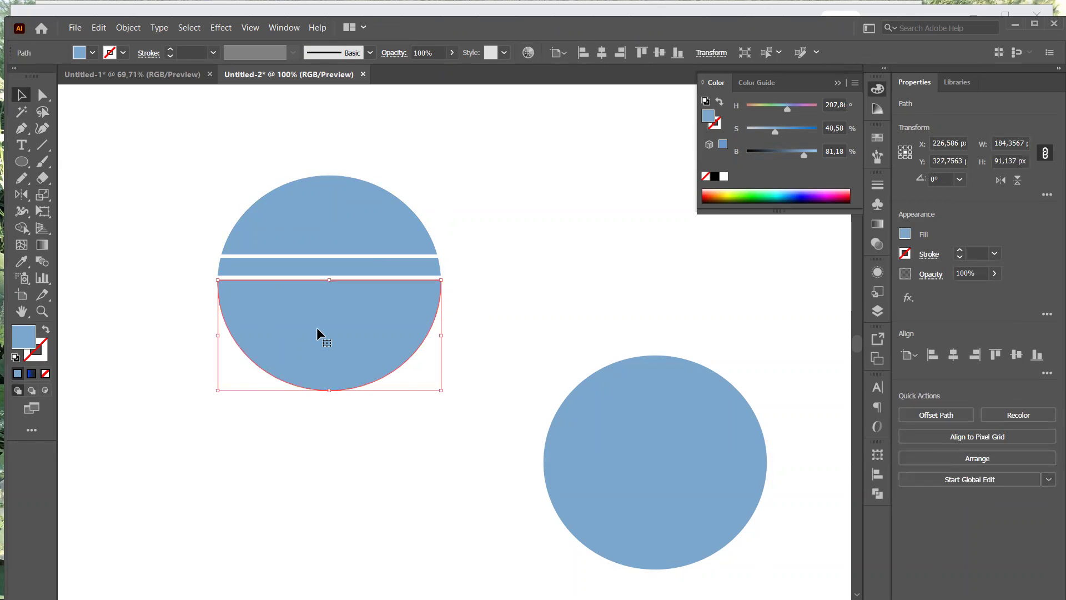
key("Down")
key("Down")
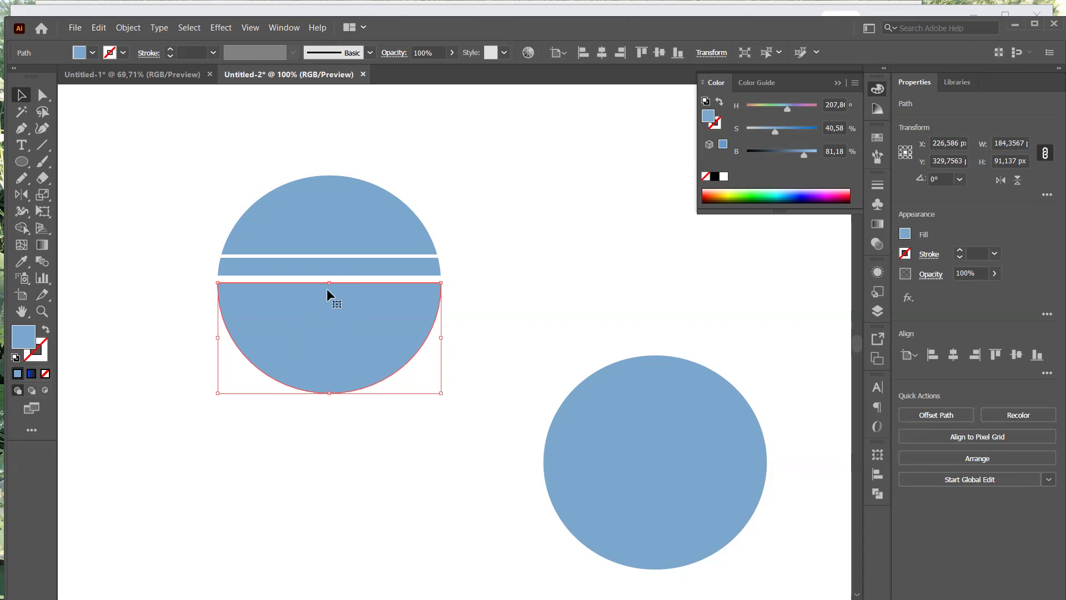
key("Up")
key("Up")
key("Up")
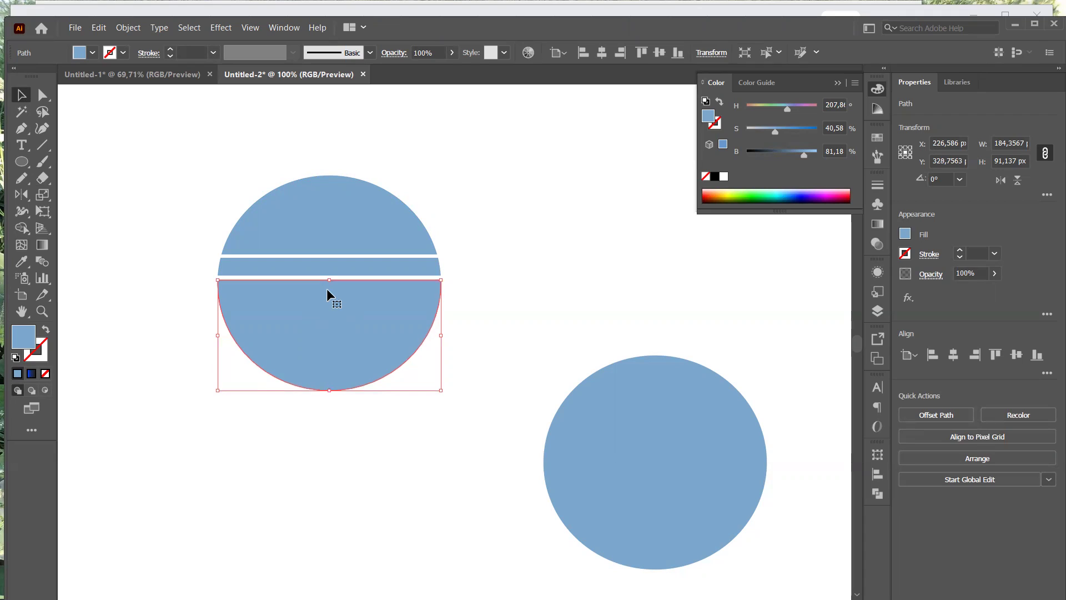
- Shift the sliced circle's lower piece 17 px to the left and 2 px up, closer to the middle strip
key("Left")
key("Left")
key("Left")
key("Left")
key("Left")
key("Left")
key("Left")
key("Left")
key("Left")
key("Left")
key("Left")
key("Left")
key("Left")
key("Left")
key("Left")
key("Left")
key("Left")
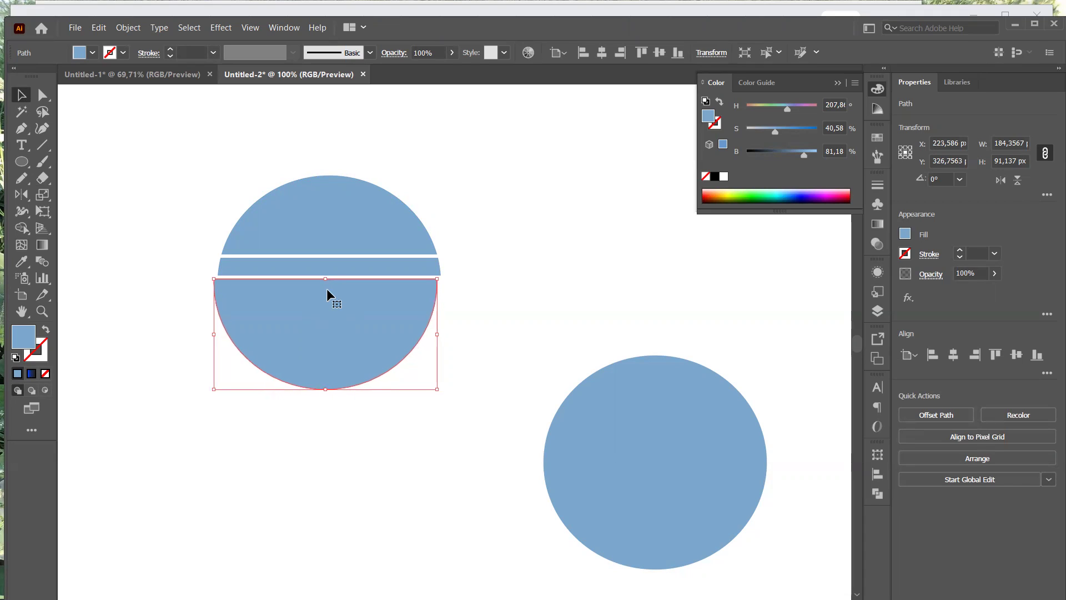
key("Up")
key("Up")
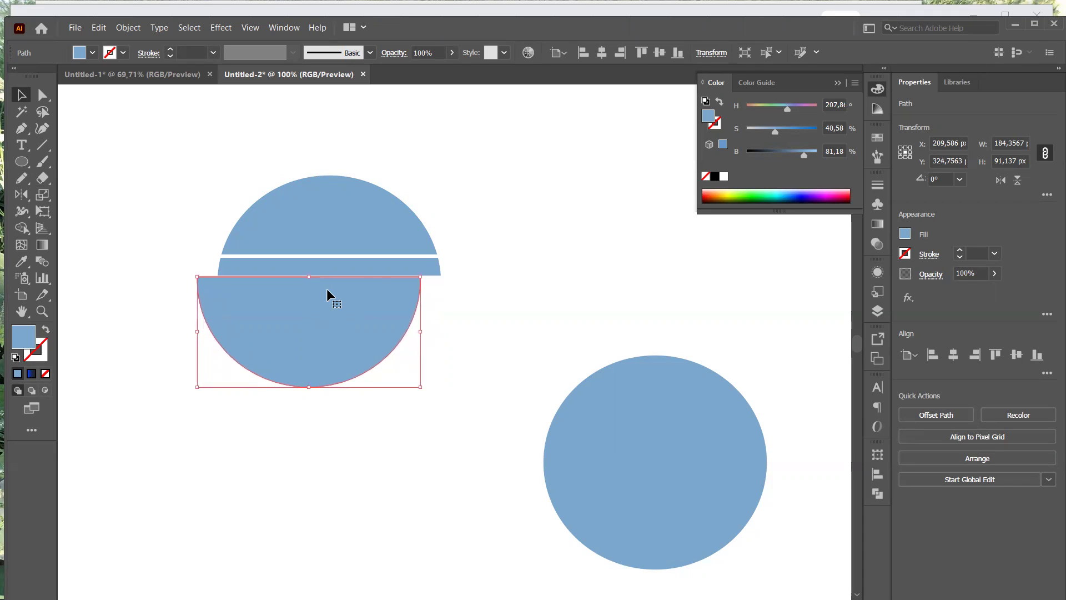
- Shift the thin middle strip of the sliced circle 22 px to the right
left_click(403, 262)
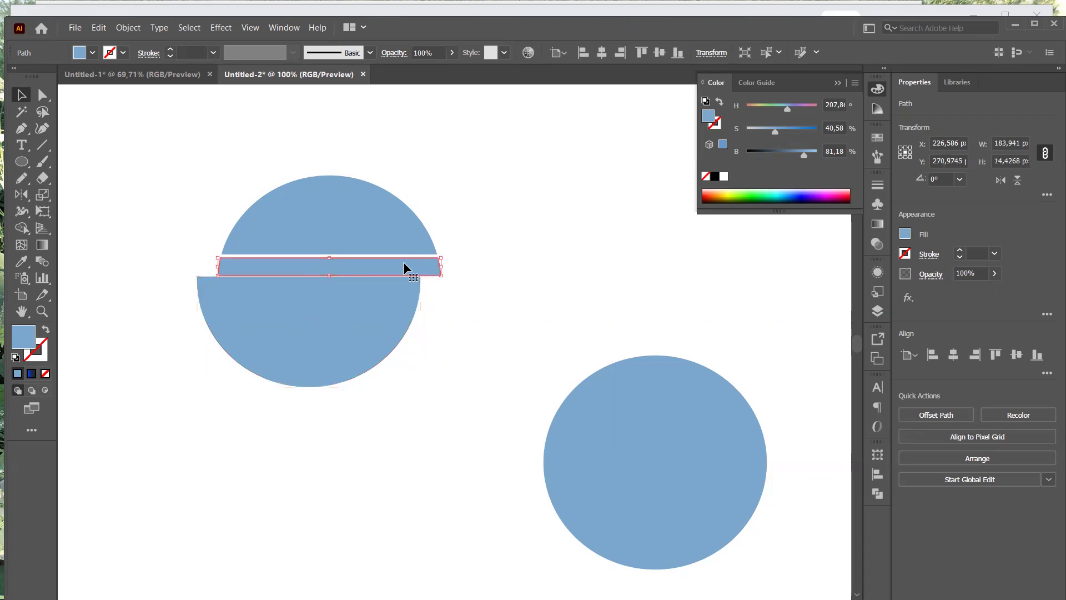
key("Right")
key("Right")
key("Right")
key("Right")
key("Right")
key("Right")
key("Right")
key("Right")
key("Right")
key("Right")
key("Right")
key("Right")
key("Right")
key("Right")
key("Right")
key("Right")
key("Right")
key("Right")
key("Right")
key("Right")
key("Right")
- Shift the top piece of the sliced circle 15 px to the left
left_click(385, 217)
key("Left")
key("Left")
key("Left")
key("Left")
key("Left")
key("Left")
key("Left")
key("Left")
key("Left")
key("Left")
key("Left")
key("Left")
key("Left")
key("Left")
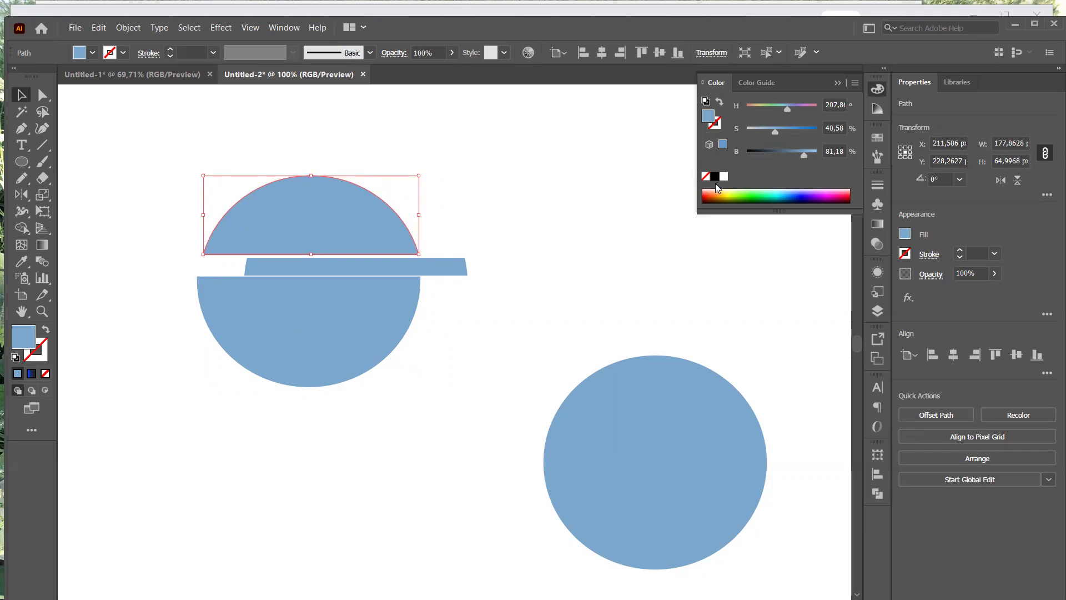
- Fill the sliced circle's top piece with dark purple and its lower piece with dark reddish brown
left_click(815, 191)
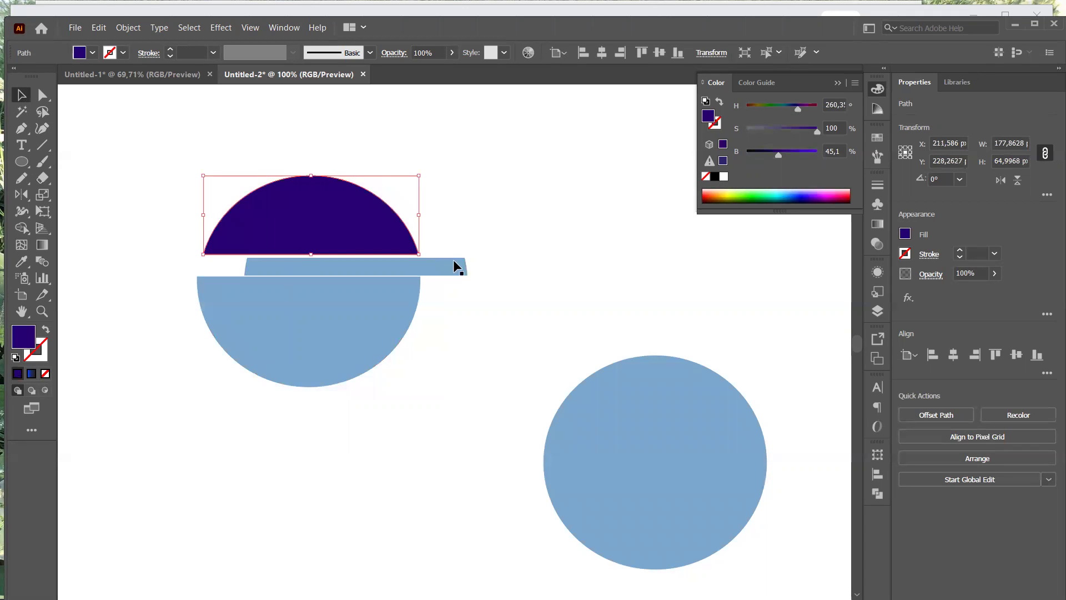
left_click(389, 313)
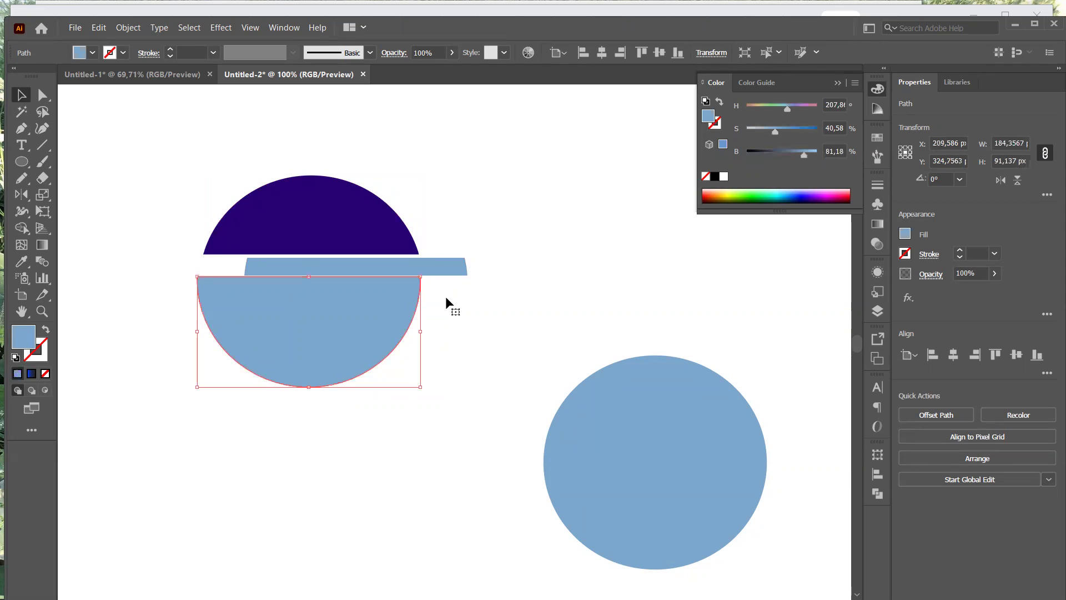
left_click(718, 192)
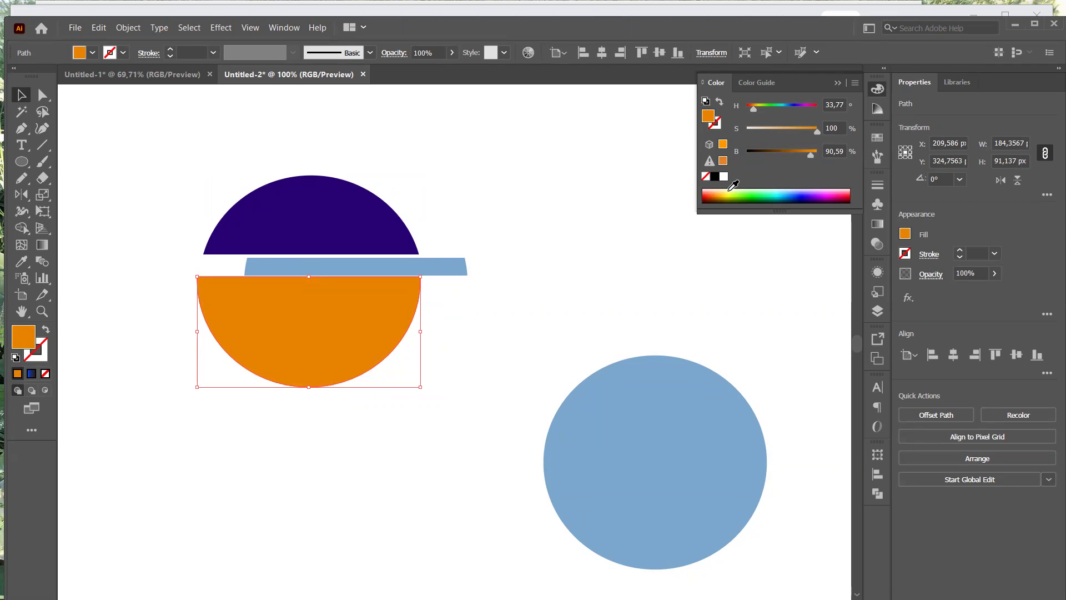
left_click(731, 190)
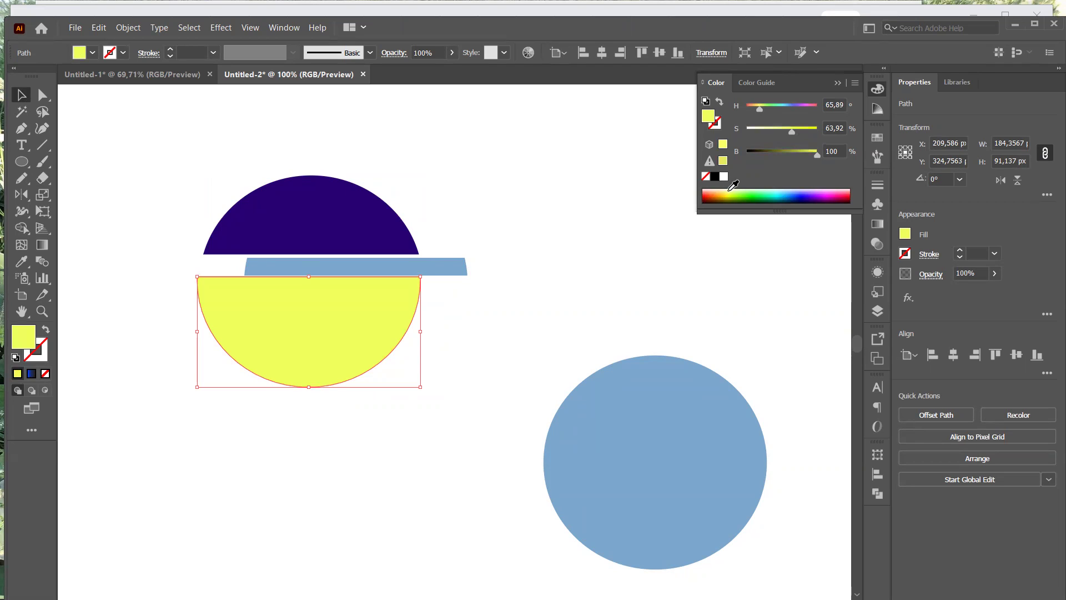
left_click(716, 193)
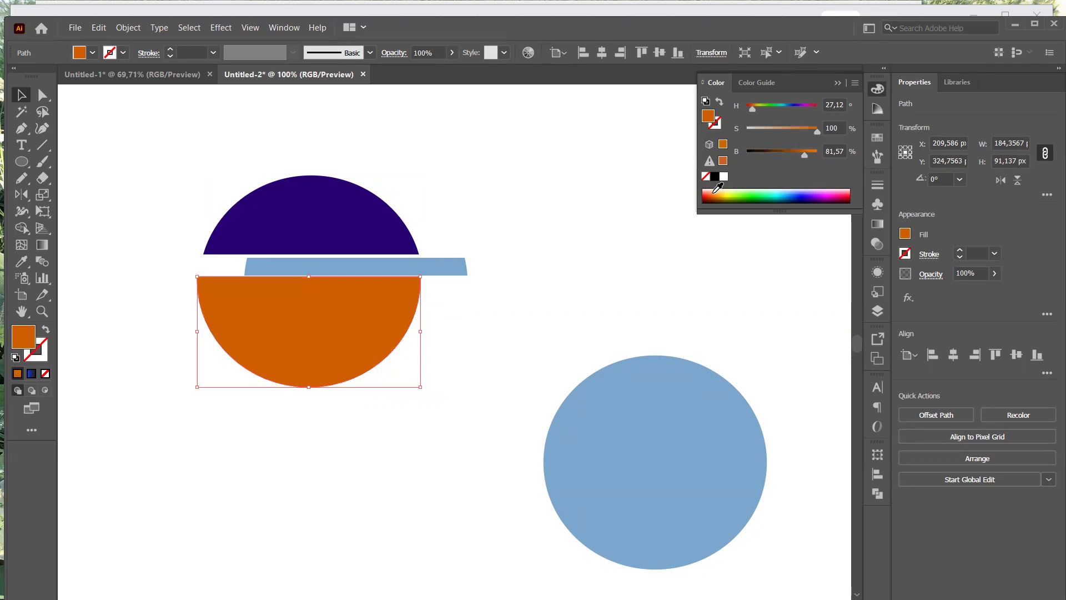
left_click(710, 197)
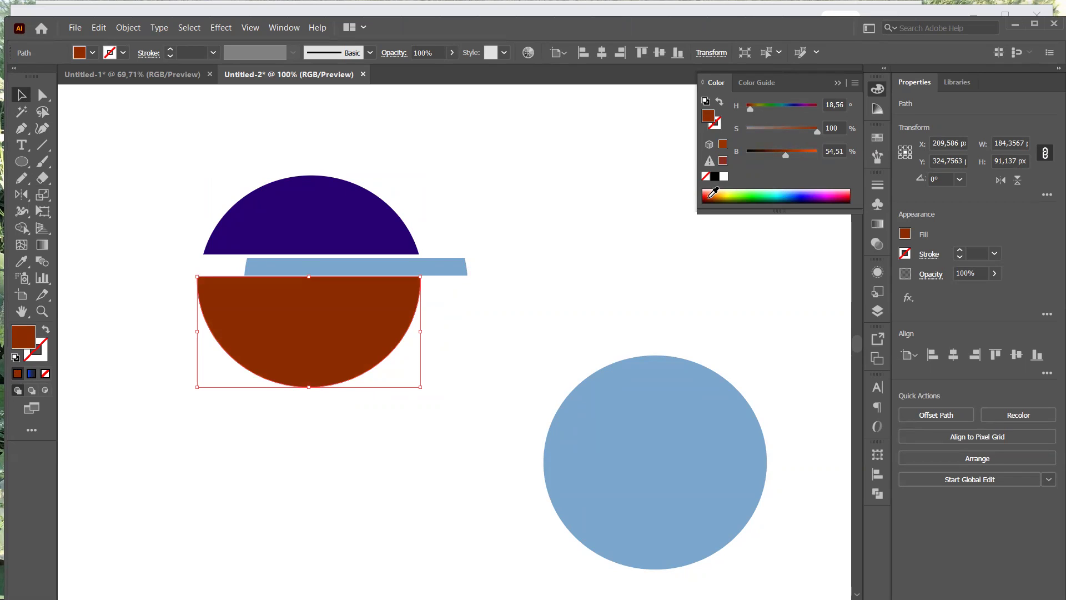
- Delete the blue middle strip between the two recolored pieces and undo the deletion
left_click(454, 268)
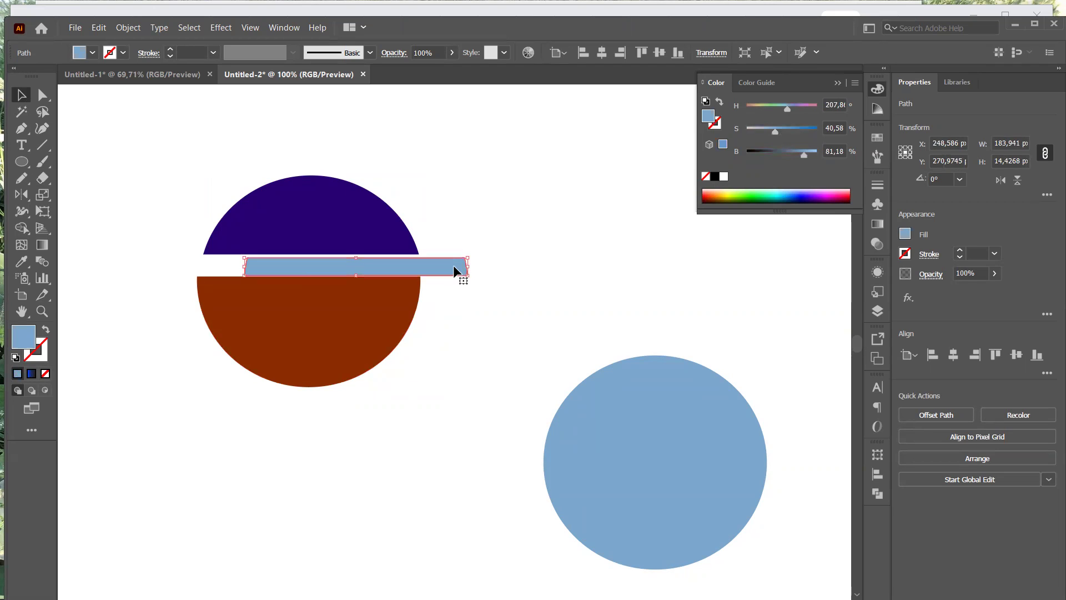
key("Delete")
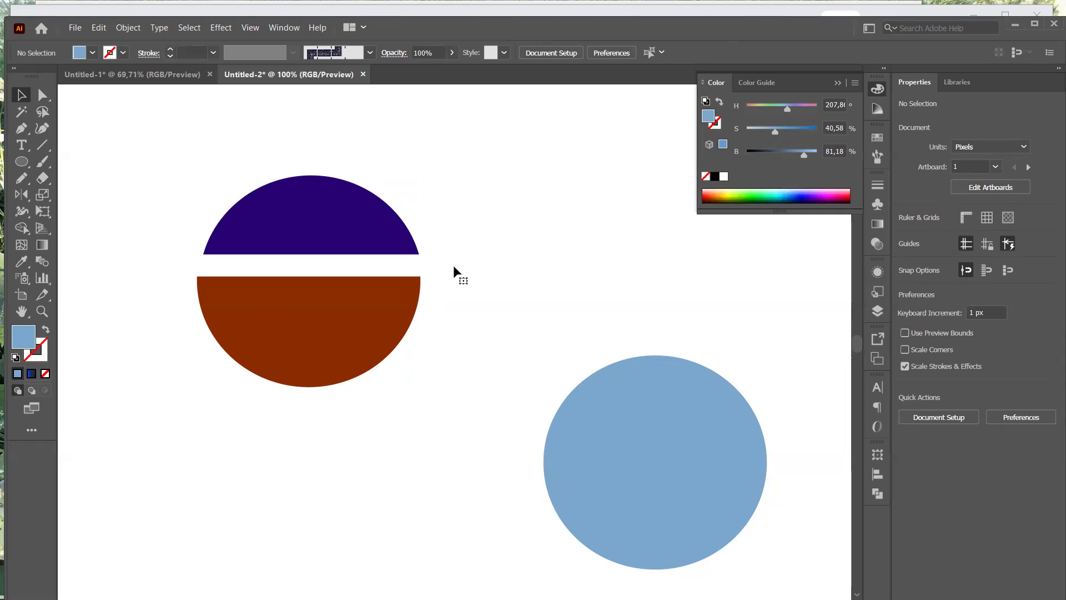
key("ctrl+z")
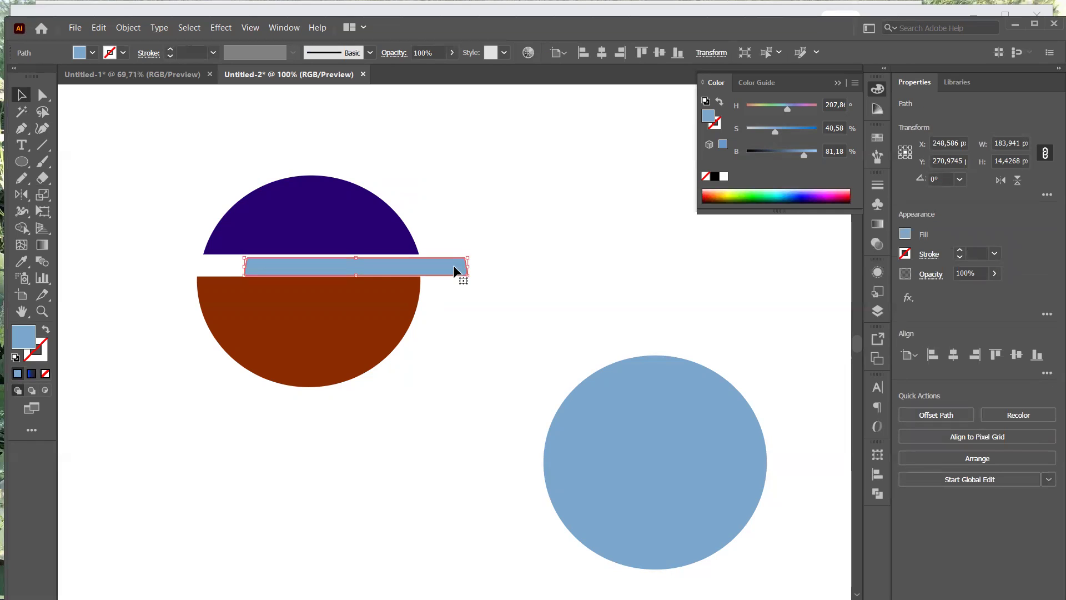
- Undo the fill changes on both pieces and 13 px of the top piece's leftward shift
key("ctrl+z")
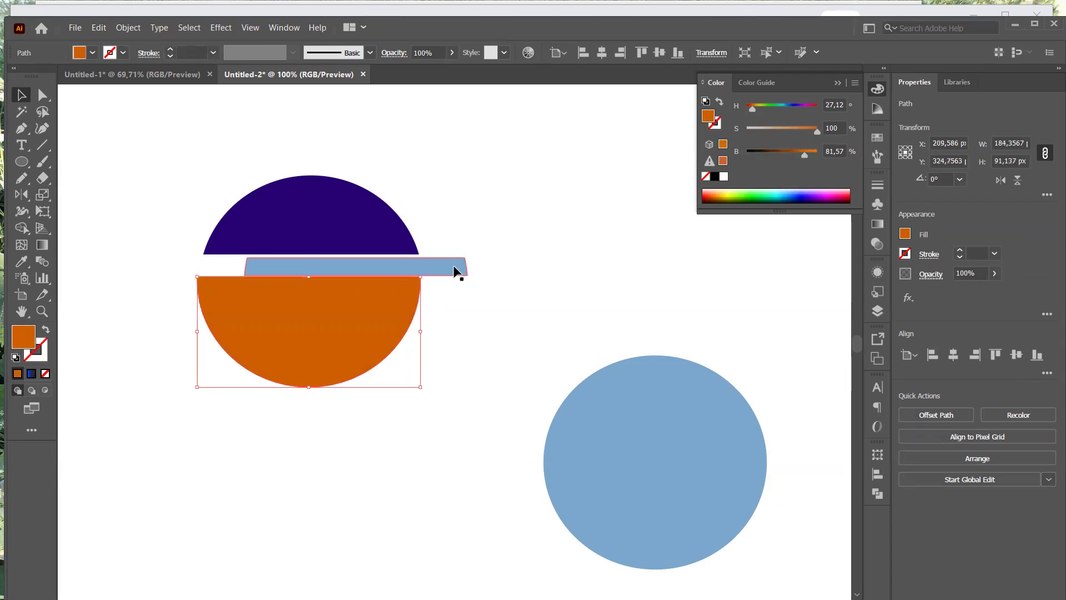
key("ctrl+z")
key("ctrl+z")
key("ctrl+z")
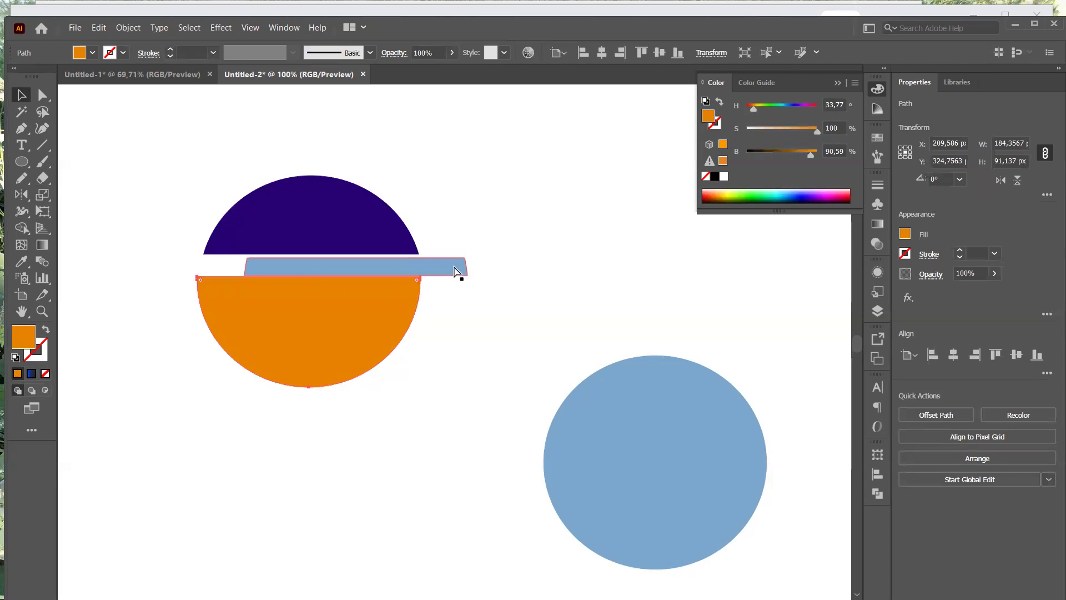
key("ctrl+z")
key("ctrl+z")
key("ctrl+z")
key("ctrl+z")
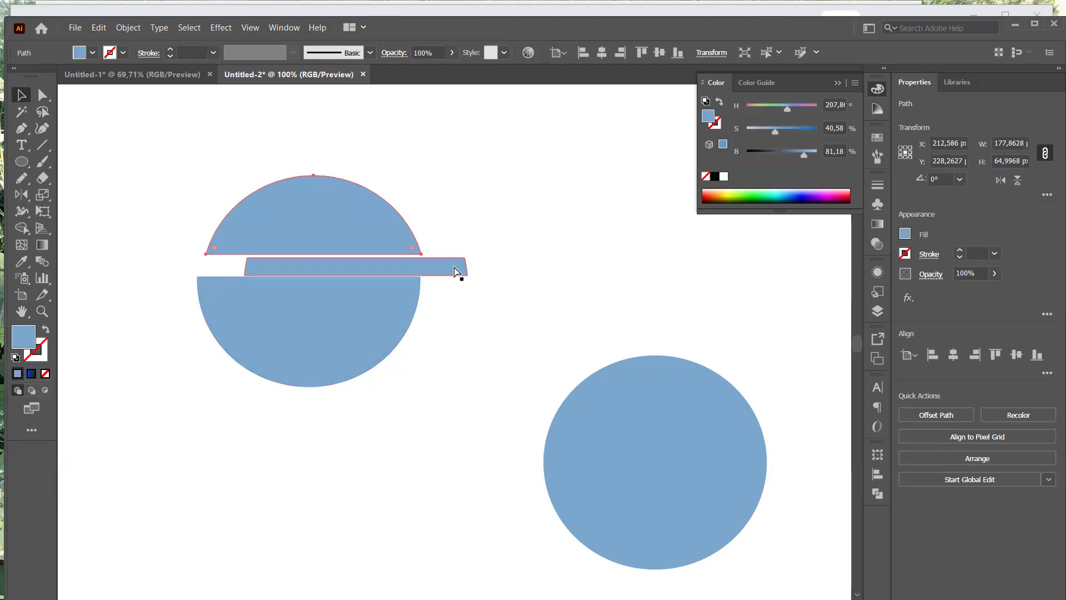
key("ctrl+z")
key("ctrl+z")
key("ctrl+z")
key("ctrl+z")
key("ctrl+z")
key("ctrl+z")
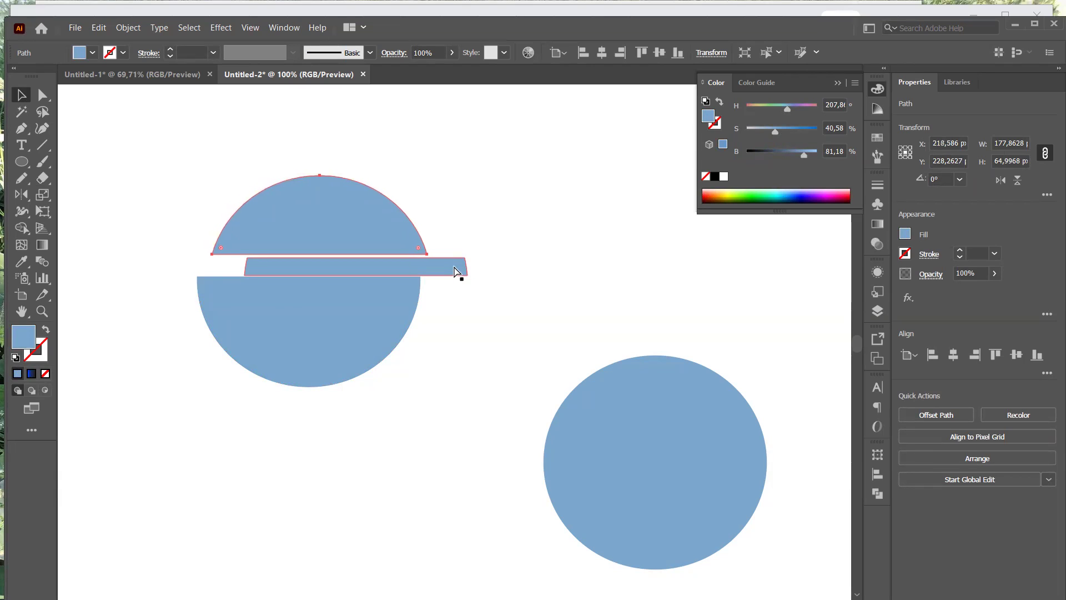
key("ctrl+z")
key("ctrl+z")
key("ctrl+z")
key("ctrl+z")
key("ctrl+z")
key("ctrl+z")
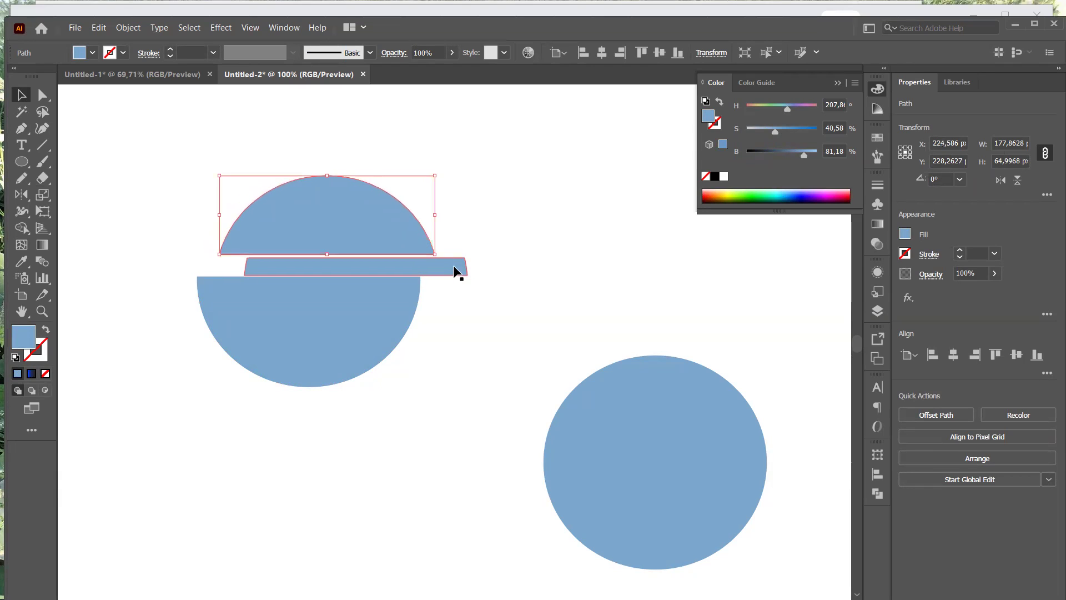
- Delete the thin middle strip between the sliced circle's top and lower pieces
left_click(466, 356)
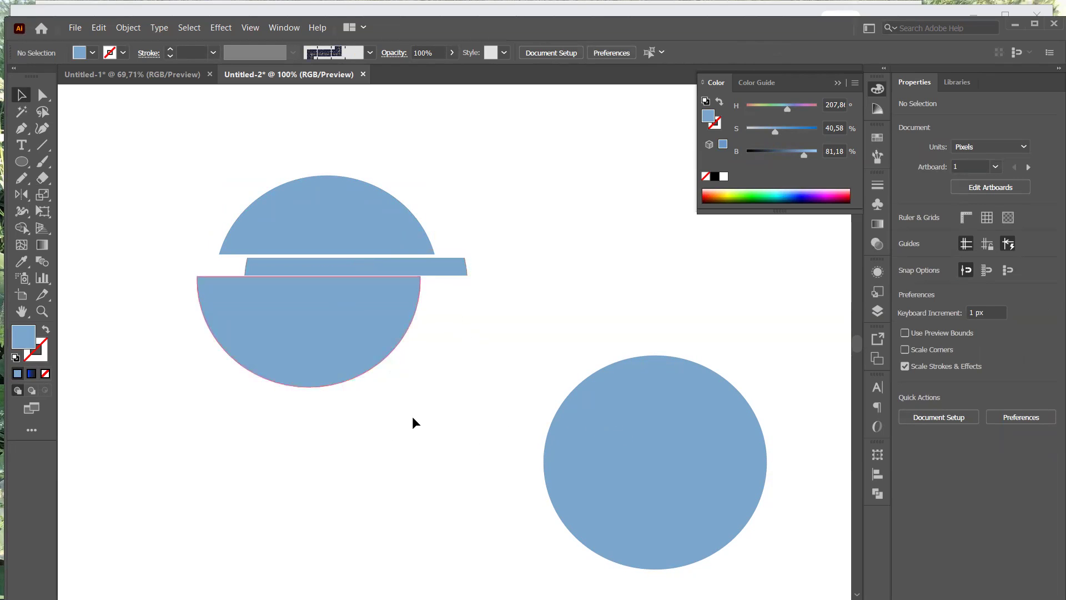
left_click(348, 212)
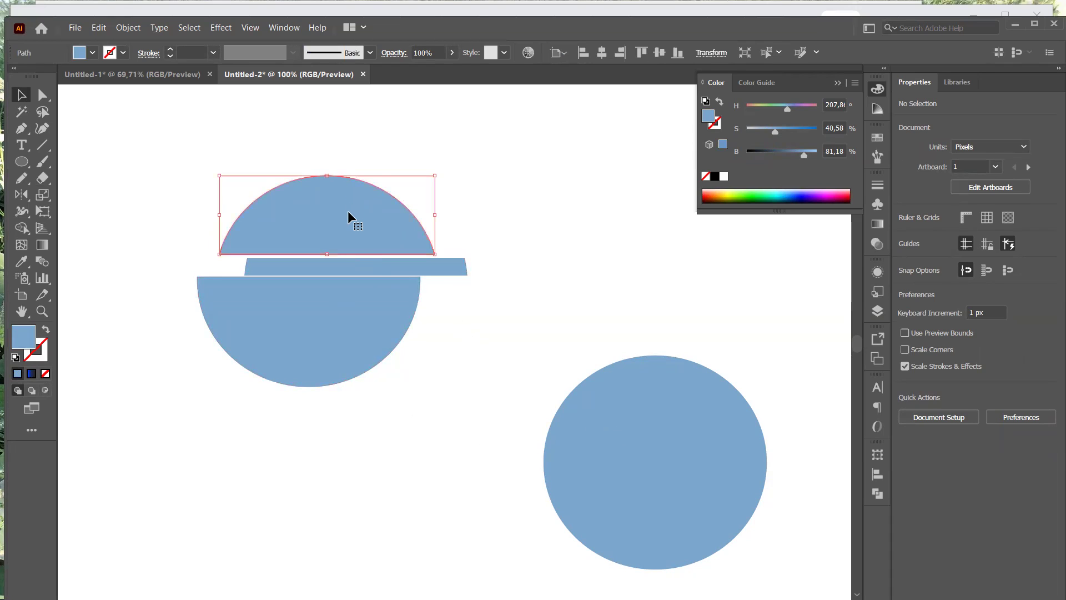
left_click(358, 258)
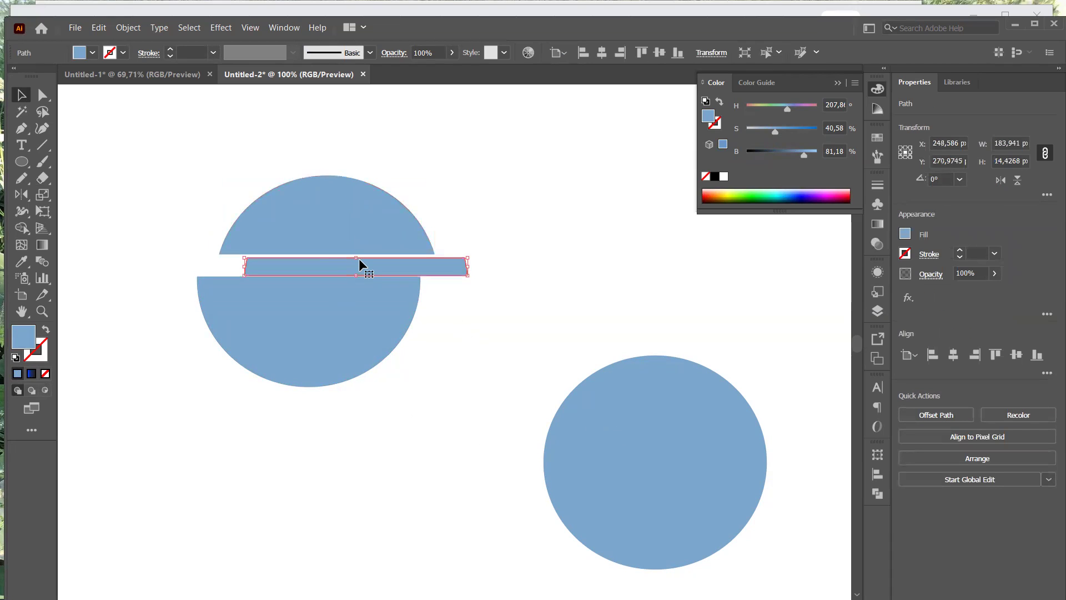
key("Delete")
- Move the lower piece left and up beneath the top piece, and shift both pieces together toward the canvas's upper left
left_click_drag(322, 309, 278, 294)
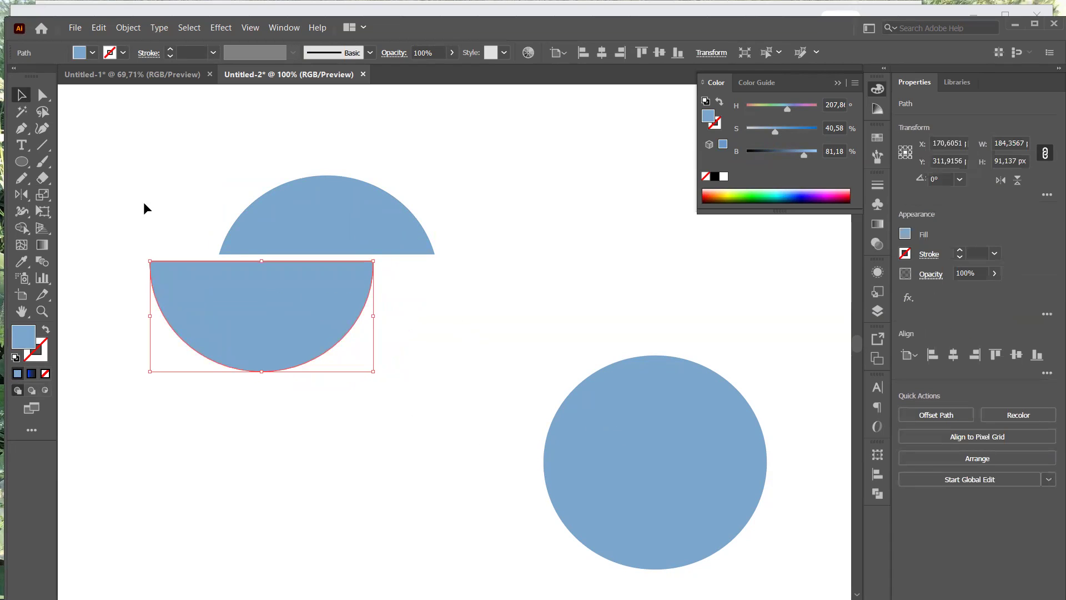
left_click_drag(123, 134, 459, 399)
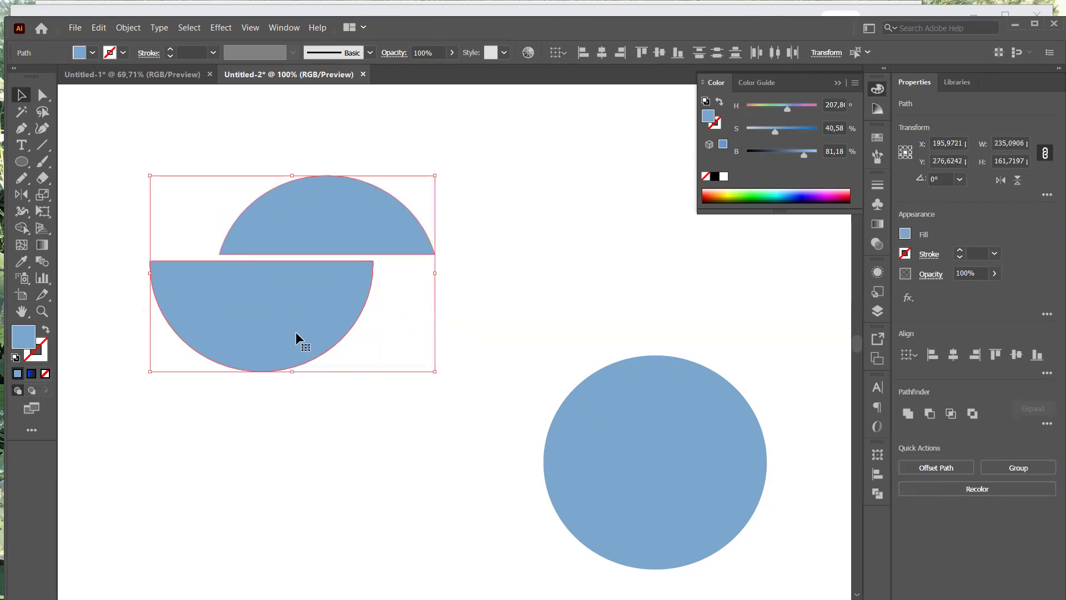
left_click_drag(296, 332, 252, 258)
- Duplicate the whole circle, placing one below the sliced pieces and keeping the other to its right
left_click(595, 457)
left_click_drag(595, 457, 283, 438)
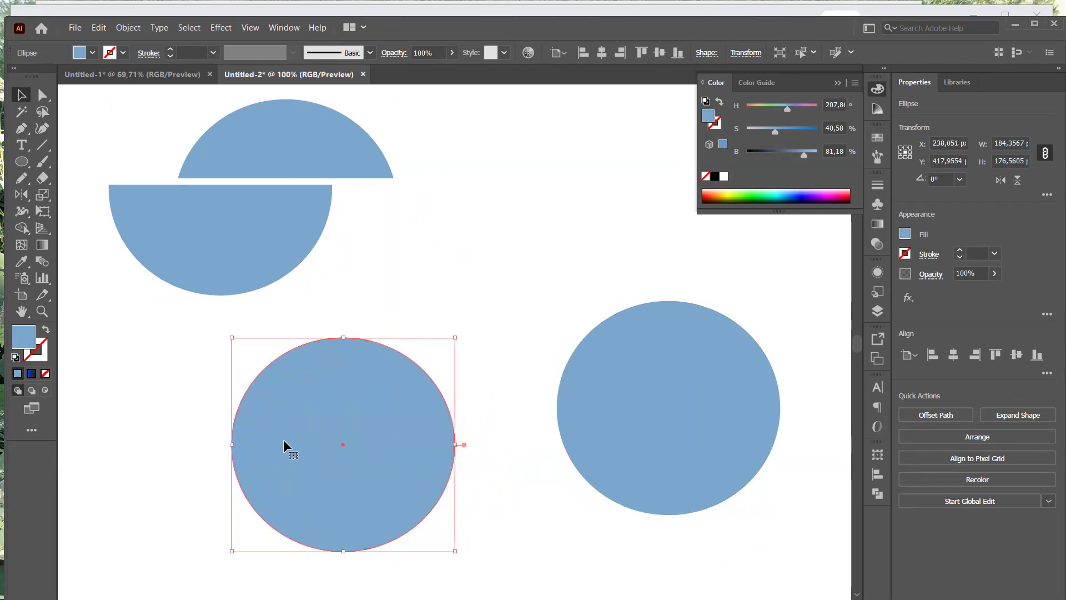
- Cut the path of the whole circle below the sliced pieces at its top anchor point with the Scissors tool
left_click(42, 178)
left_click(44, 180)
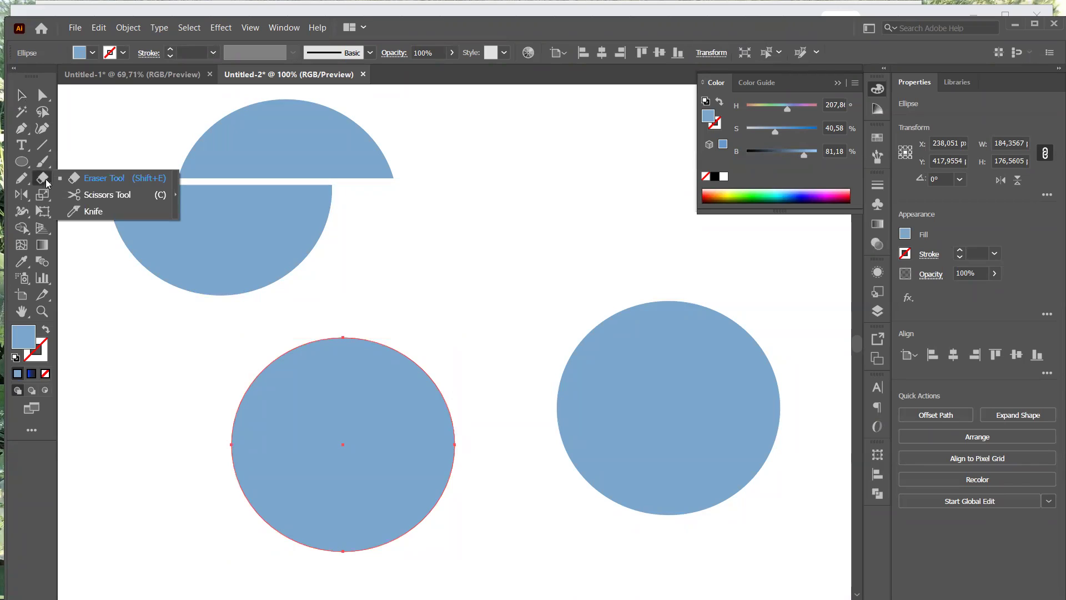
left_click(97, 194)
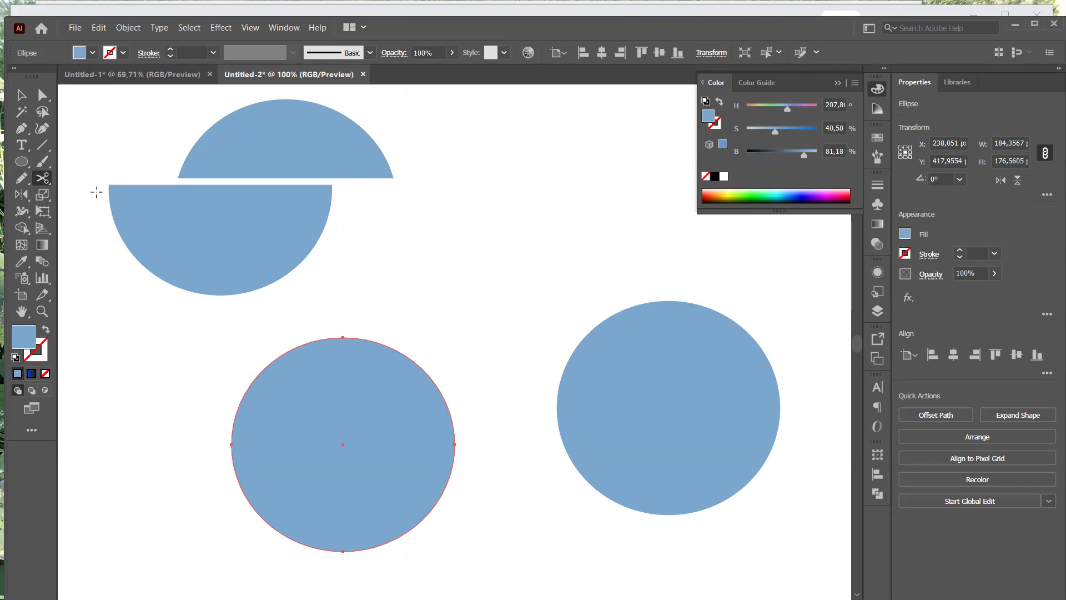
left_click(342, 336)
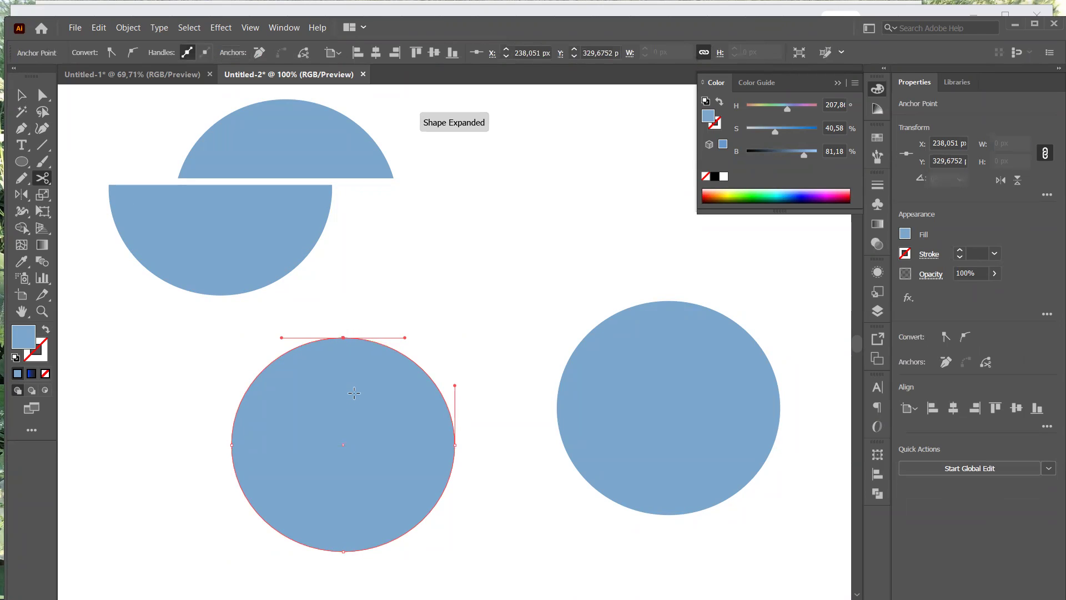
left_click(343, 559)
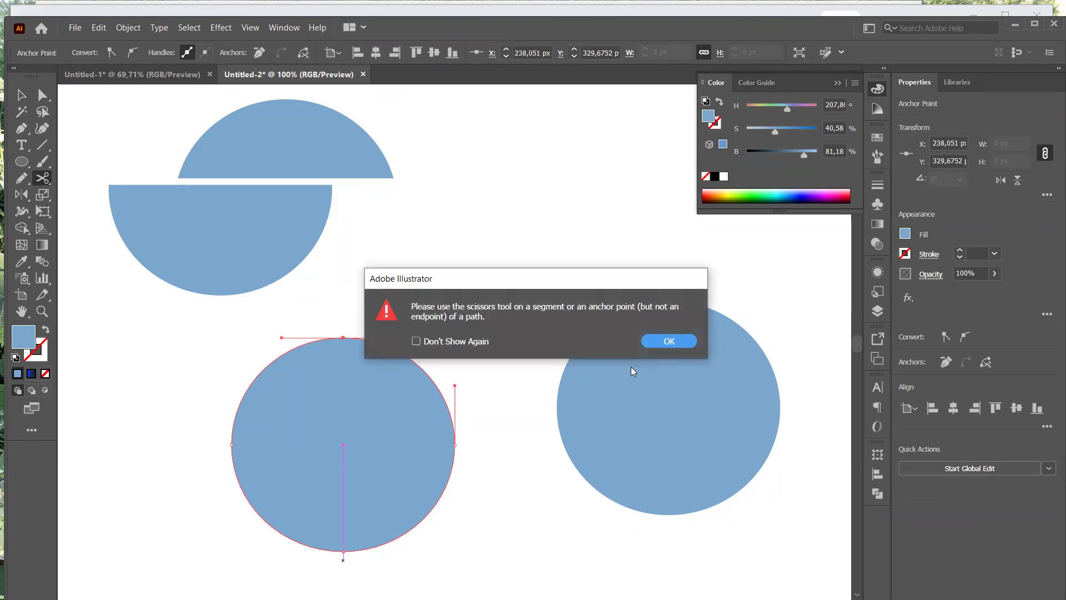
left_click(669, 340)
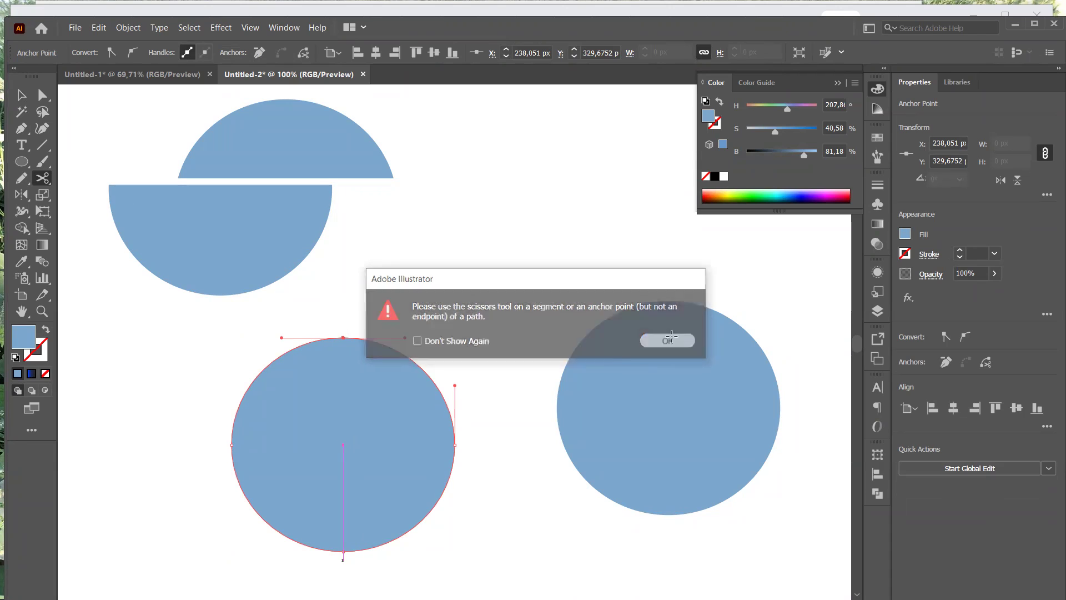
- Cut the same circle's path at its right and left anchor points, and undo both cuts
left_click(455, 444)
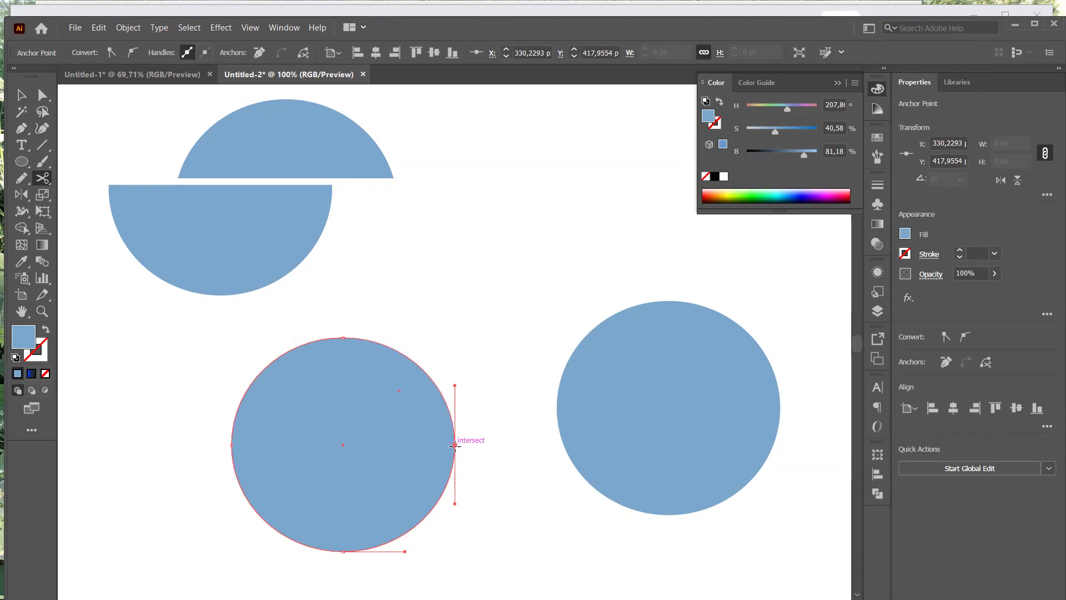
left_click(230, 445)
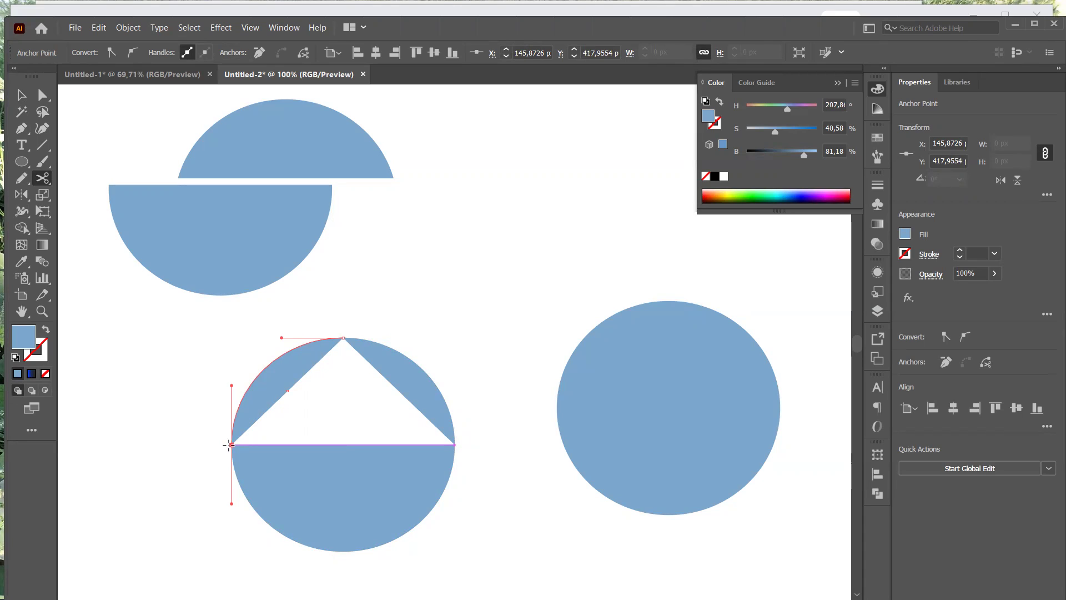
key("ctrl+z")
key("ctrl+z")
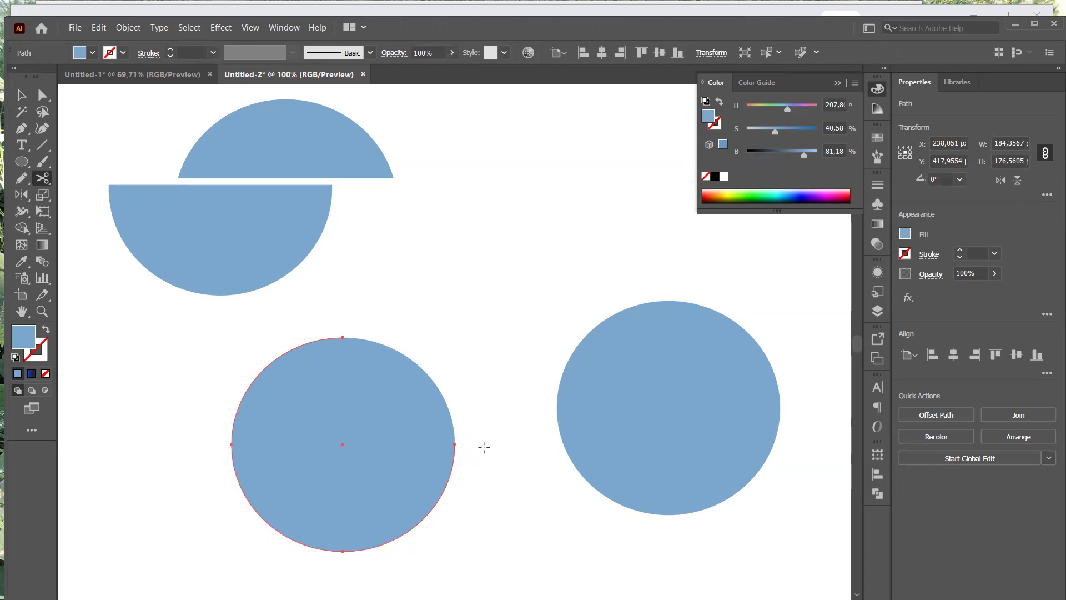
- Add an anchor point on the upper-left edge of the cut circle with the Pen tool
left_click(487, 444)
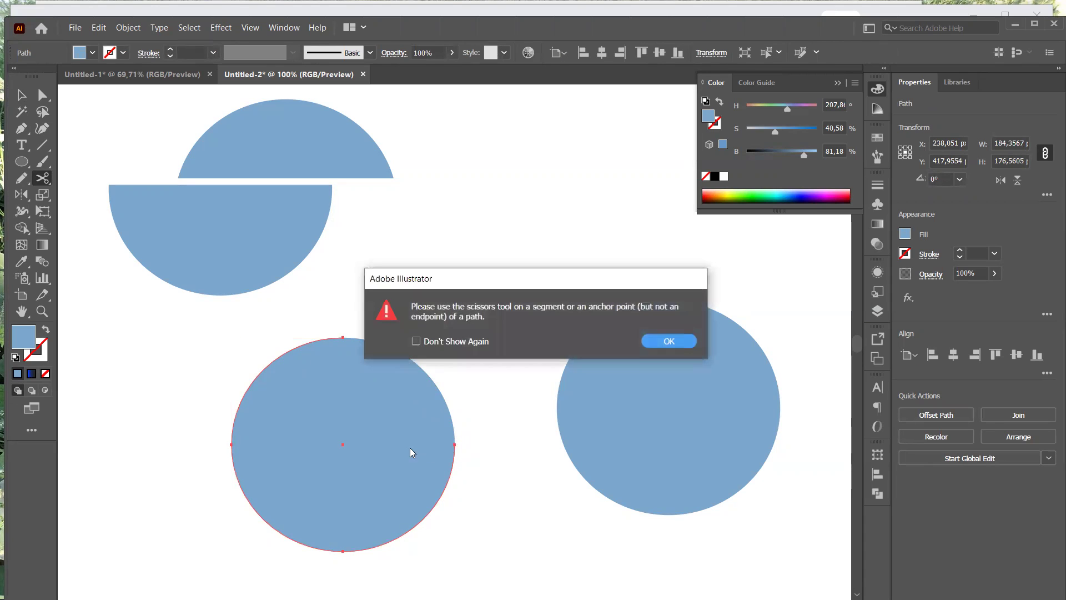
left_click(667, 341)
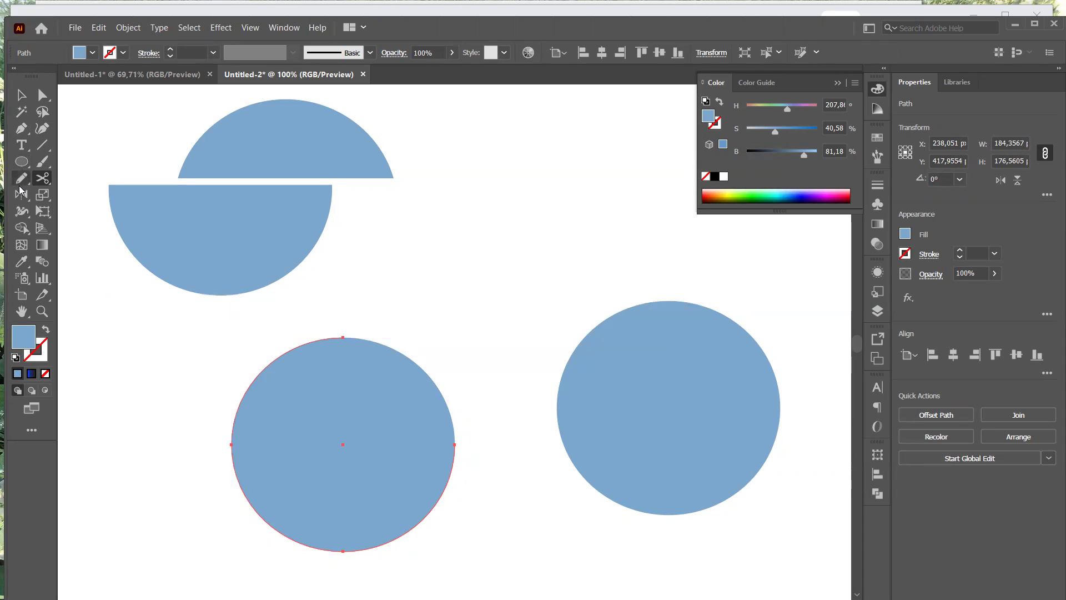
left_click(21, 130)
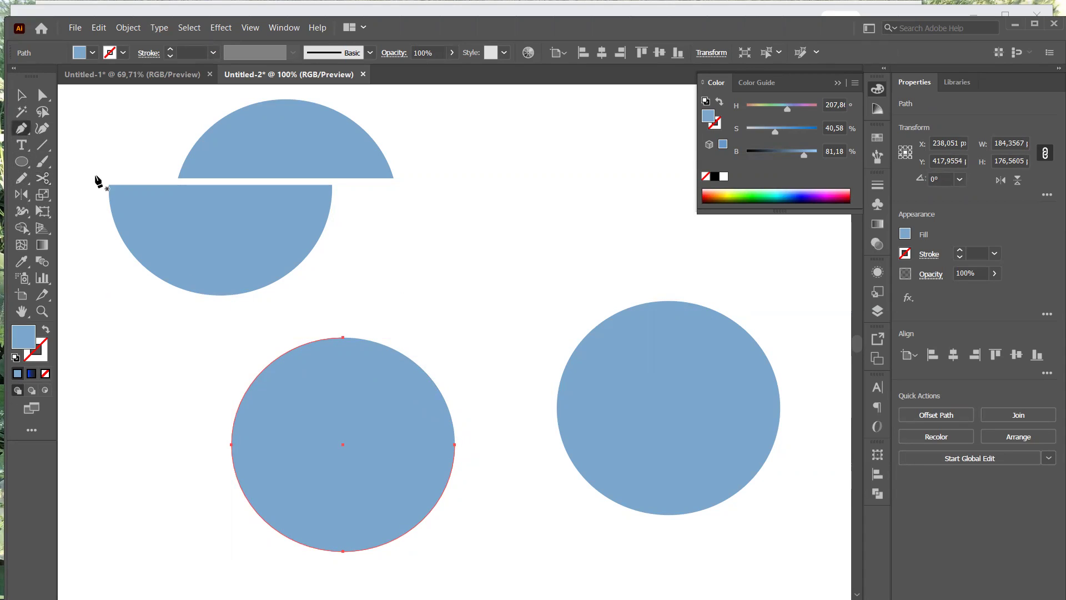
left_click(256, 377)
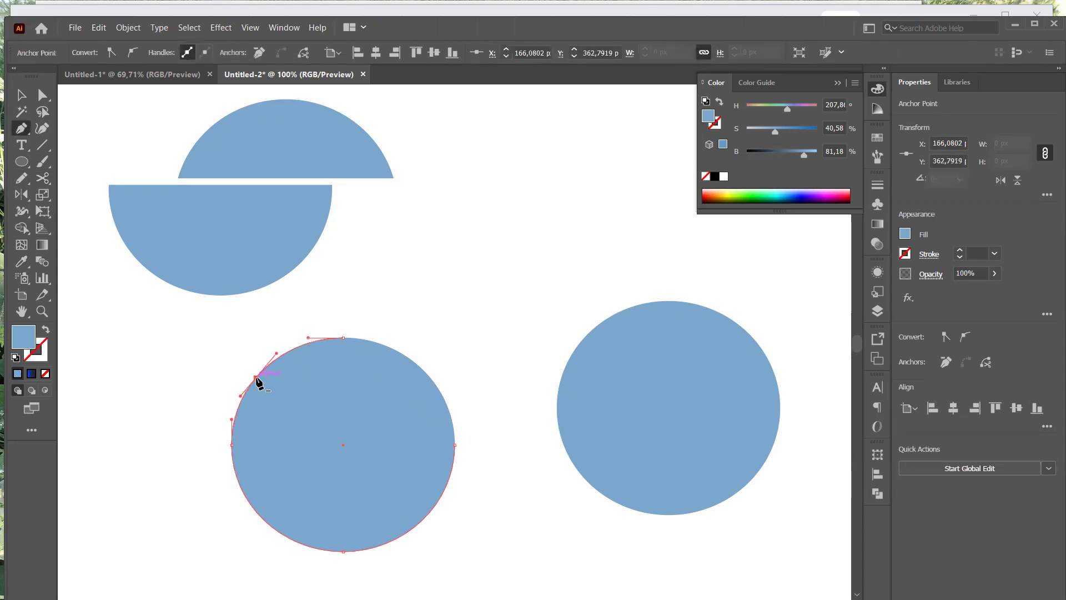
- Try to add anchor points on the circle's upper-right edge with the Pen tool, and undo the stray paths drawn there
left_click(395, 352)
left_click_drag(435, 384, 512, 337)
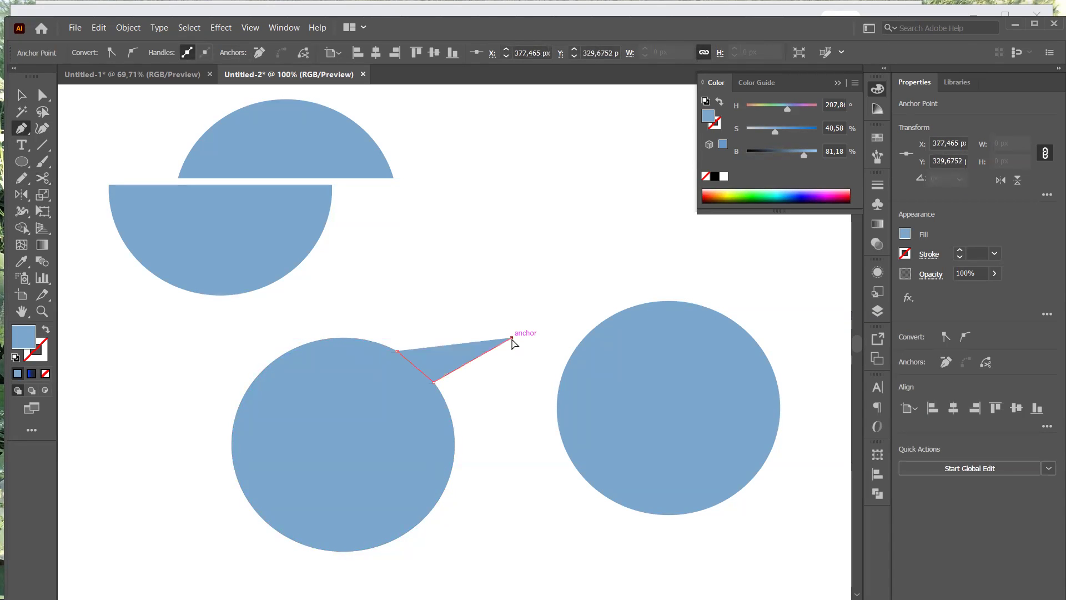
key("ctrl+z")
key("ctrl+z")
key("ctrl+z")
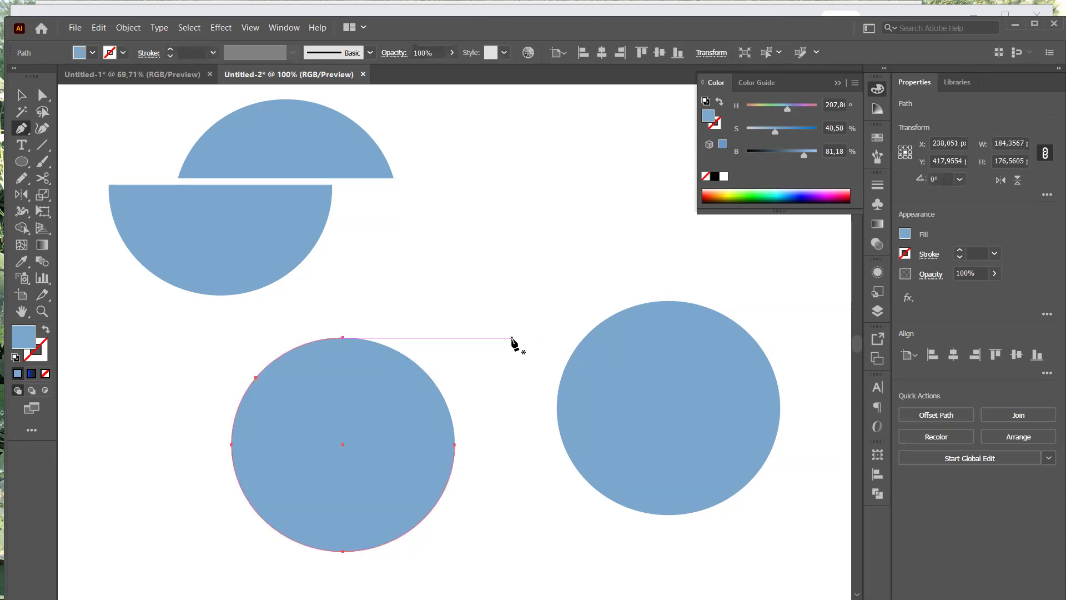
left_click(443, 395)
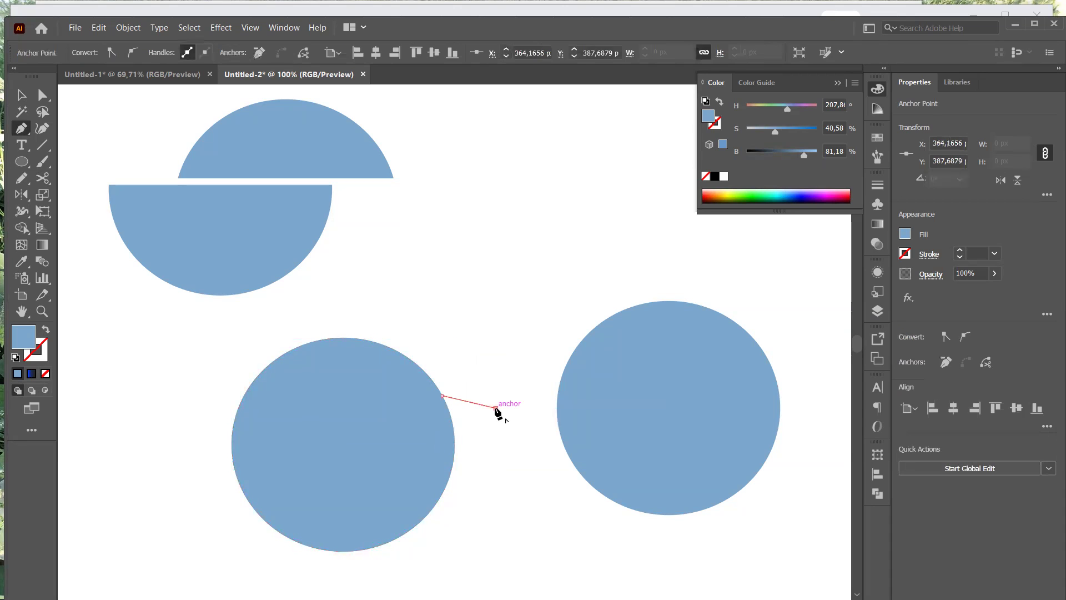
key("ctrl+z")
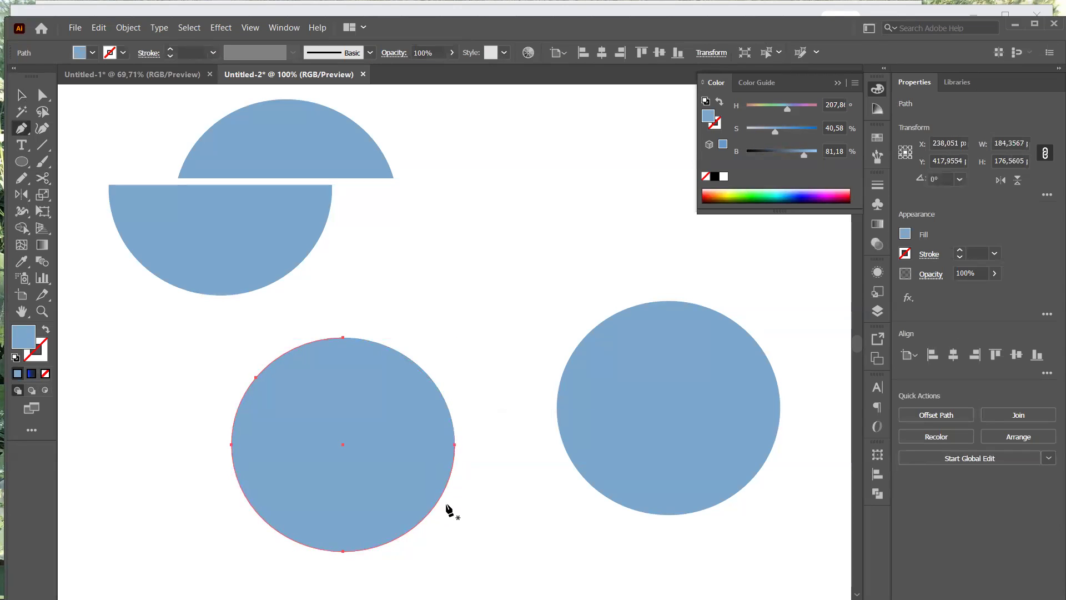
- Add anchor points on the circle's lower-right and lower-left edges with the Pen tool
left_click(437, 503)
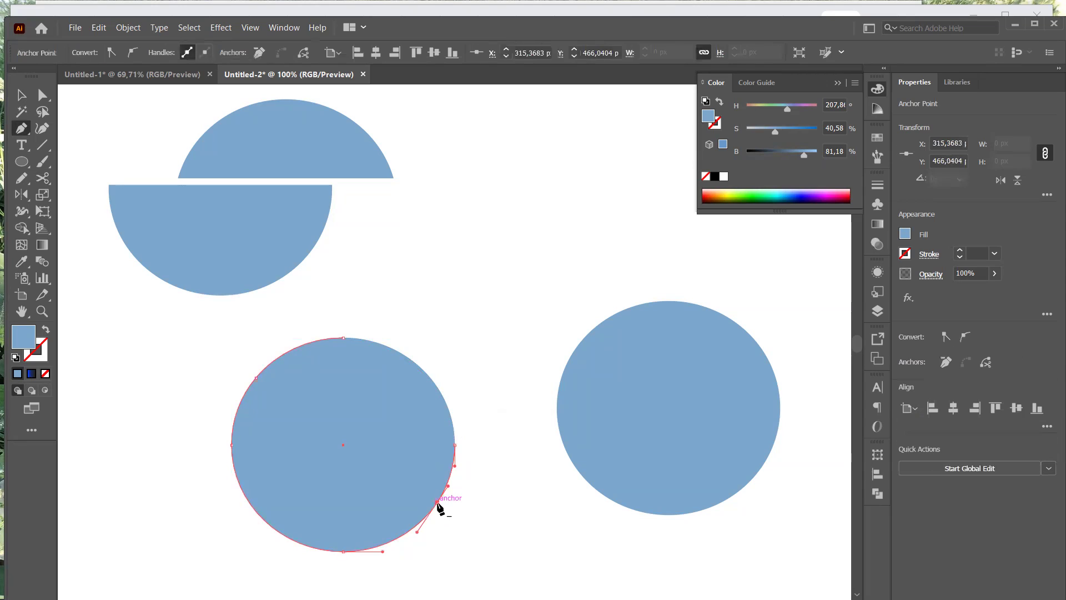
left_click(279, 532)
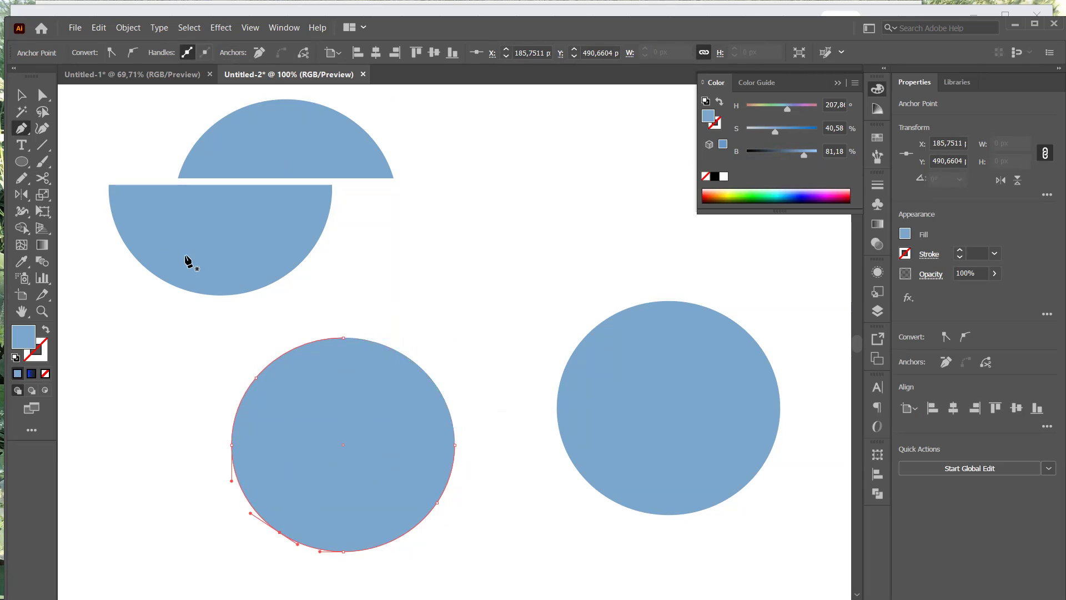
- Move the circle's cut upper-right segment slightly up and away from the larger piece, nudging it back left
left_click(21, 95)
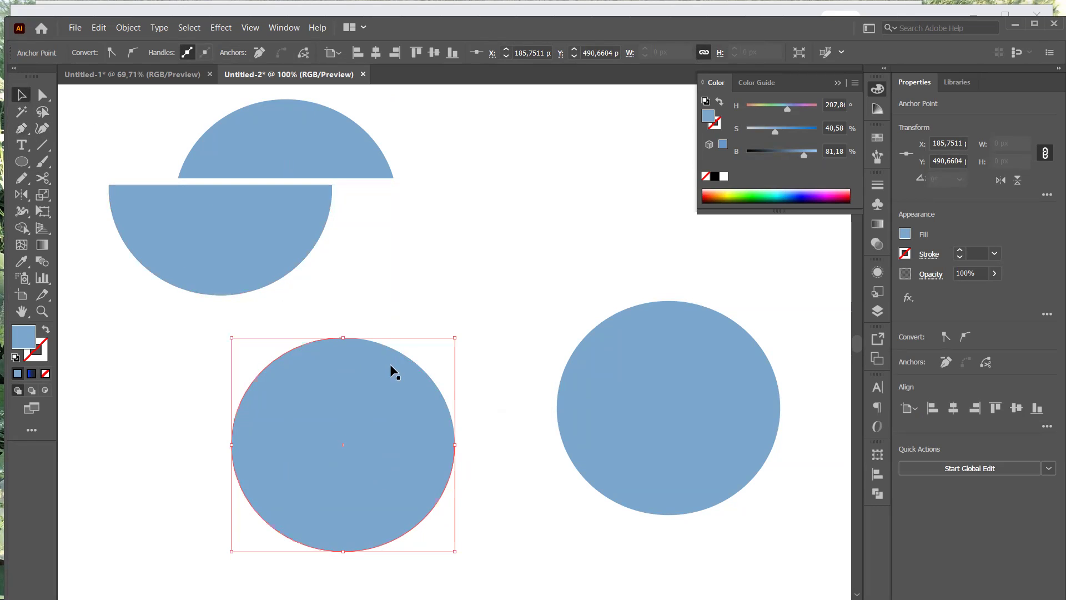
left_click(390, 385)
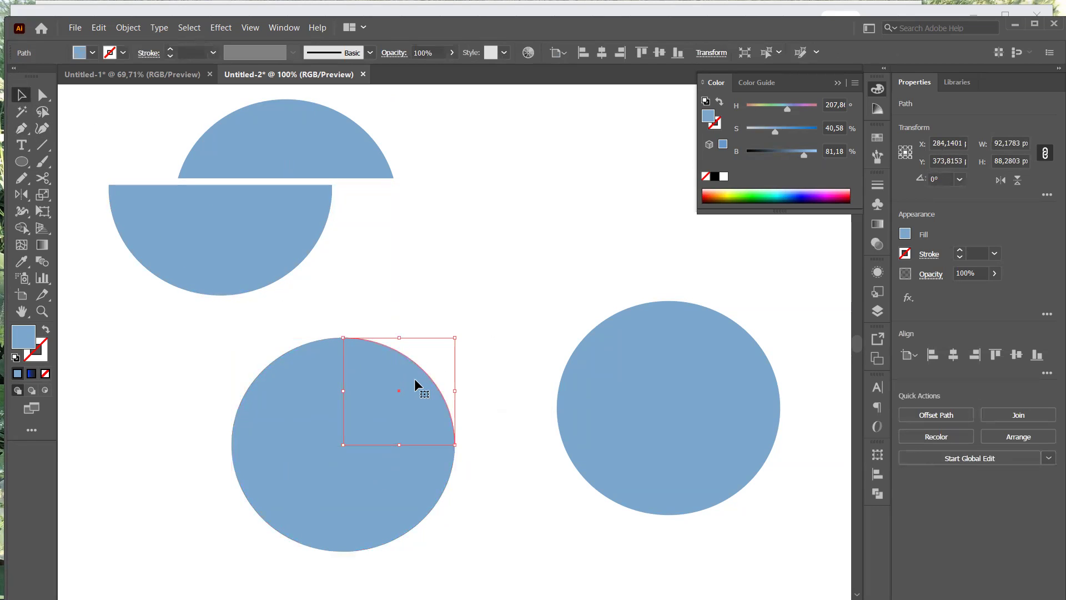
left_click_drag(415, 378, 424, 370)
key("Left")
key("Left")
key("Left")
key("Left")
key("Left")
key("Left")
key("Left")
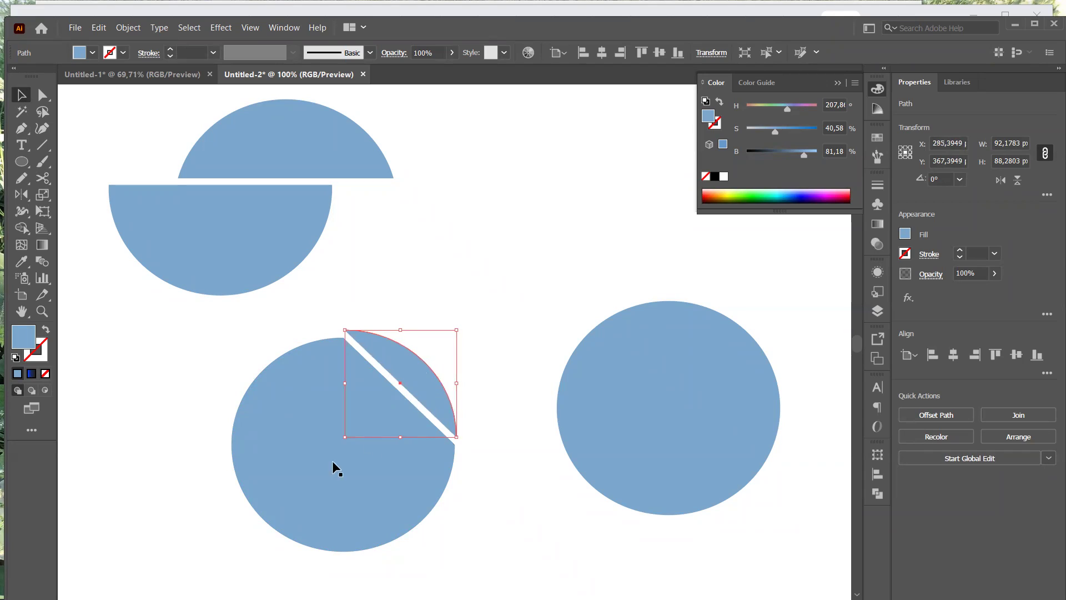
- Cut the larger piece's path at its added upper-left anchor point with the Scissors tool, and undo the cut
left_click(315, 465)
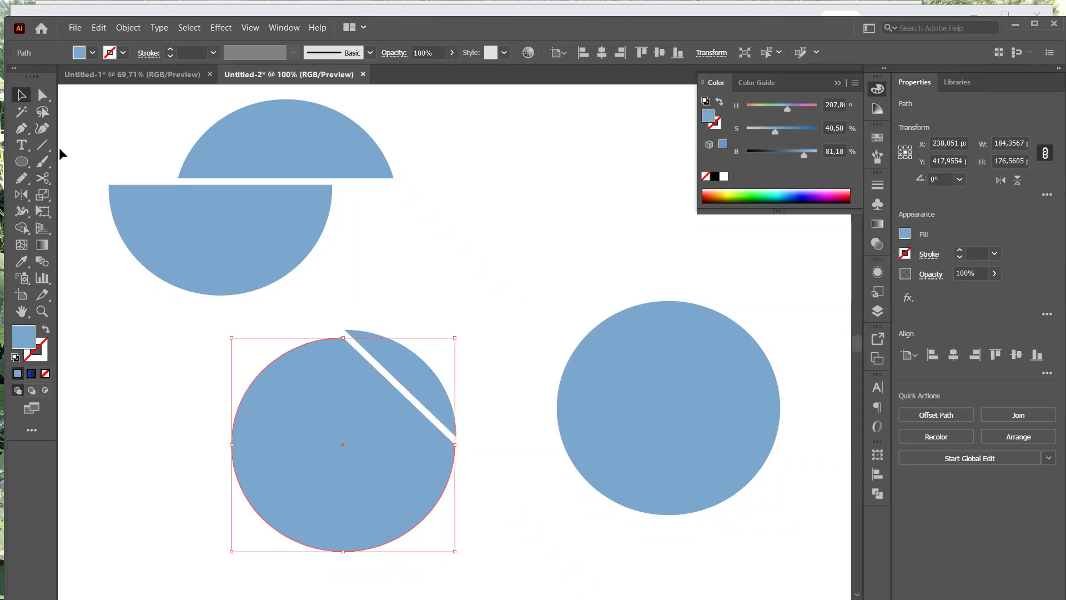
left_click(43, 177)
left_click(256, 378)
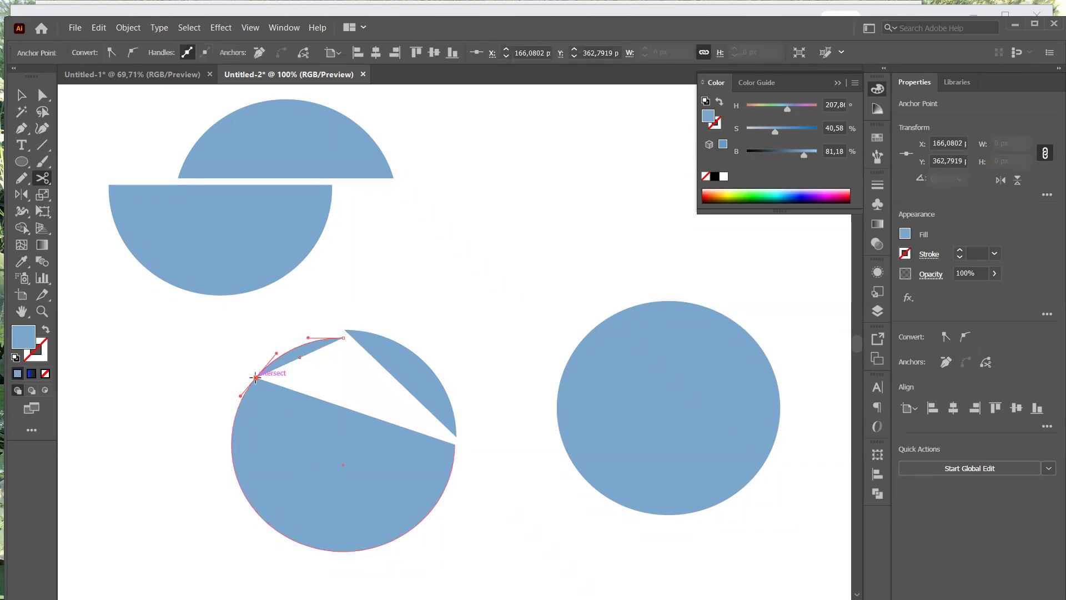
left_click(255, 378)
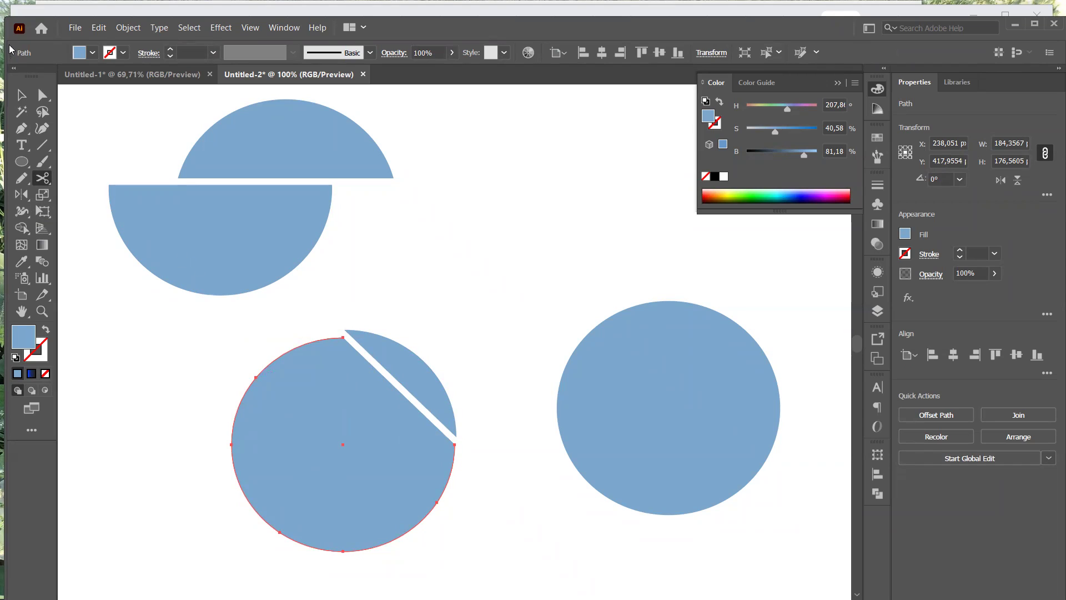
- Delete both pieces of the cut circle and place a duplicate of the whole circle where they were
left_click(22, 97)
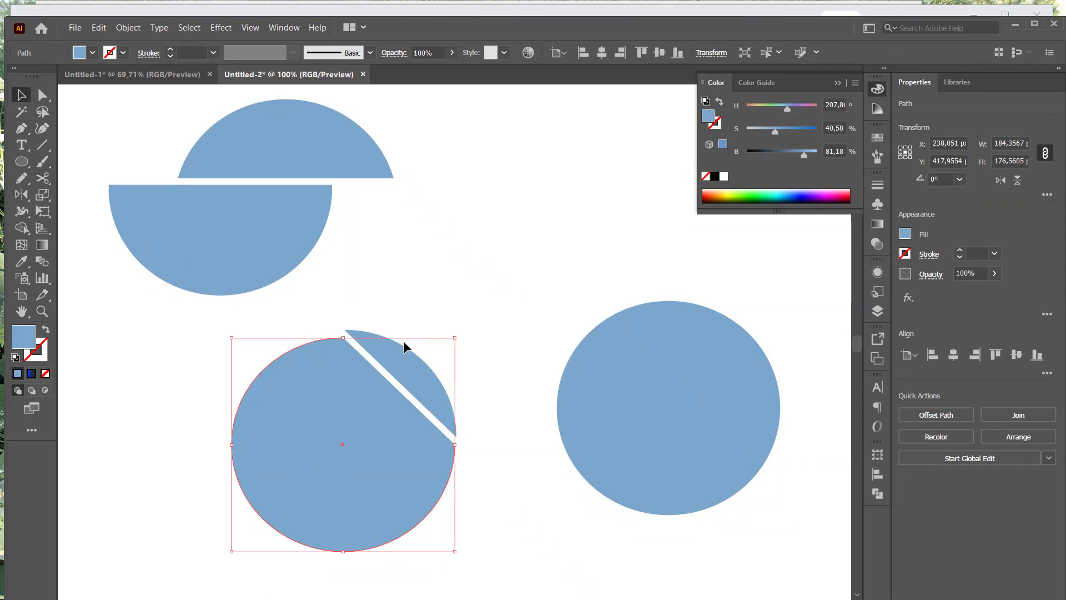
left_click_drag(526, 341, 219, 556)
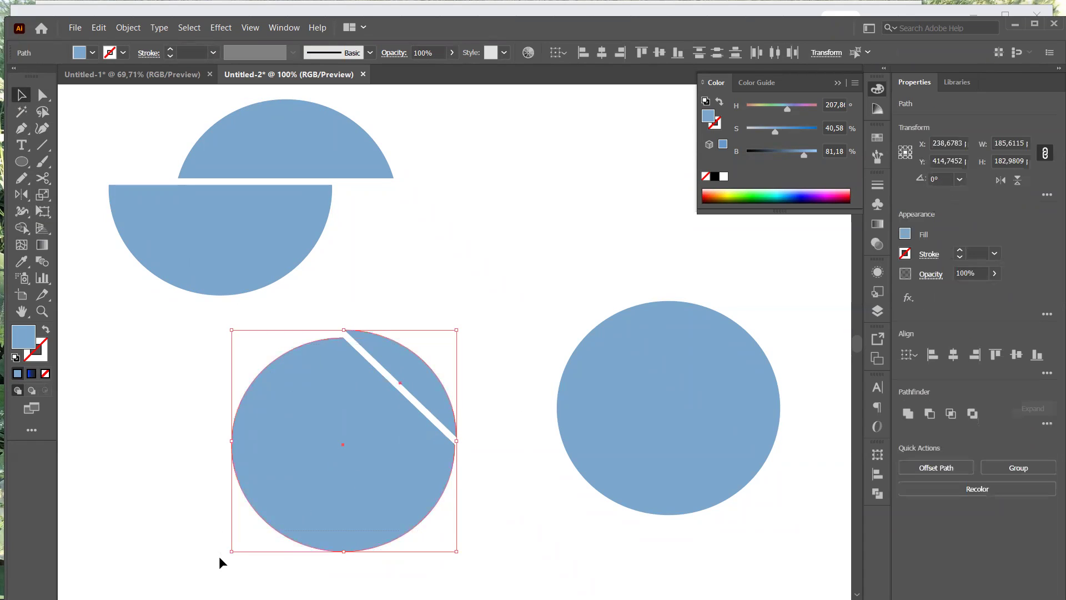
key("Delete")
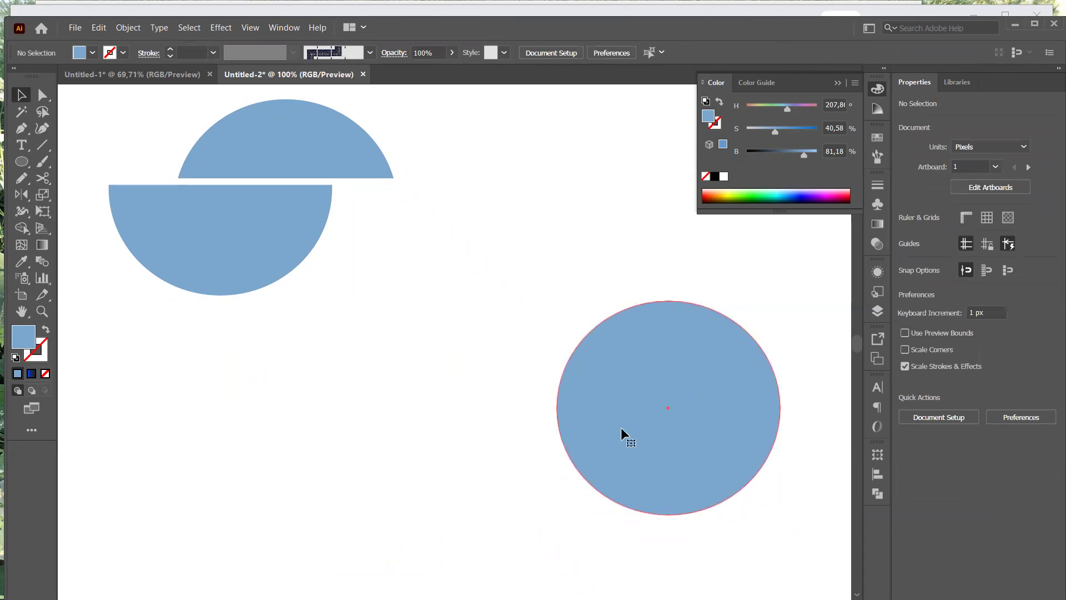
left_click(621, 428)
left_click_drag(621, 433, 330, 459, "alt")
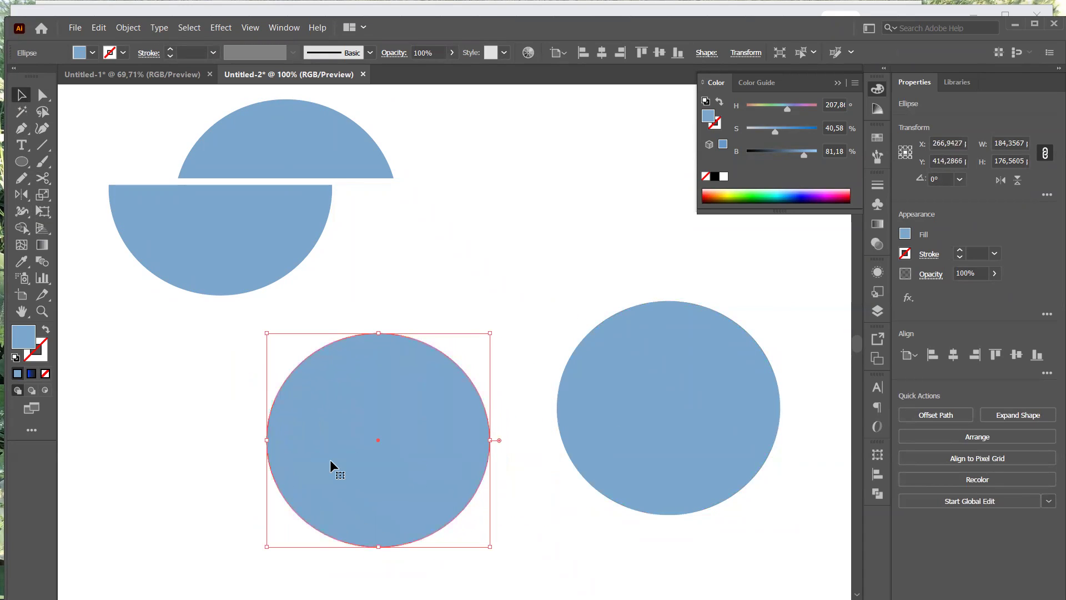
- Cut the duplicate circle's path at its left and right anchor points, selecting both with the Direct Selection tool
left_click(47, 99)
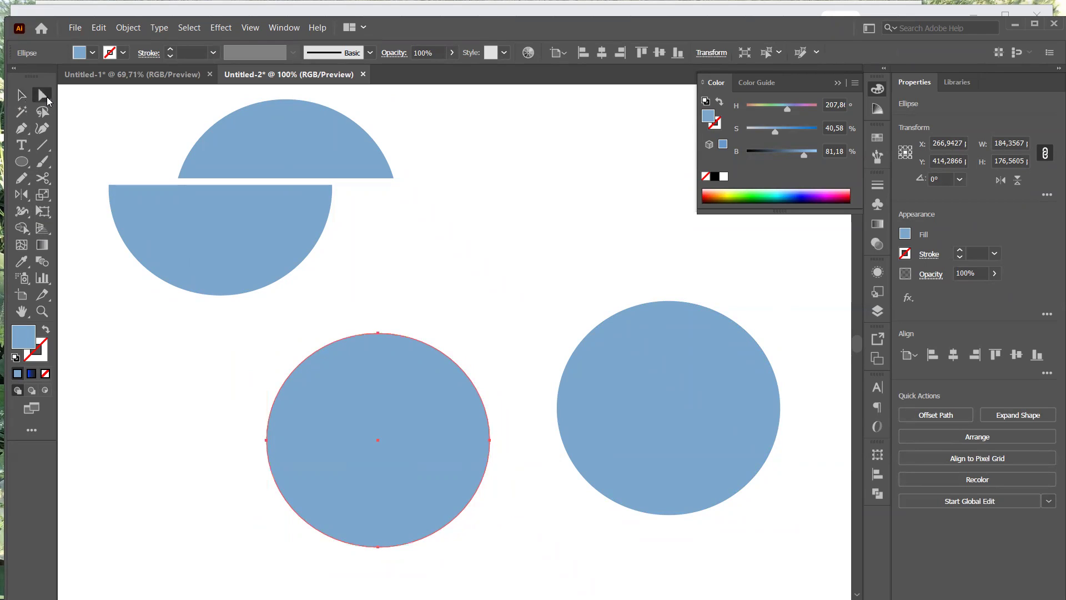
left_click(267, 441)
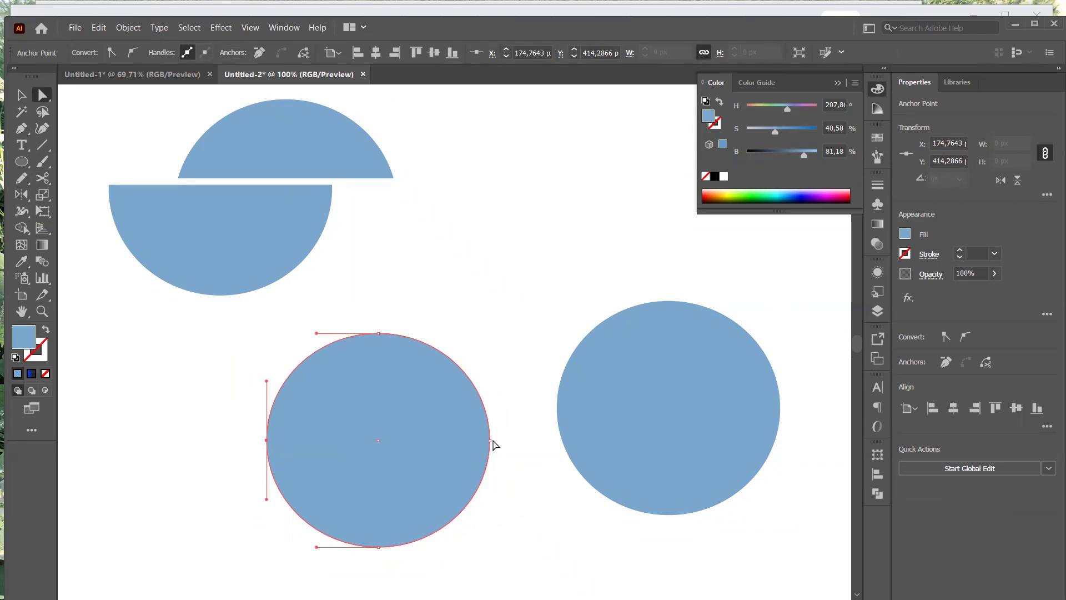
left_click(489, 440, "shift")
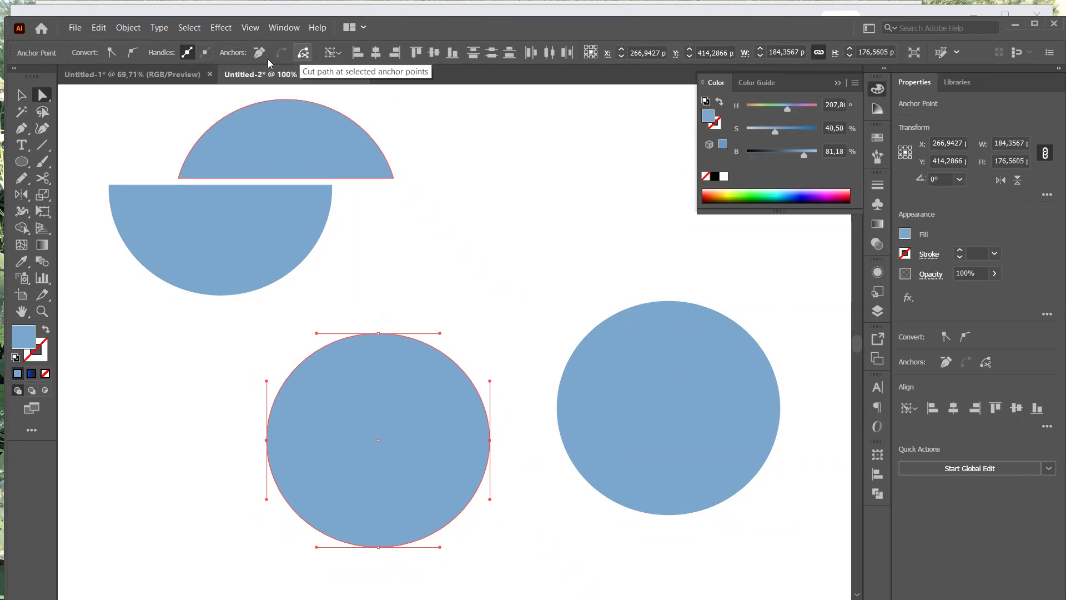
left_click(304, 52)
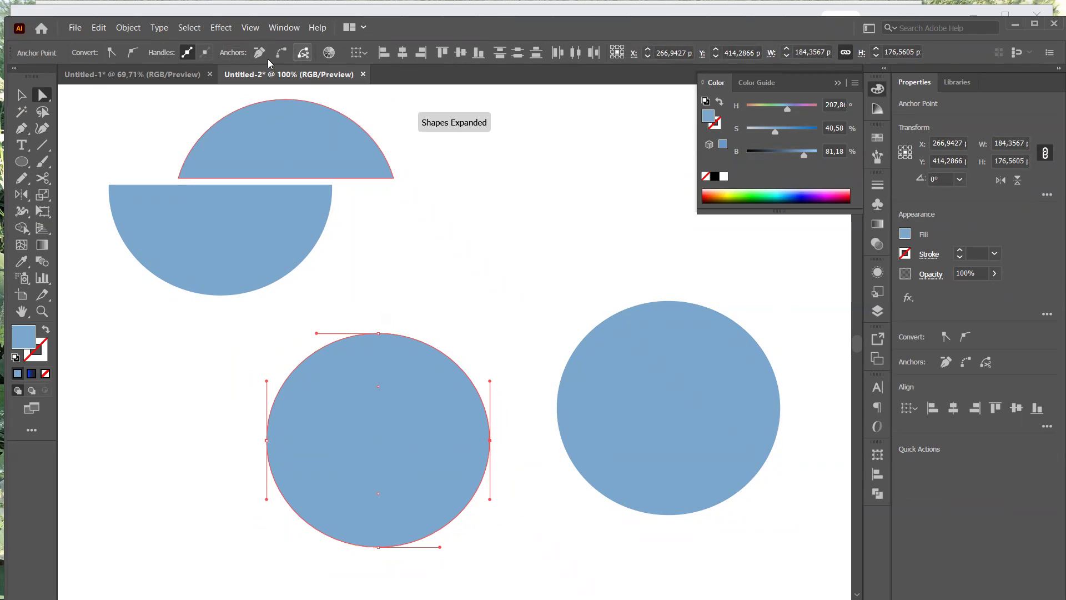
- Move the upper half of the cut circle up 8 px, away from the lower half
left_click(24, 96)
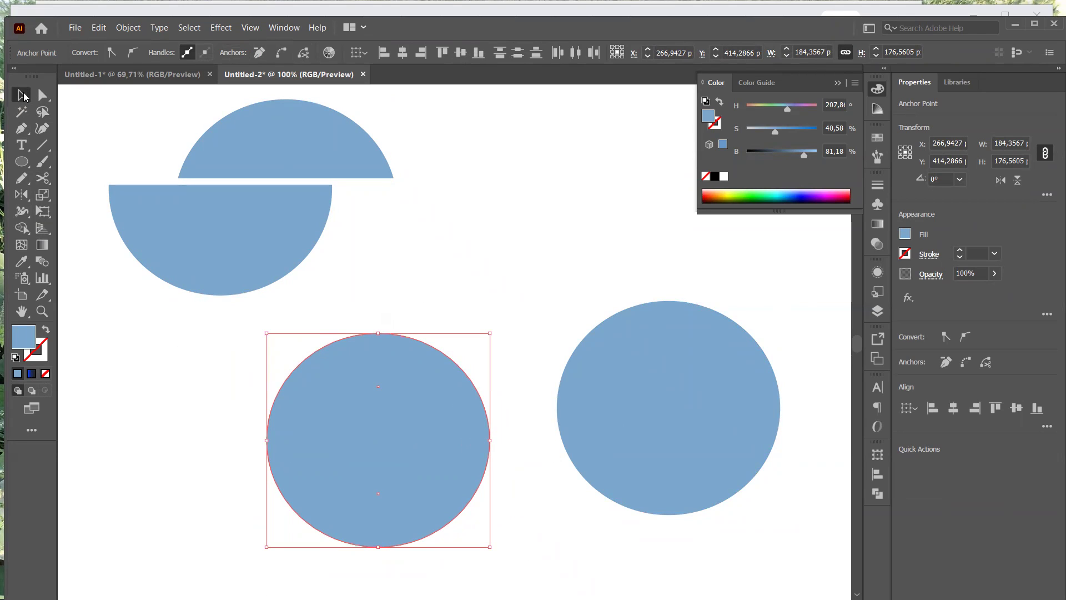
left_click(162, 448)
left_click(325, 392)
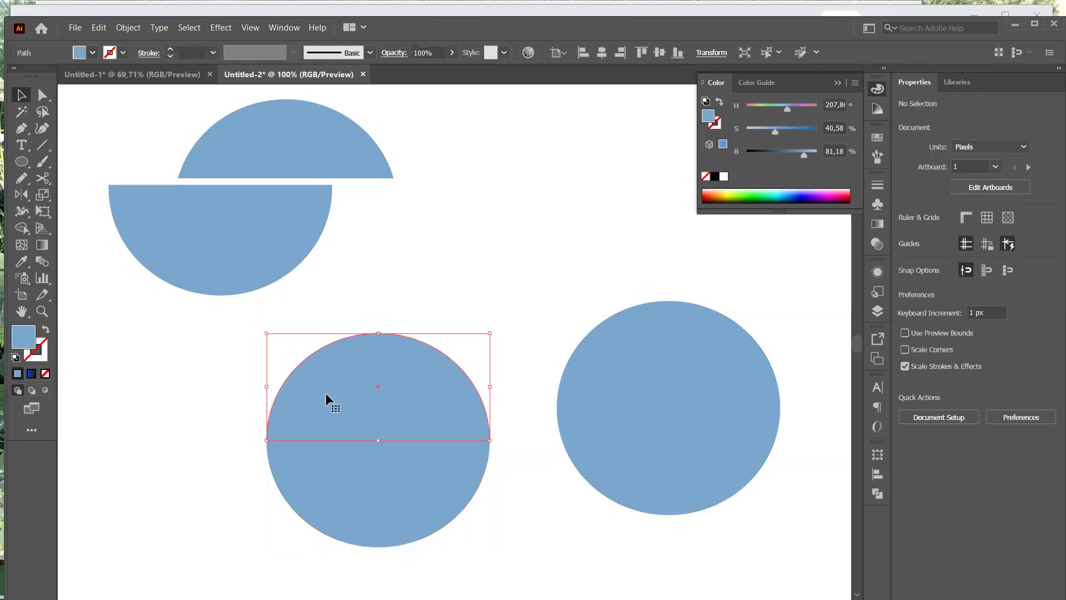
key("Up")
key("Up")
key("Up")
key("Up")
key("Up")
key("Up")
key("Up")
key("Up")
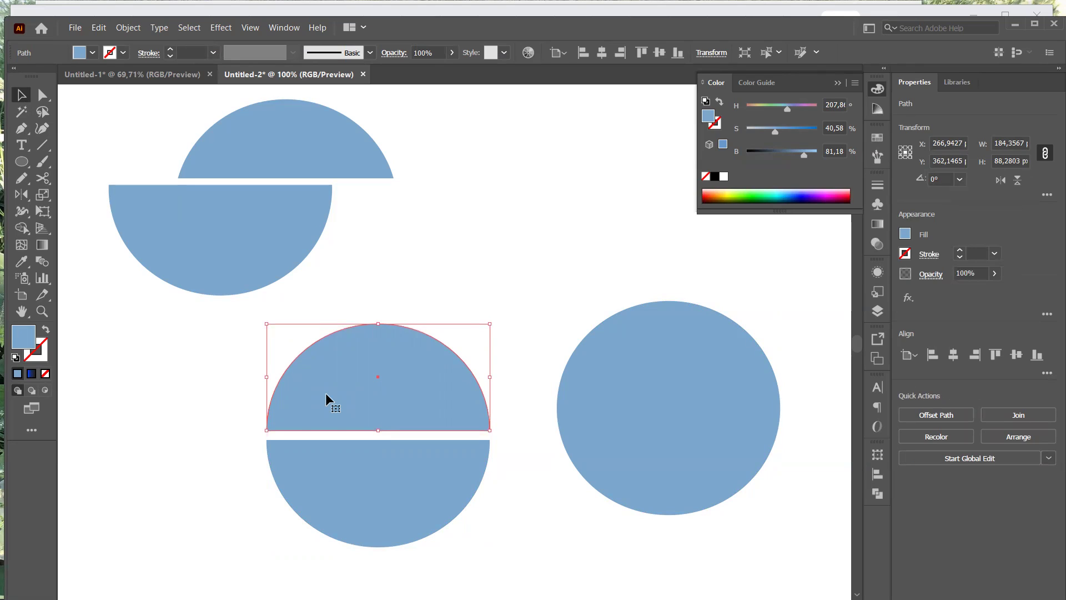
- Shift the upper half slightly left and down, and undo the move
mouse_move(326, 394)
left_mouse_down()
mouse_move(266, 395)
mouse_move(250, 444)
mouse_move(170, 442)
mouse_move(226, 445)
mouse_move(321, 398)
left_mouse_up()
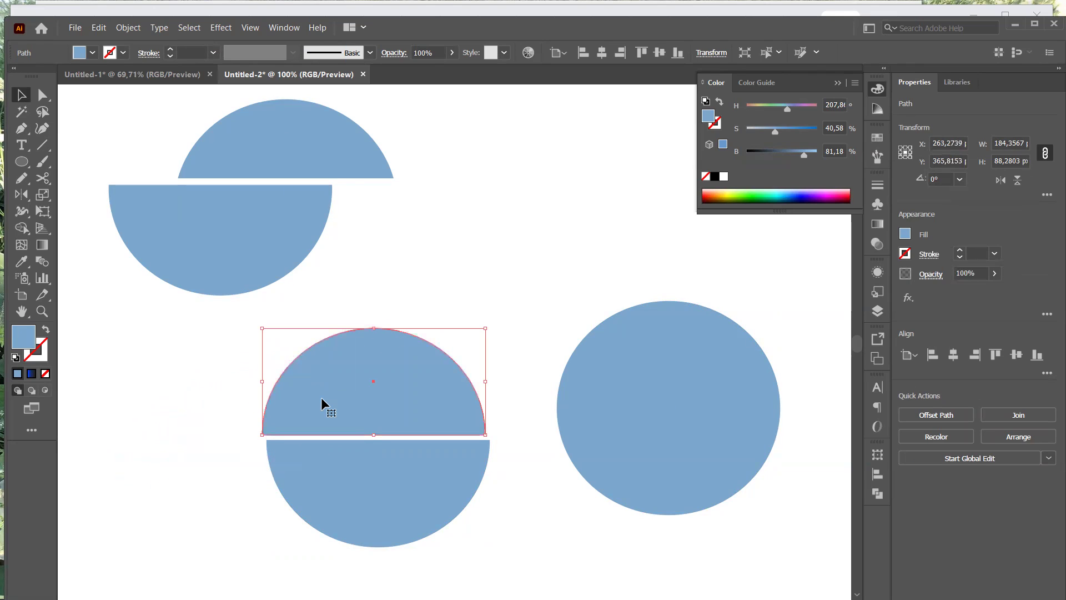
key("ctrl+z")
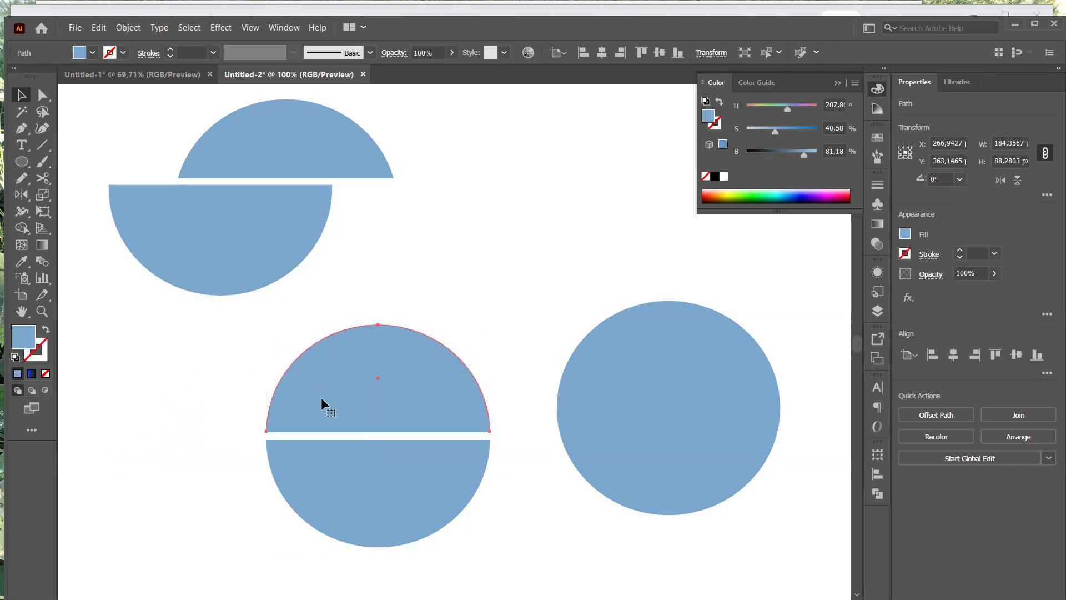
- Delete only the two halves of the cut circle and put a fresh duplicate of the whole circle in their place
left_click_drag(503, 280, 267, 545)
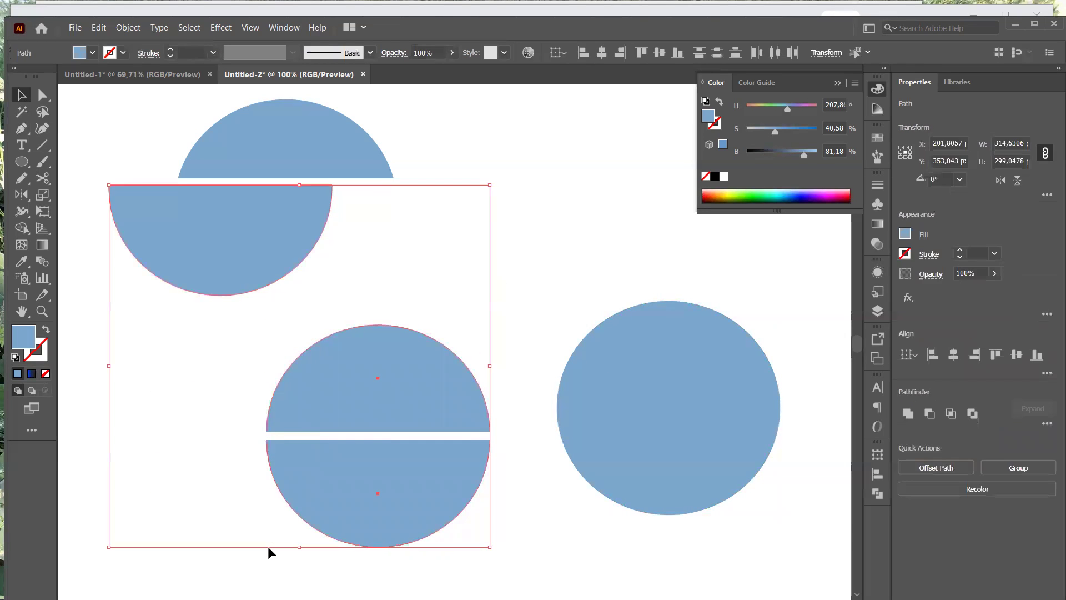
key("Delete")
key("ctrl+z")
left_click_drag(521, 554, 374, 402)
key("Delete")
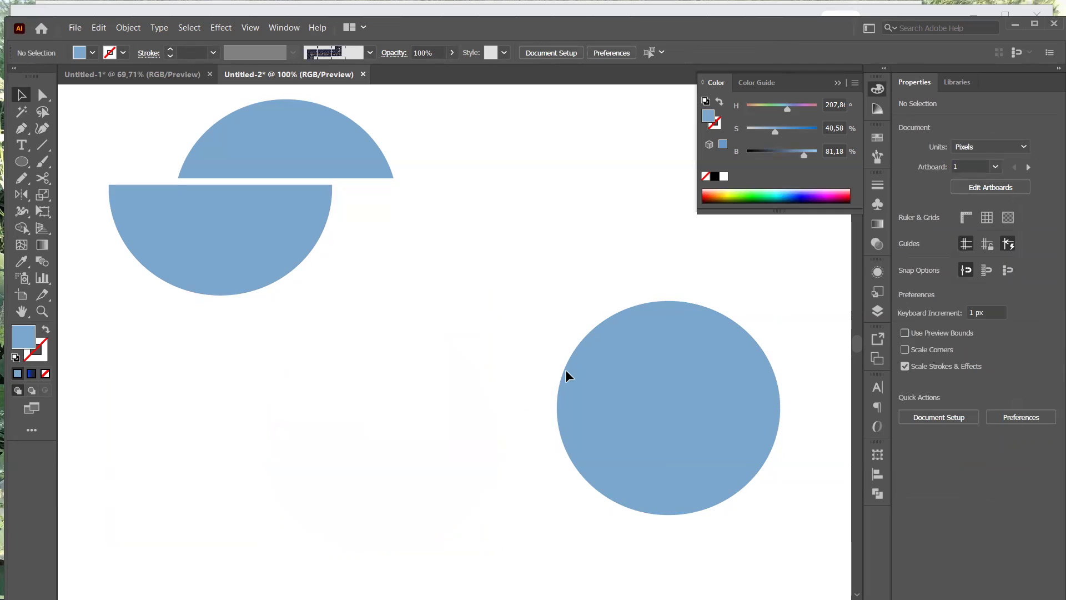
left_click(616, 376)
left_click_drag(618, 379, 336, 408)
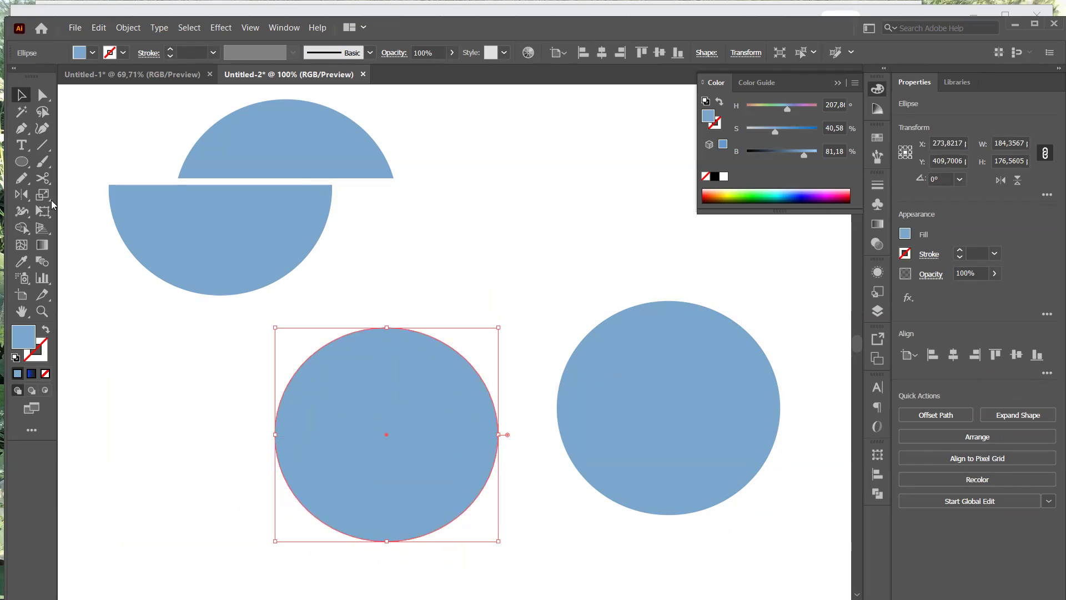
- Add five anchor points to the middle circle's outline with the Pen tool: upper left, upper right, lower right and two lower left
left_click(22, 128)
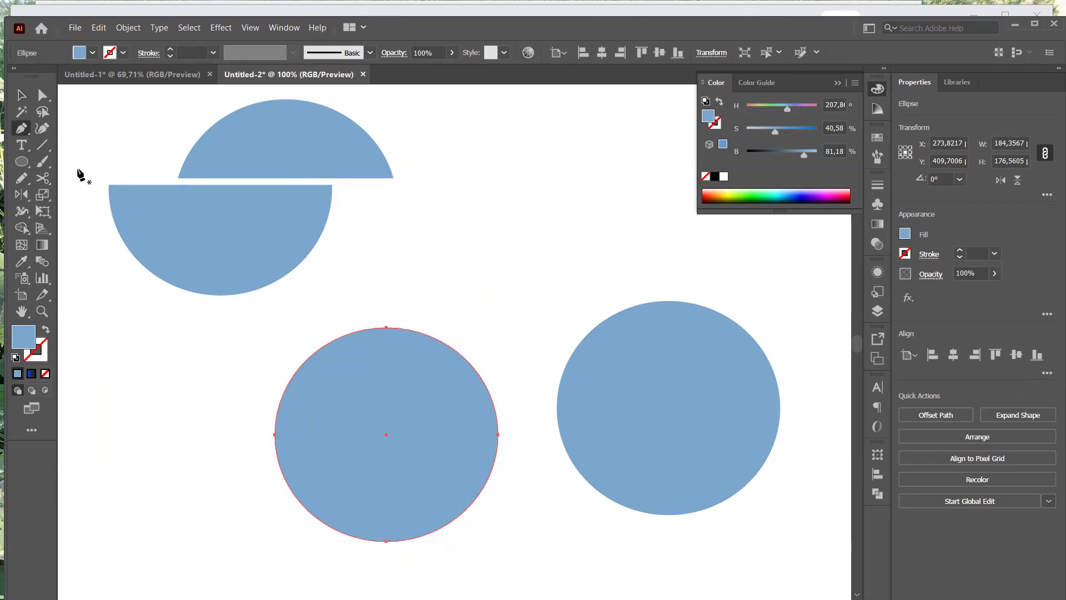
left_click(297, 373)
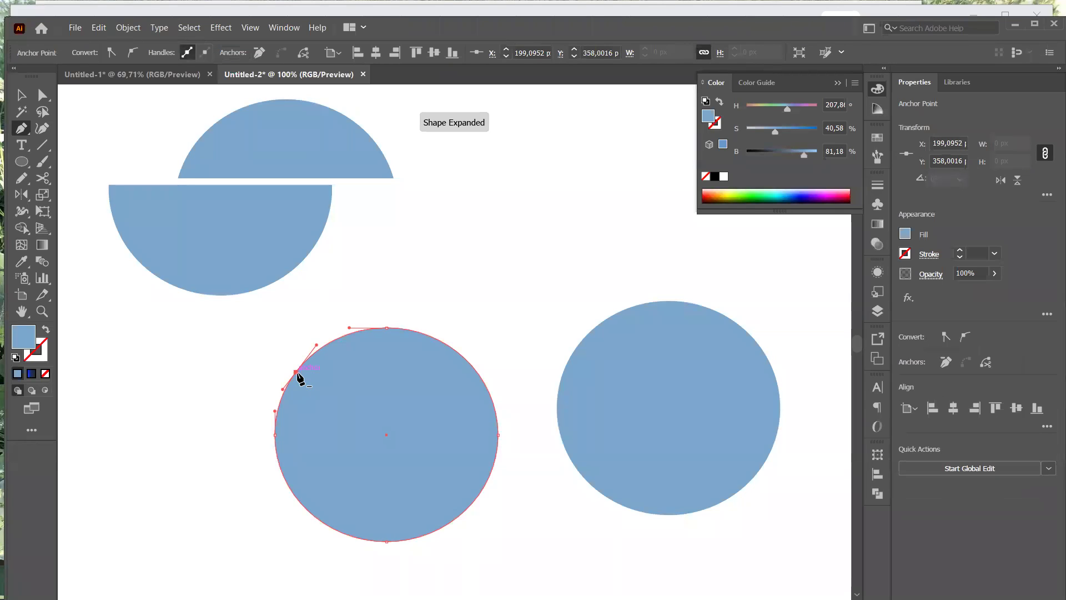
left_click(461, 355)
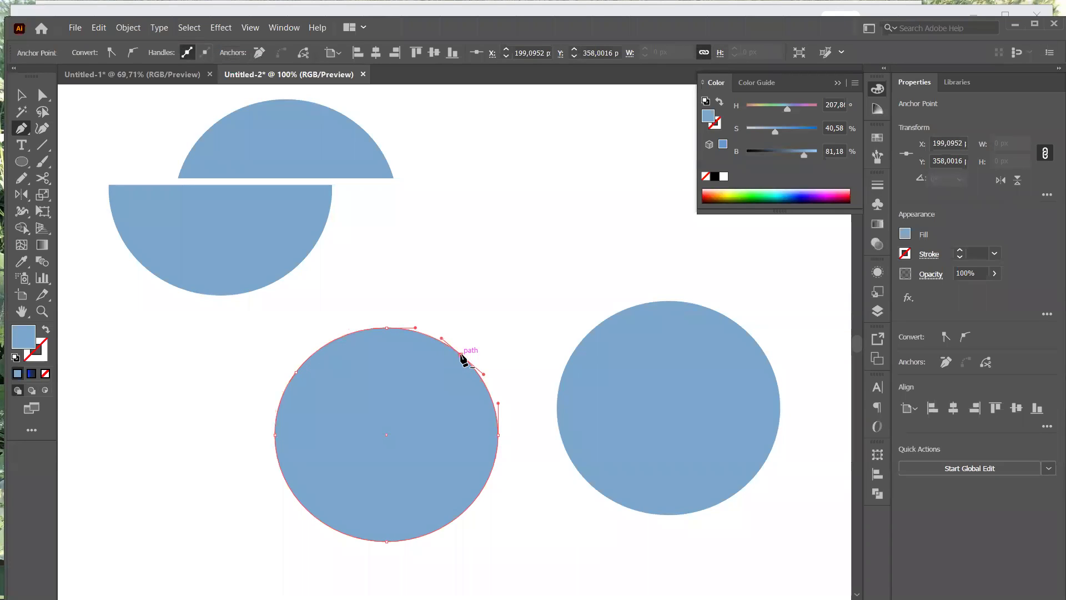
left_click(485, 484)
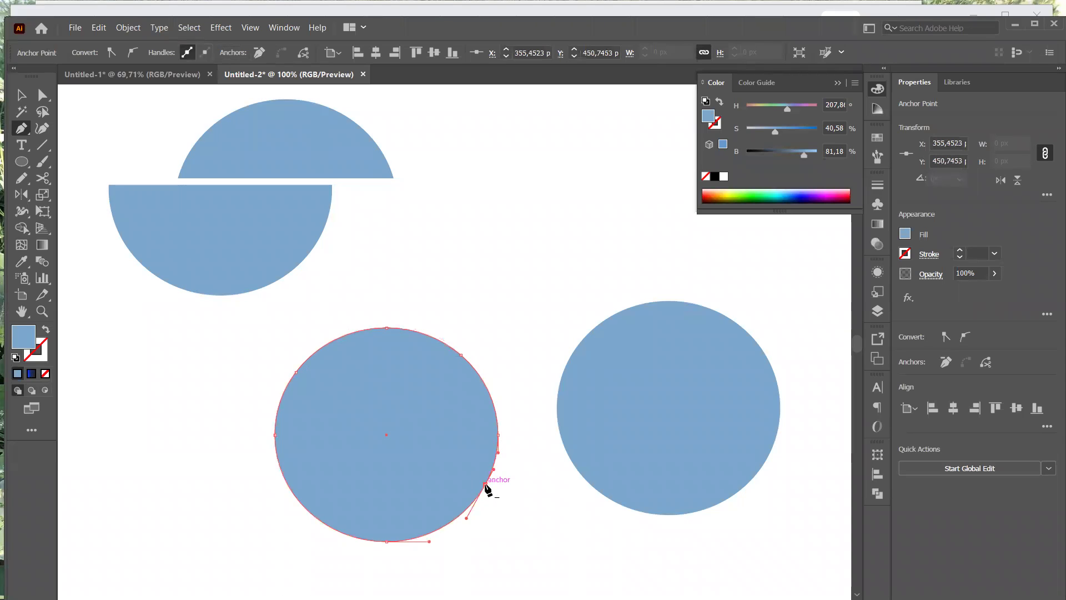
left_click(333, 529)
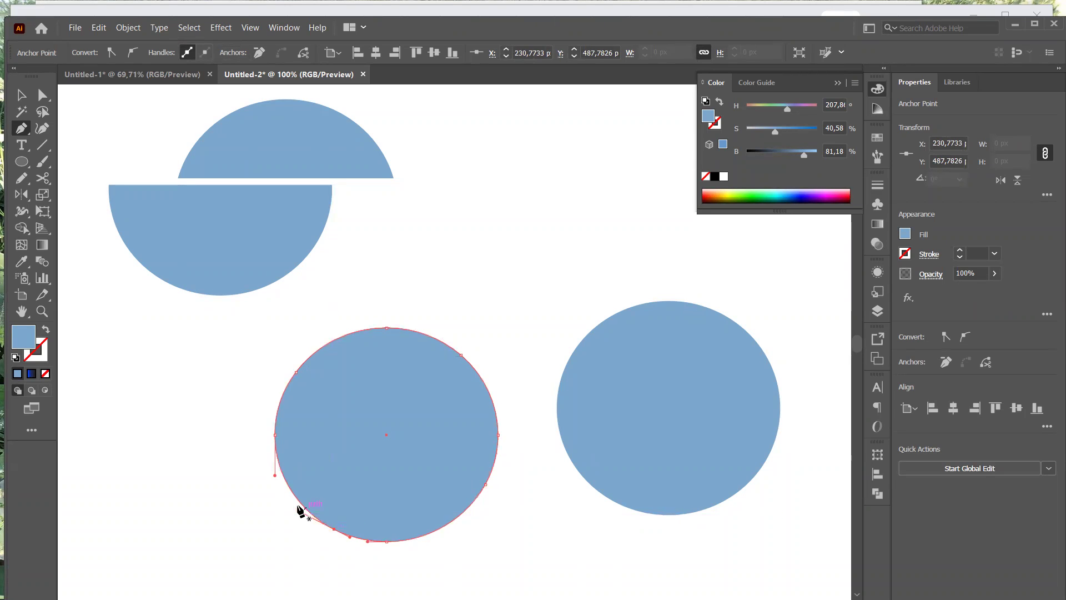
left_click(296, 497)
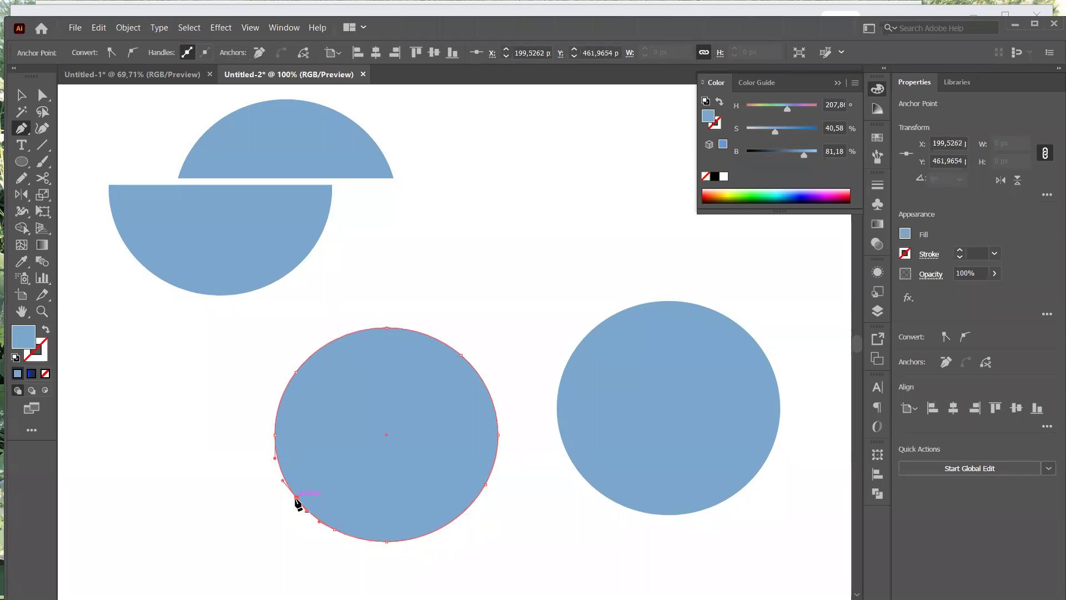
- Cut the middle circle's path at its rightmost anchor and the added lower-left anchor nearest the circle's bottom, selecting both with Direct Selection
left_click(39, 100)
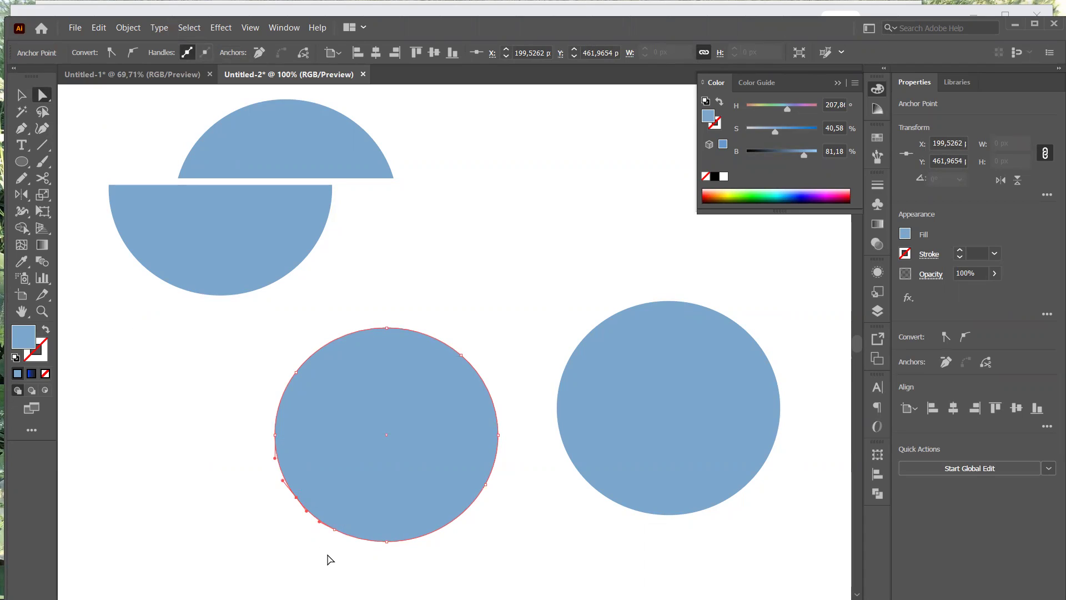
left_click(335, 530)
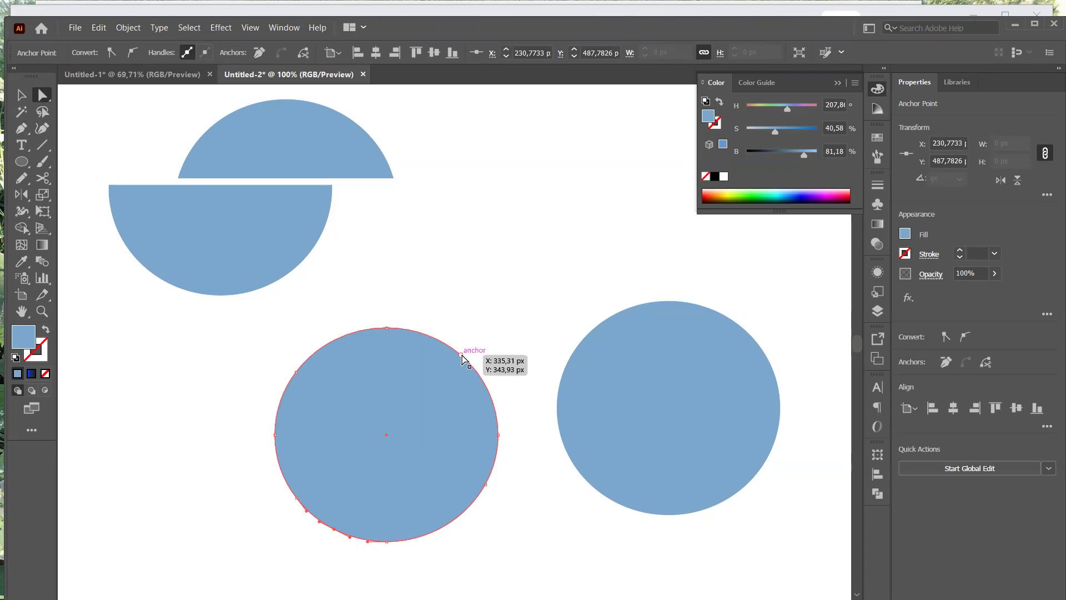
left_click(498, 434, "shift")
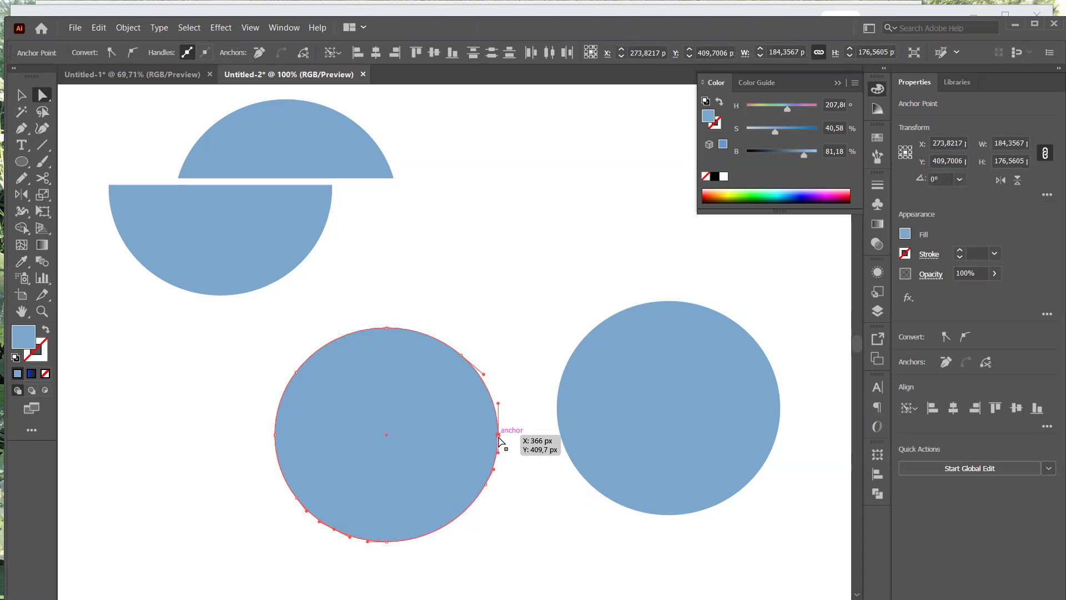
left_click(303, 52)
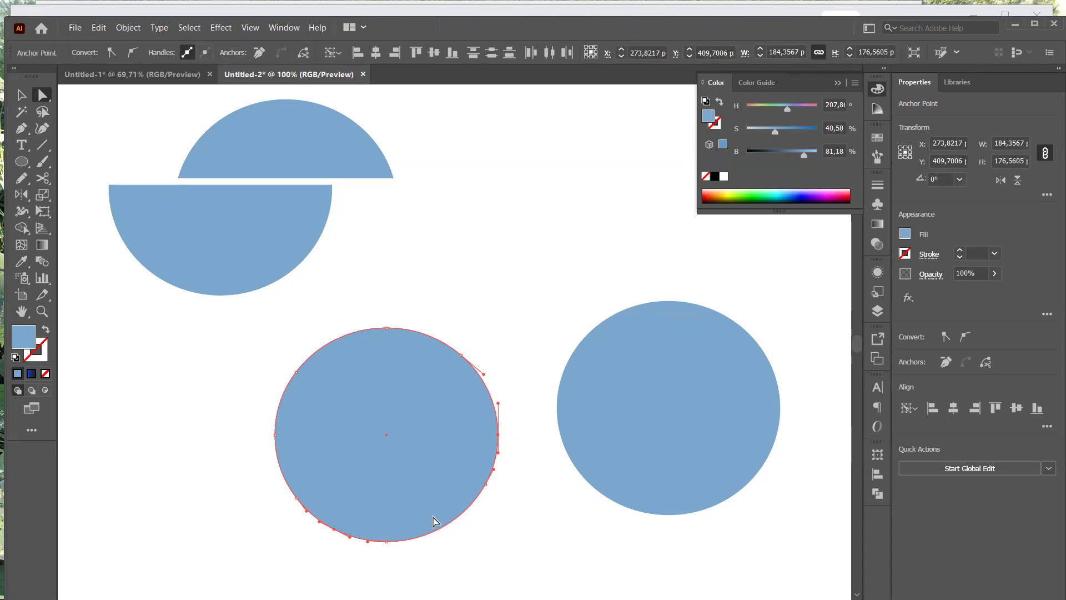
left_click(312, 59)
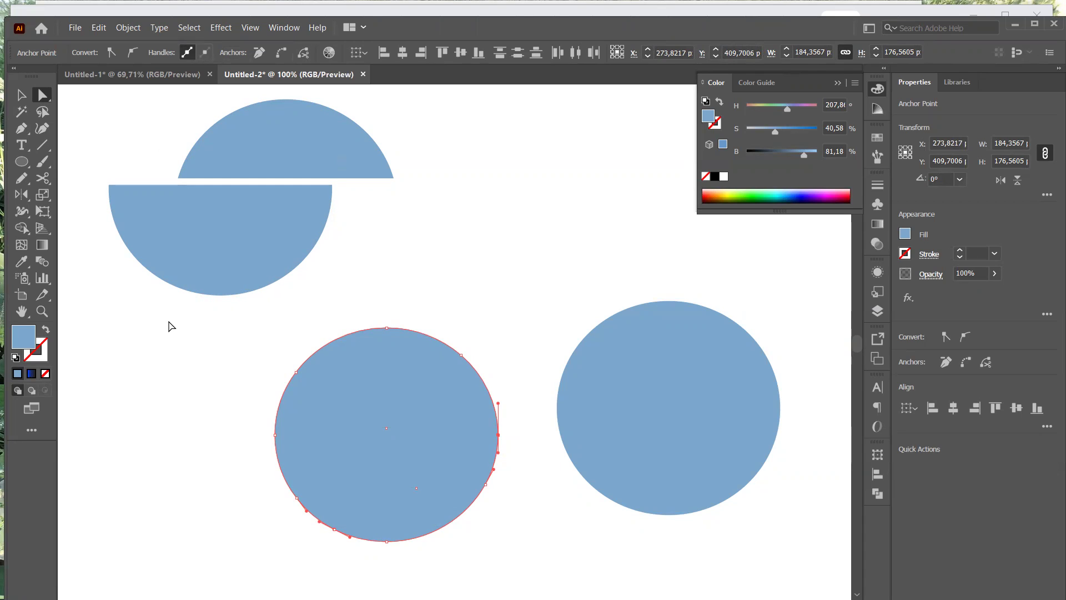
left_click(149, 348)
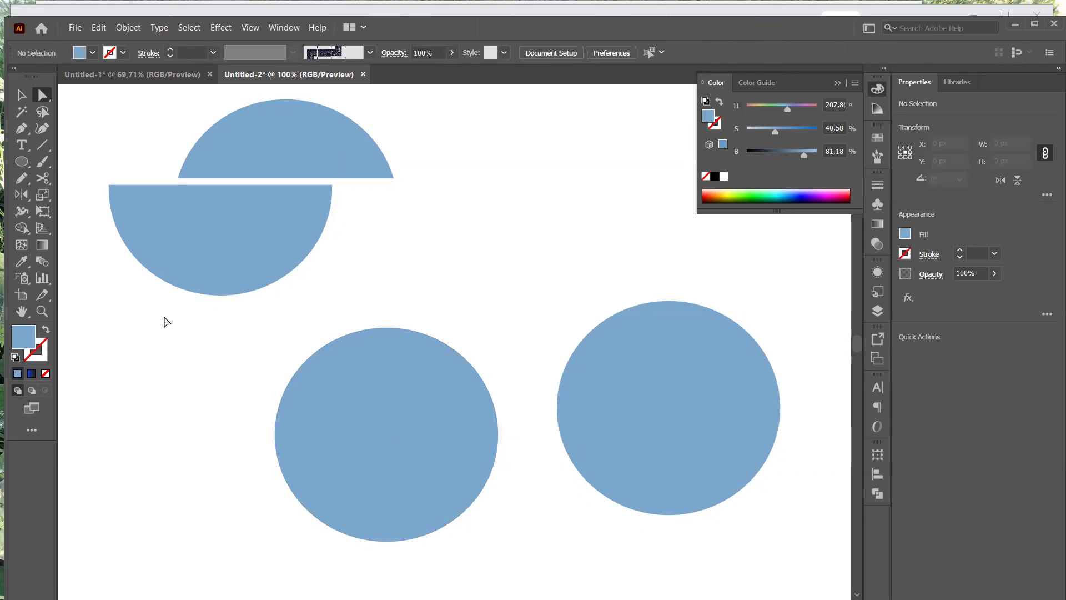
- Move the larger upper piece of the cut circle about 17 px left and slightly down, away from the smaller piece
key("v")
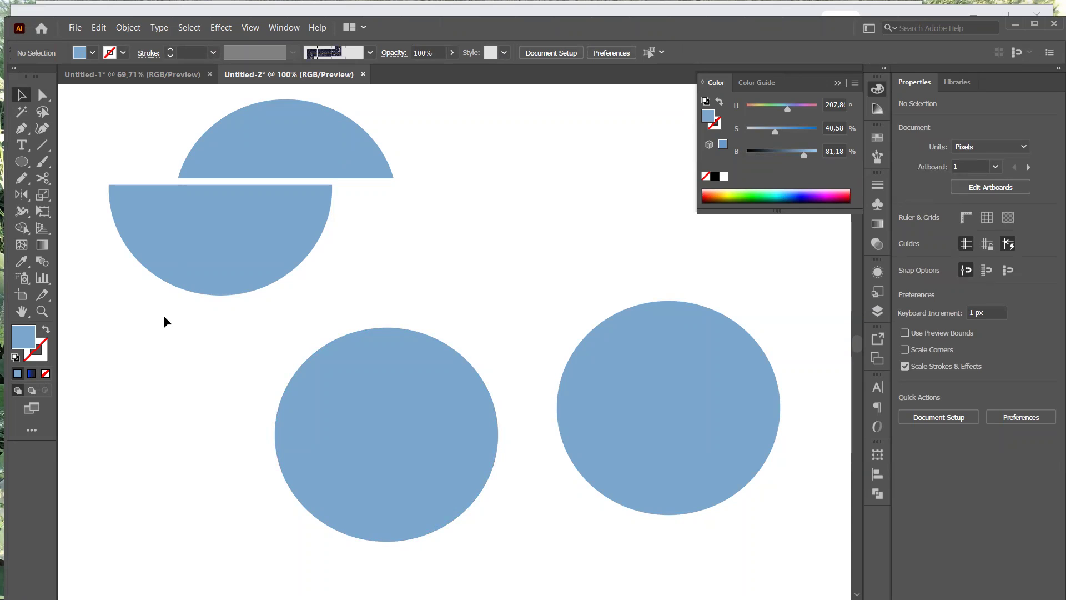
left_click(341, 389)
left_click_drag(341, 388, 320, 398)
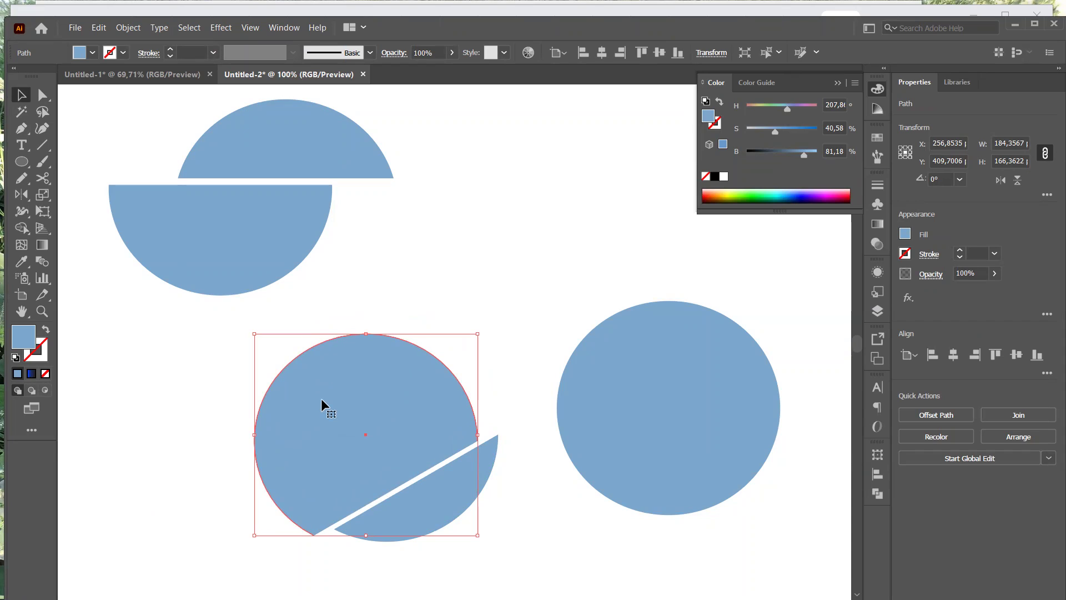
- Fill the larger piece with light orange at about 45% saturation, and move the smaller blue piece slightly left and down
left_click(715, 192)
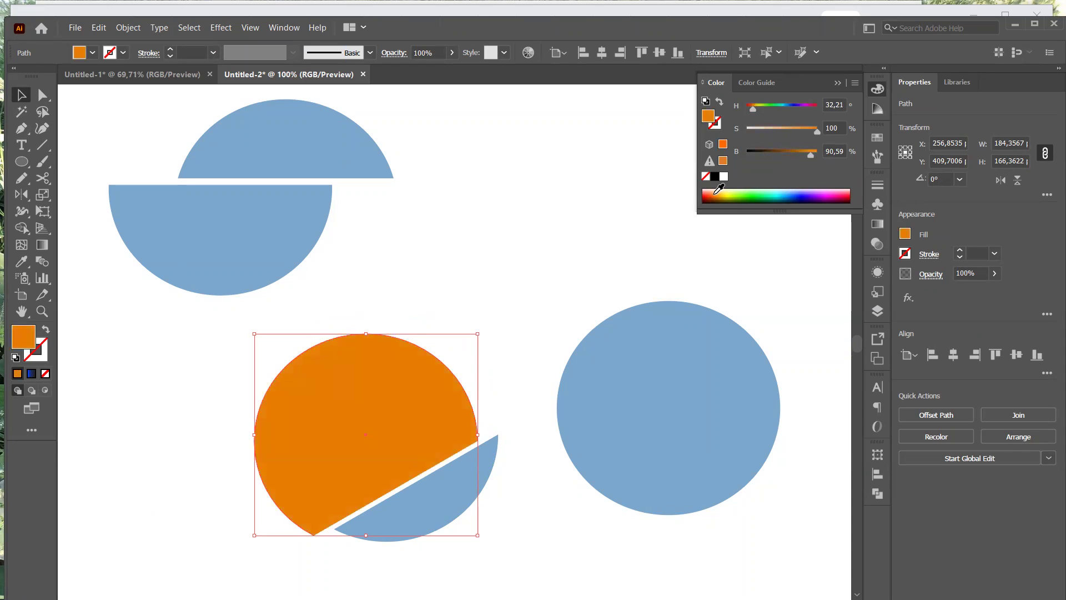
left_click(802, 127)
left_click(777, 129)
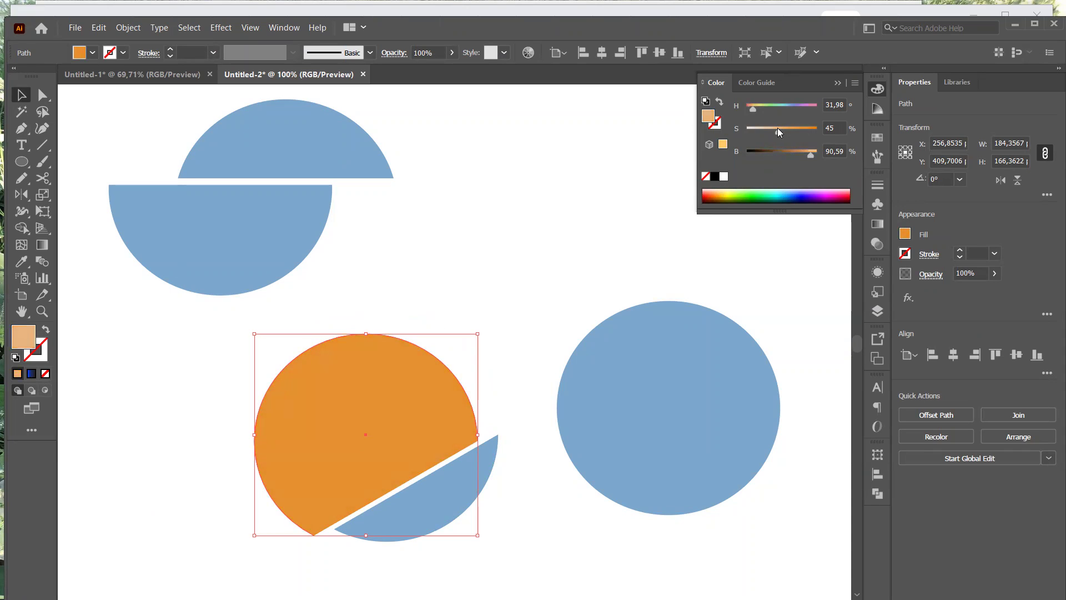
left_click(529, 486)
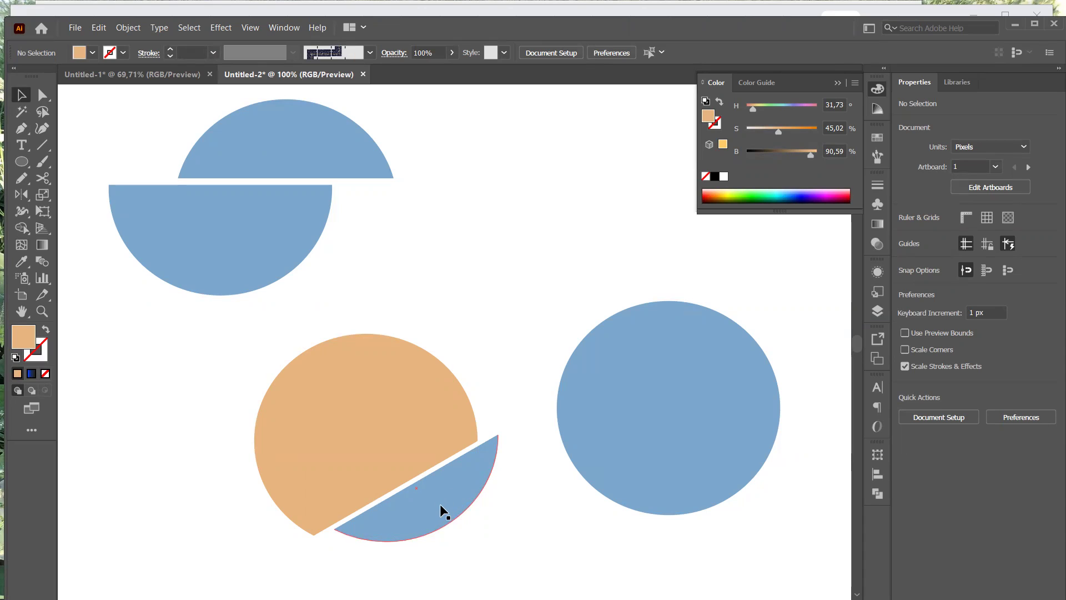
left_click_drag(440, 505, 415, 522)
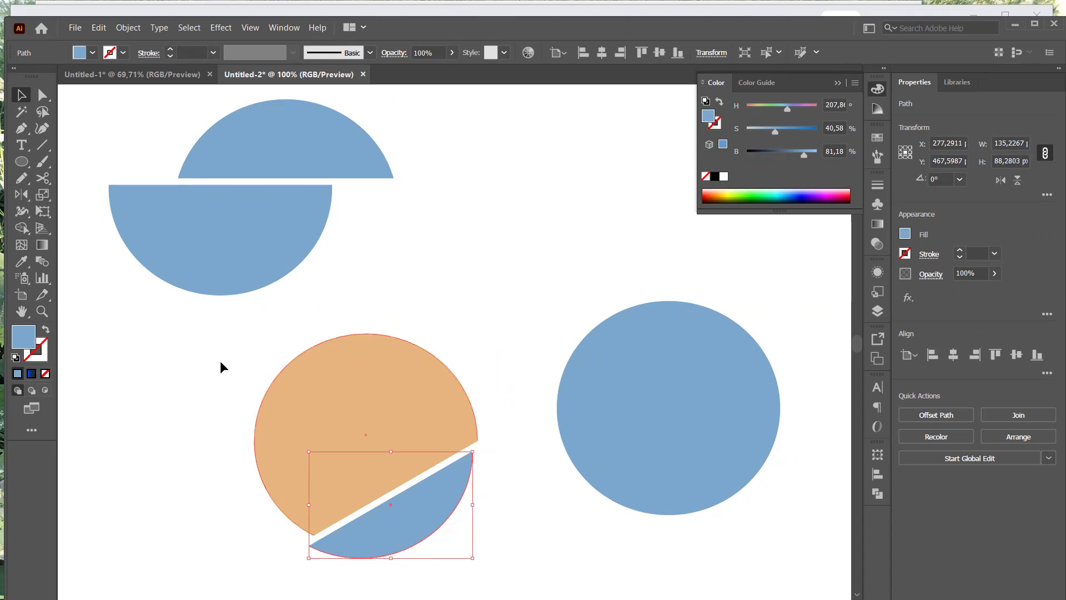
- Shrink the remaining whole blue circle to about 143 × 137 px and move it higher on the artboard
scroll(310, 354, "up", 1)
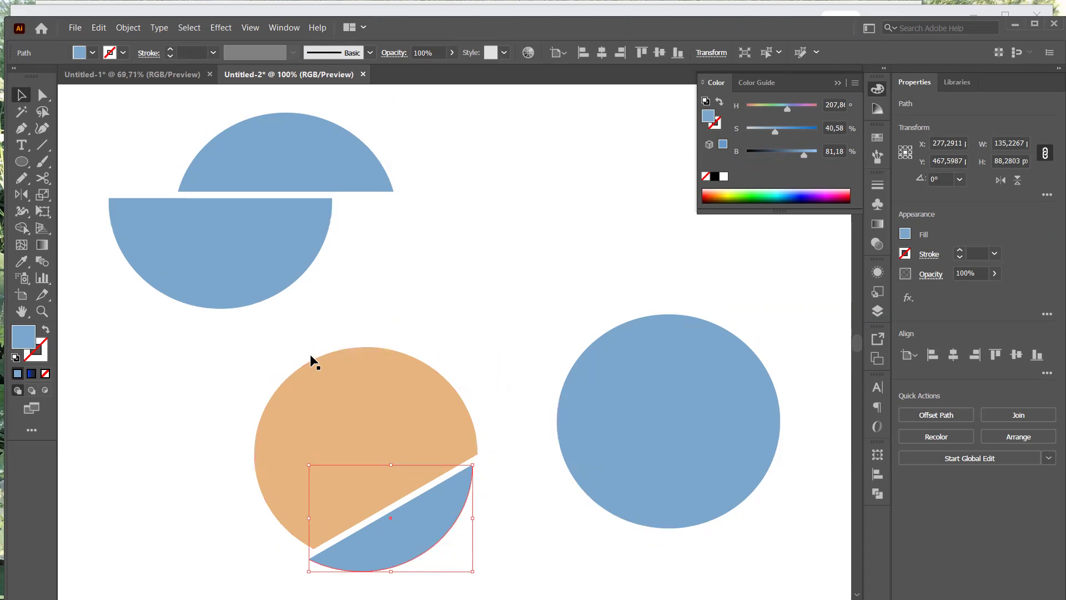
scroll(309, 355, "down", 3)
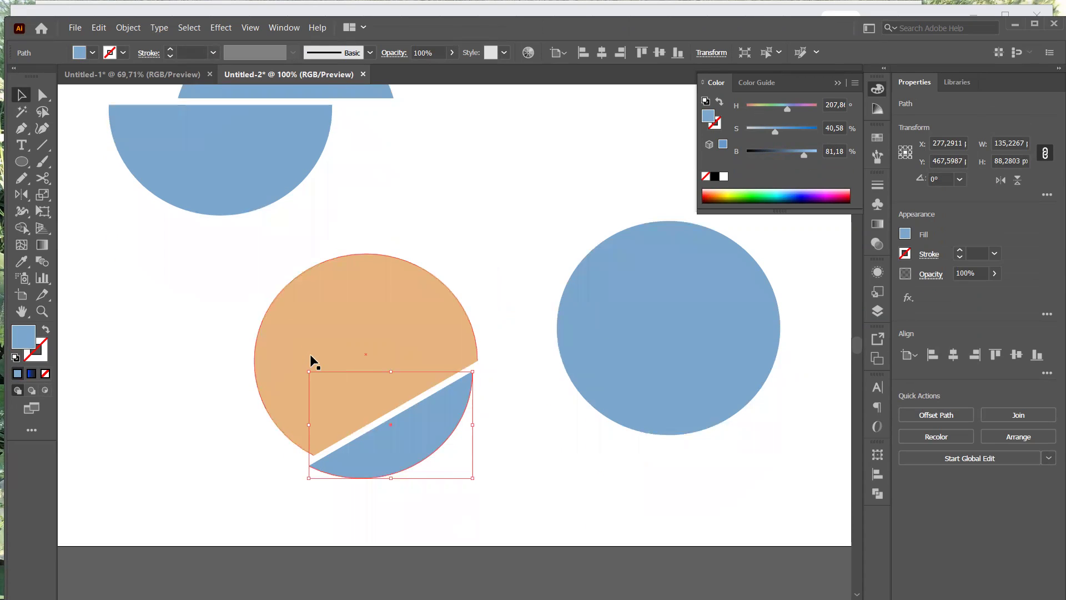
scroll(310, 354, "up", 2)
scroll(310, 354, "right", 5)
scroll(310, 355, "right", 1)
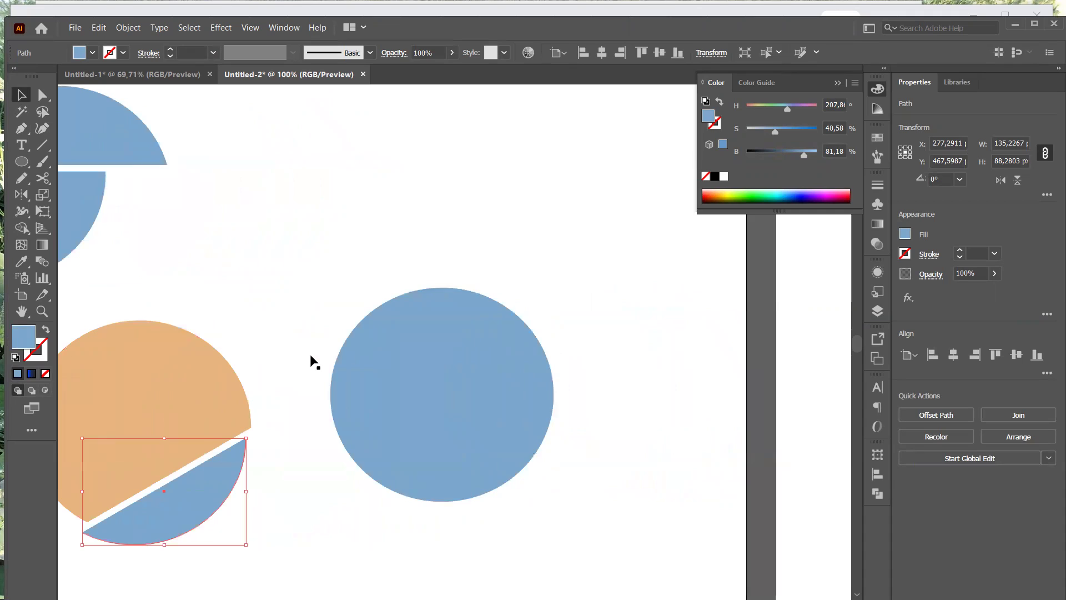
scroll(310, 354, "left", 1)
left_click(418, 388)
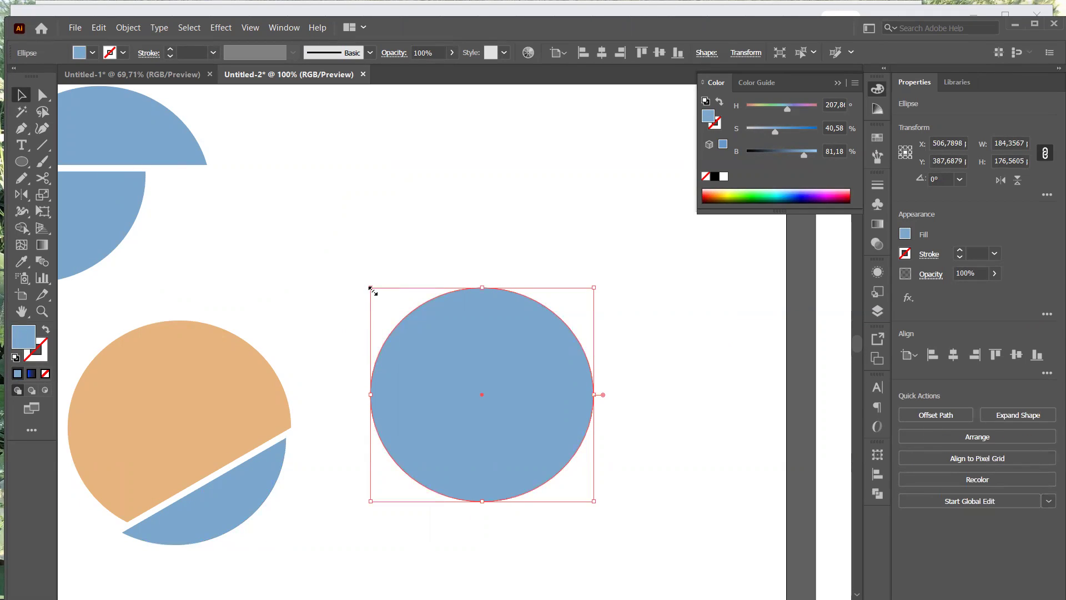
left_click_drag(371, 287, 404, 336)
left_click_drag(473, 394, 478, 248)
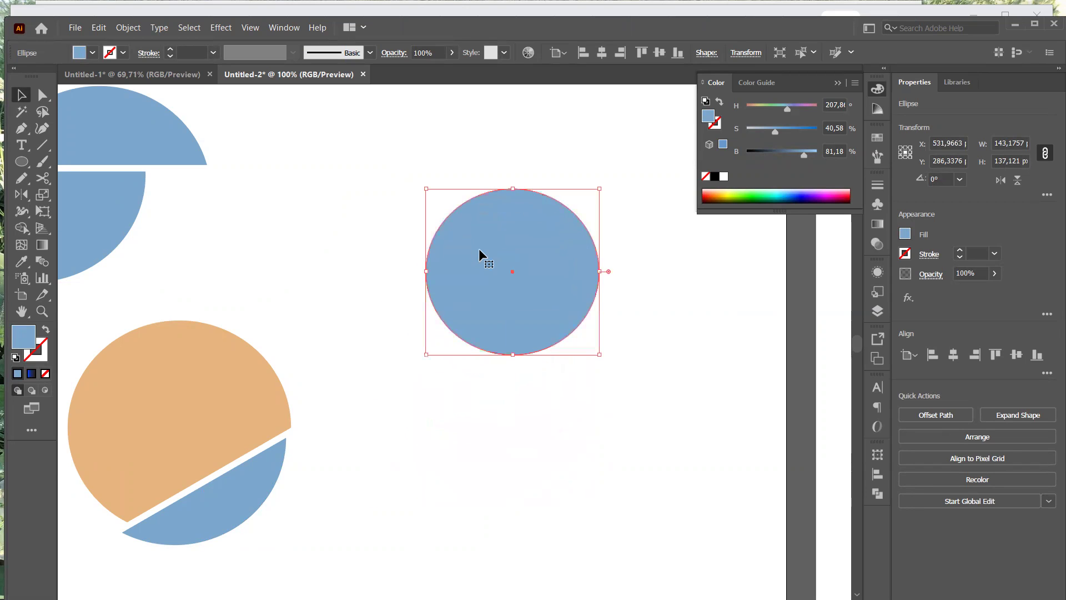
- Duplicate the shrunken blue circle straight down by about 93 px so the two circles overlap
key("ctrl+shift+b")
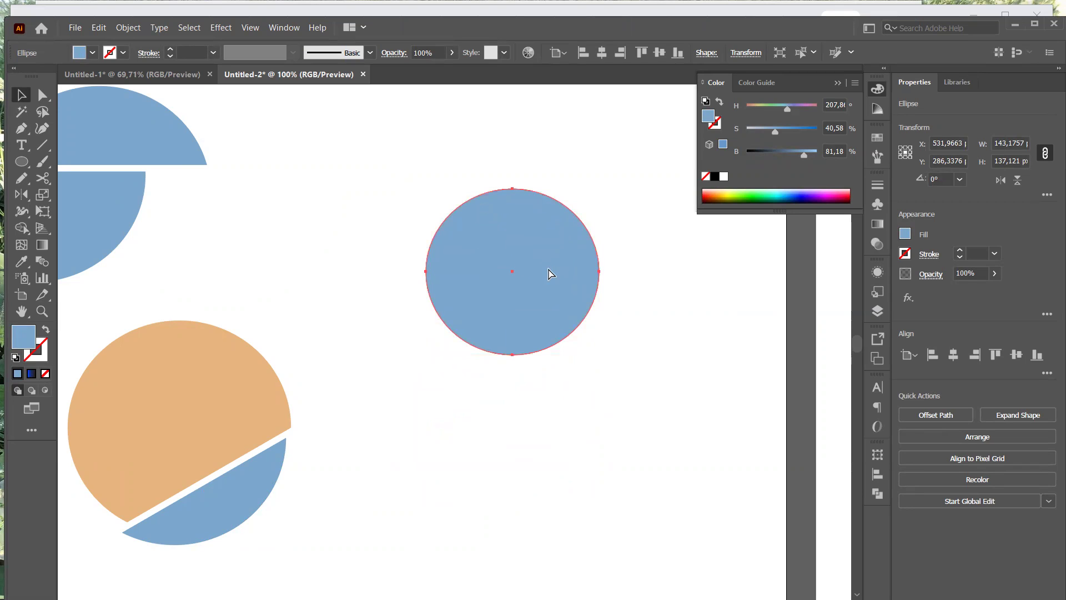
left_click_drag(548, 270, 547, 384)
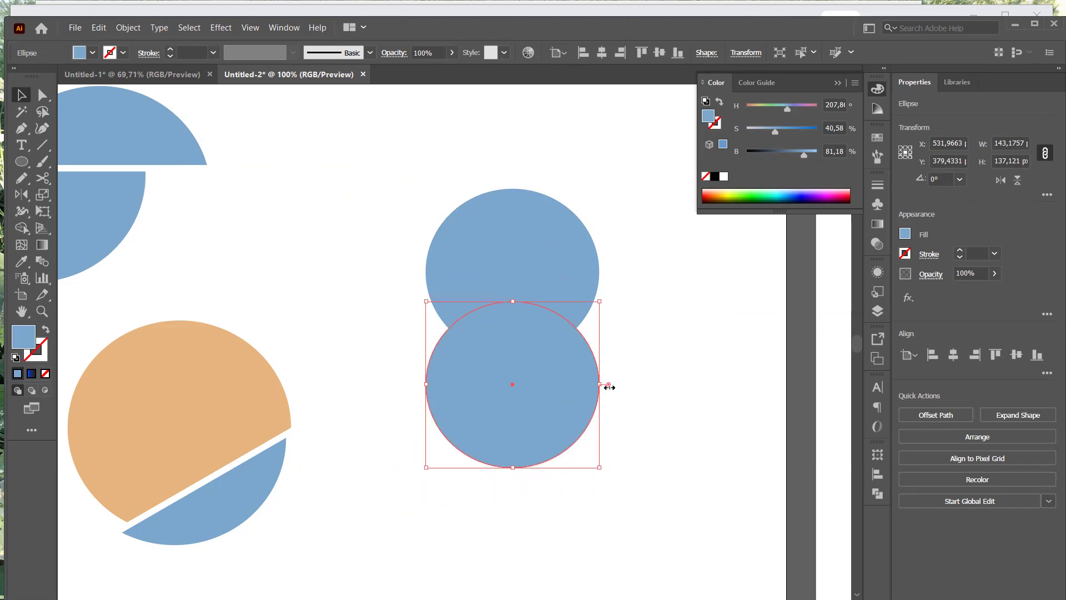
left_click(633, 391)
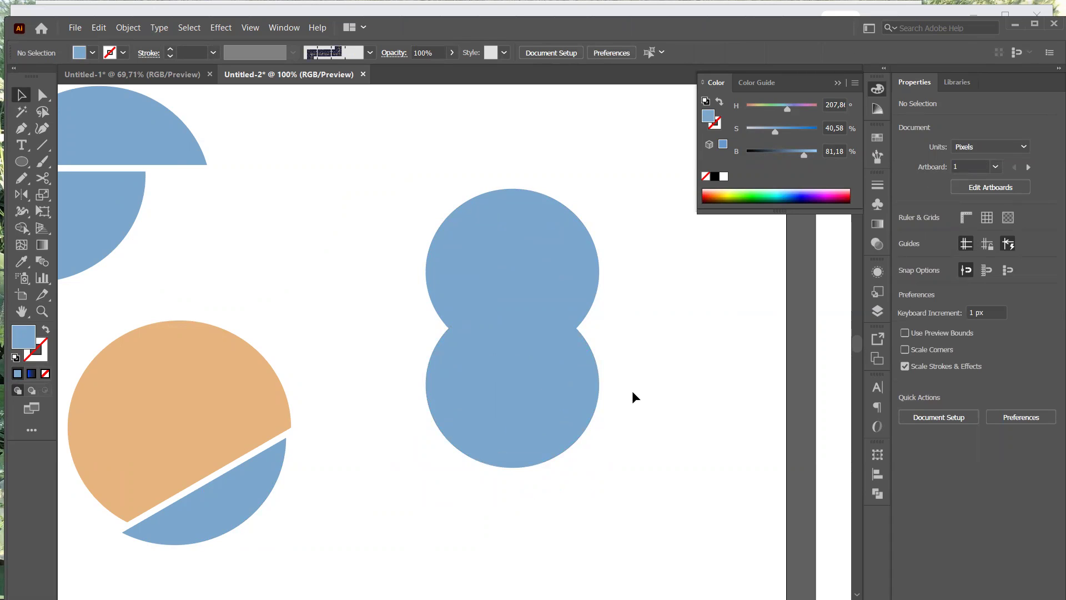
- Enlarge the lower duplicate circle to about 218 × 209 px and centre it horizontally beneath the upper circle
left_click(562, 405)
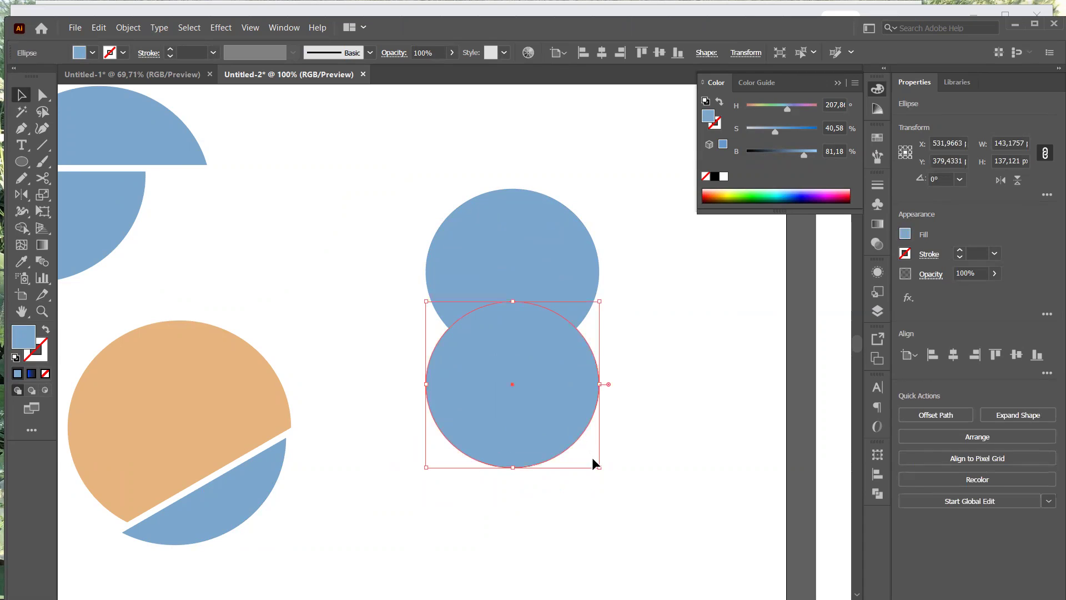
left_click_drag(598, 465, 690, 554)
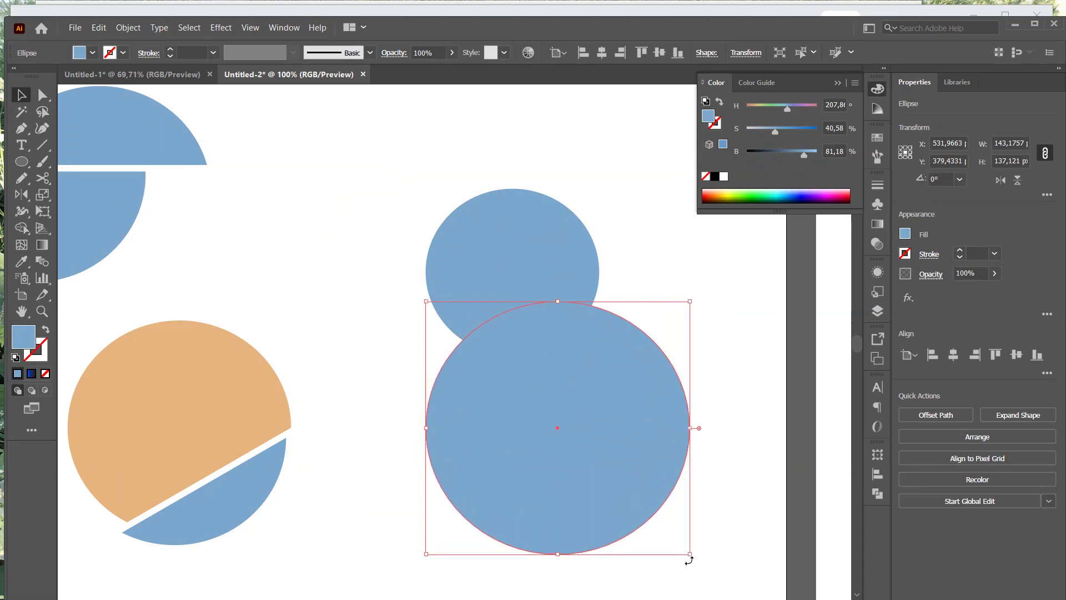
left_click_drag(595, 486, 551, 454)
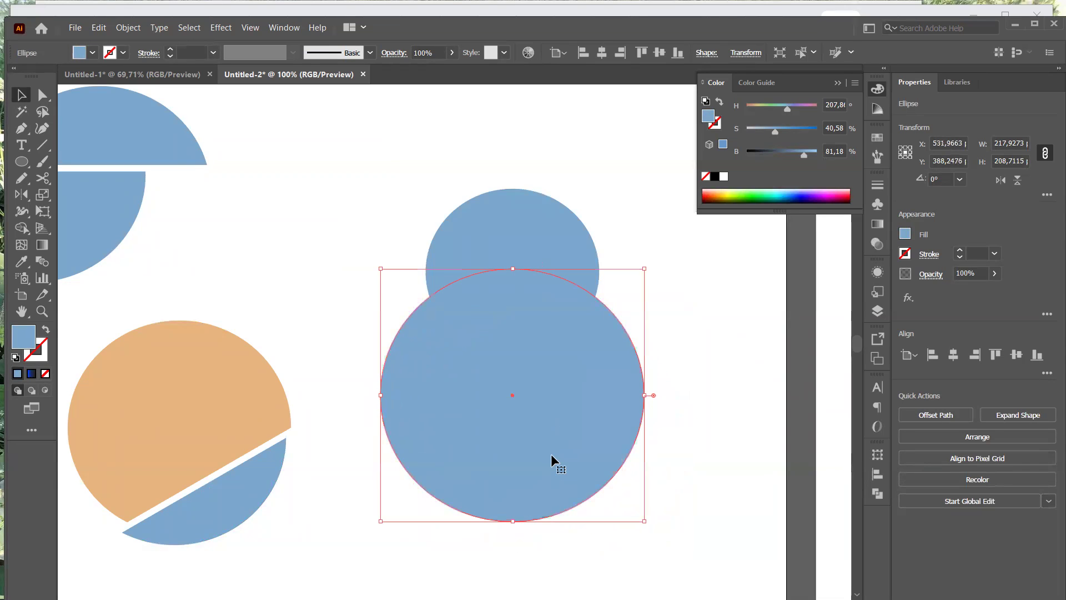
left_click(703, 527)
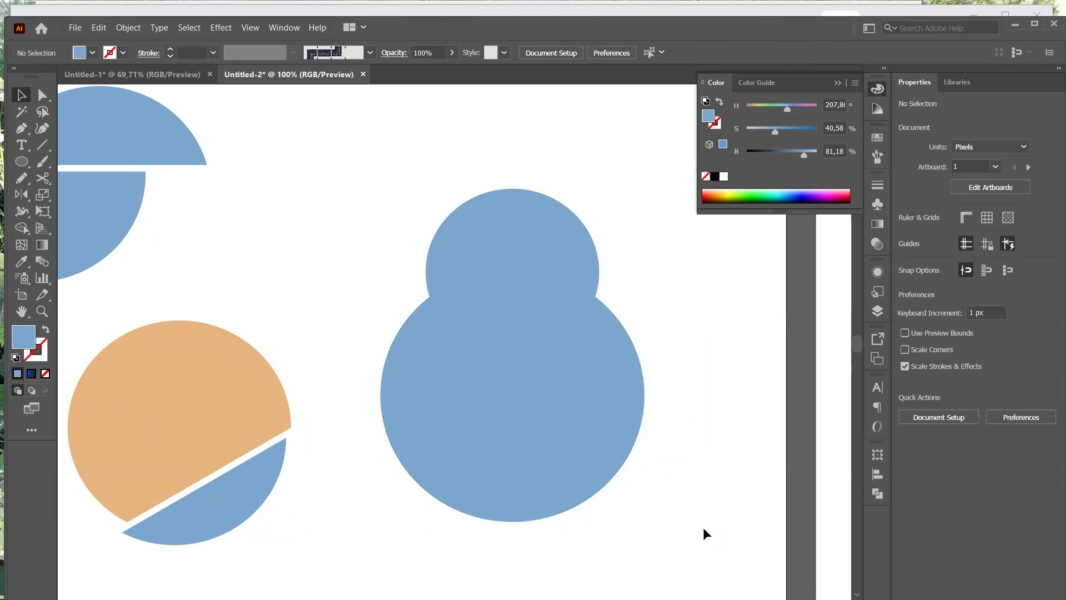
- Shrink the duplicate circle to about 44.5 × 42.6 px and place it beside the larger circle's lower-left edge
left_click(569, 478)
left_click_drag(646, 523, 441, 322)
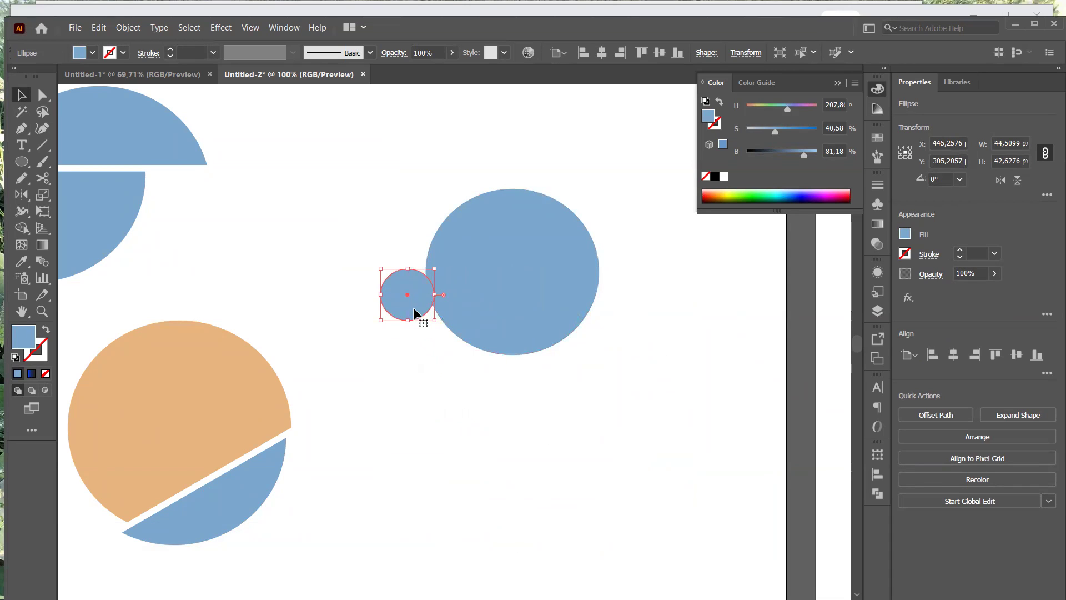
left_click_drag(414, 308, 428, 359)
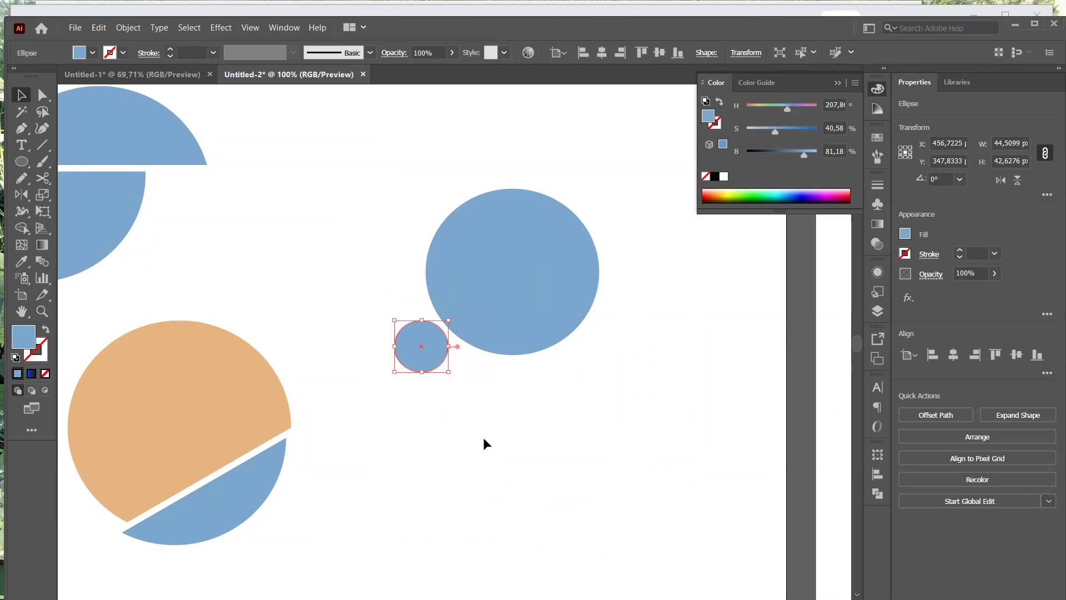
- Move the small circle onto the upper-right edge of the larger blue circle so they overlap
left_click(481, 437)
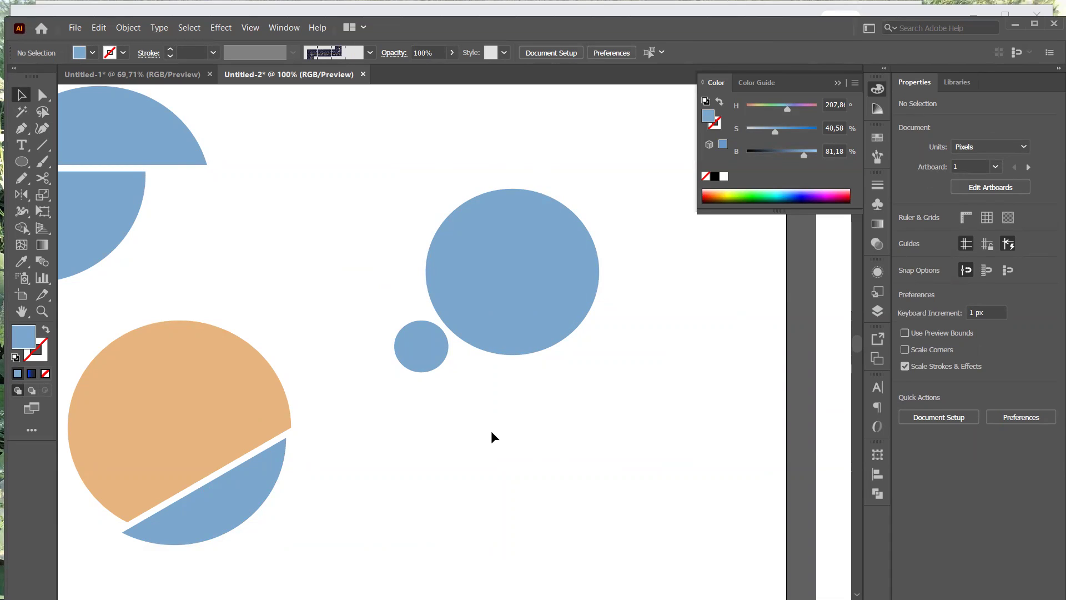
left_click(416, 352)
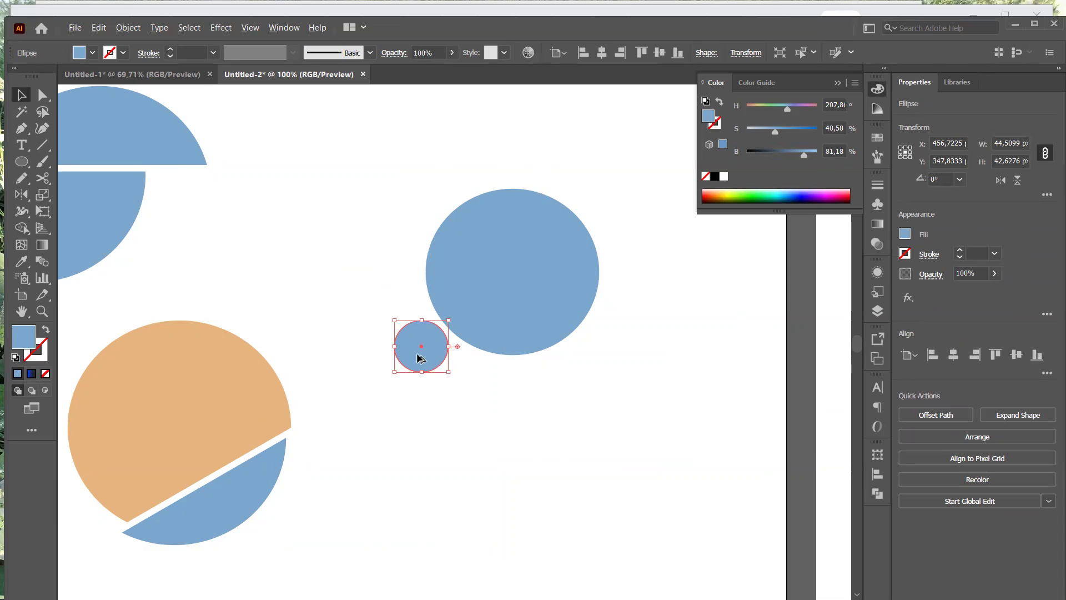
left_click_drag(417, 350, 597, 205)
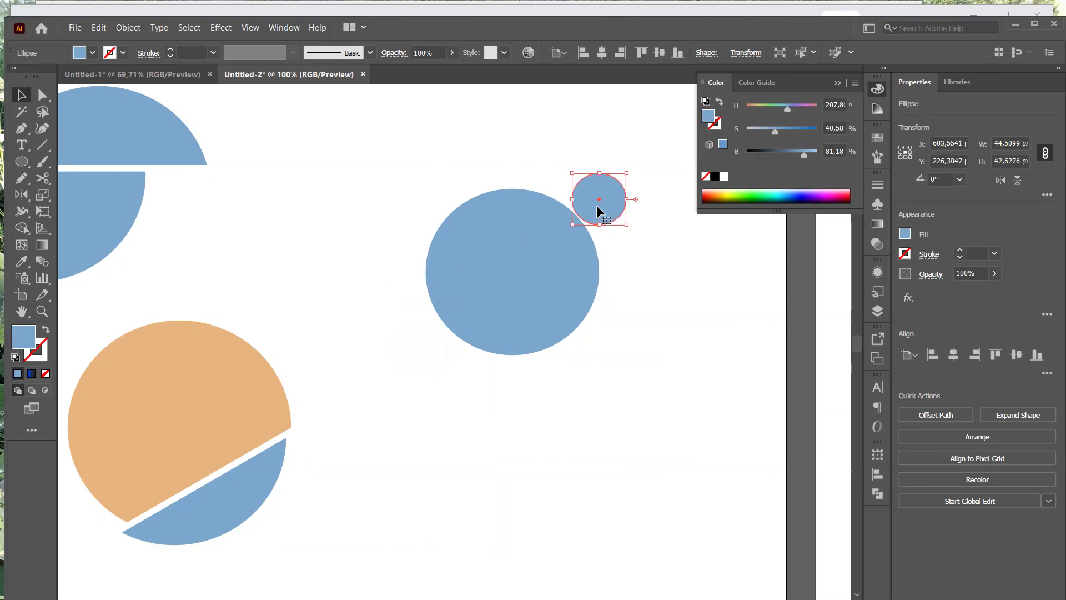
- Undo the small circle's last move and place a copy of it beside the large circle's upper-right edge
key("ctrl+z")
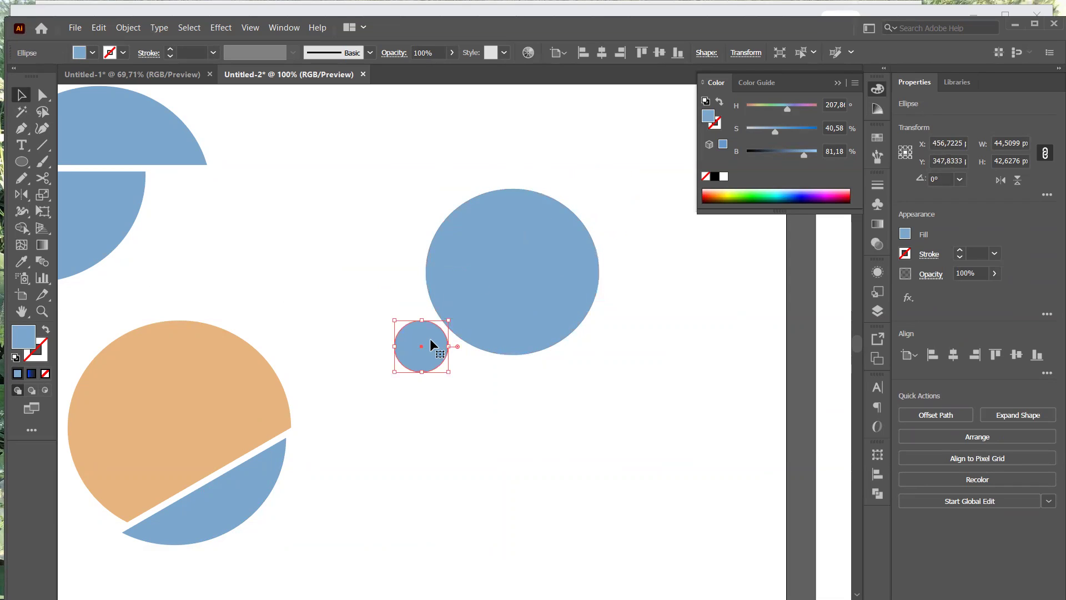
left_click_drag(434, 344, 604, 186)
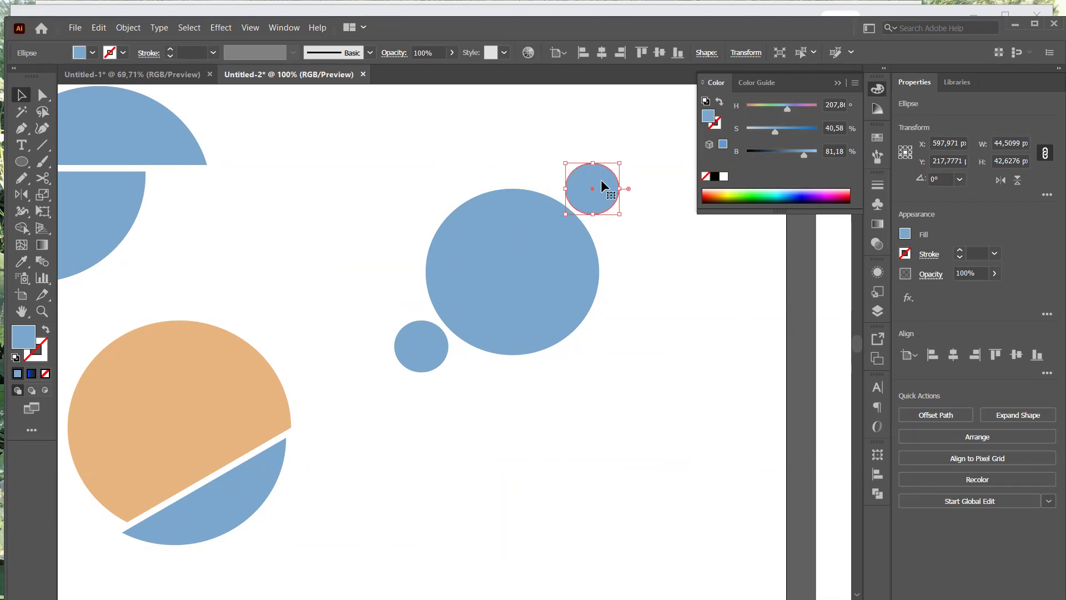
left_click(647, 287)
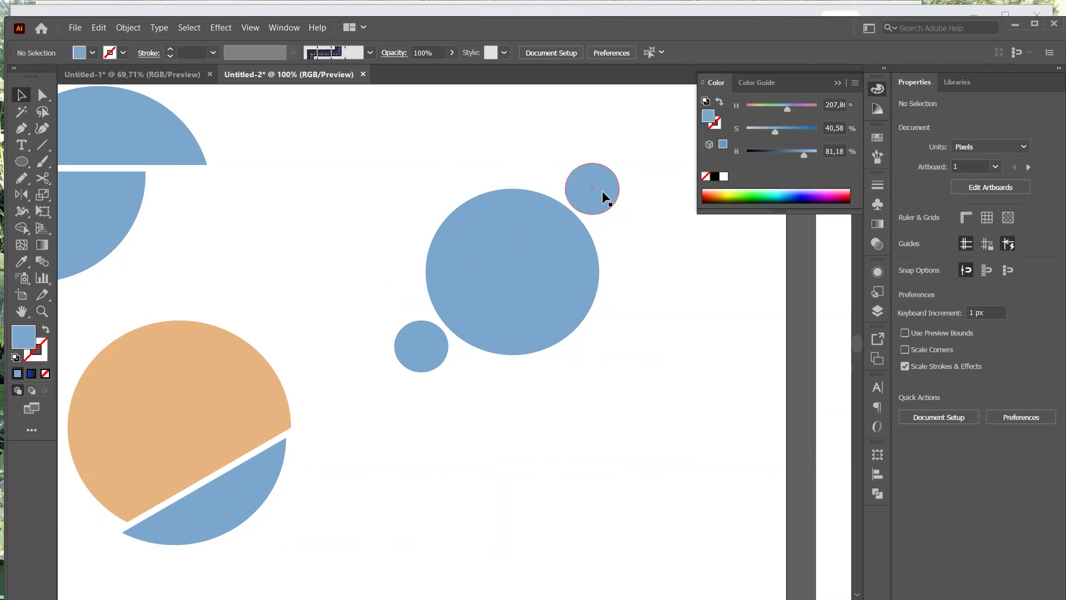
- Place one small circle on each side of the large circle, at slightly different heights, with gaps of about 8 px
left_click_drag(603, 191, 591, 215)
left_click_drag(430, 345, 528, 355)
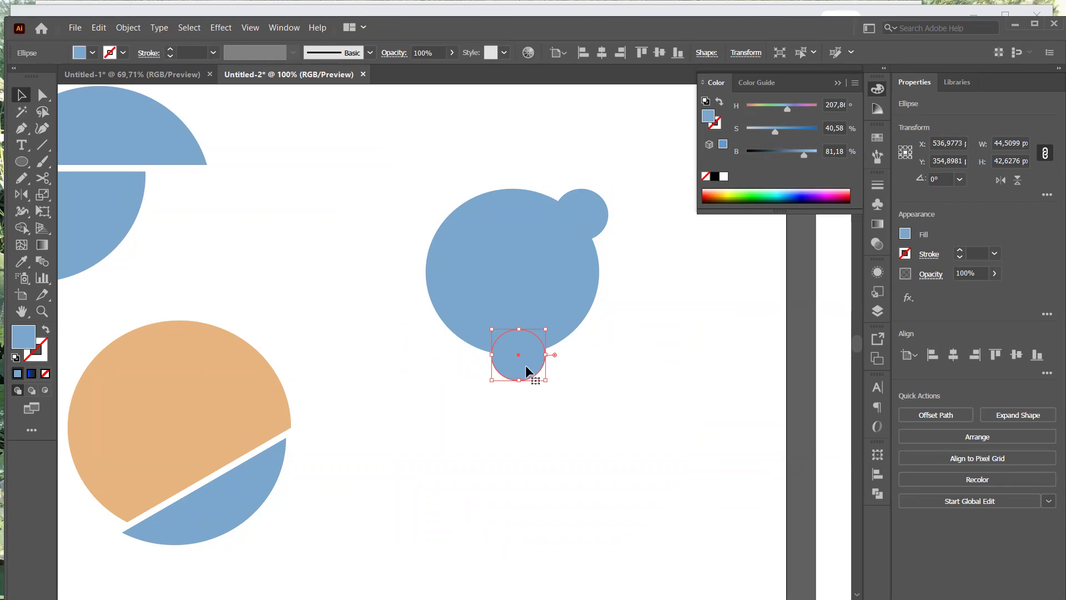
left_click_drag(526, 369, 395, 285)
left_click_drag(593, 214, 649, 271)
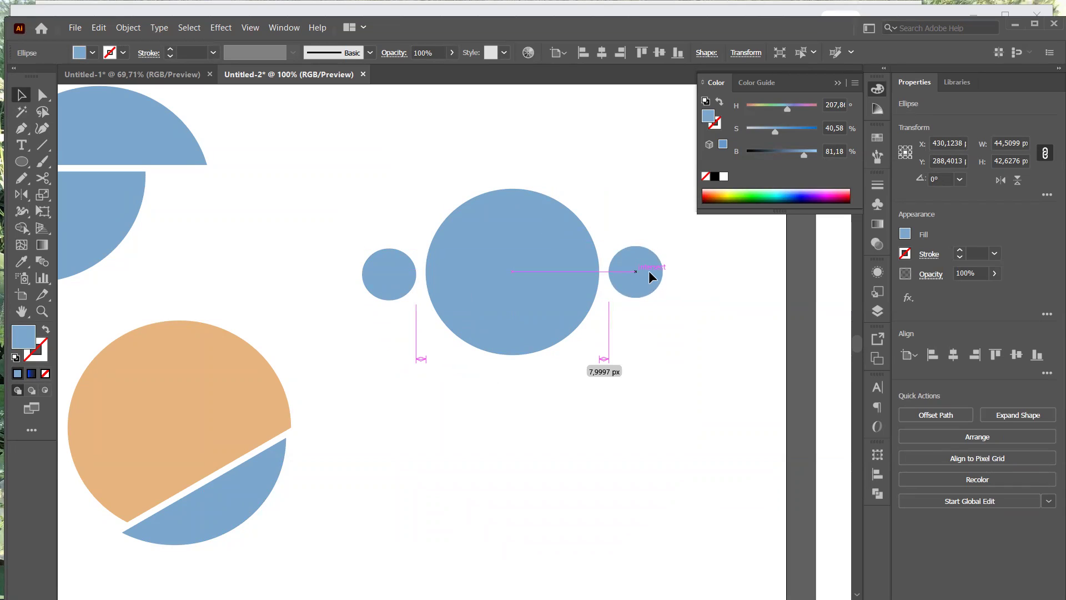
left_click_drag(648, 271, 646, 295)
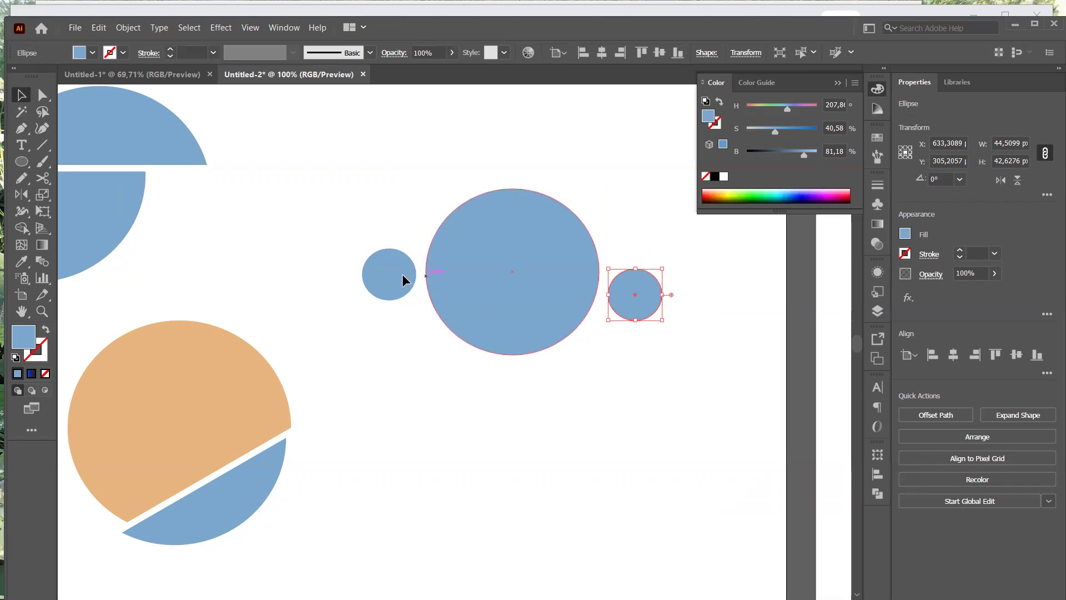
left_click_drag(395, 279, 397, 264)
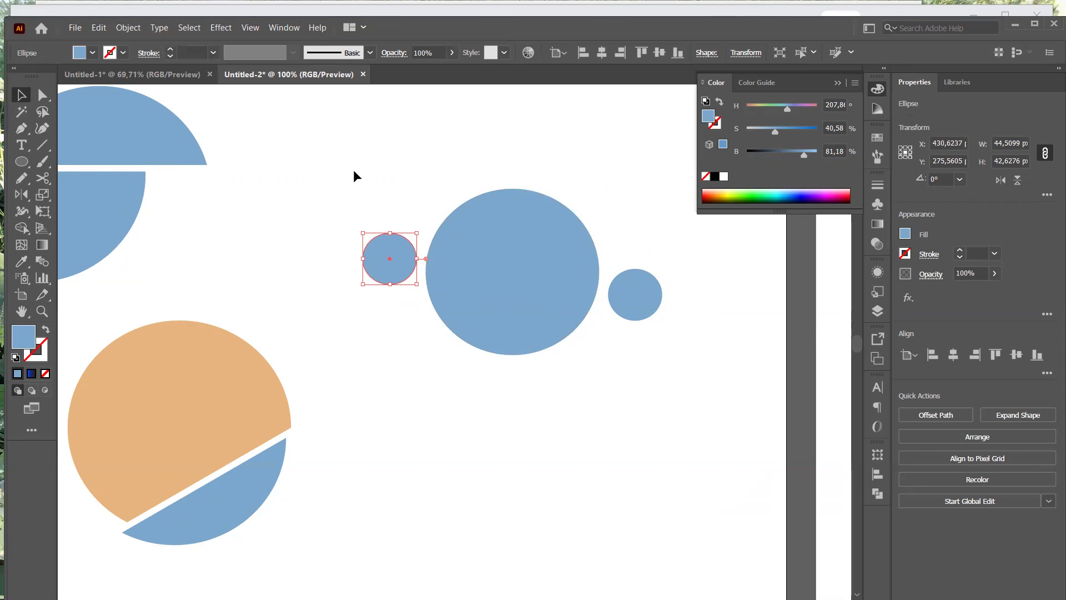
- Select the large circle and both small circles and align their vertical centres
left_click_drag(654, 349, 669, 355)
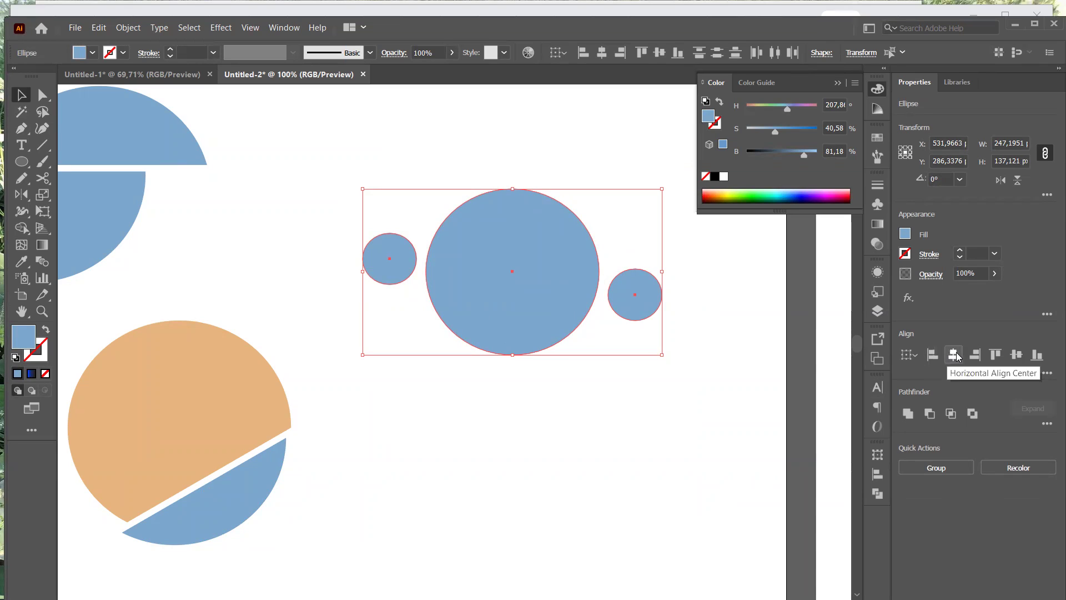
left_click(1022, 357)
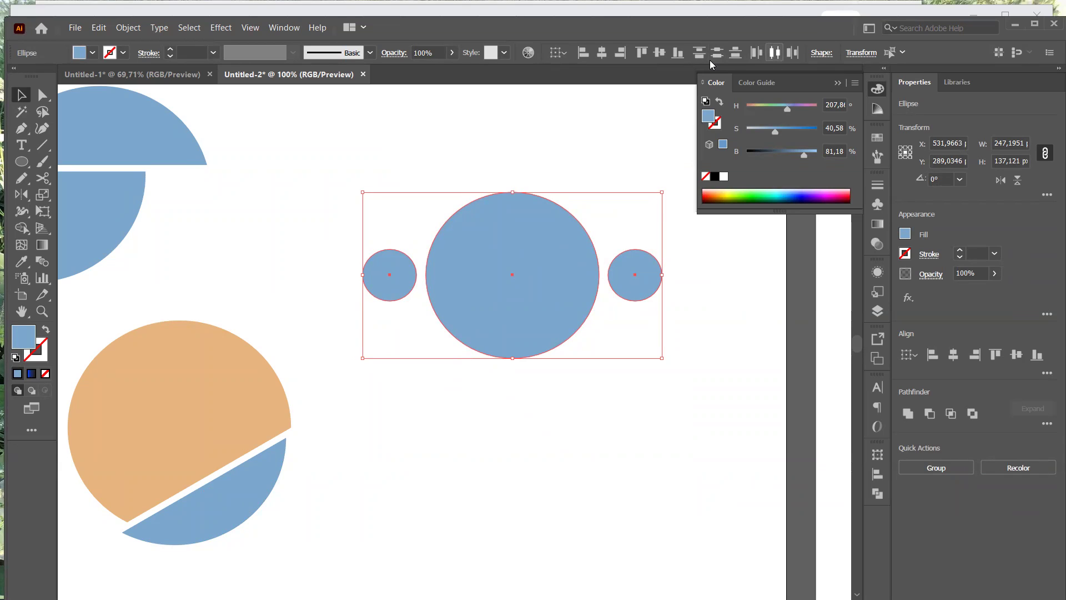
left_click(705, 370)
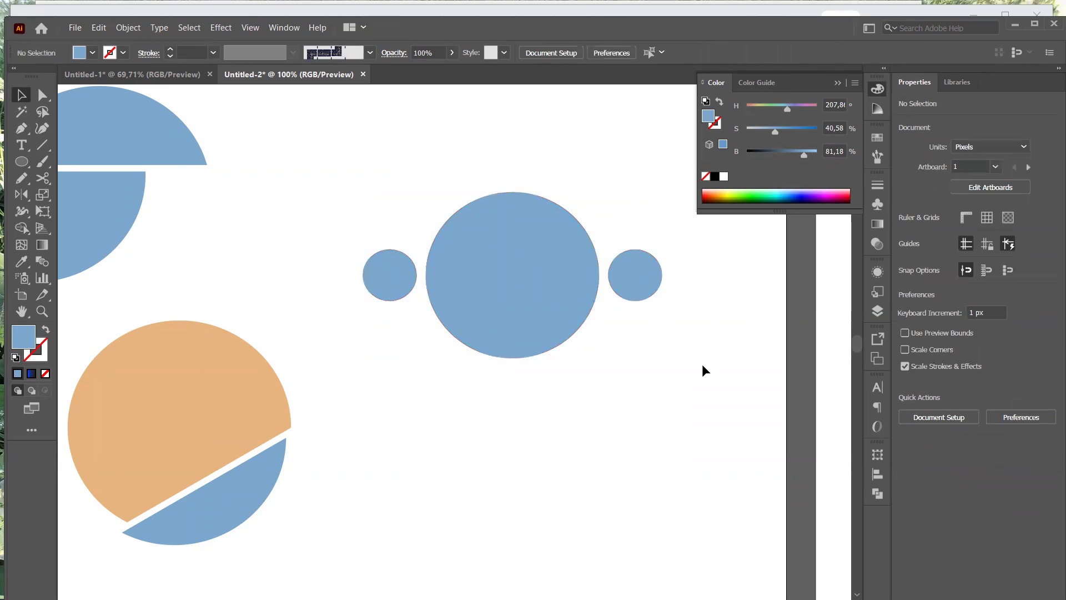
- Move the right small circle about 52 px farther right and distribute the three circles evenly by their horizontal centres
left_click(636, 275)
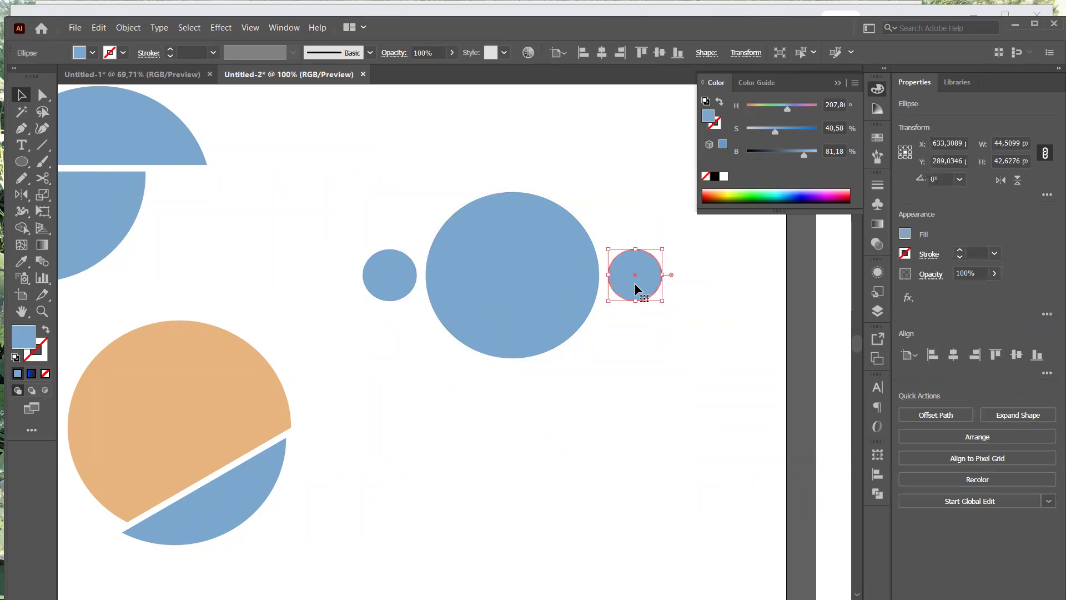
left_click_drag(636, 274, 698, 286)
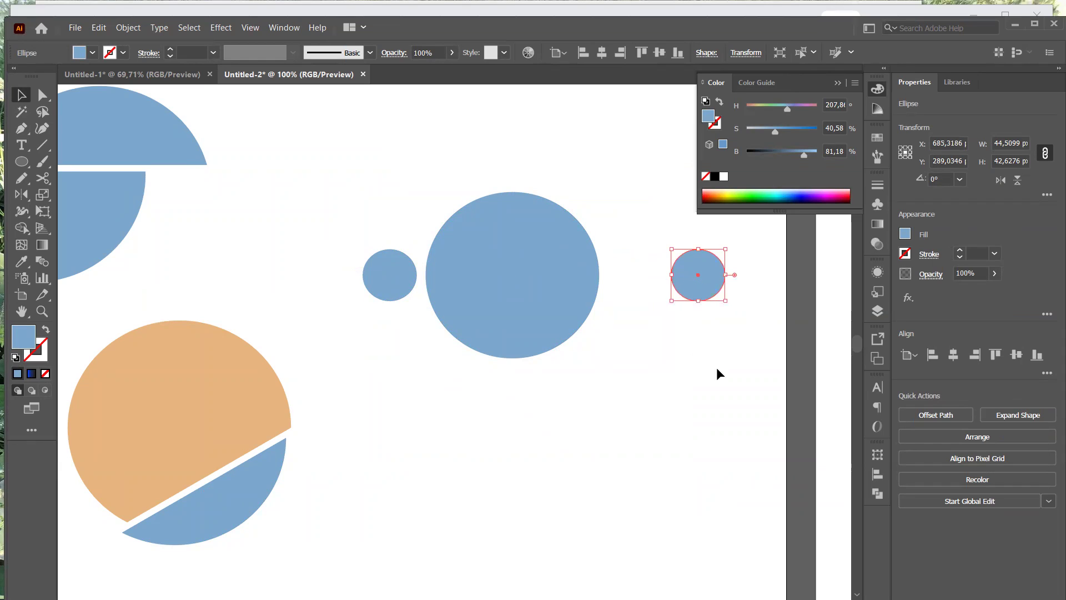
left_click(745, 377)
left_click_drag(740, 398, 355, 226)
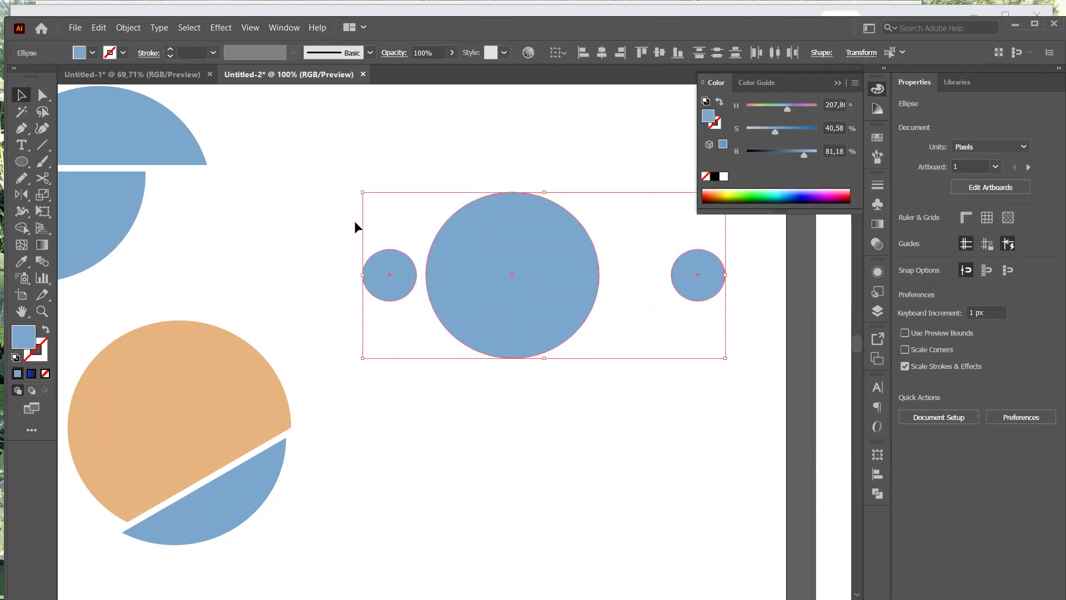
left_click(769, 59)
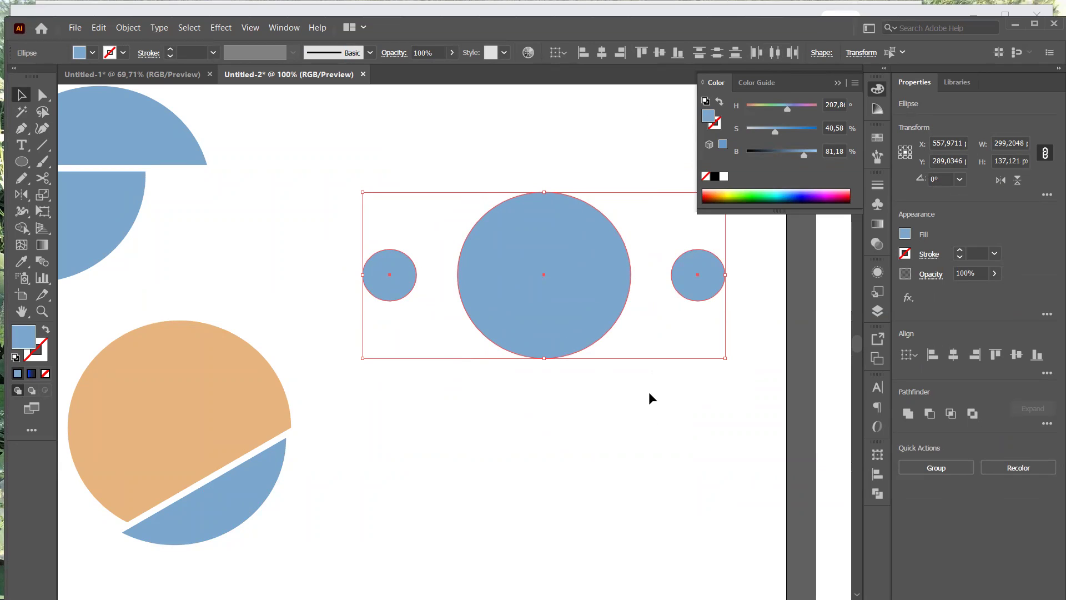
left_click(647, 435)
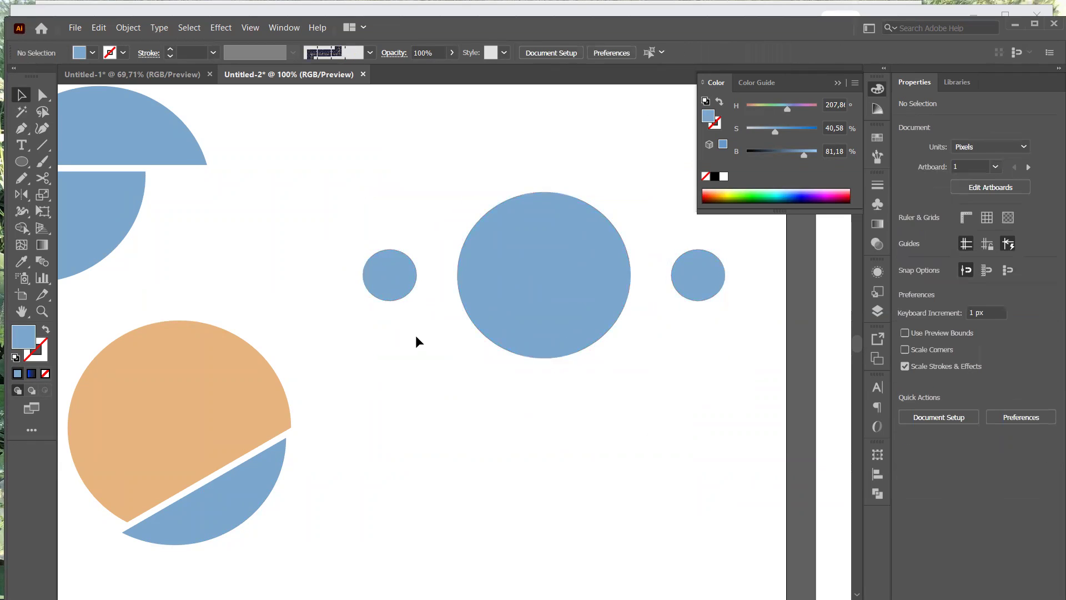
- Move the left small circle about 24 px toward the large one and distribute all three circles by horizontal centre again
left_click_drag(401, 285, 430, 281)
left_click_drag(366, 181, 724, 355)
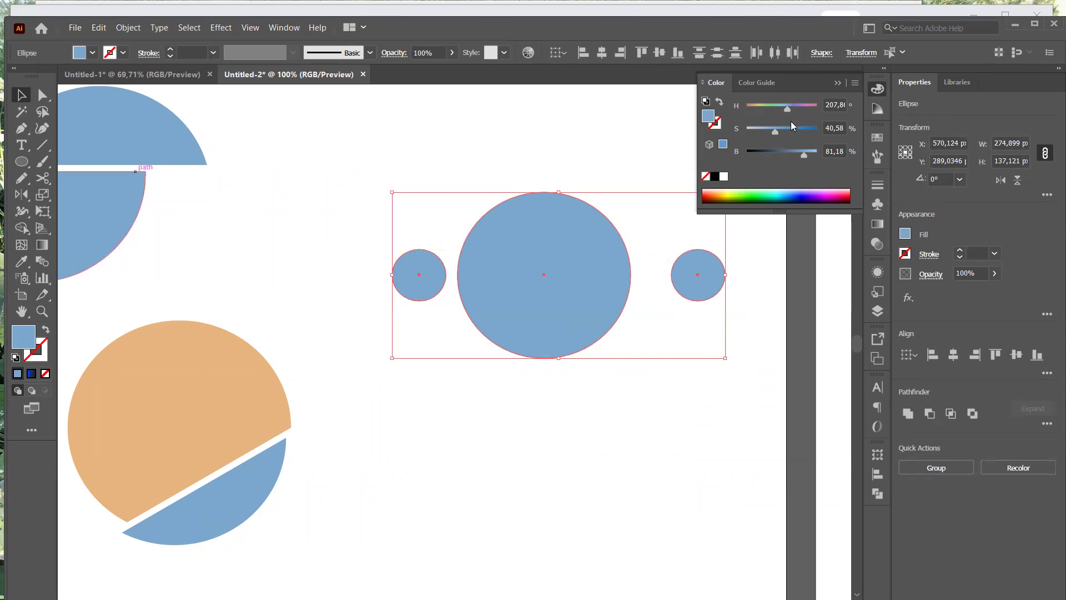
left_click(778, 59)
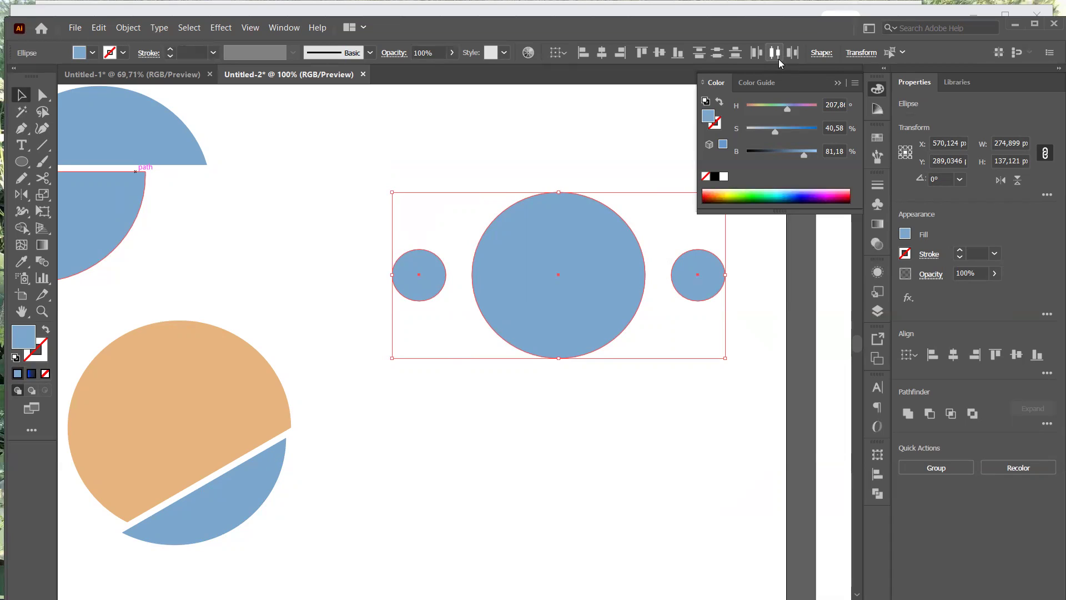
left_click(387, 392)
- Raise the left small circle by about 5 px and fill it with dark purple (H 277°, S 100%, B 45.1%)
mouse_move(414, 291)
left_mouse_down()
mouse_move(402, 280)
mouse_move(425, 281)
mouse_move(413, 282)
left_mouse_up()
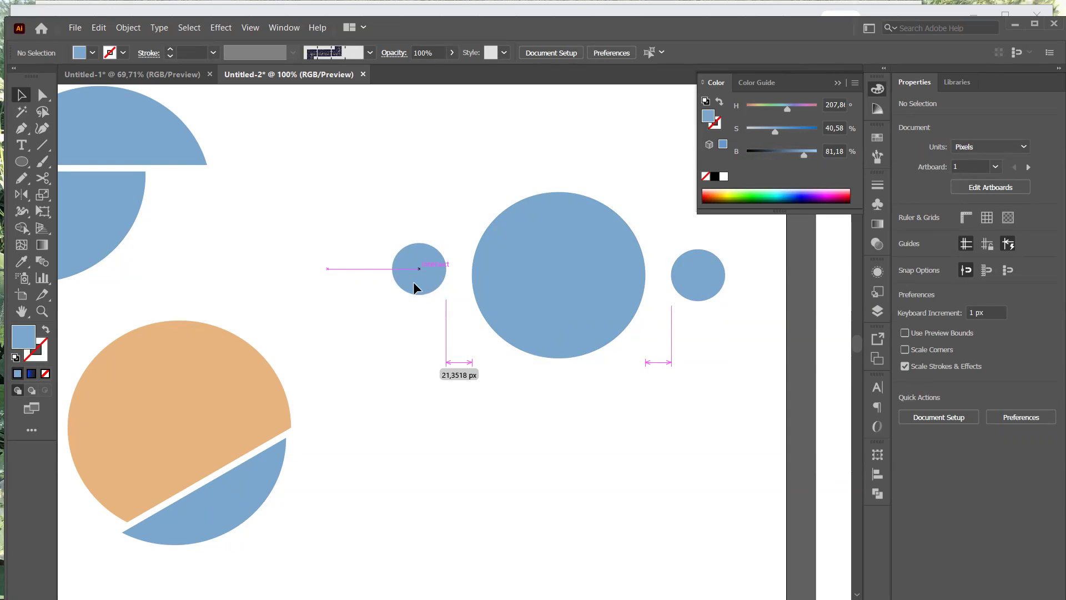
left_click_drag(413, 281, 413, 281)
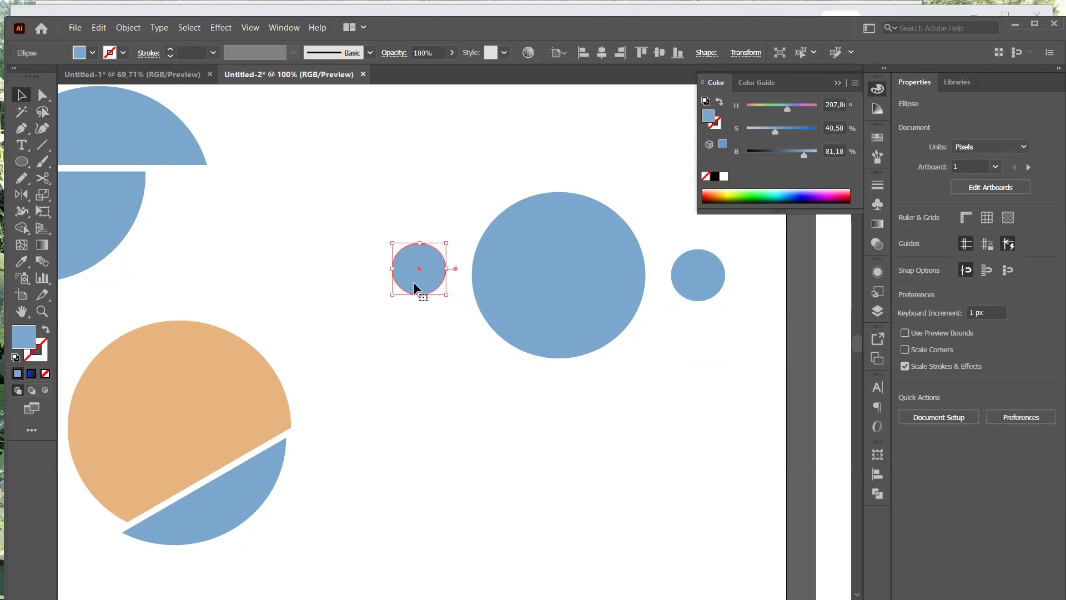
left_click(782, 151)
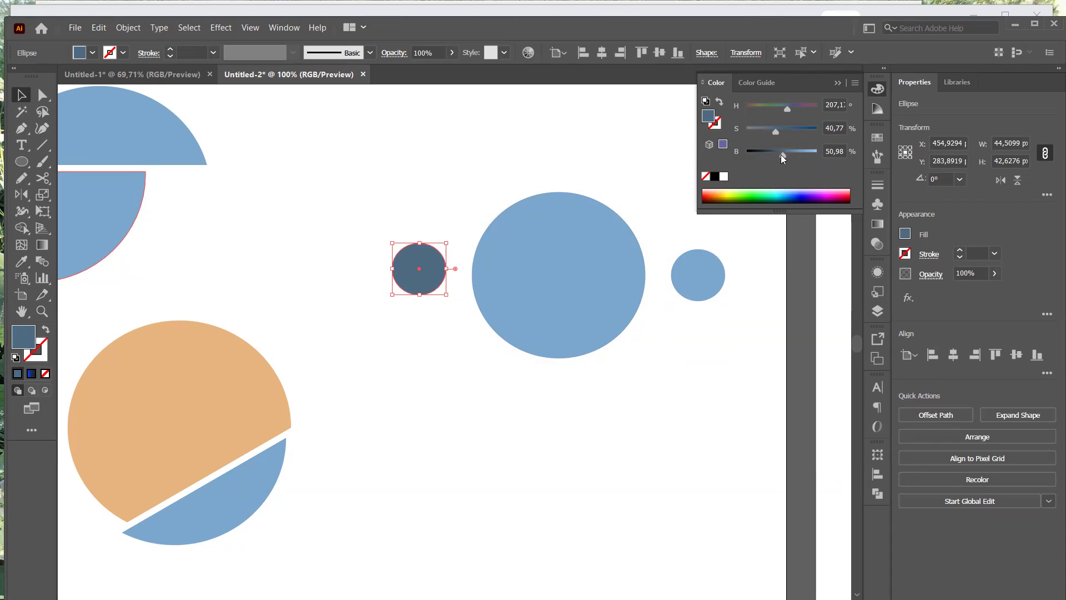
left_click(717, 190)
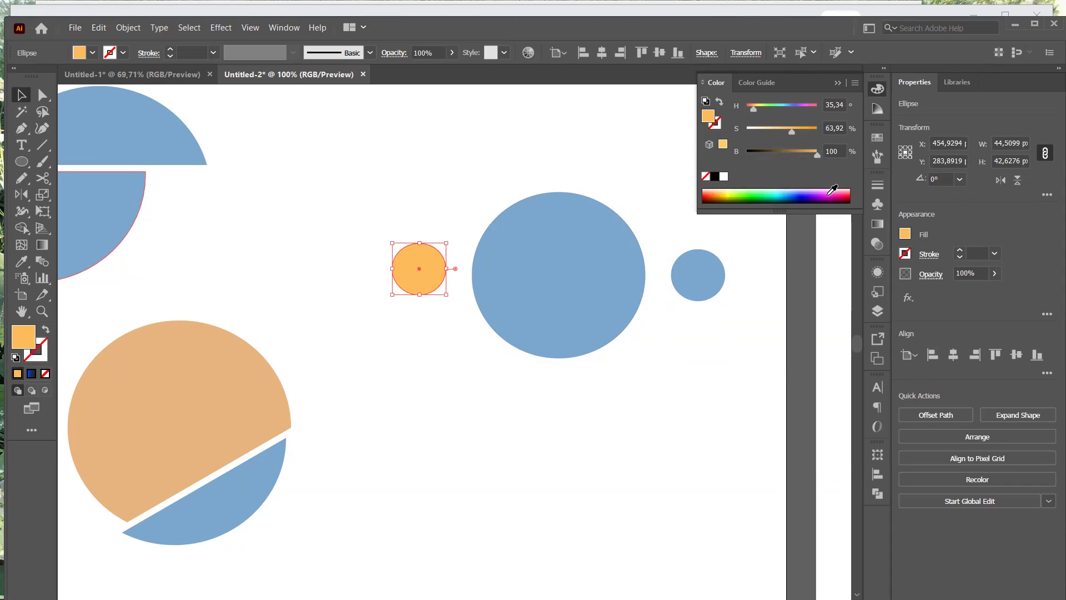
left_click(848, 191)
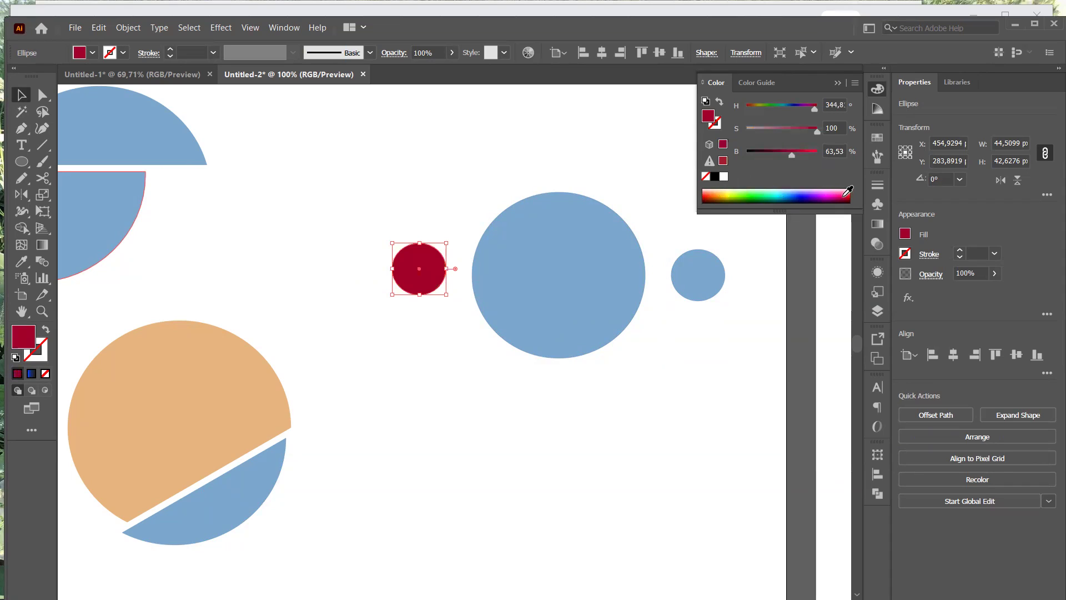
left_click(841, 191)
left_click(837, 192)
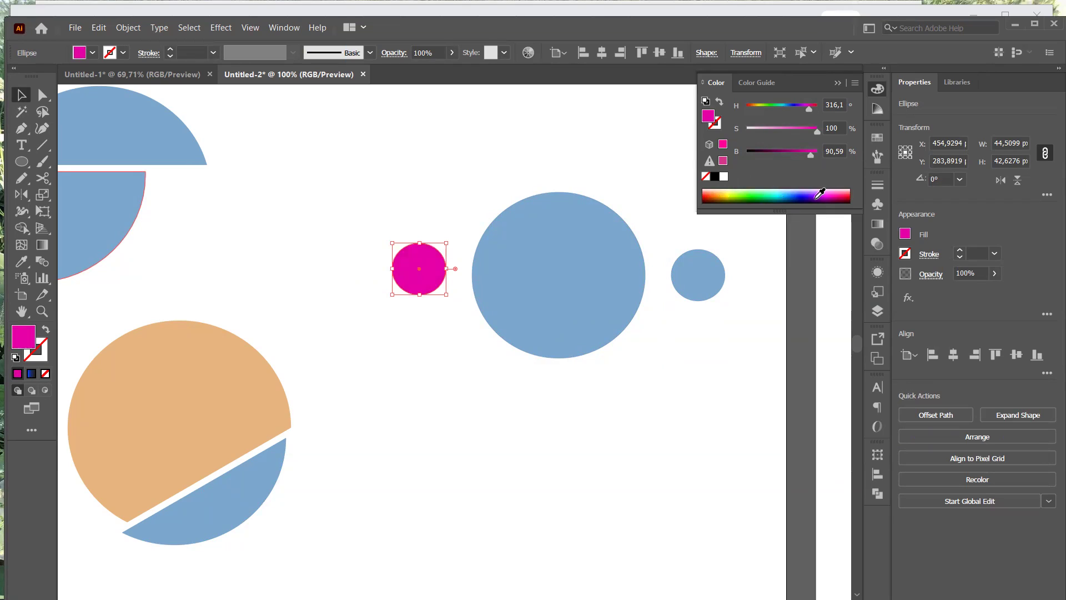
left_click(816, 197)
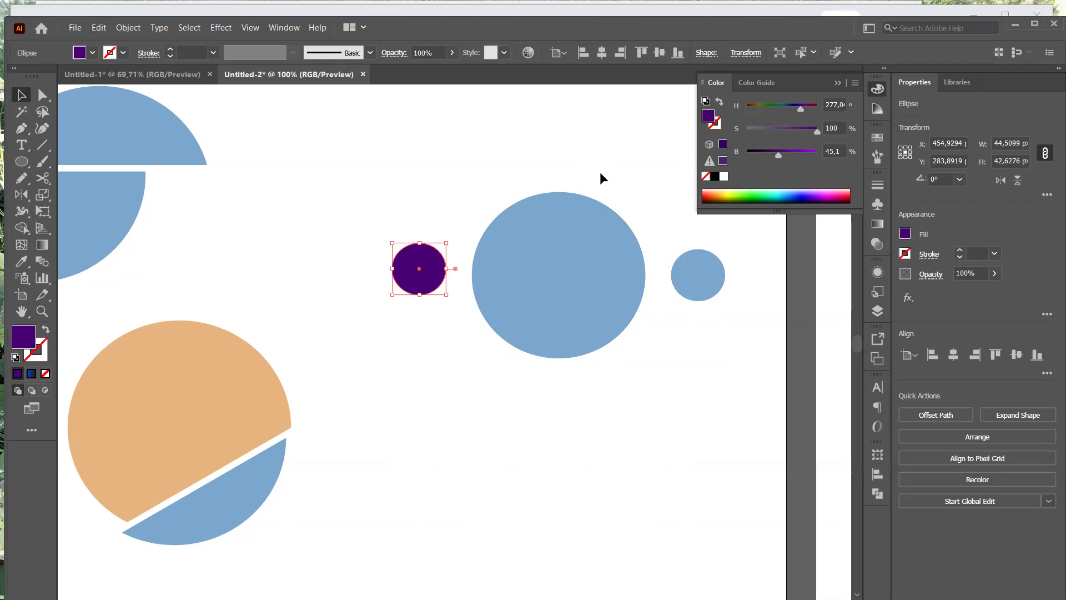
left_click(931, 10)
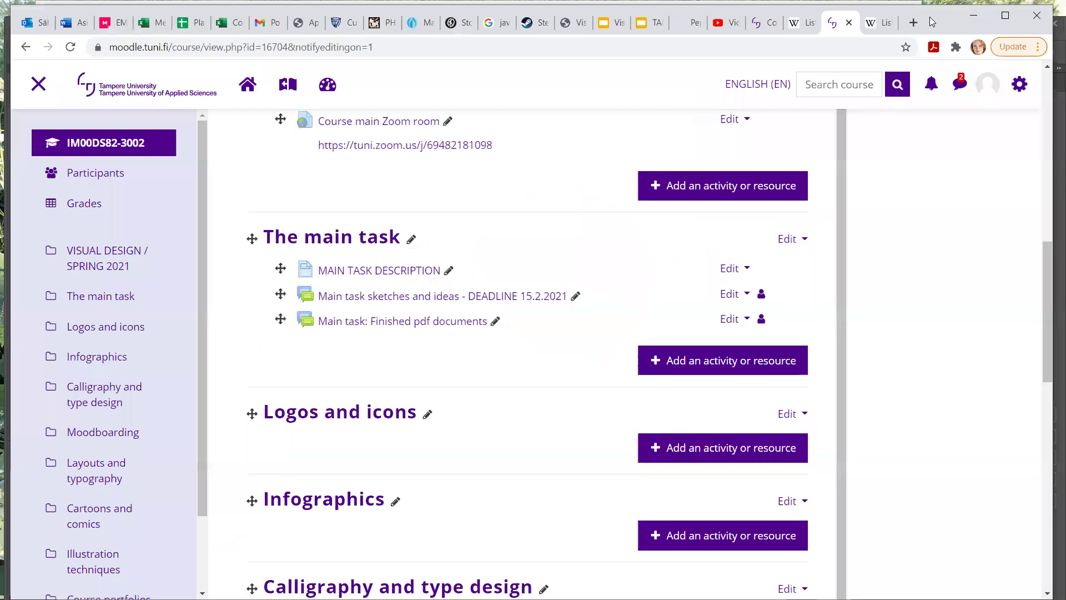
left_click_drag(929, 16, 926, 28)
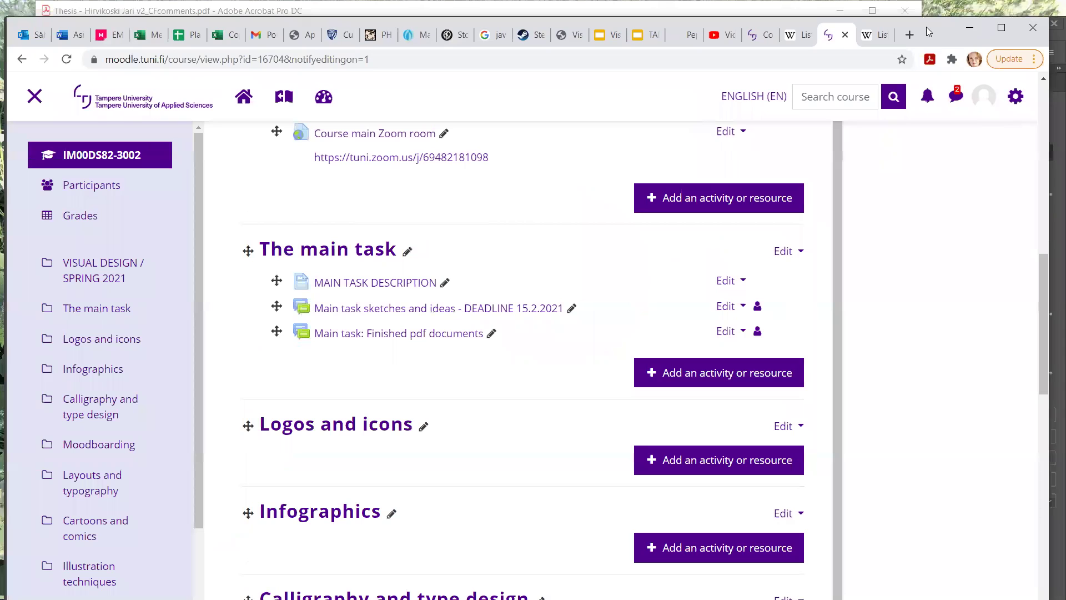
left_click(1051, 126)
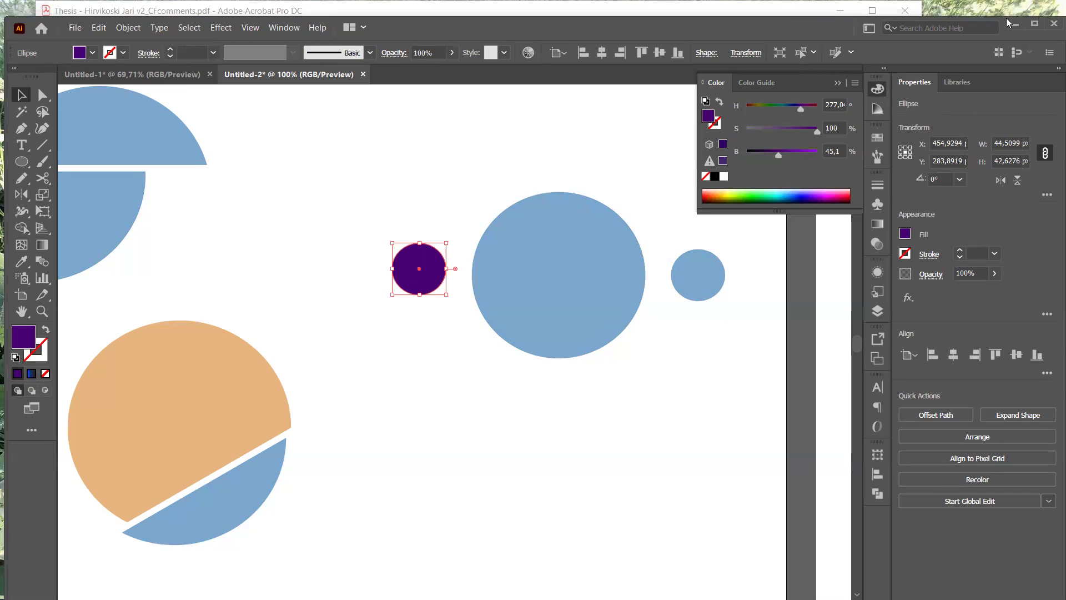
left_click_drag(978, 21, 980, 36)
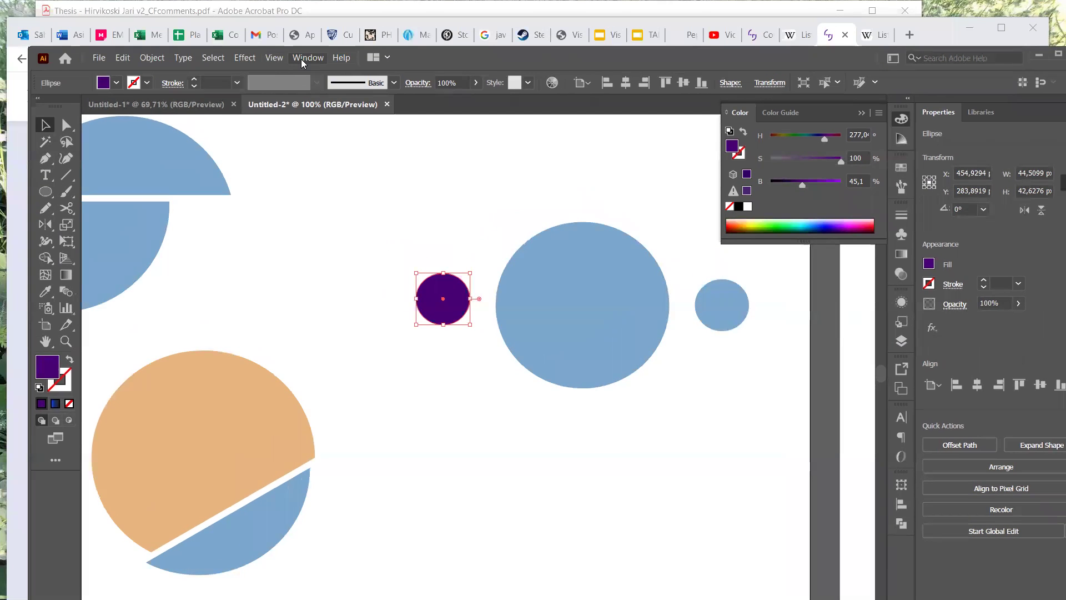
- Display the full set of align and distribute options and close it again
left_click(303, 62)
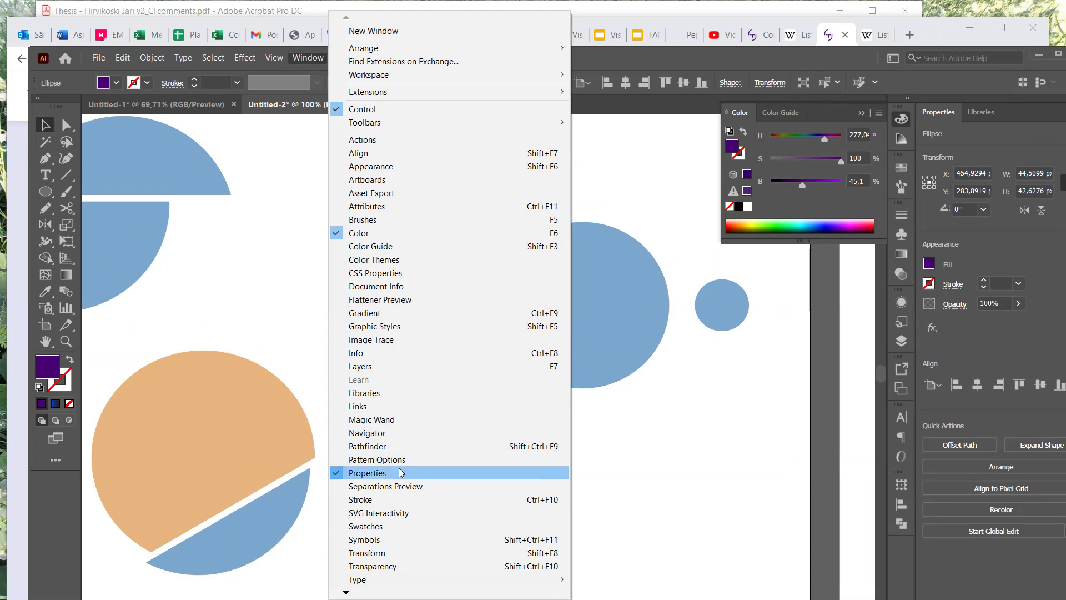
left_click(420, 157)
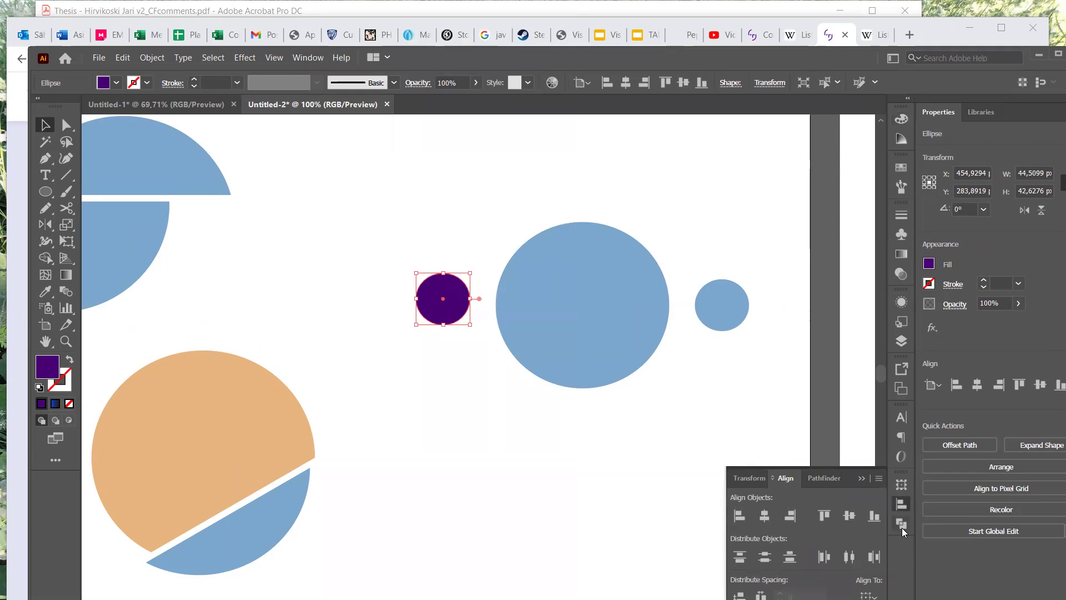
left_click(902, 508)
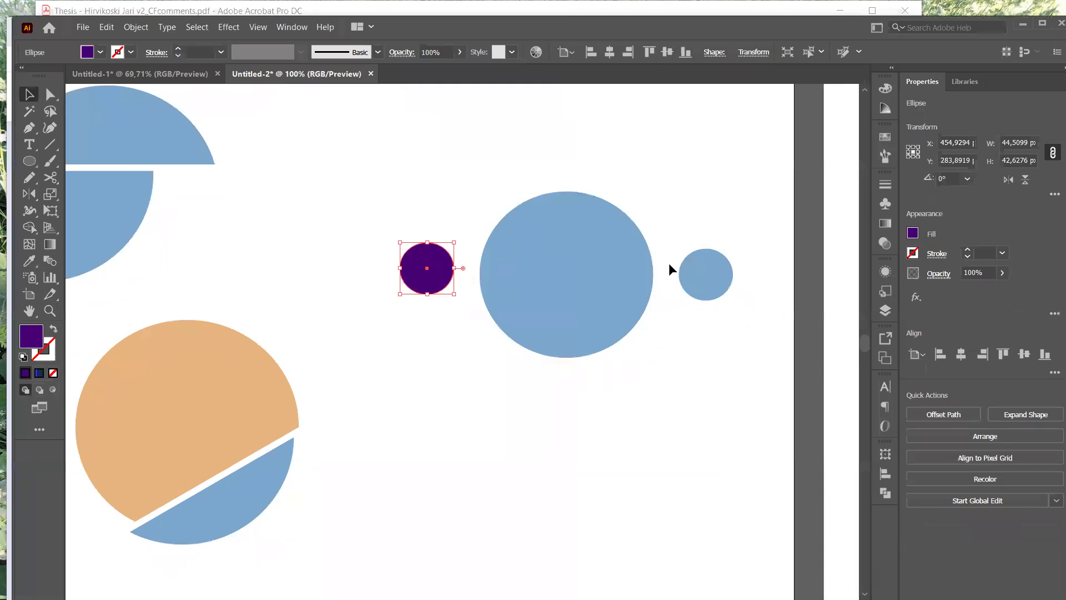
- Enlarge the right small circle to about 113 × 108 px and centre it horizontally over the large circle's lower part
left_click(702, 270)
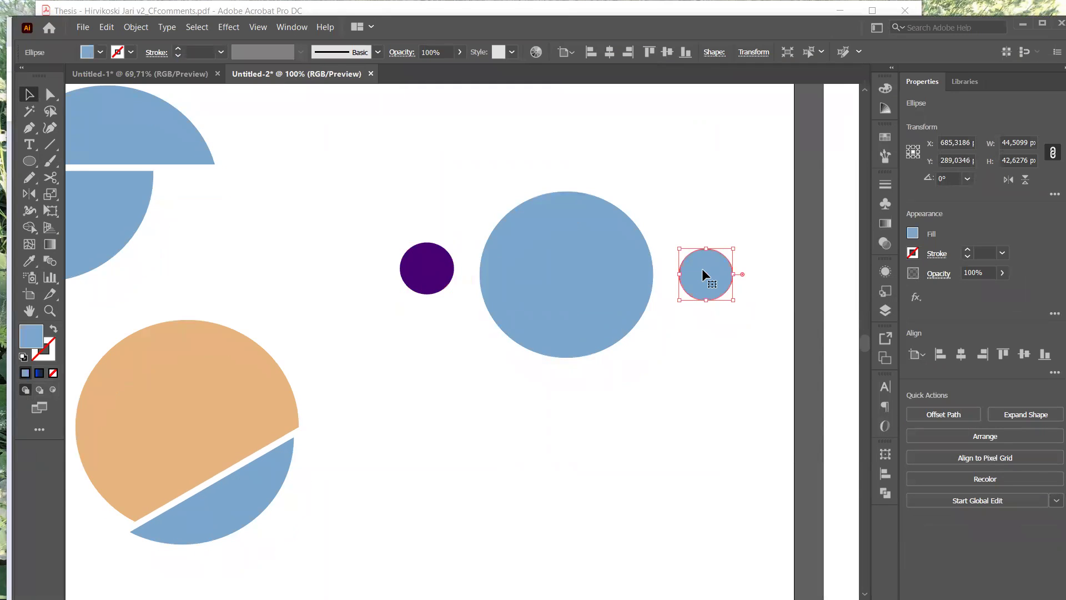
left_click_drag(702, 268, 671, 263)
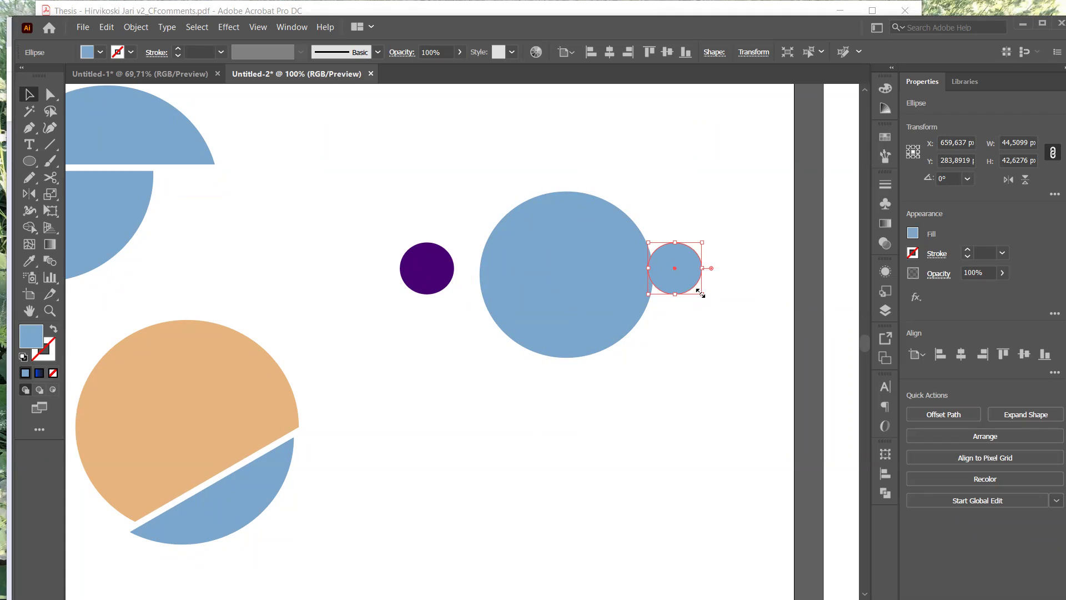
left_click_drag(701, 295, 793, 378)
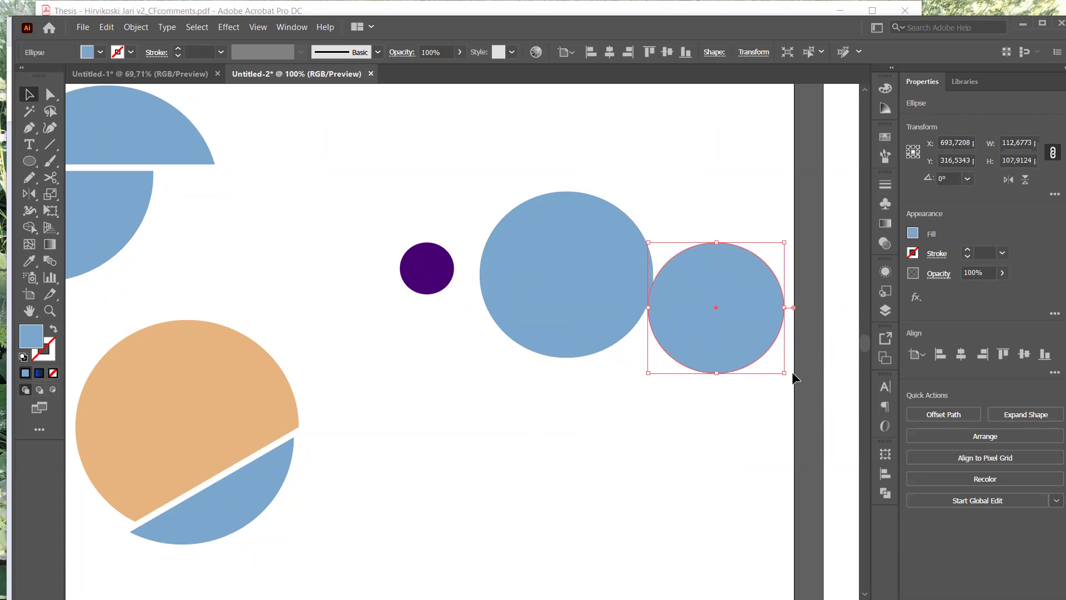
left_click_drag(735, 349, 587, 384)
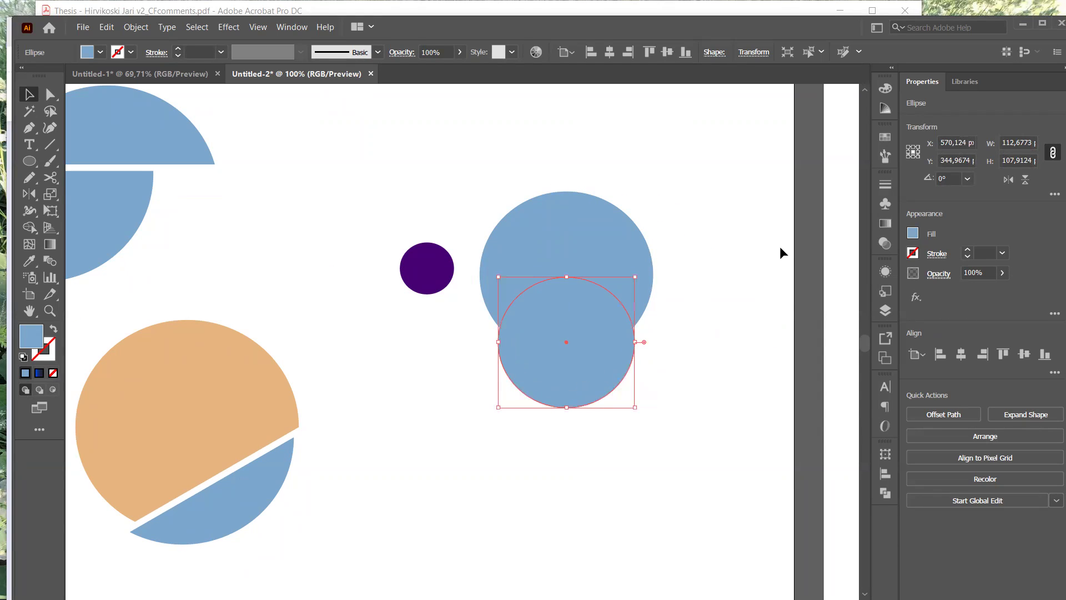
- Fill the circle overlapping the large one's lower part with bright orange (H 18.62°, S 90.98%, B 100%)
left_click(884, 88)
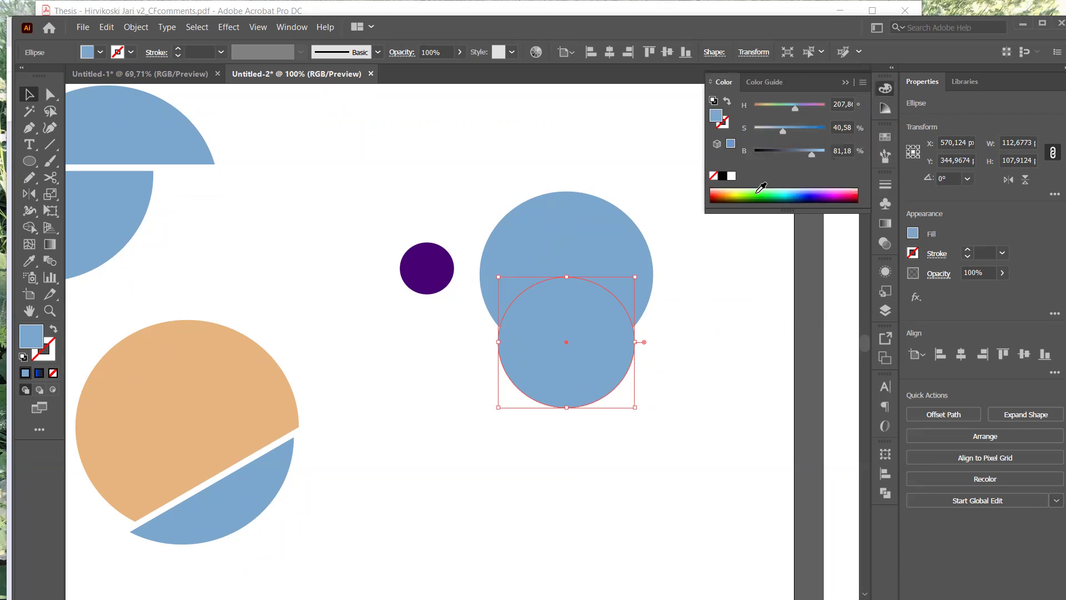
left_click(730, 192)
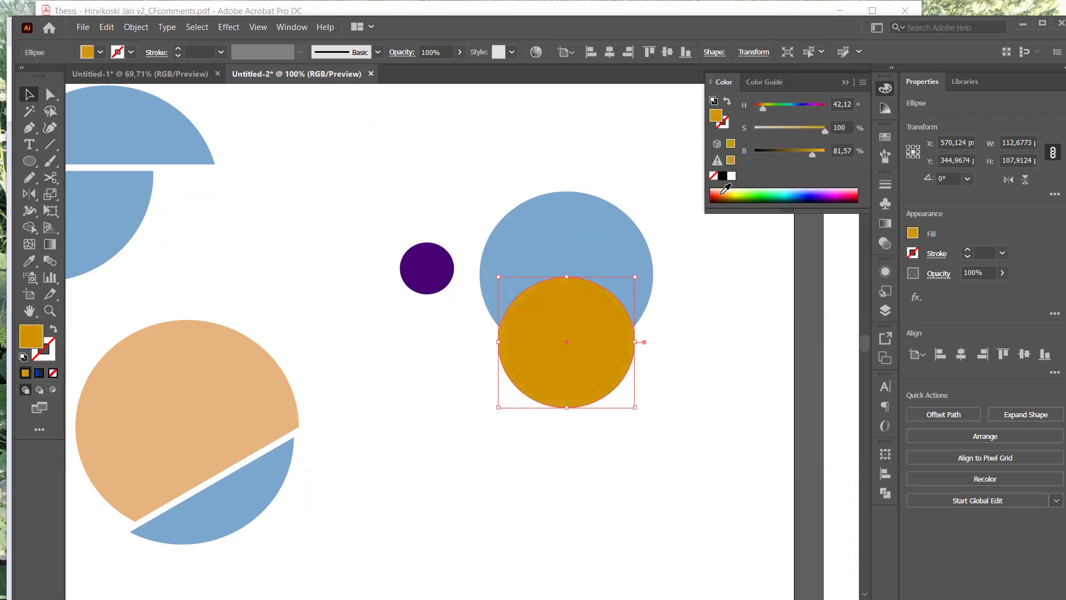
left_click(717, 195)
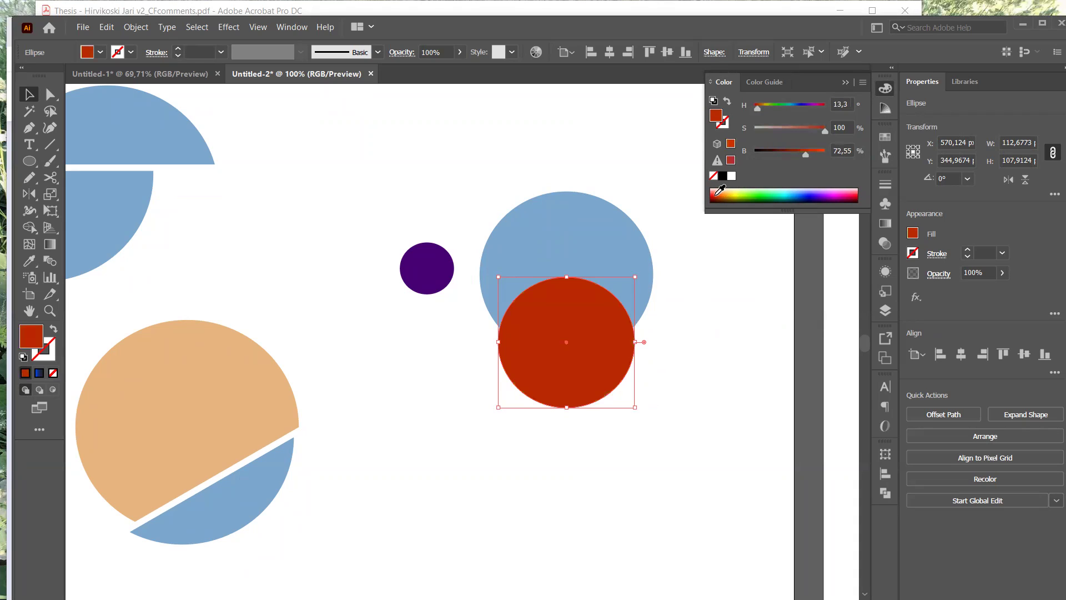
left_click(723, 192)
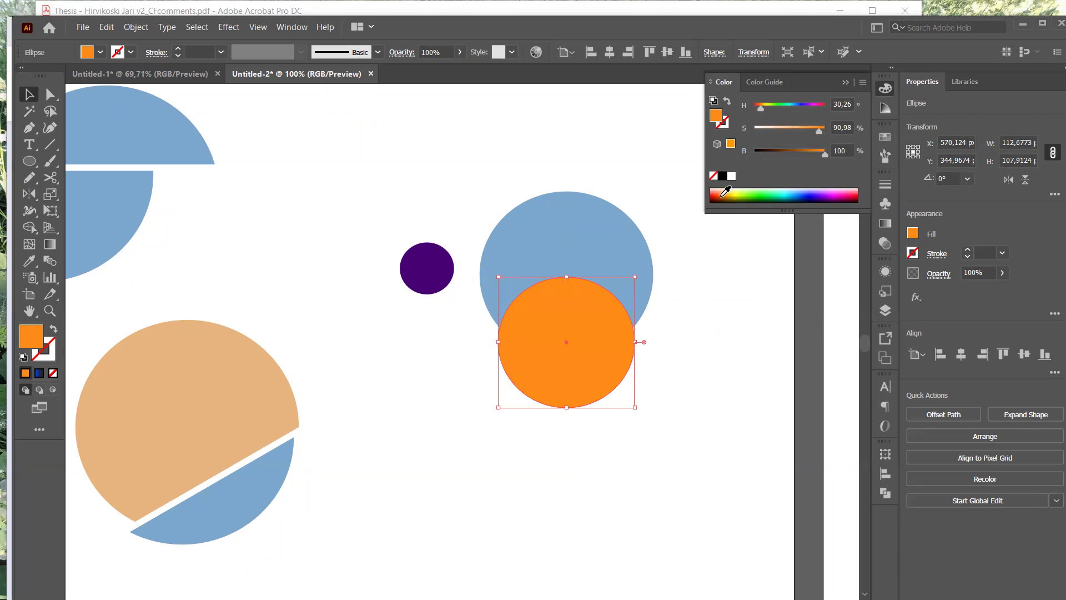
left_click(718, 197)
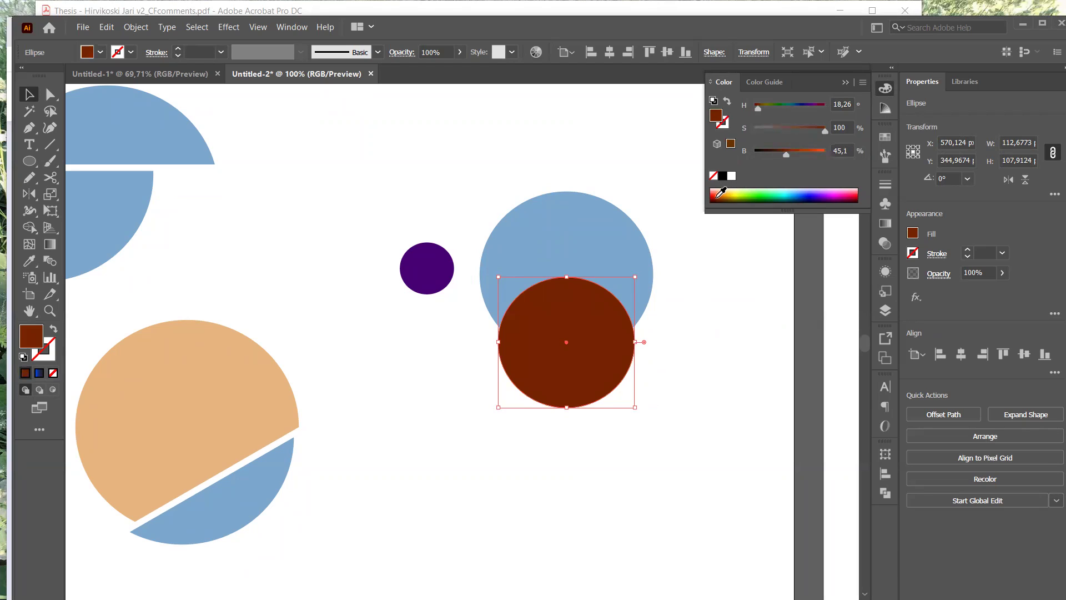
left_click(717, 193)
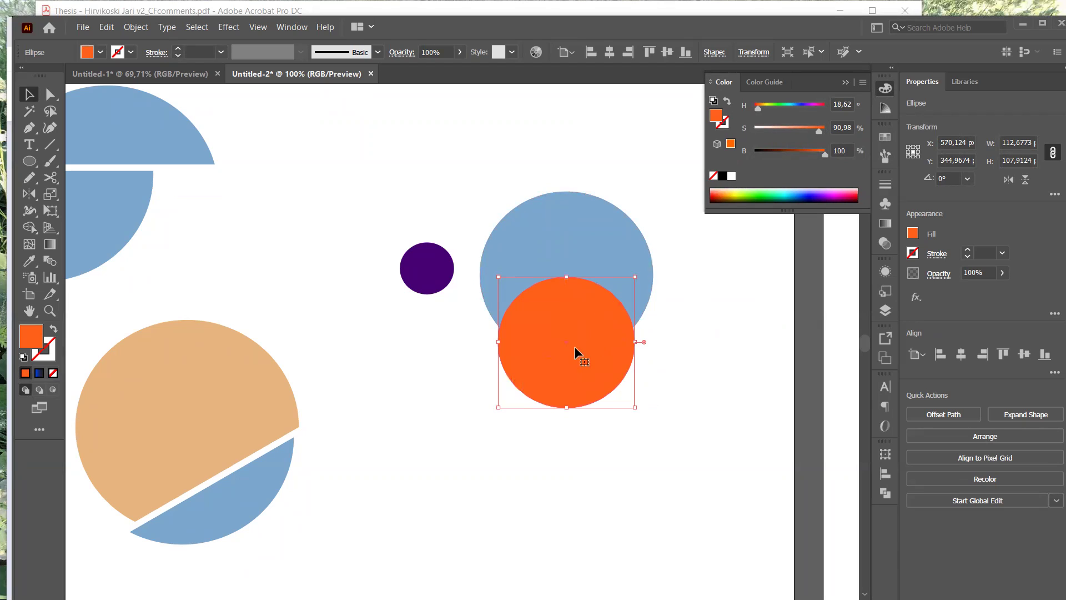
left_click(669, 421)
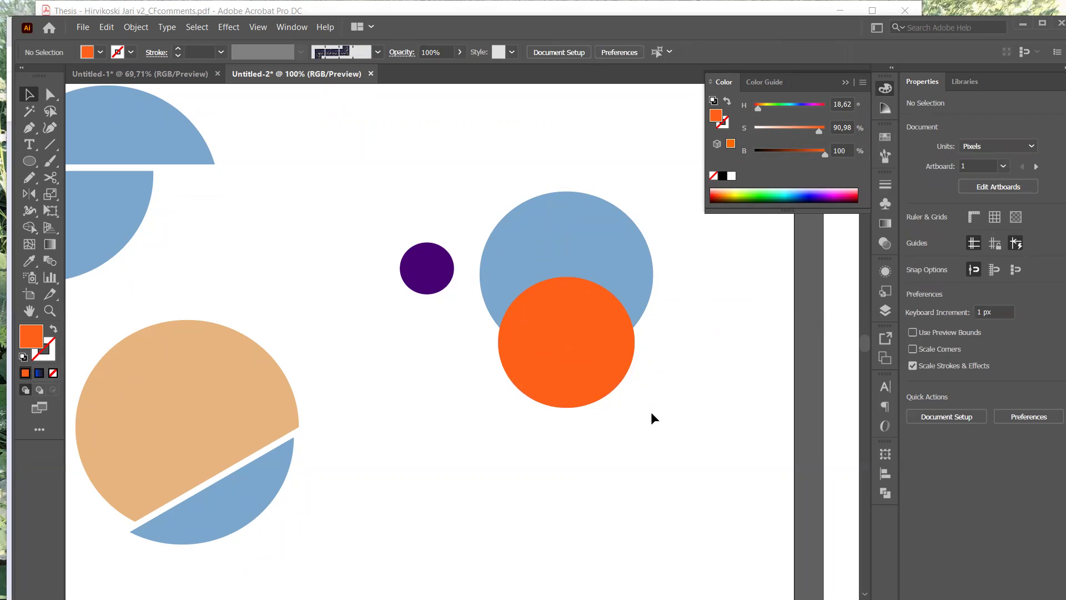
- Move the orange circle up about 11 px and align it with the large blue circle by horizontal centre
left_click(579, 331)
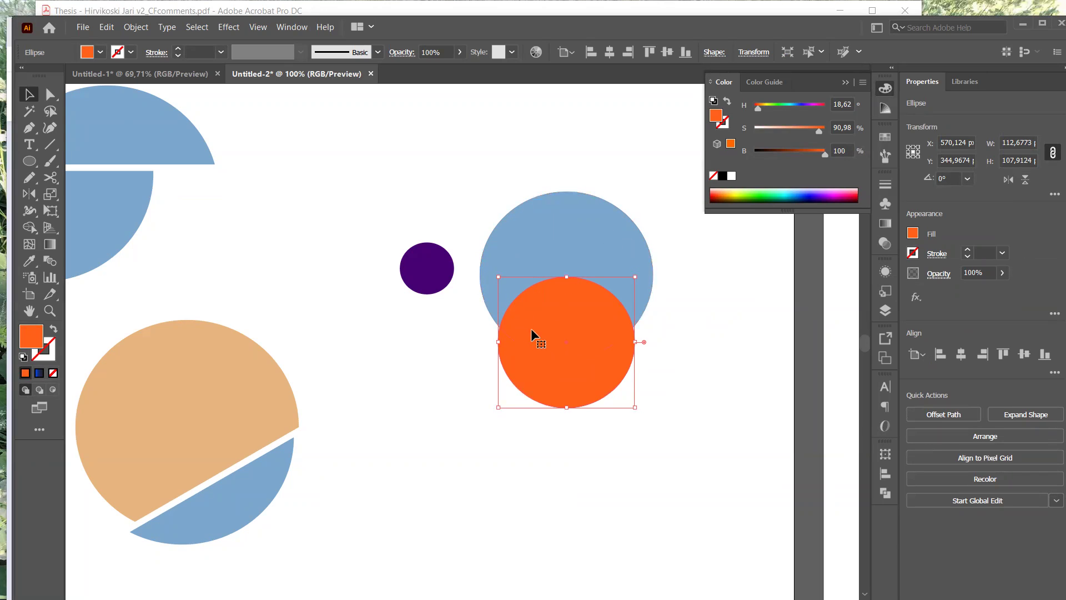
right_click(564, 328)
left_click(537, 346)
mouse_move(536, 346)
left_mouse_down()
mouse_move(537, 286)
mouse_move(540, 332)
left_mouse_up()
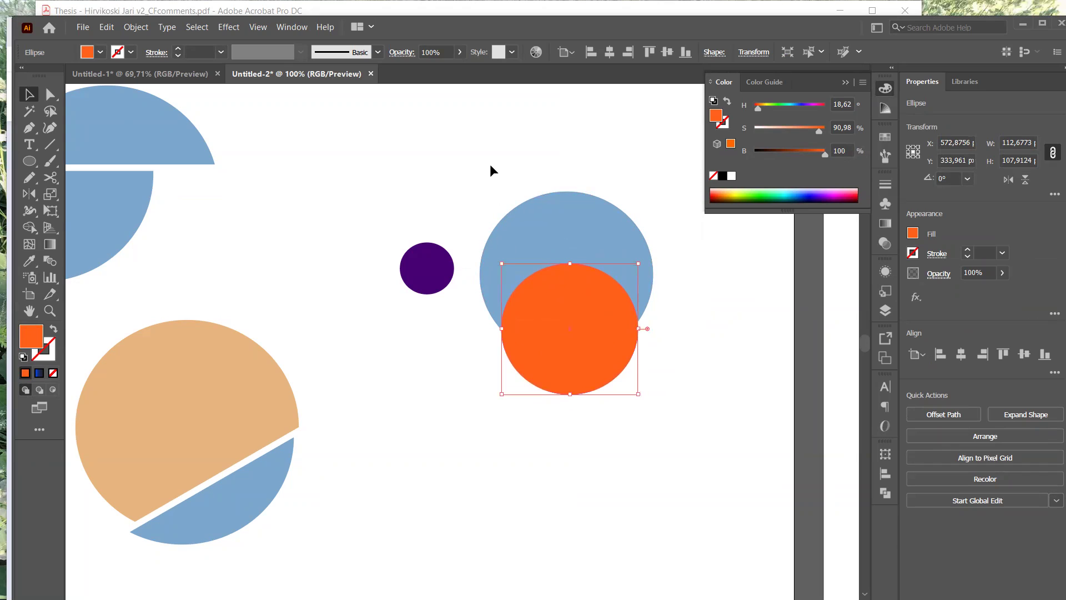
left_click_drag(490, 165, 661, 344)
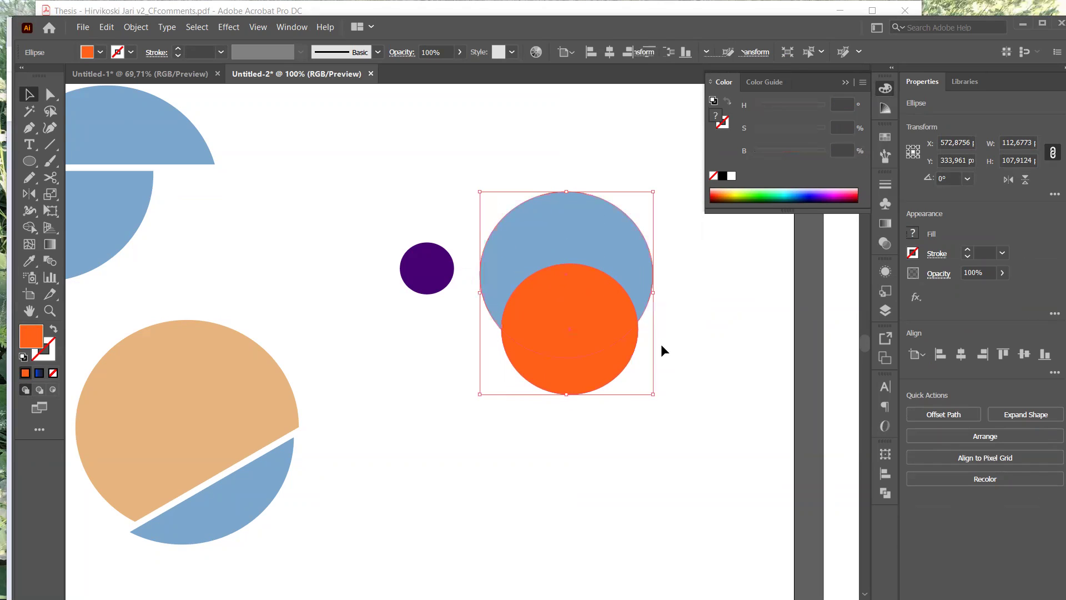
left_click(959, 357)
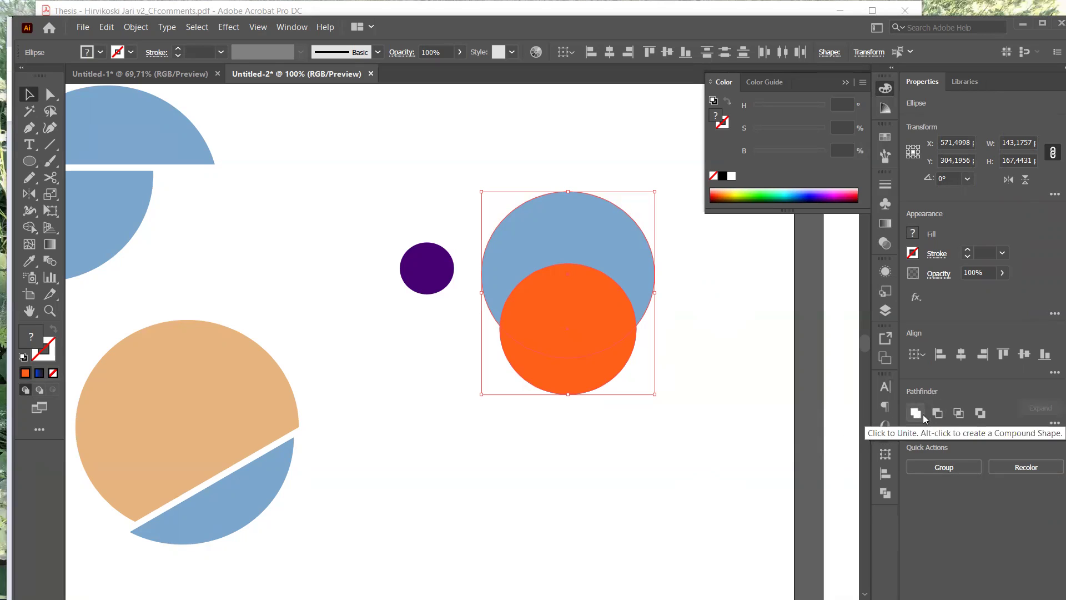
- Bring up the full Pathfinder options, try Unite on the overlapping blue and orange circles, and undo it
left_click(884, 495)
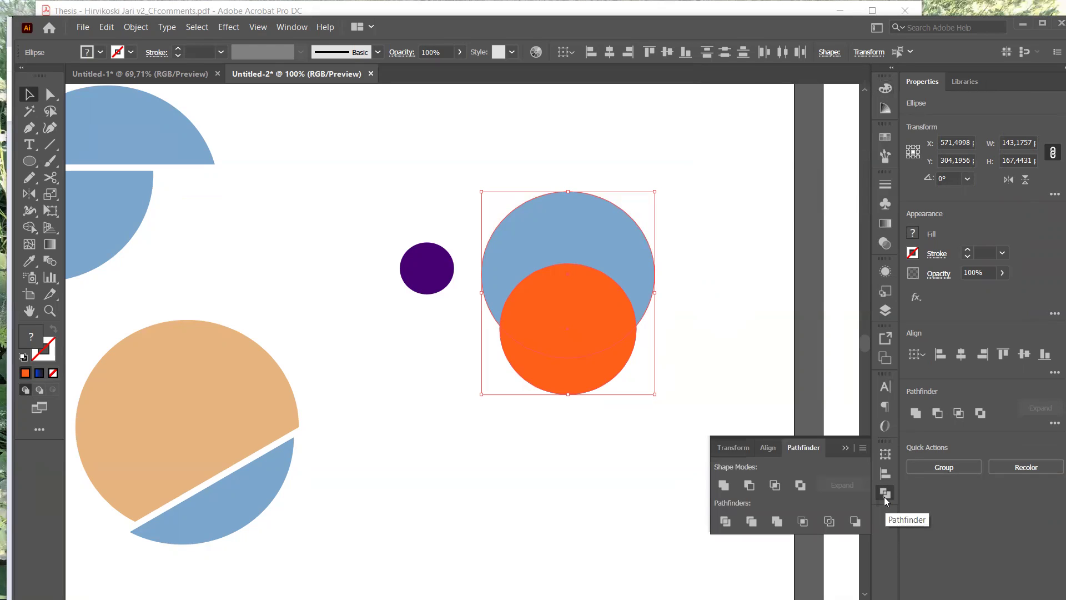
left_click(862, 447)
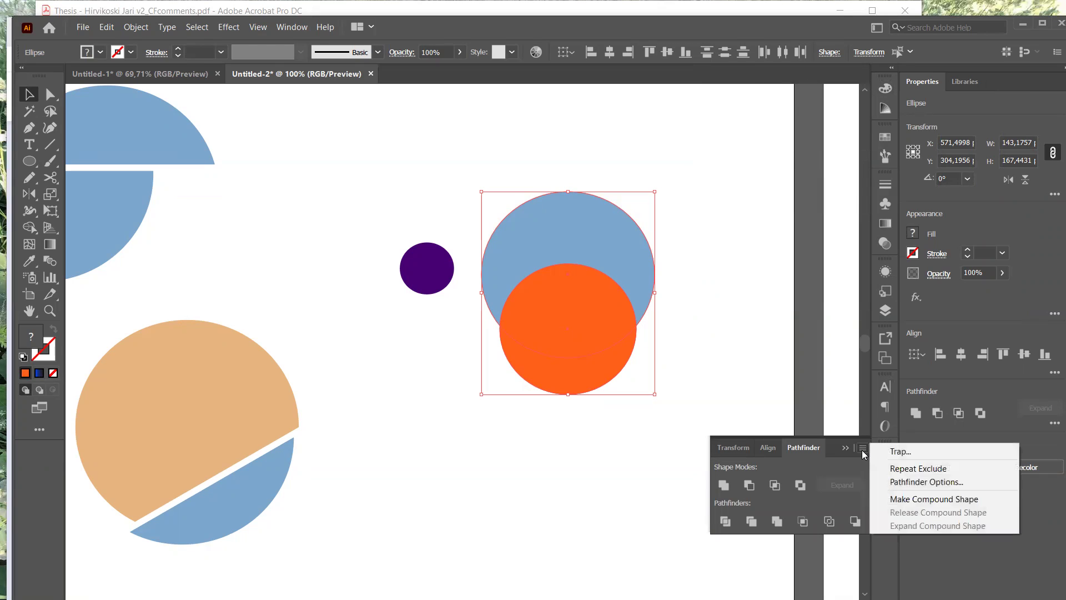
left_click(833, 464)
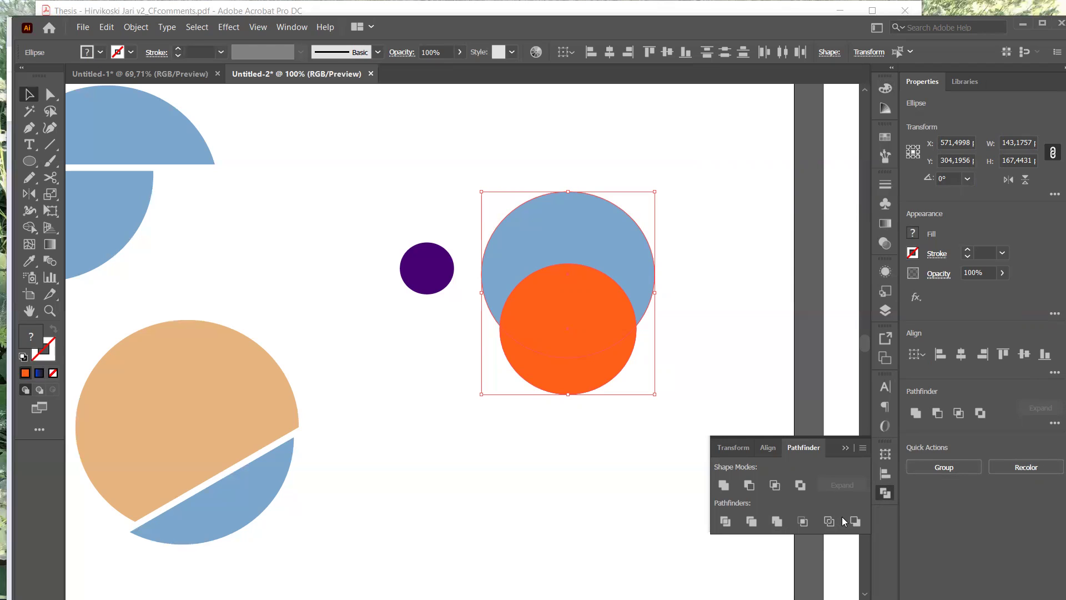
left_click(726, 488)
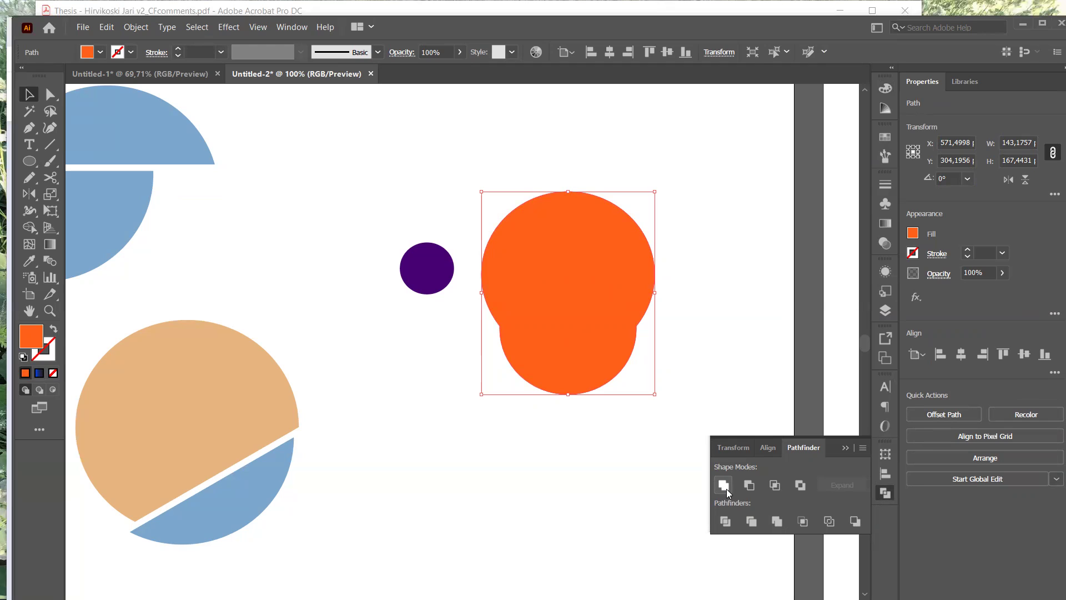
key("ctrl+z")
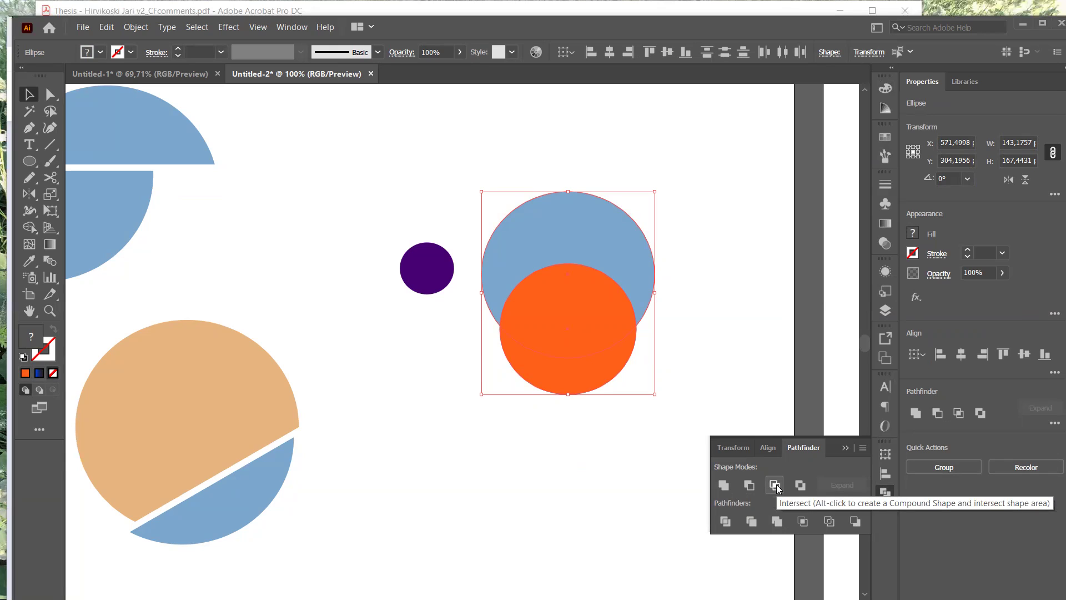
- Try the Pathfinder Crop and Divide operations on the blue and orange circles, reverting each one
left_click(803, 521)
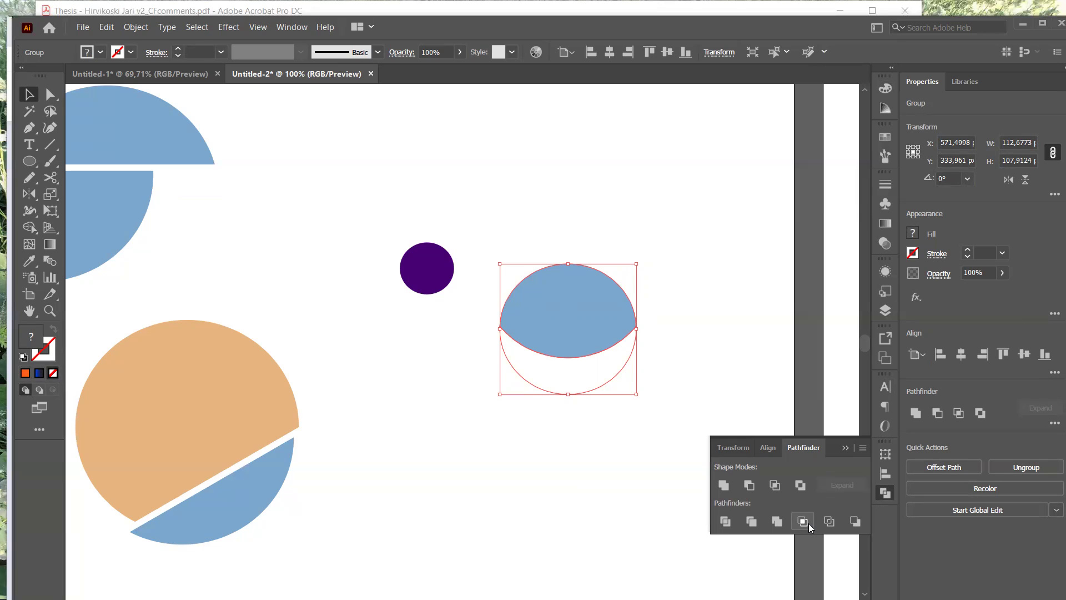
key("ctrl+z")
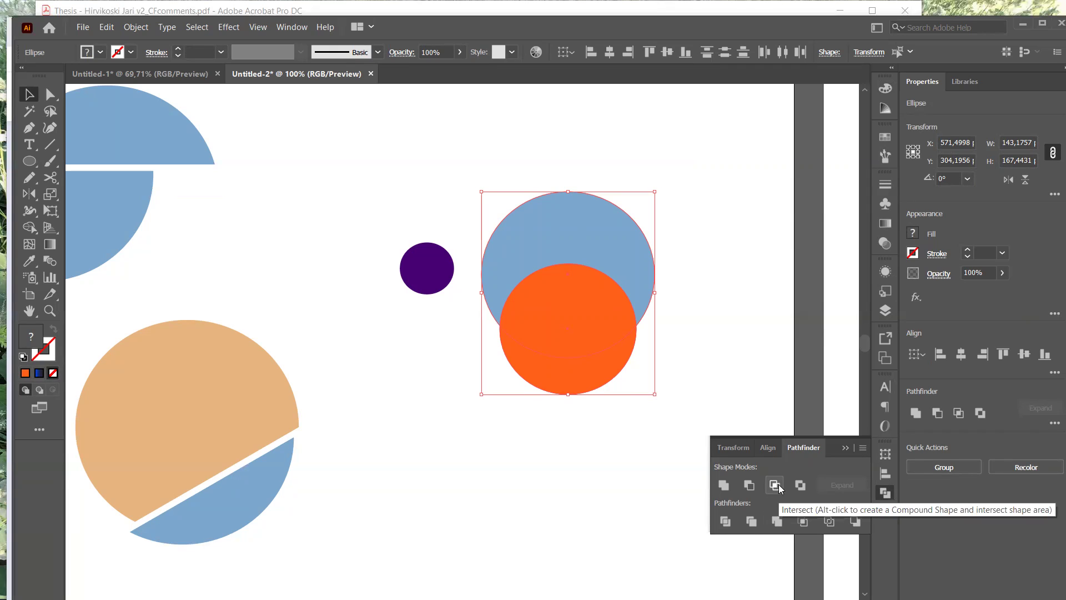
left_click(725, 521)
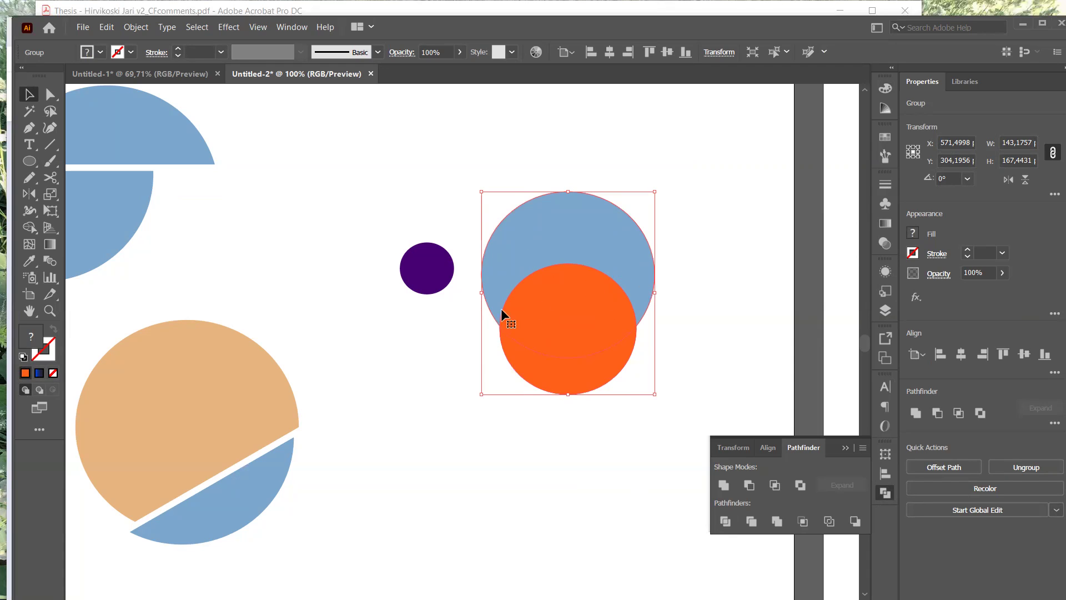
key("ctrl+shift+g")
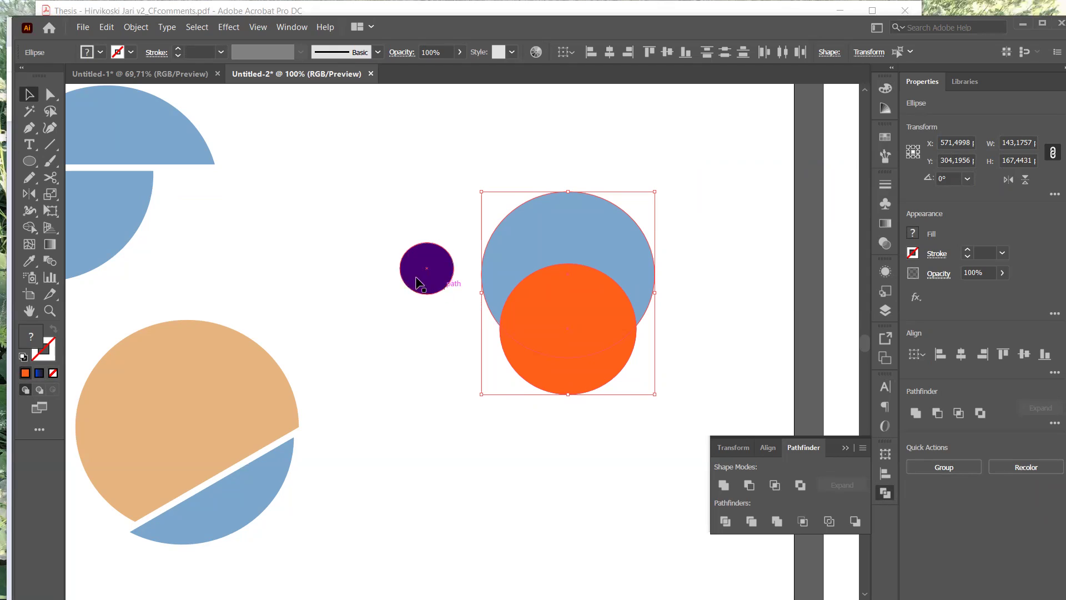
- Examine the separate regions of the two overlapping circles with the Shape Builder tool without merging any, and return to the Selection tool
left_click(32, 229)
left_click(32, 228)
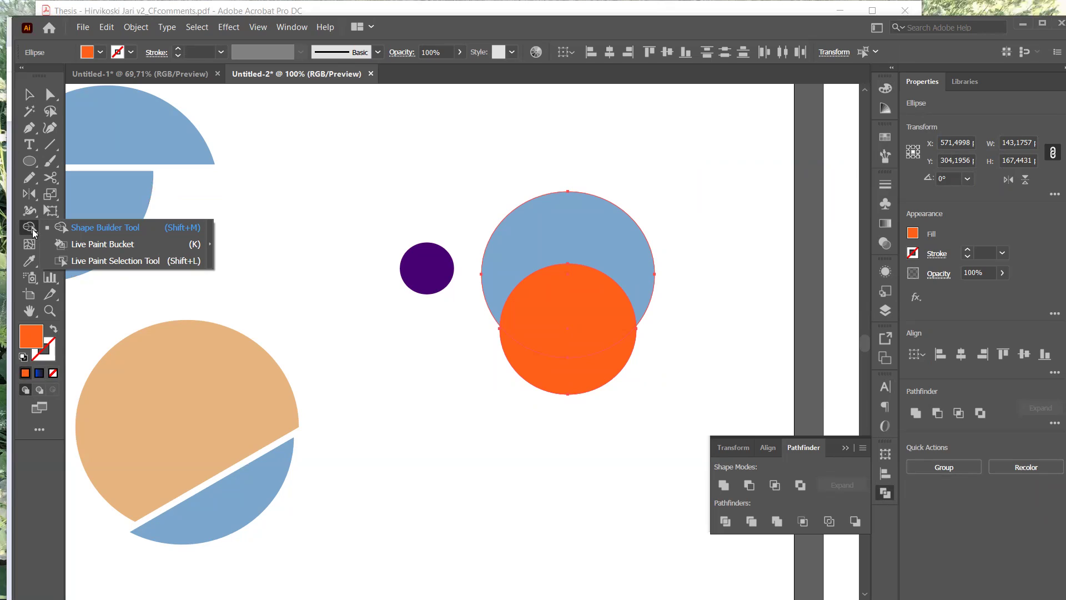
left_click(32, 229)
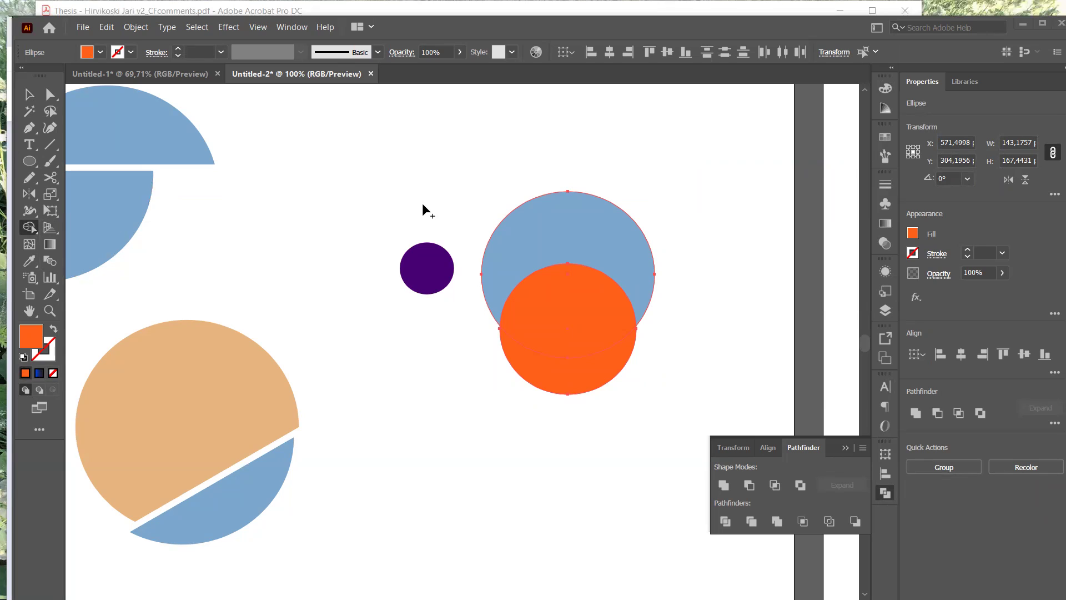
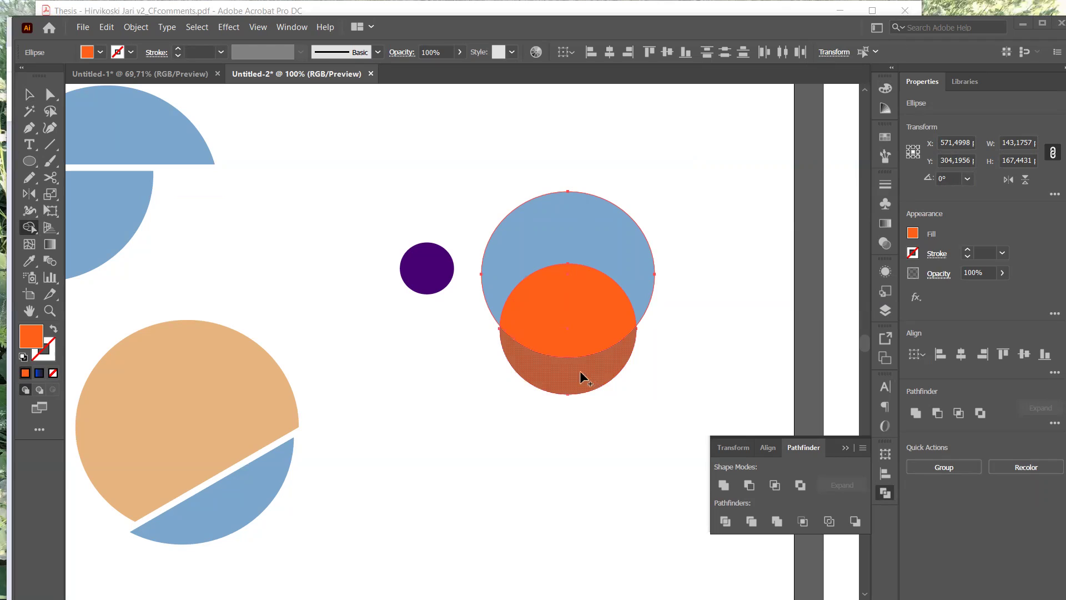
left_click(29, 99)
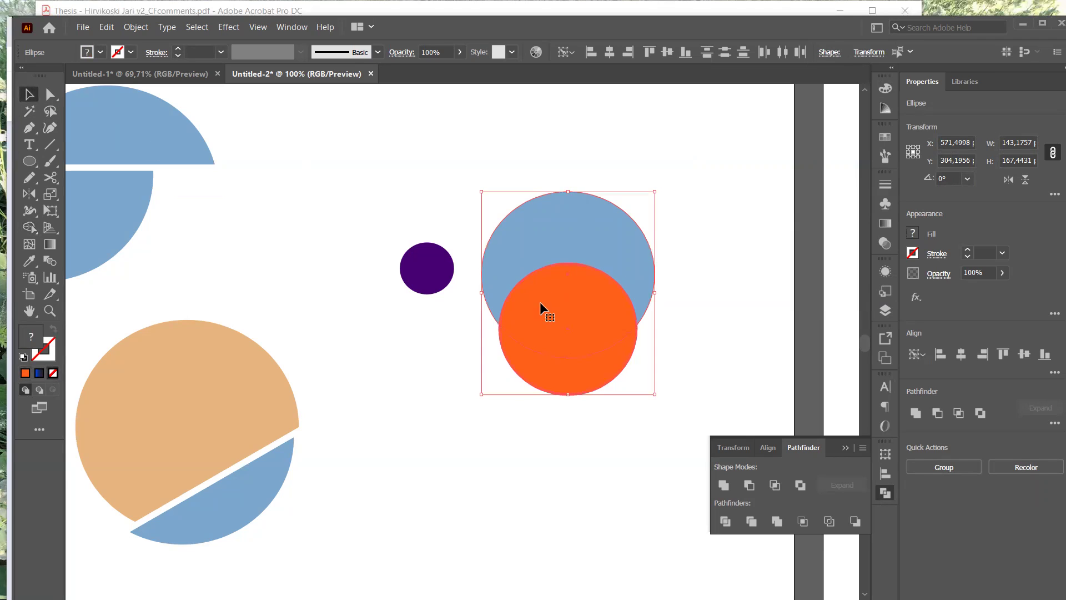
- Raise the orange circle about 45 px to the blue circle's centre and shift it about 56 px to the right
left_click(518, 443)
left_click(552, 358)
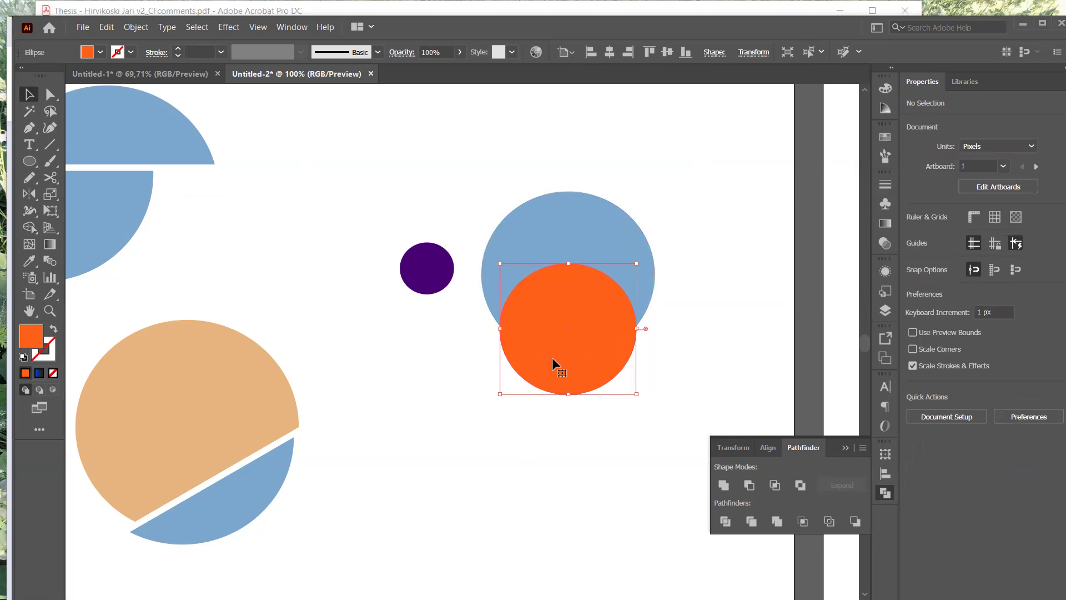
left_click_drag(552, 357, 559, 310)
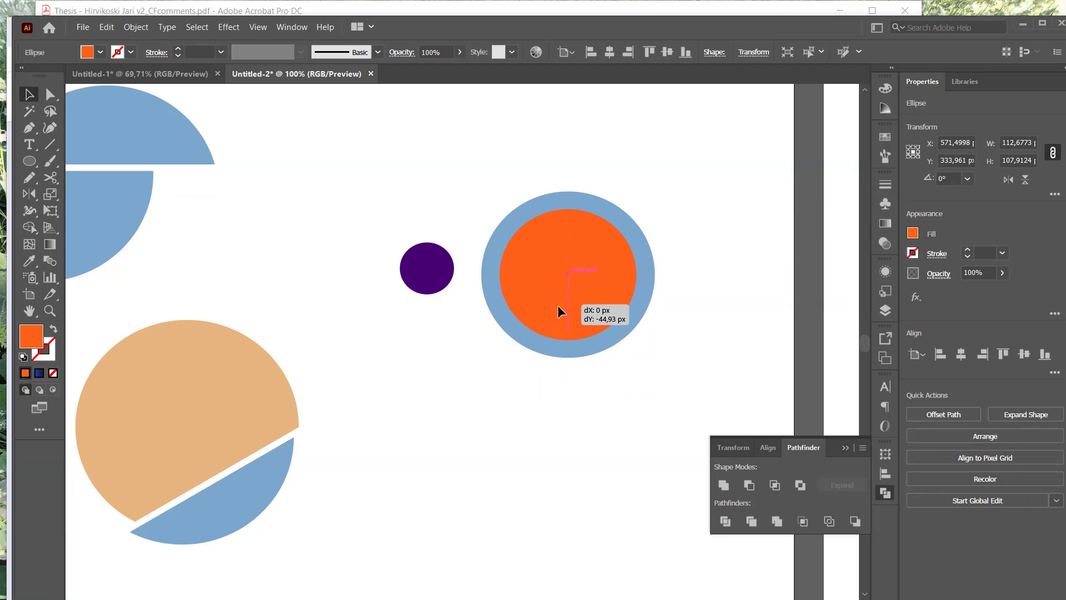
left_click_drag(557, 305, 557, 305)
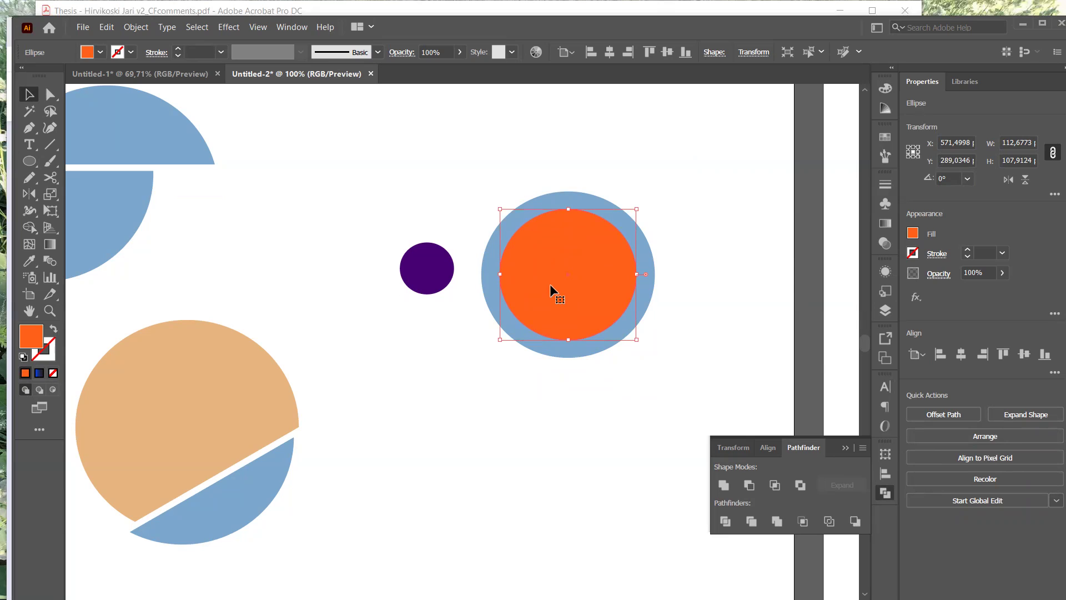
left_click_drag(551, 285, 618, 284)
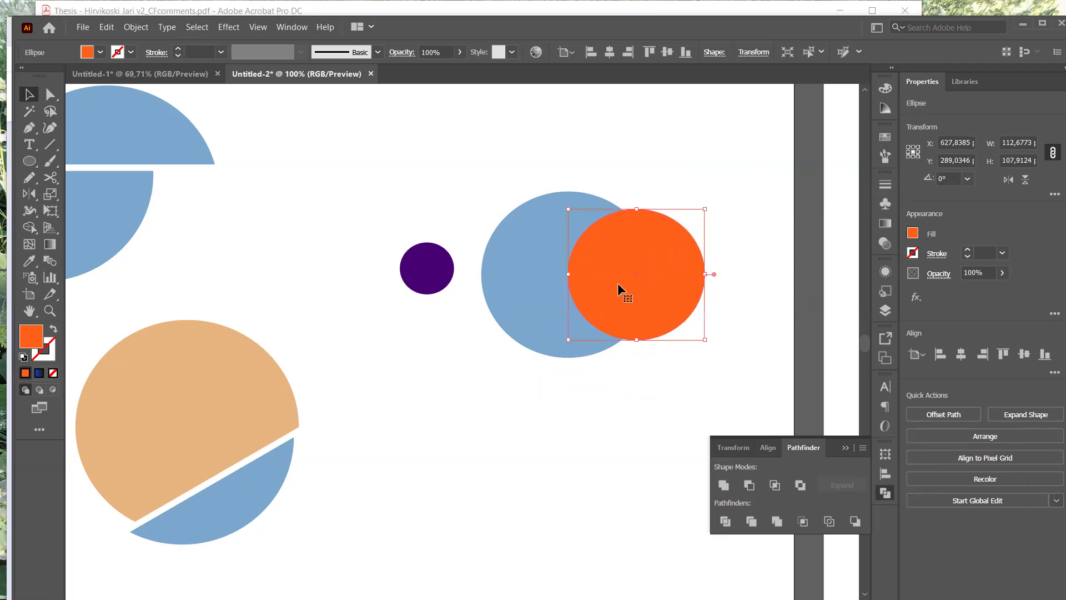
- Delete the small purple circle and place a copy of the orange circle about 119 px to the left of the original
left_click(436, 269)
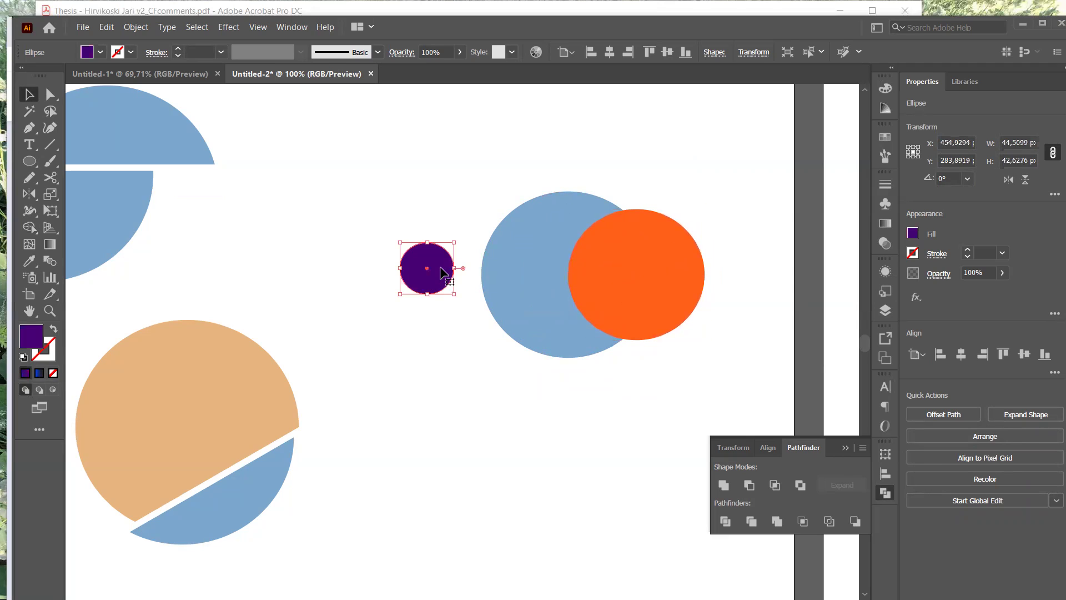
key("Delete")
left_click(645, 253)
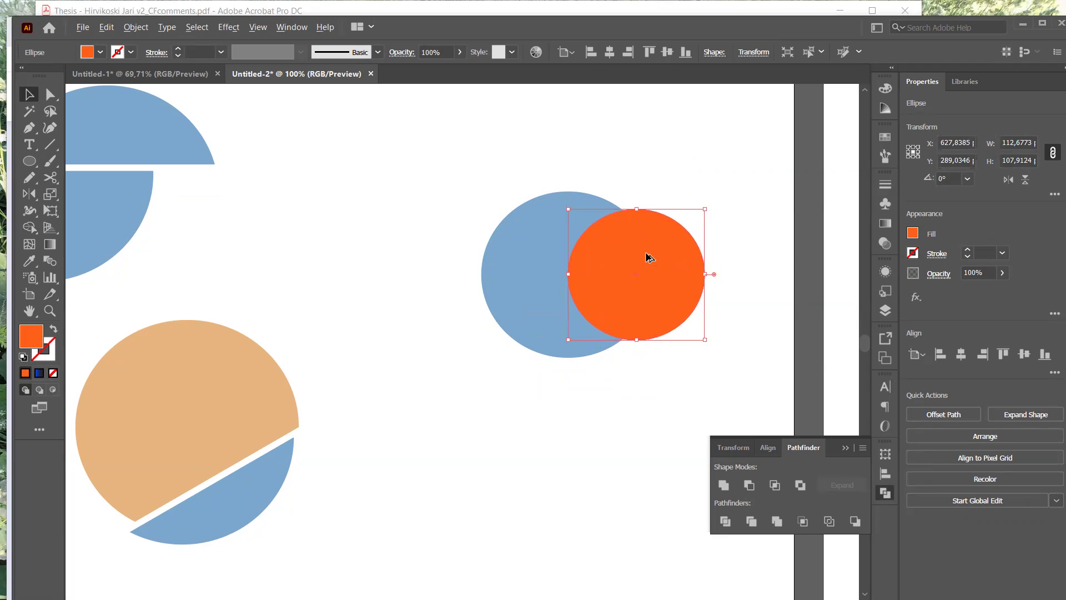
left_click_drag(645, 253, 502, 255)
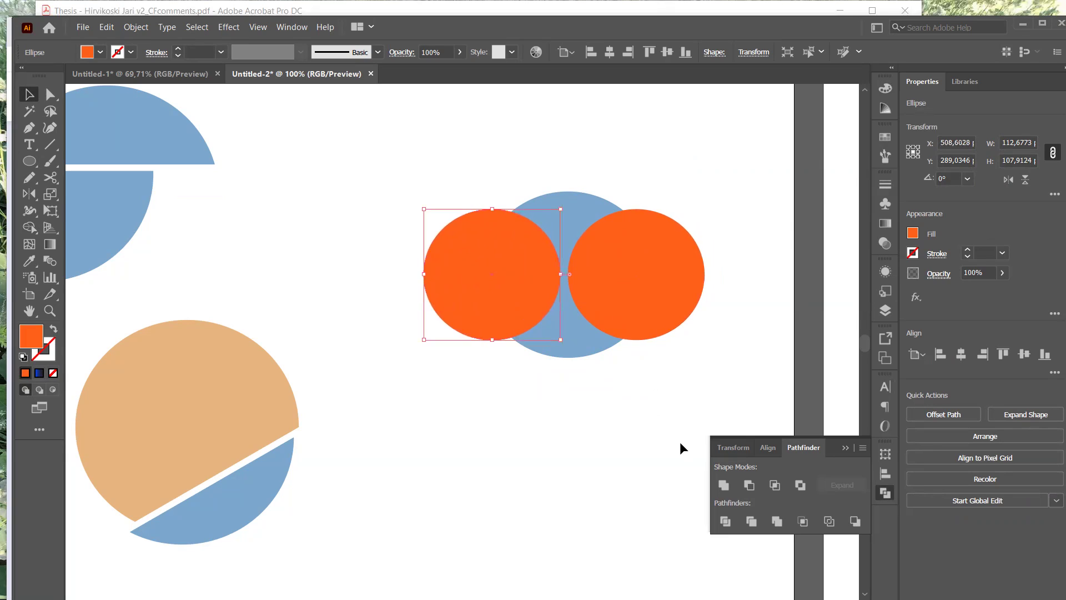
left_click(649, 297)
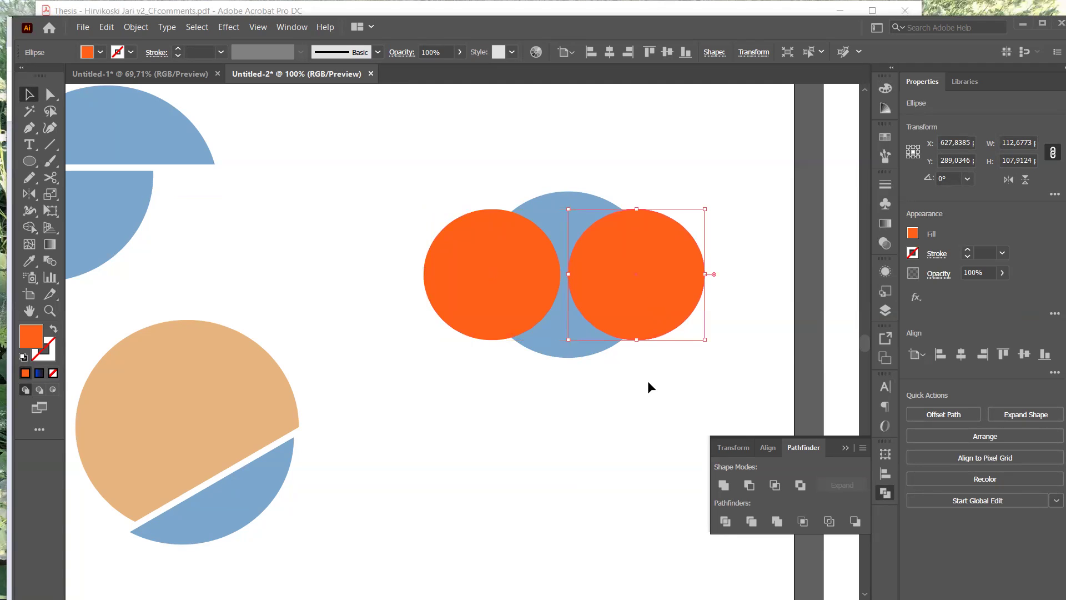
left_click(636, 398)
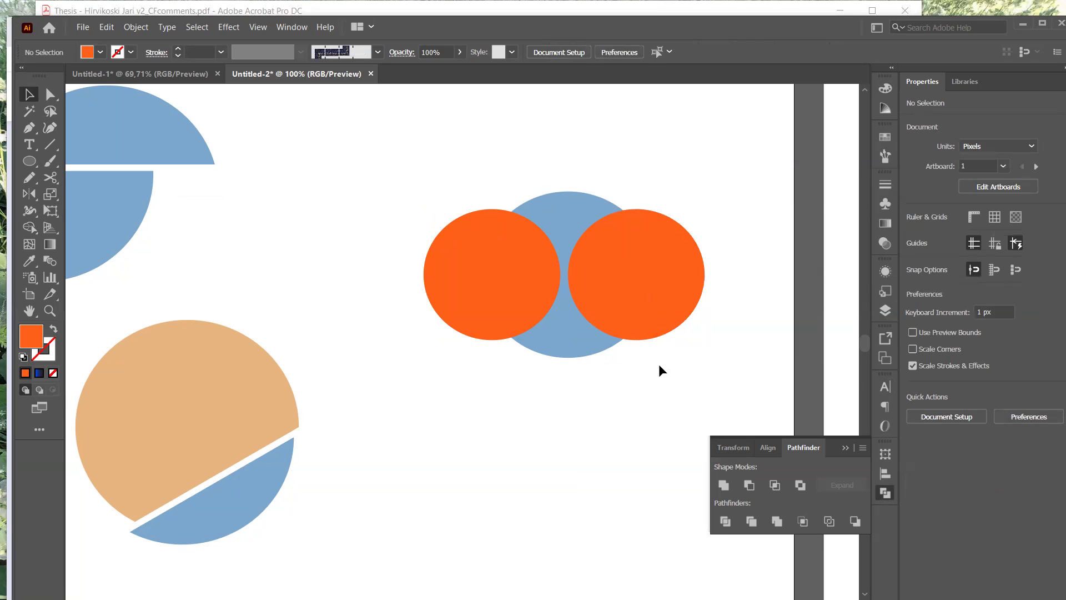
- Align the two orange circles and the large blue circle by their vertical centres
left_click_drag(659, 384, 467, 179)
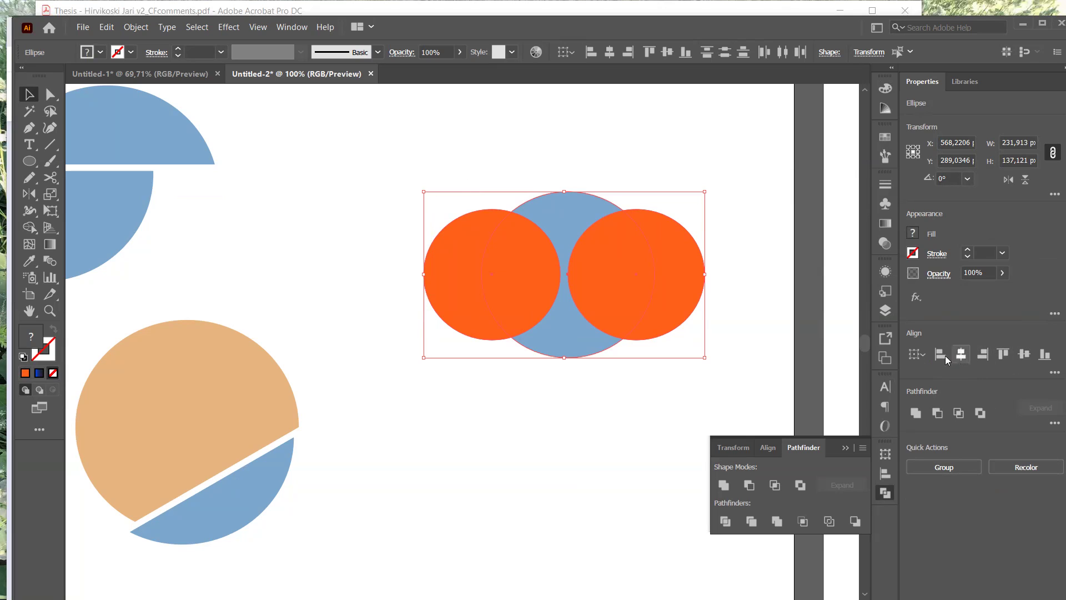
left_click(1024, 356)
left_click(676, 408)
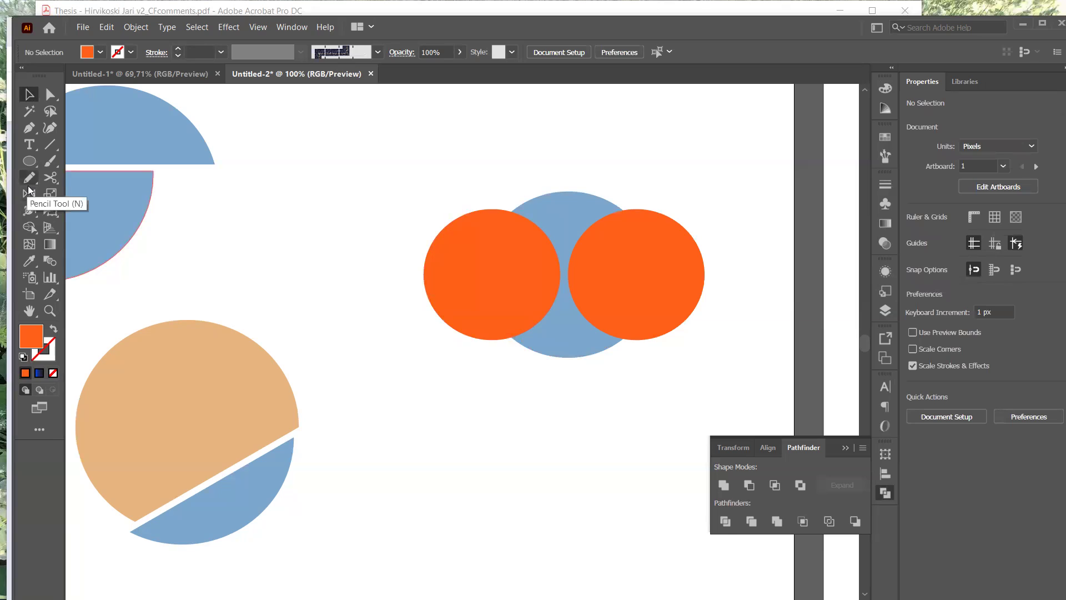
- Select the two orange circles and the blue circle together, and recolour the blue areas orange region by region with the Shape Builder tool
left_click(25, 225)
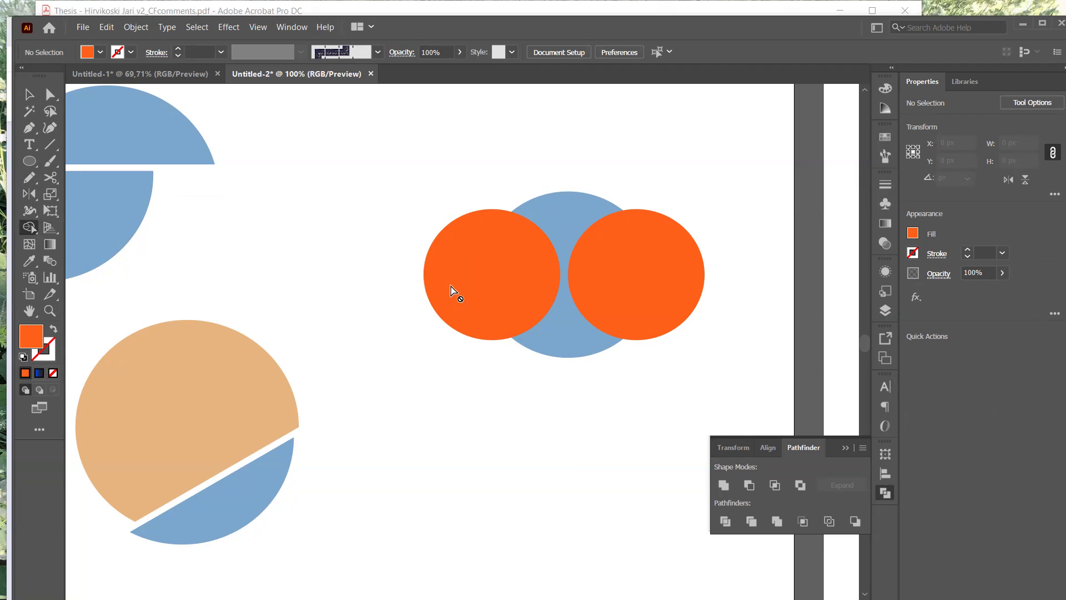
left_click(29, 94)
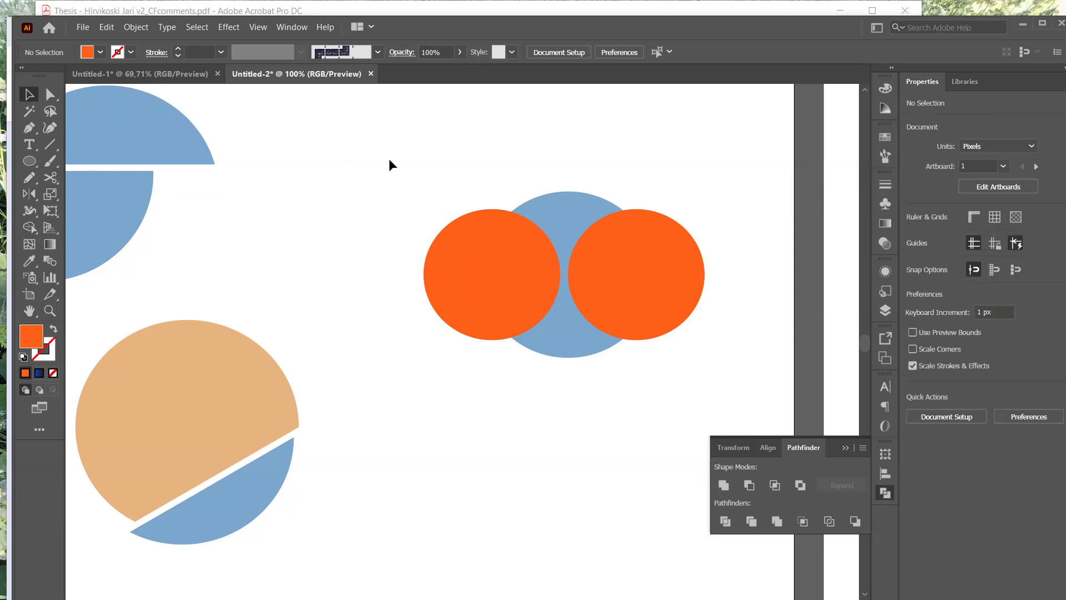
left_click_drag(389, 160, 686, 399)
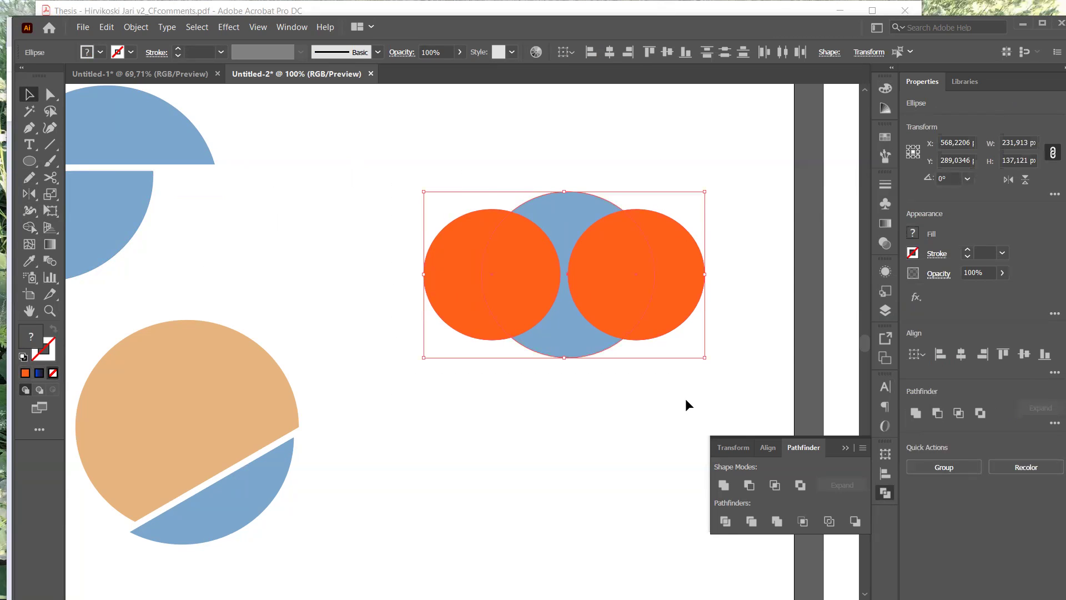
left_click(30, 227)
left_click(433, 292)
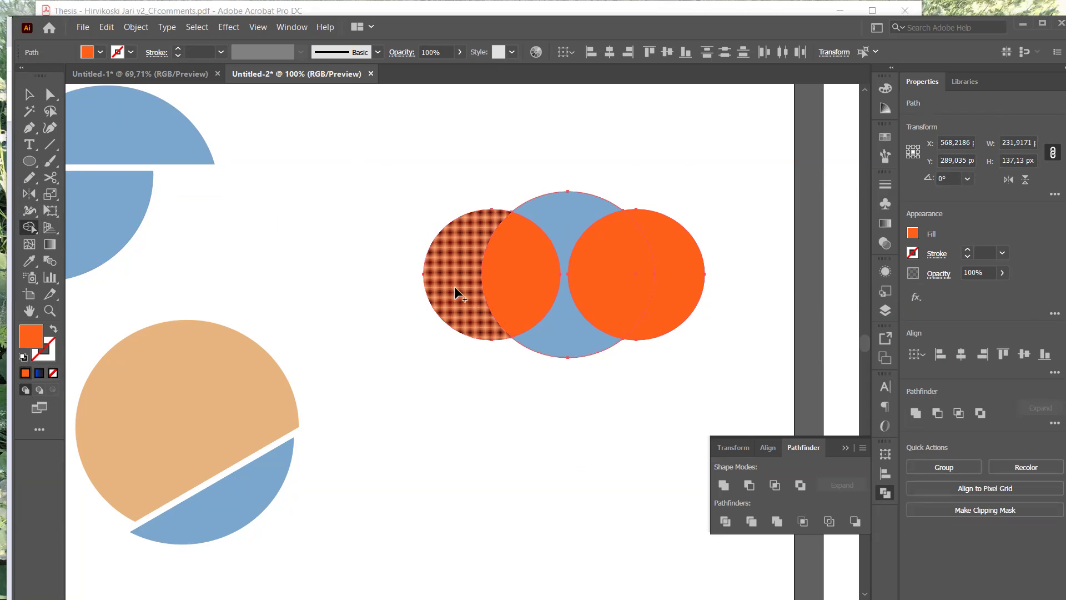
left_click(454, 285)
left_click(514, 283)
left_click(568, 221)
left_click(611, 266)
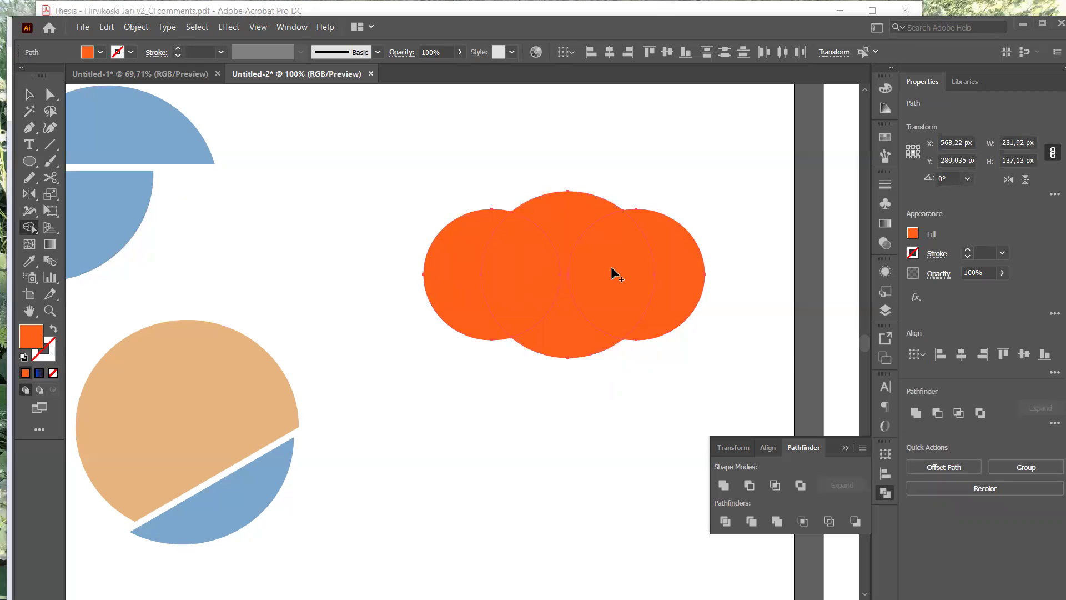
left_click(676, 278)
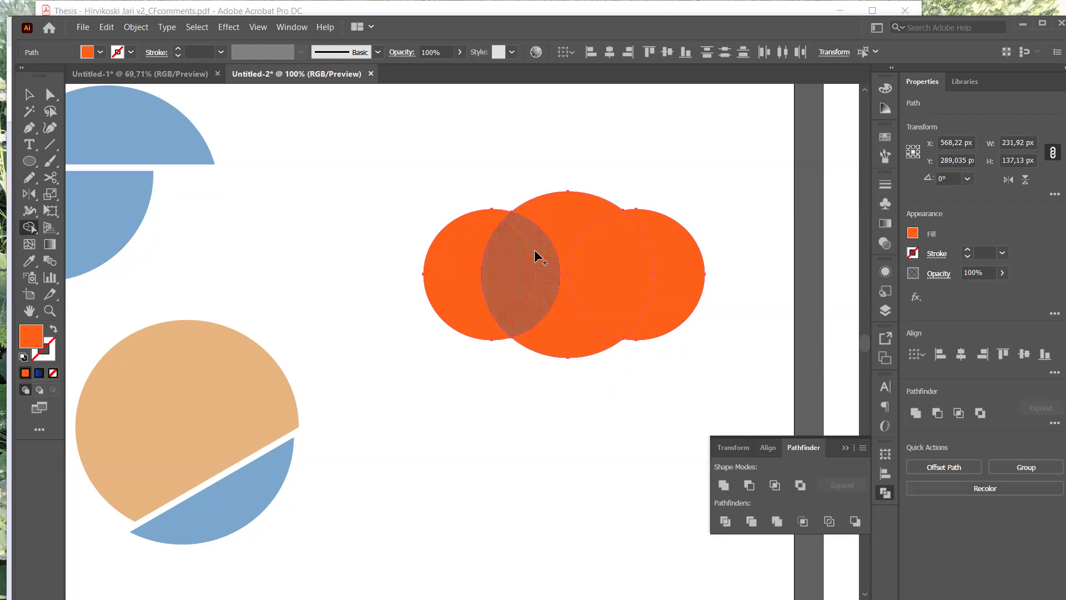
left_click(512, 284)
- Delete the two lens-shaped overlap regions from the three-circle figure using the Direct Selection tool
left_click(51, 103)
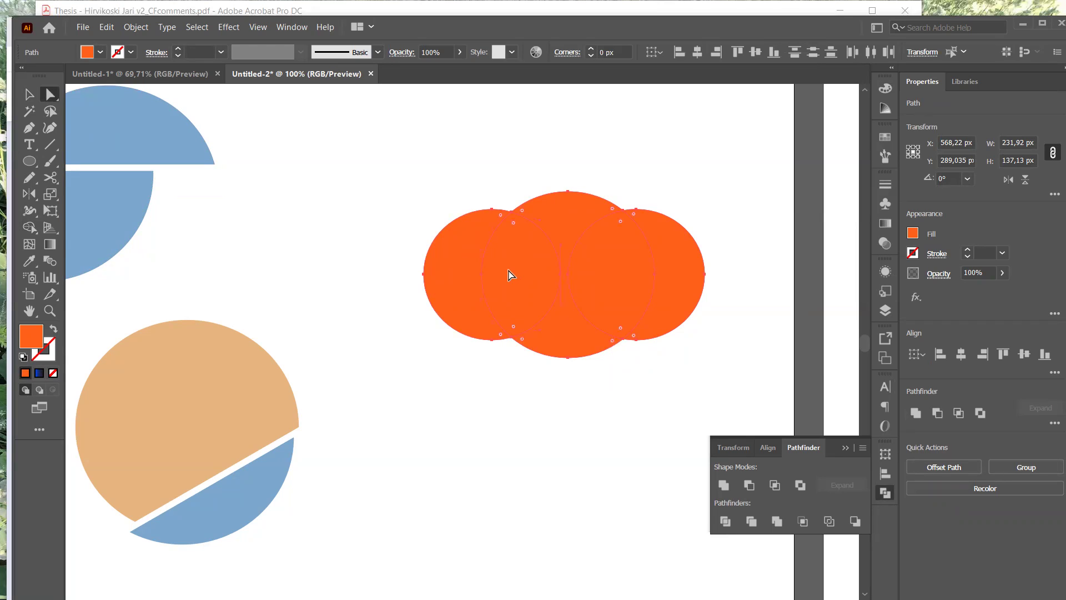
left_click(452, 290)
left_click(349, 339)
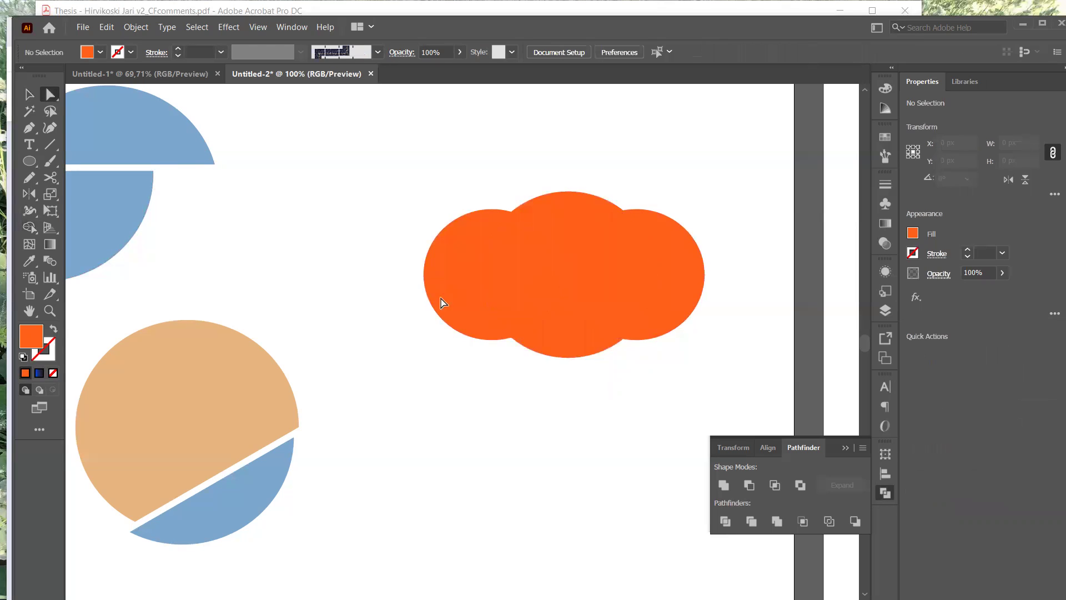
left_click(505, 271)
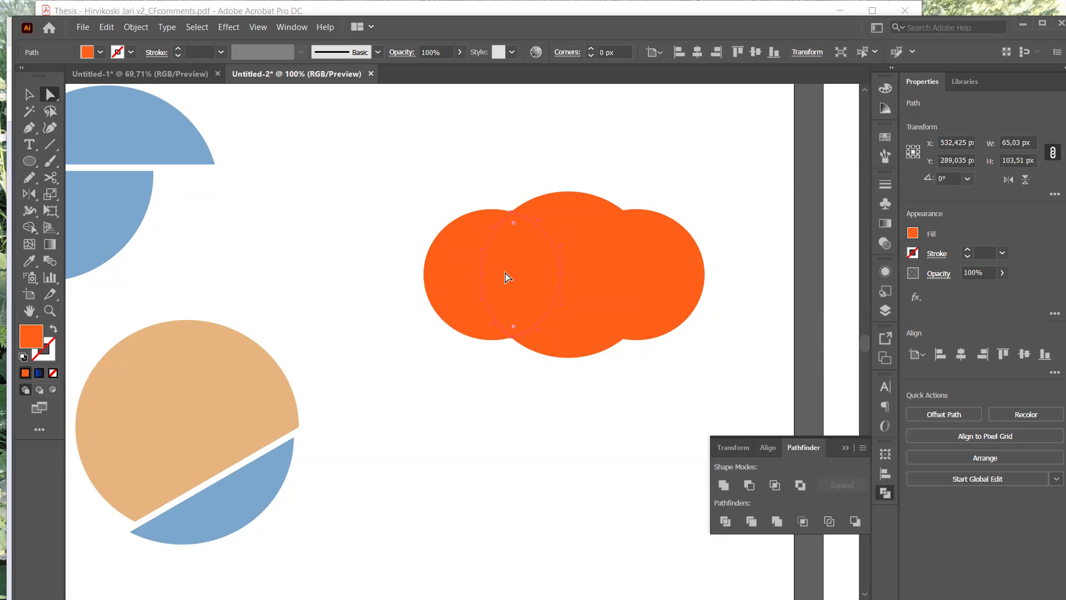
key("ctrl+z")
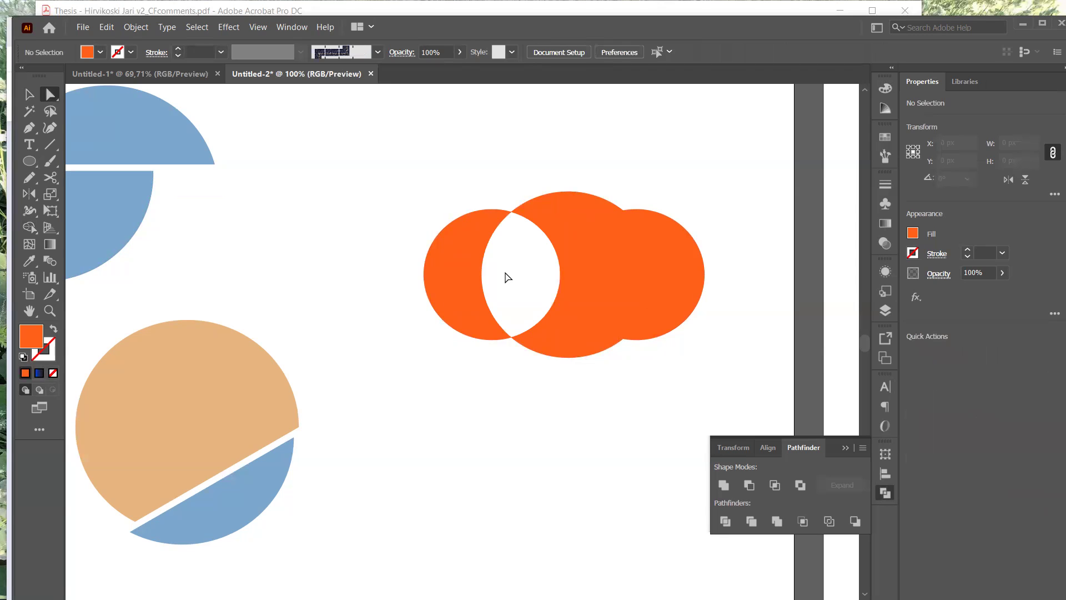
left_click(611, 273)
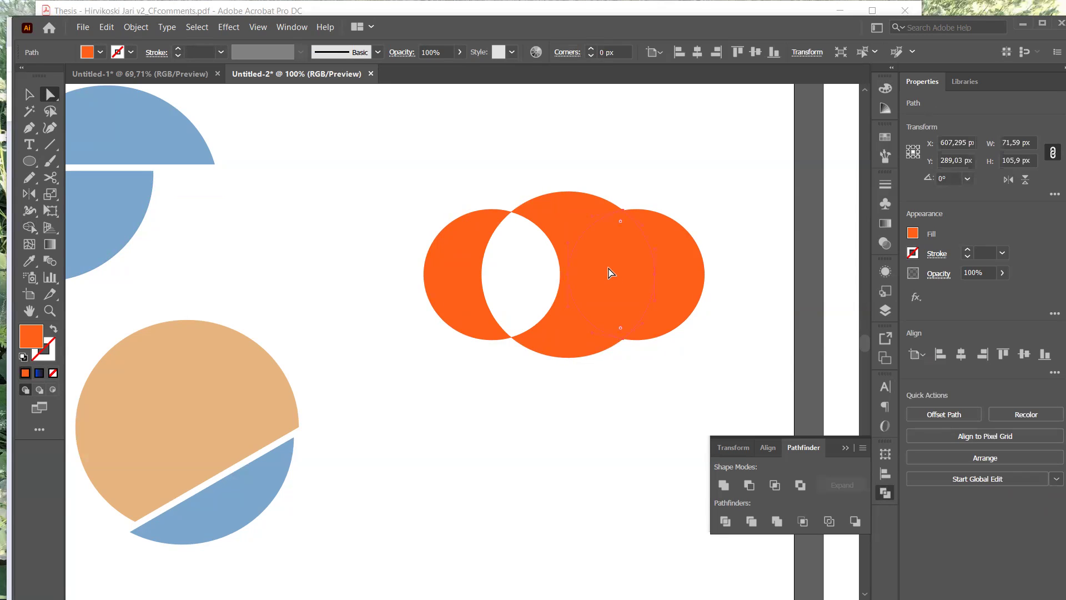
key("Delete")
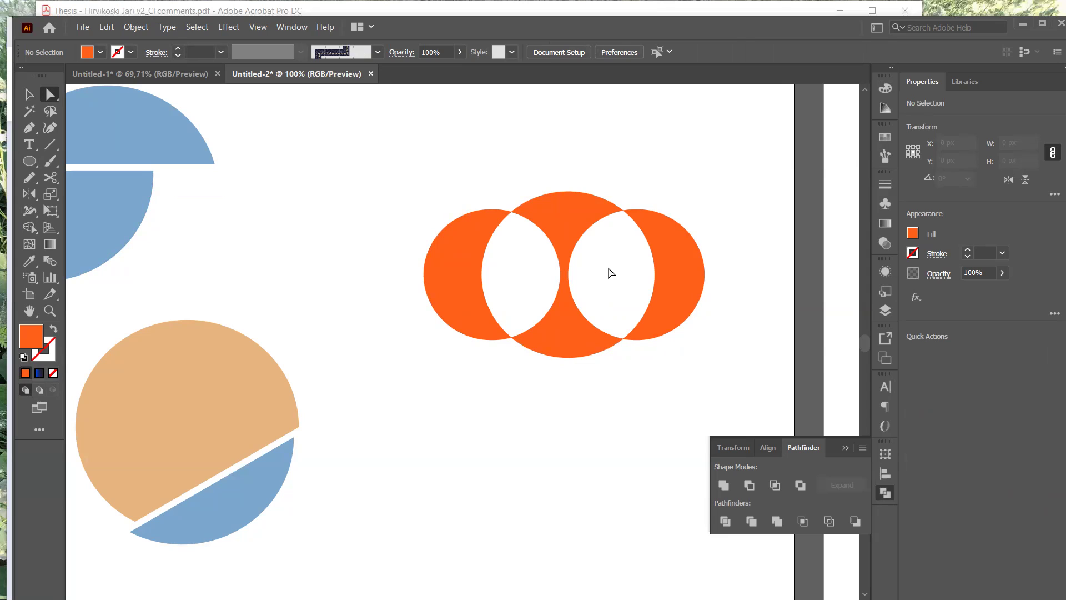
- Select all remaining orange pieces of the three-circle figure and delete them
left_click(564, 208)
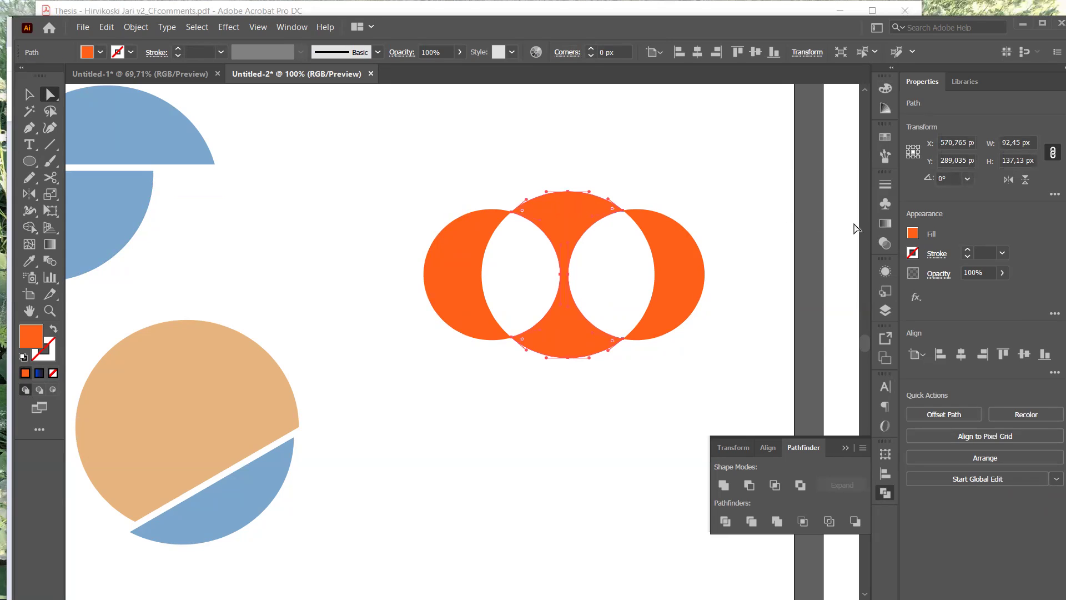
left_click(30, 95)
left_click_drag(376, 164, 711, 382)
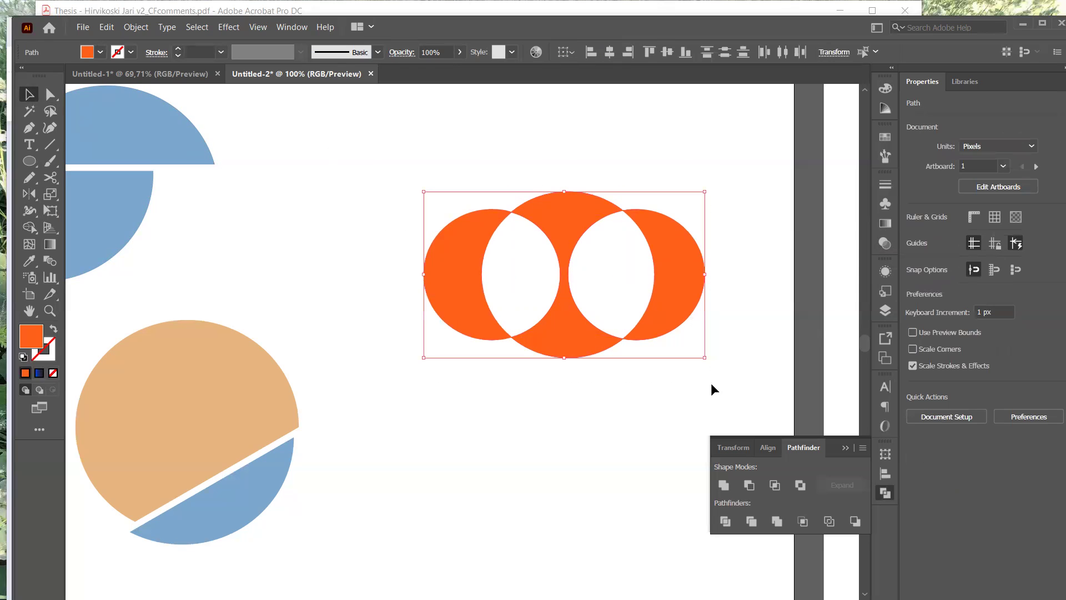
key("Delete")
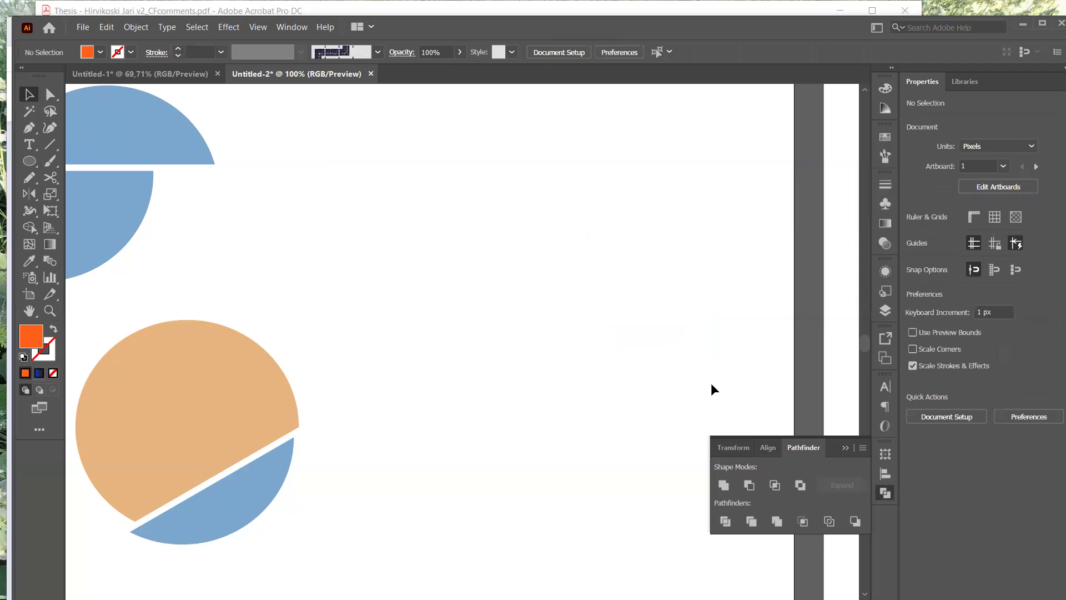
- Start an orange polygon in the empty artboard area with the Polygon tool and reduce it to three sides
left_click(30, 162)
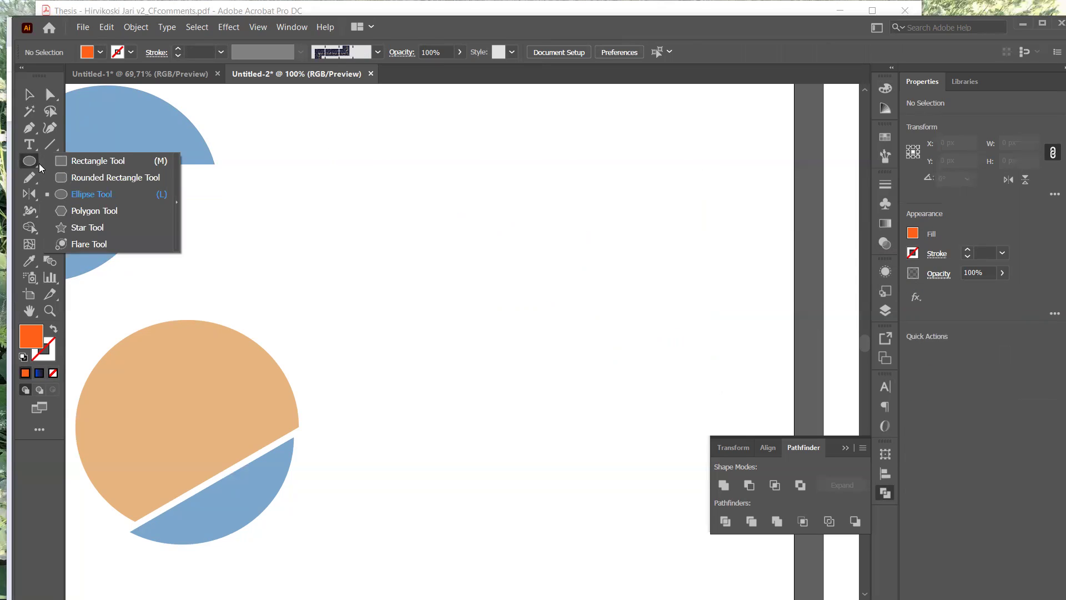
left_click(104, 211)
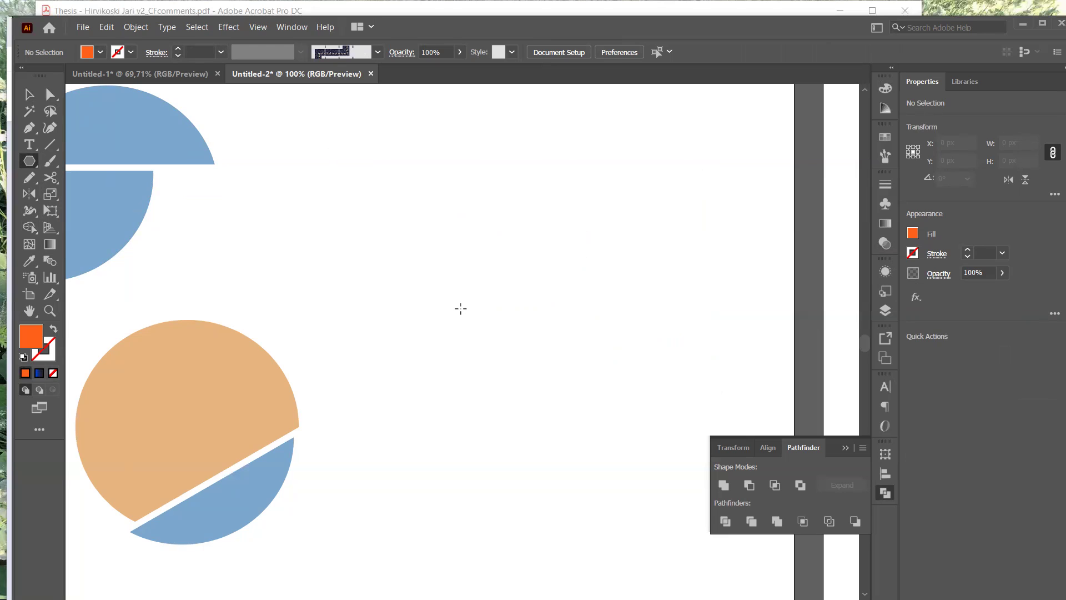
mouse_move(461, 308)
left_mouse_down()
mouse_move(483, 287)
mouse_move(523, 276)
left_mouse_up()
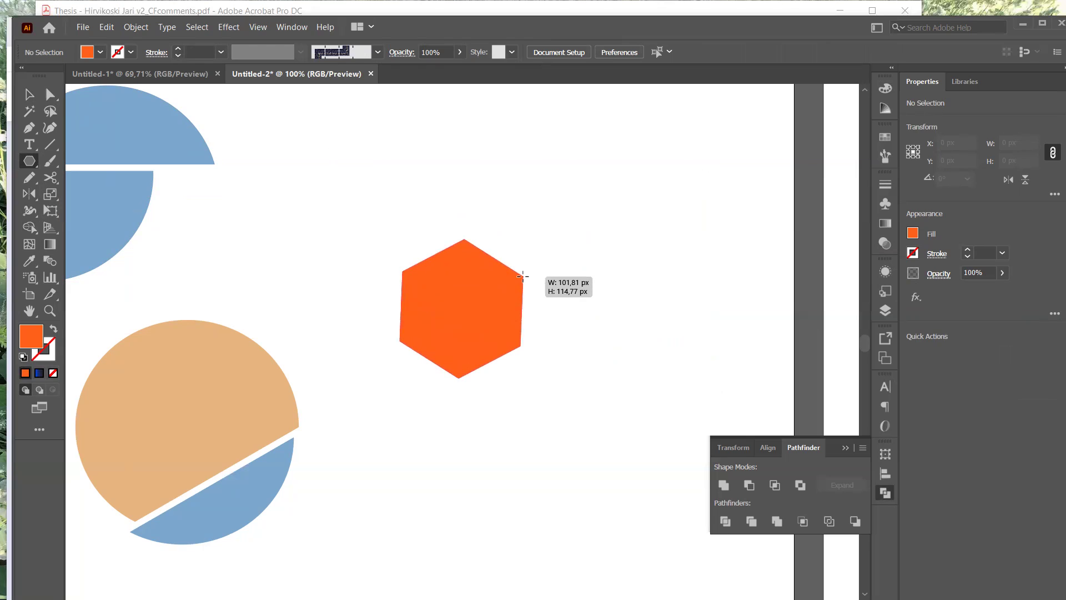
left_click_drag(522, 275, 526, 269)
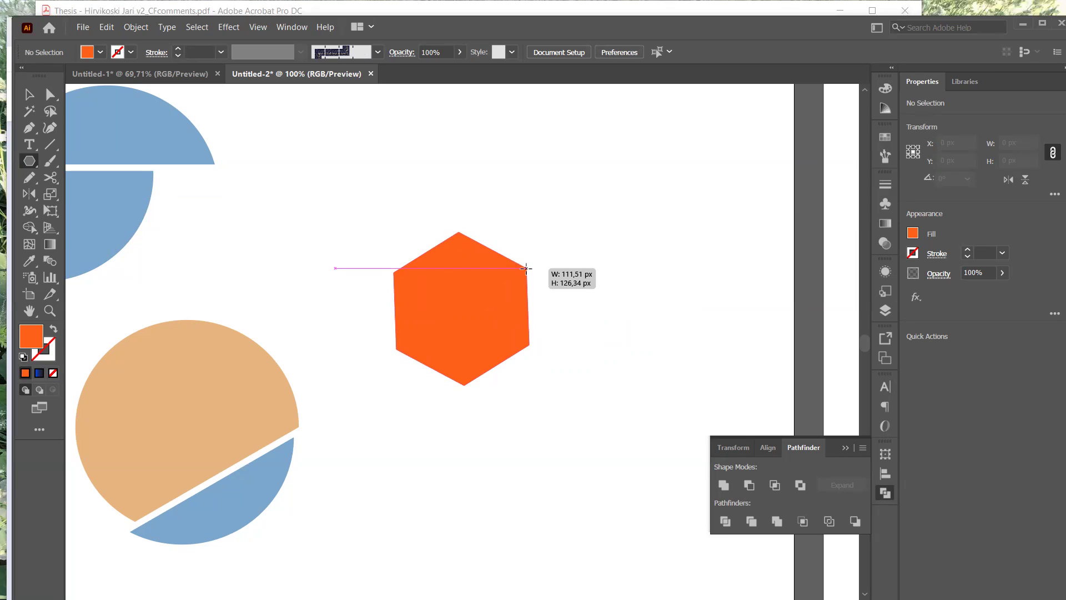
key("Up")
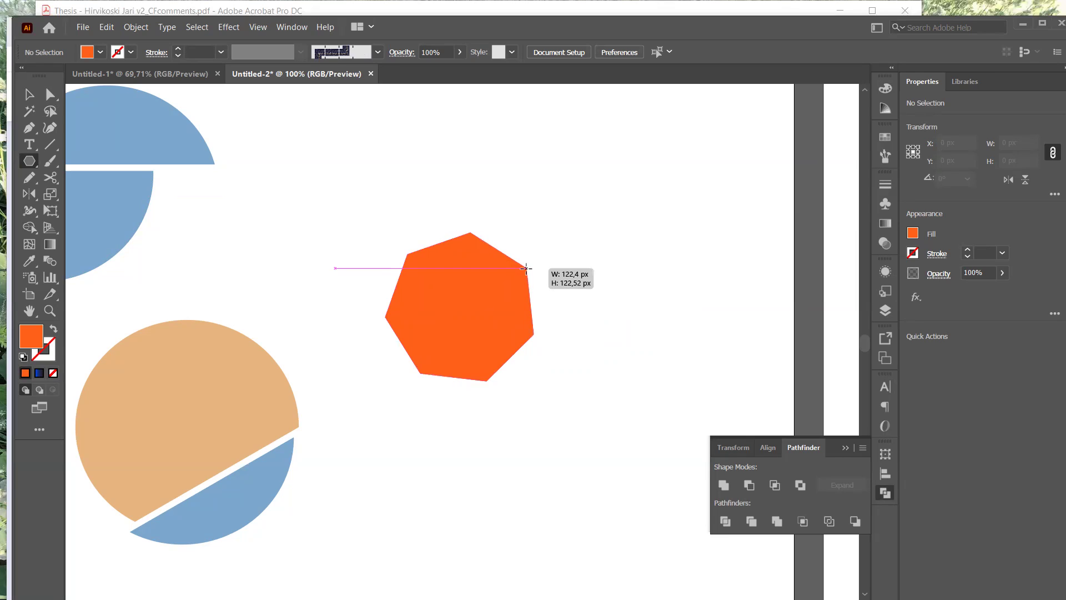
key("Down")
key("Down")
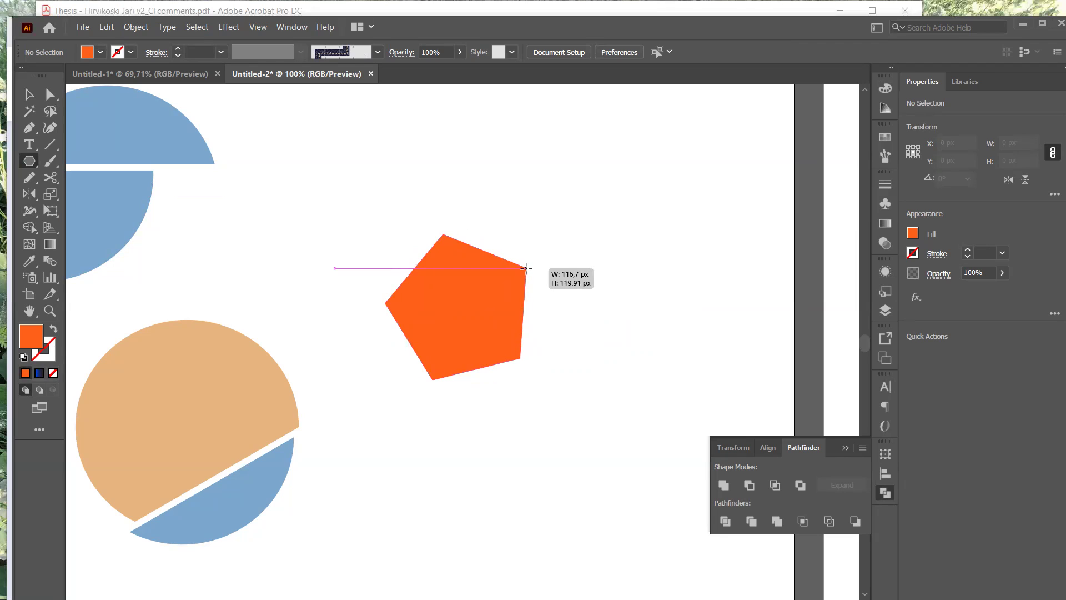
key("Down")
key("Down")
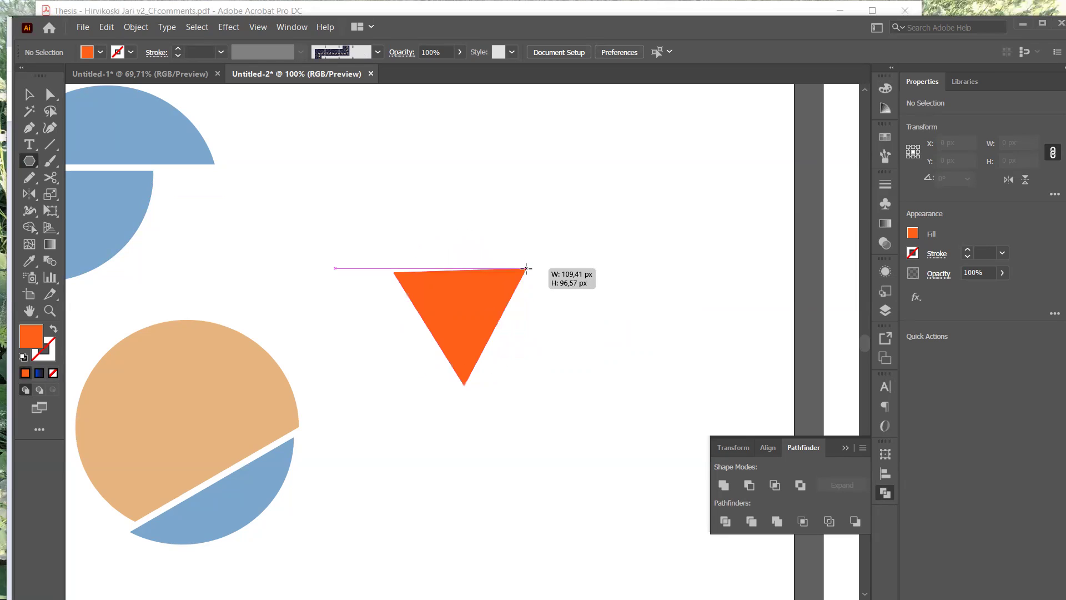
- Rotate the triangle upright onto an exactly horizontal base and finish it about 116 px wide and 100 px high
left_click_drag(527, 268, 530, 313)
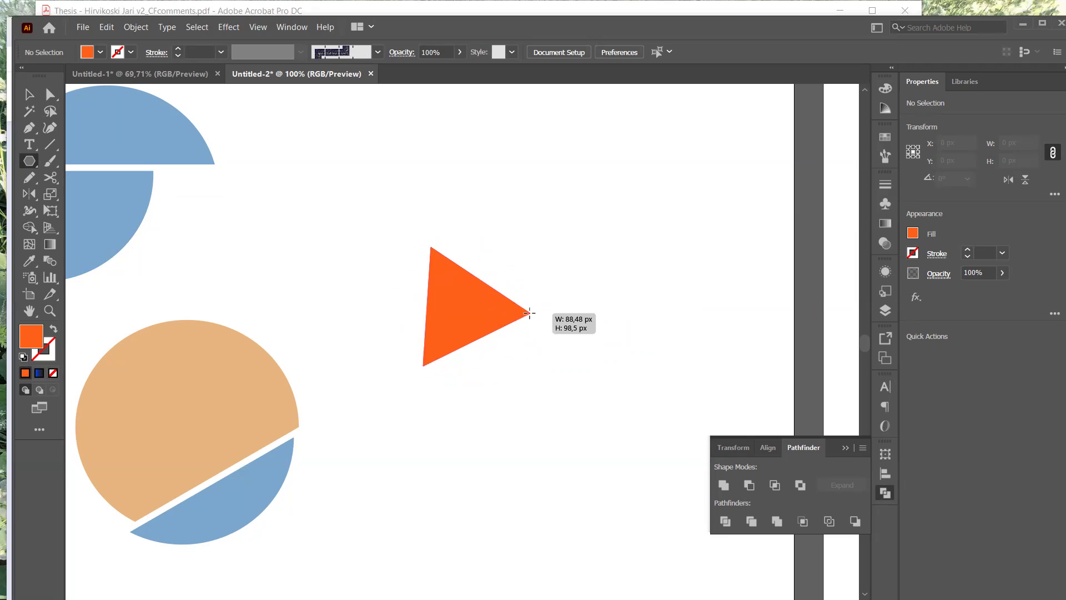
left_click_drag(530, 313, 531, 347)
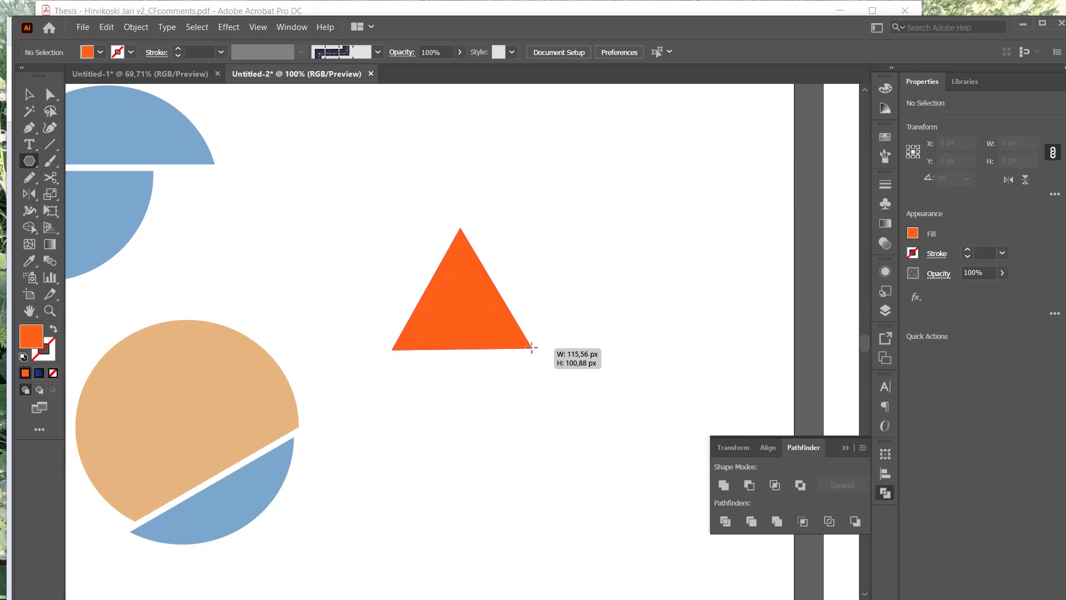
left_click_drag(531, 347, 532, 347)
left_click_drag(531, 347, 531, 347)
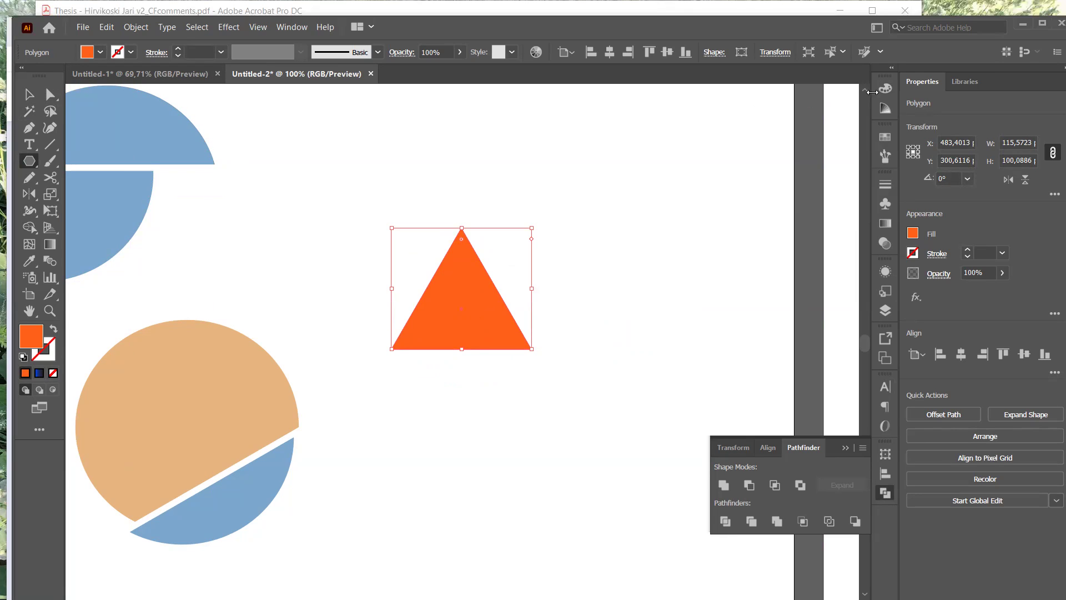
- Give the triangle a near-black stroke from the greyscale swatches and a white fill
left_click(913, 253)
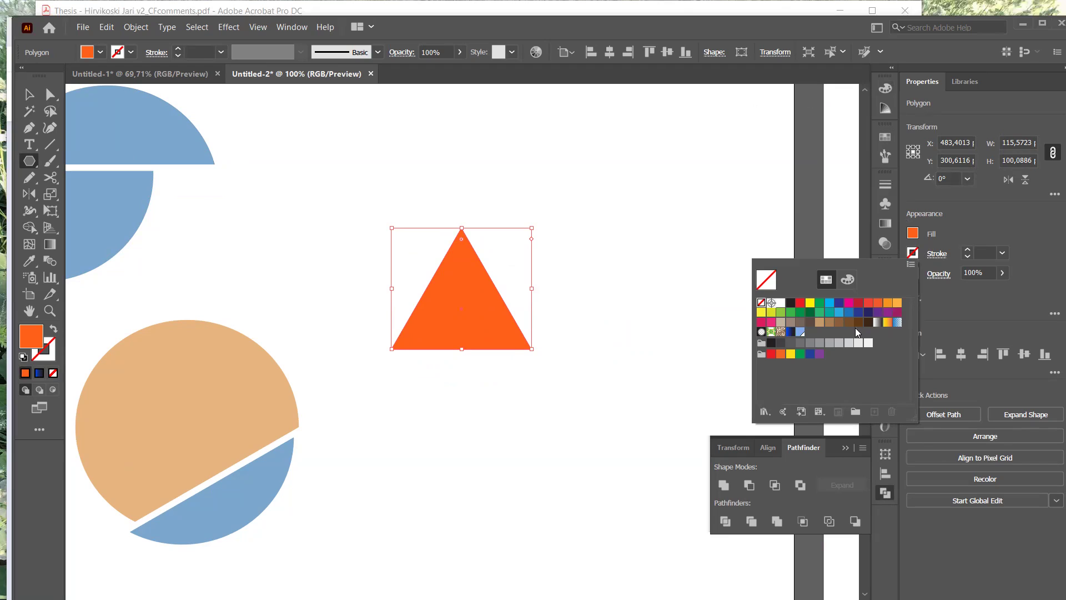
left_click(770, 343)
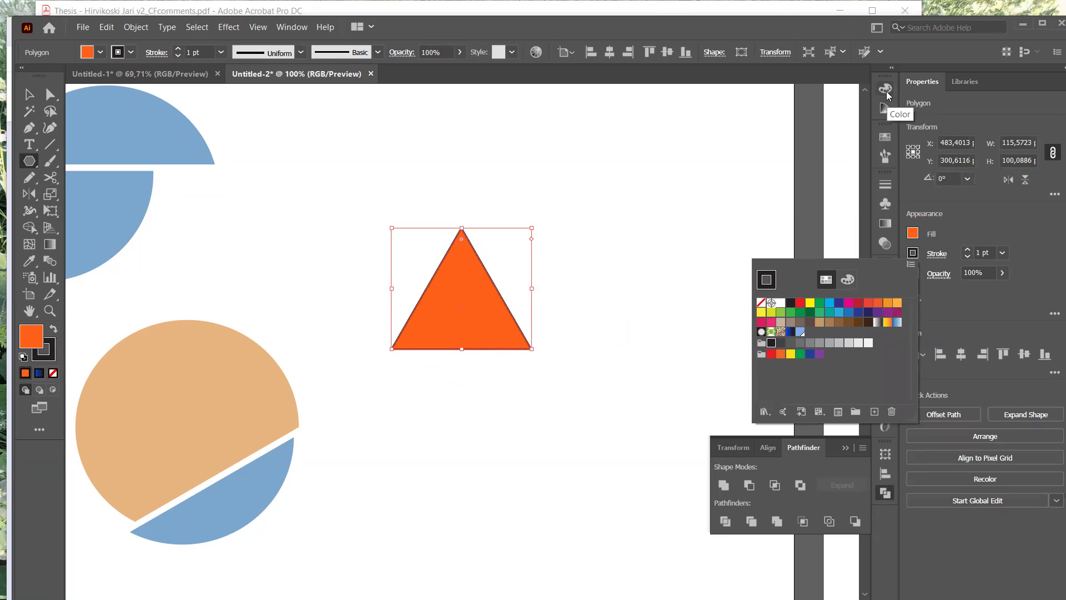
left_click(929, 237)
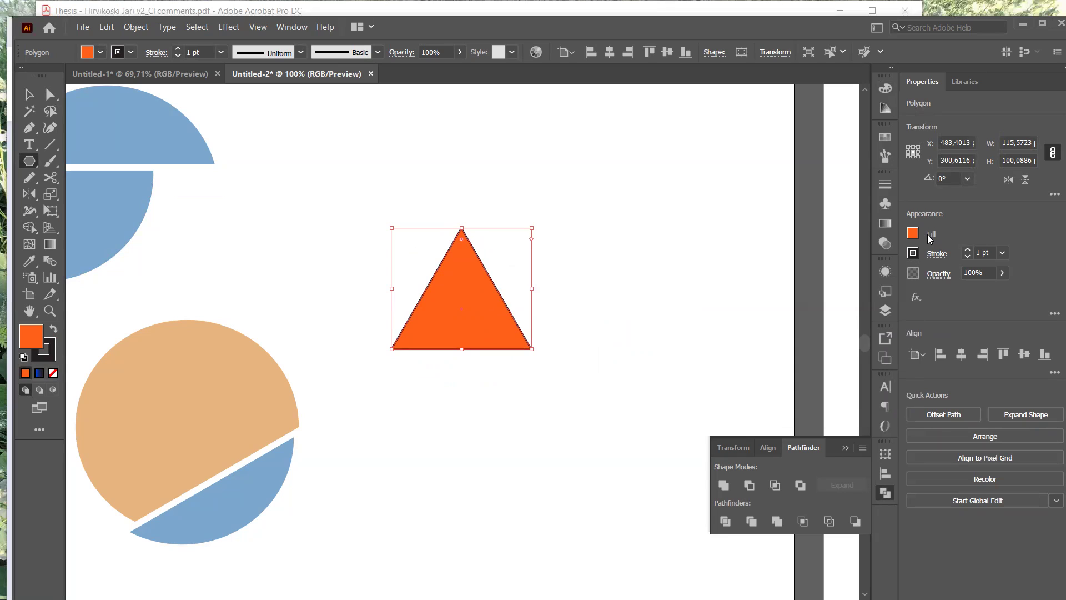
left_click(885, 90)
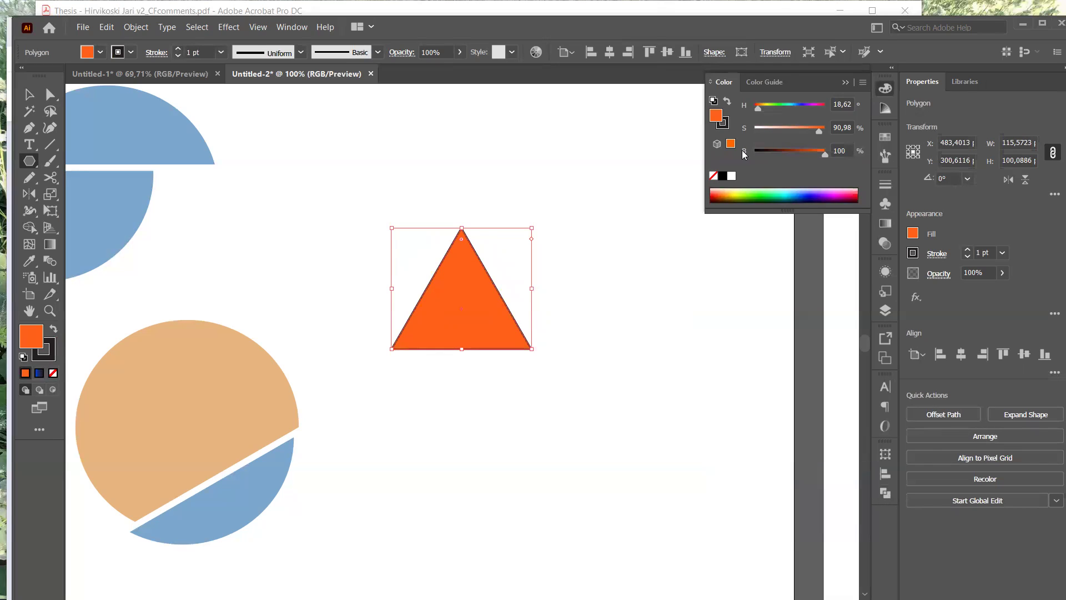
left_click(713, 176)
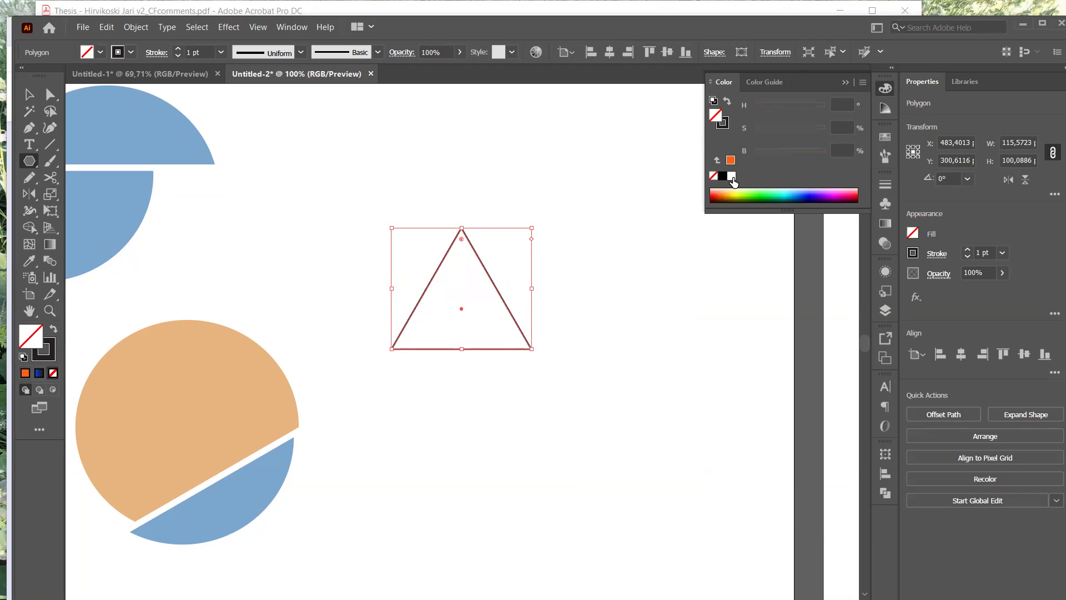
left_click(731, 177)
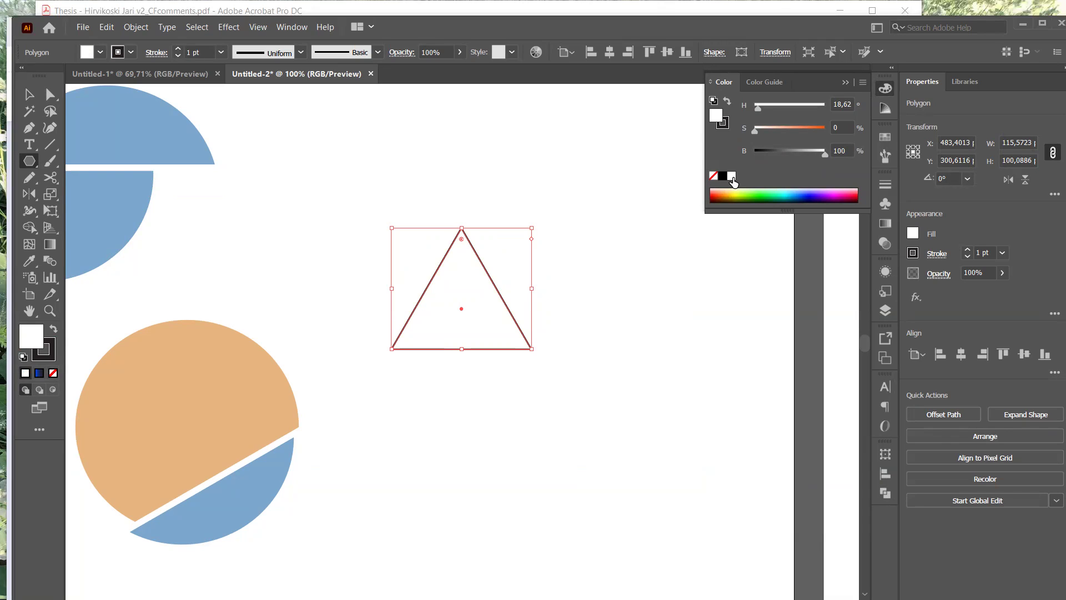
- Make the stroke the active colour attribute and set the triangle's stroke weight to 8 pt
key("x")
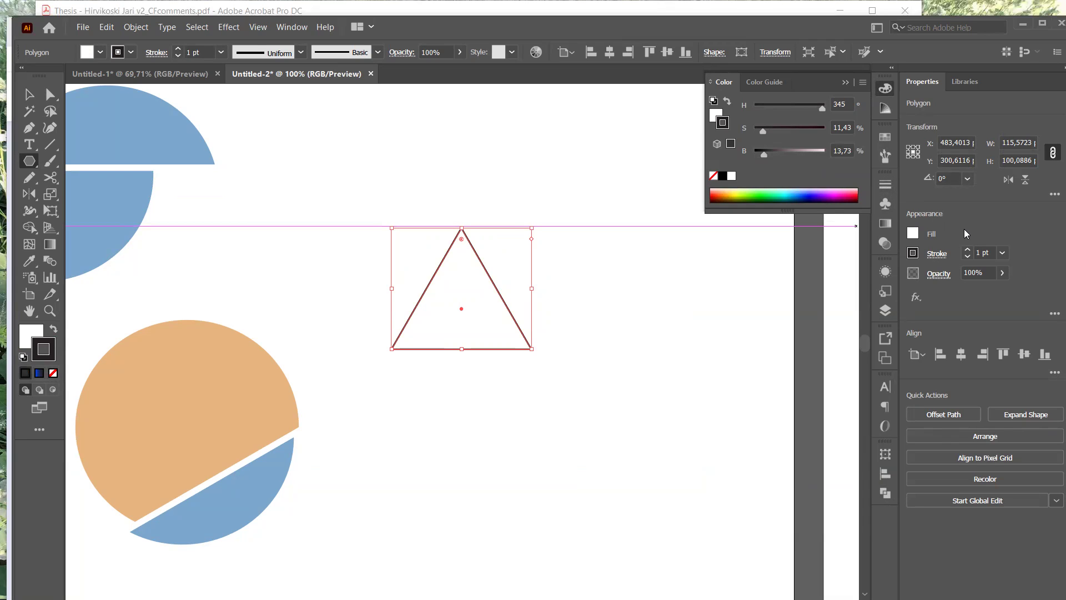
left_click(967, 250)
left_click(967, 250)
left_click(967, 250)
left_click(968, 250)
left_click(967, 250)
left_click(967, 250)
left_click(967, 250)
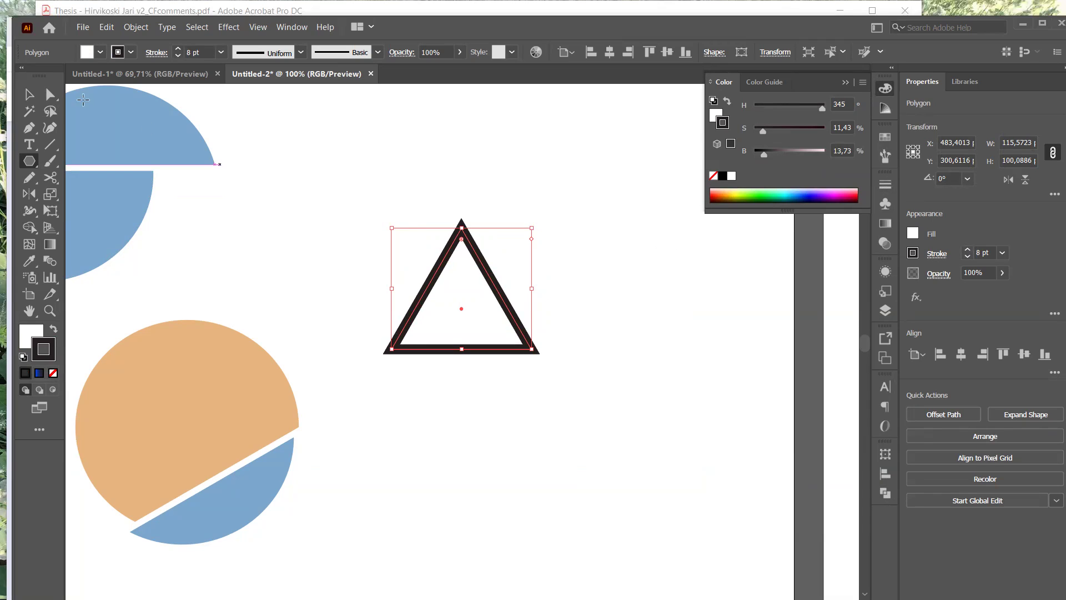
- Place a copy of the outlined triangle about 53 px straight below the original so the two overlap
left_click(34, 98)
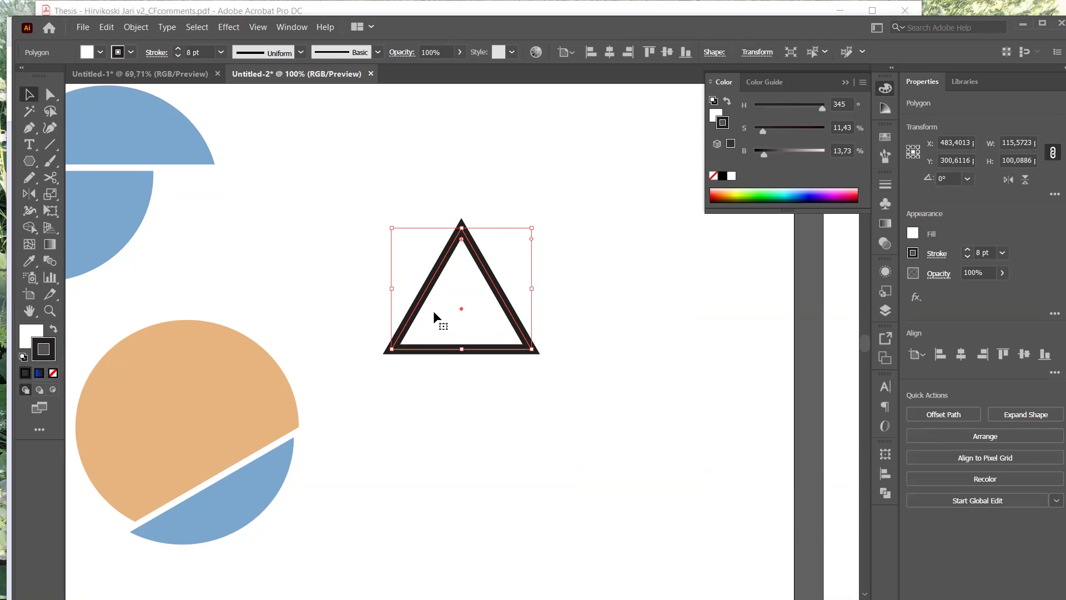
left_click_drag(437, 316, 437, 380)
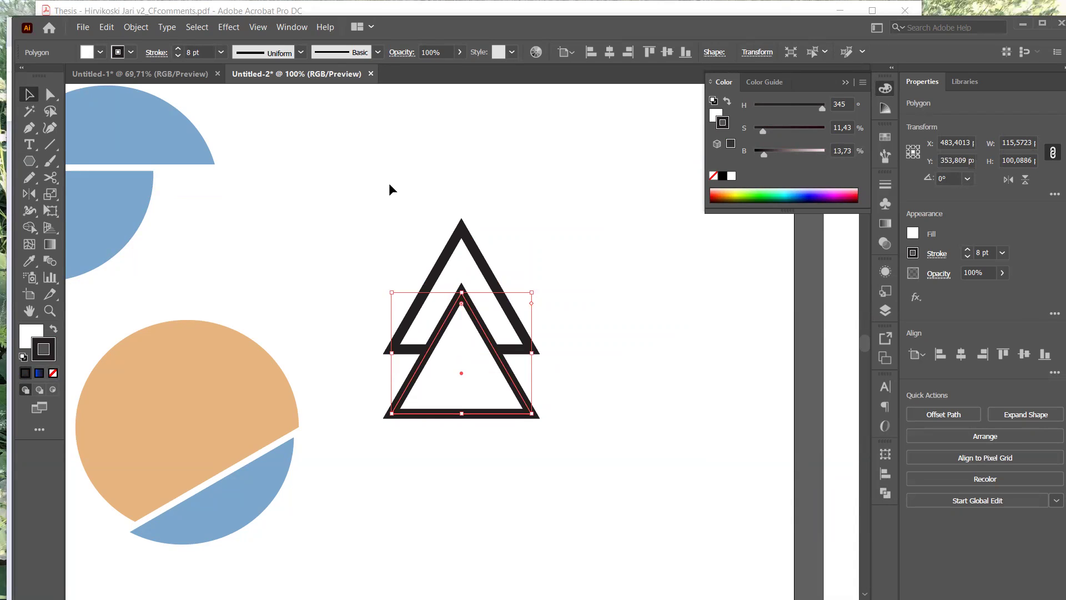
- Enlarge the lower triangle to about 140 px wide and 121 px high and shift it up and right over the original
left_click_drag(476, 386, 487, 378)
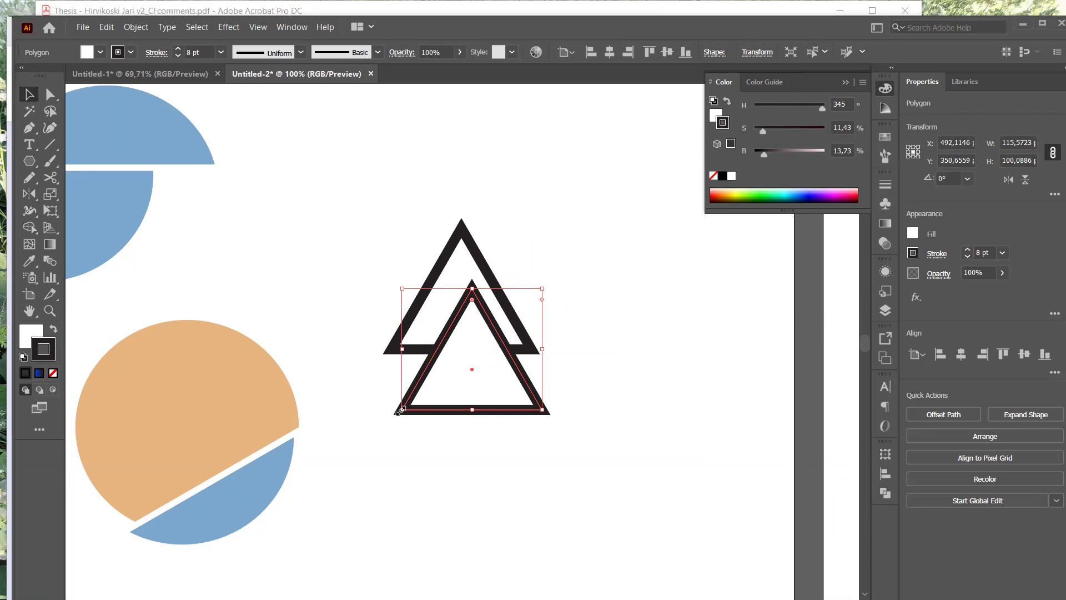
left_click_drag(398, 412, 371, 475)
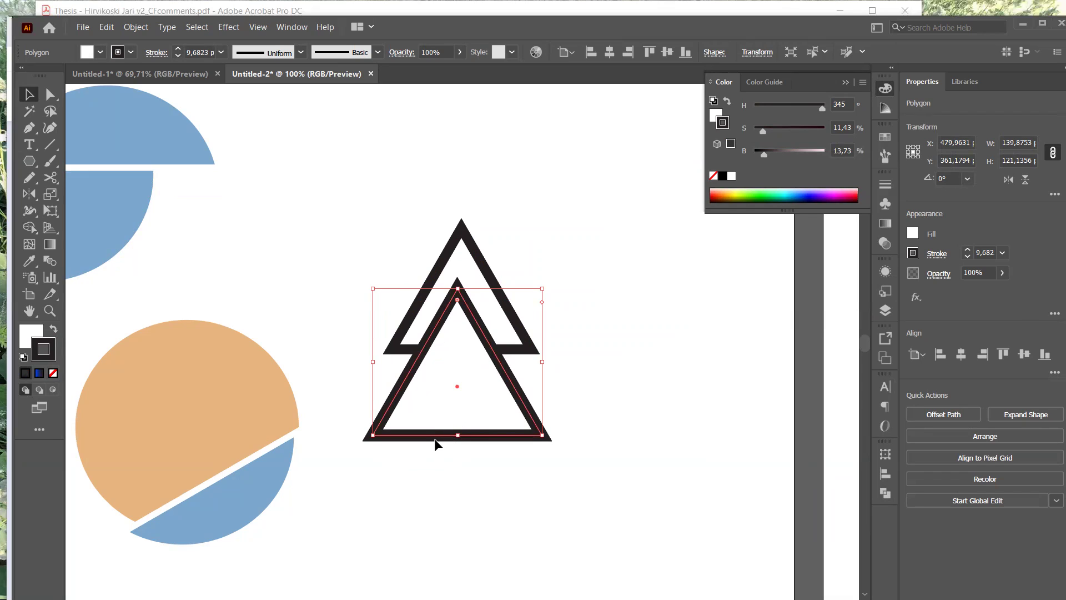
left_click_drag(515, 395, 558, 345)
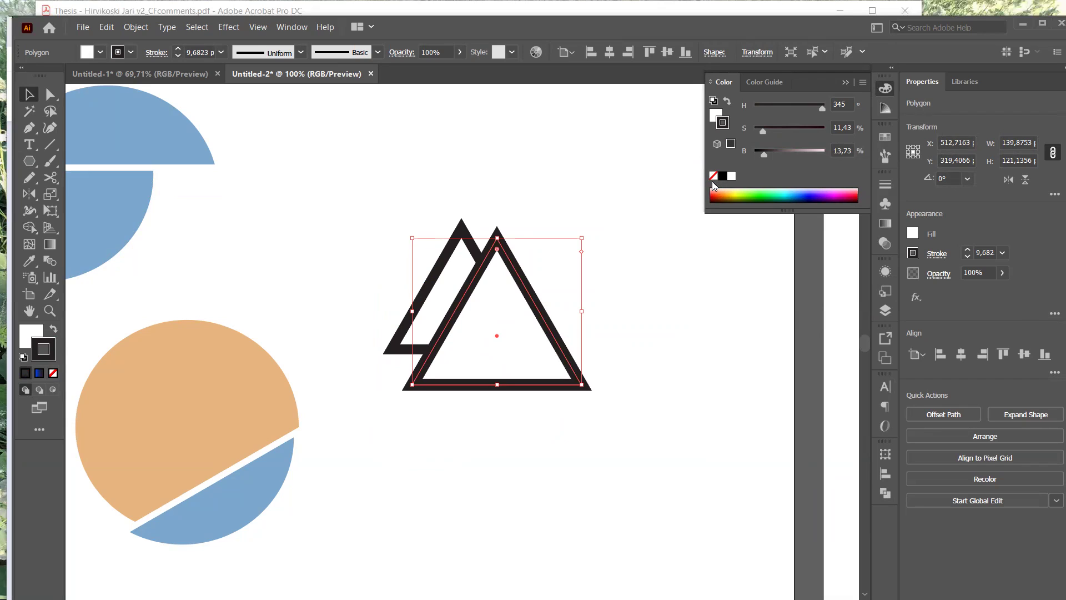
- Remove the larger triangle's fill and move it about 61 px left and 14 px down across the smaller triangle
key("x")
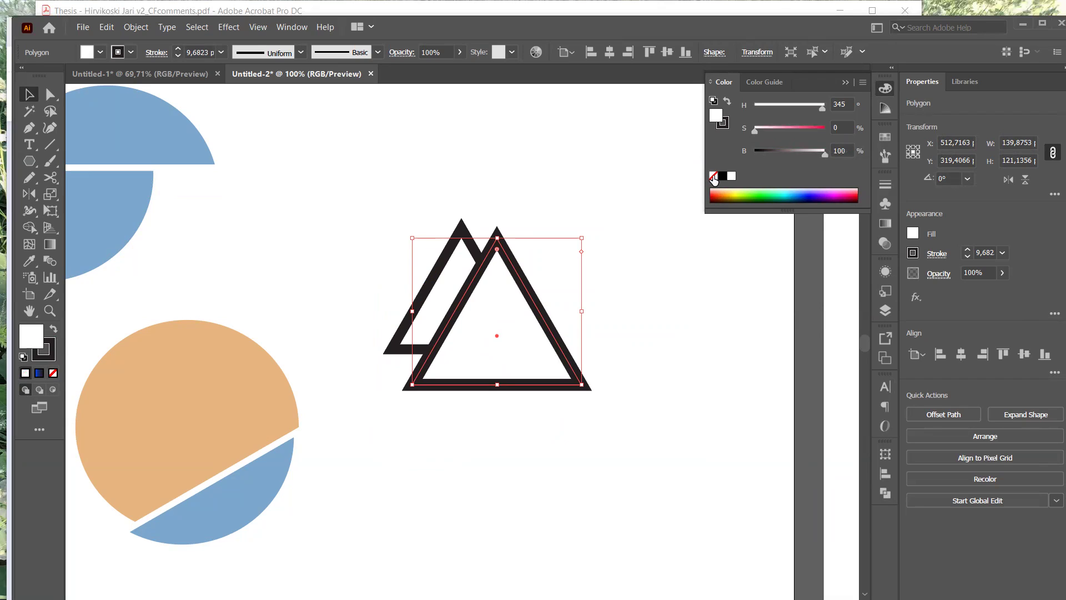
left_click(713, 176)
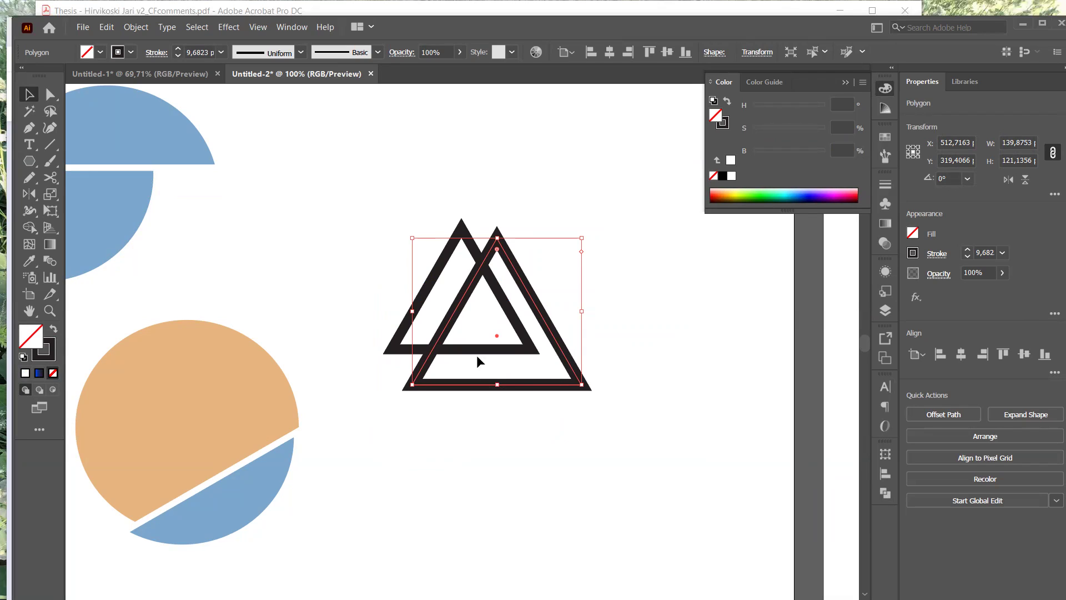
left_click_drag(480, 427, 451, 407)
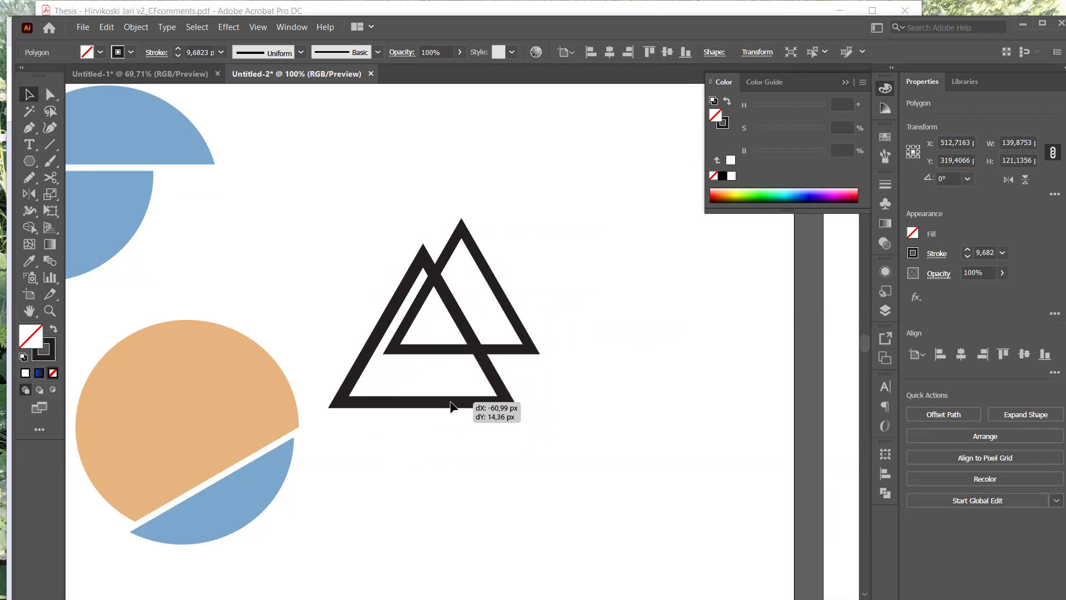
left_click_drag(451, 406, 450, 406)
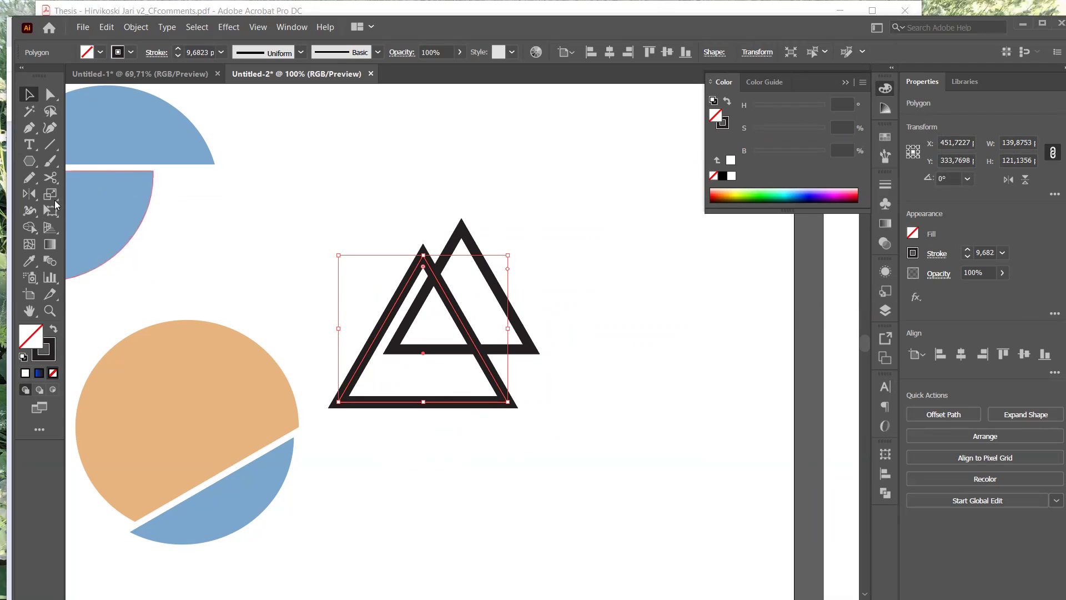
- Select both triangles and split them with the Shape Builder tool into the lower region, the central overlap and the right-hand region
left_click(521, 212)
left_click_drag(520, 209, 389, 412)
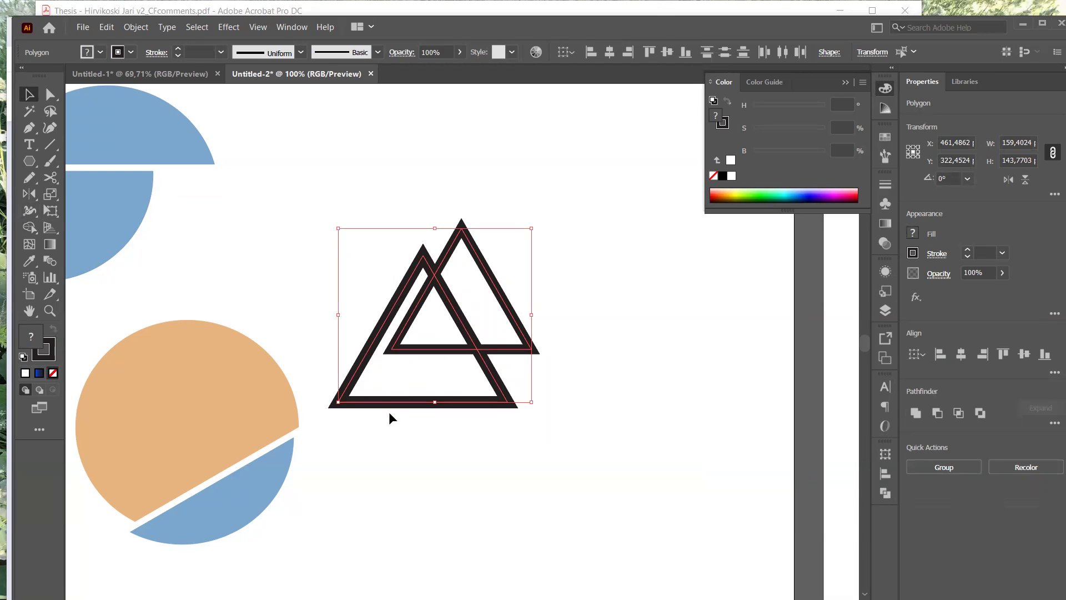
left_click(28, 233)
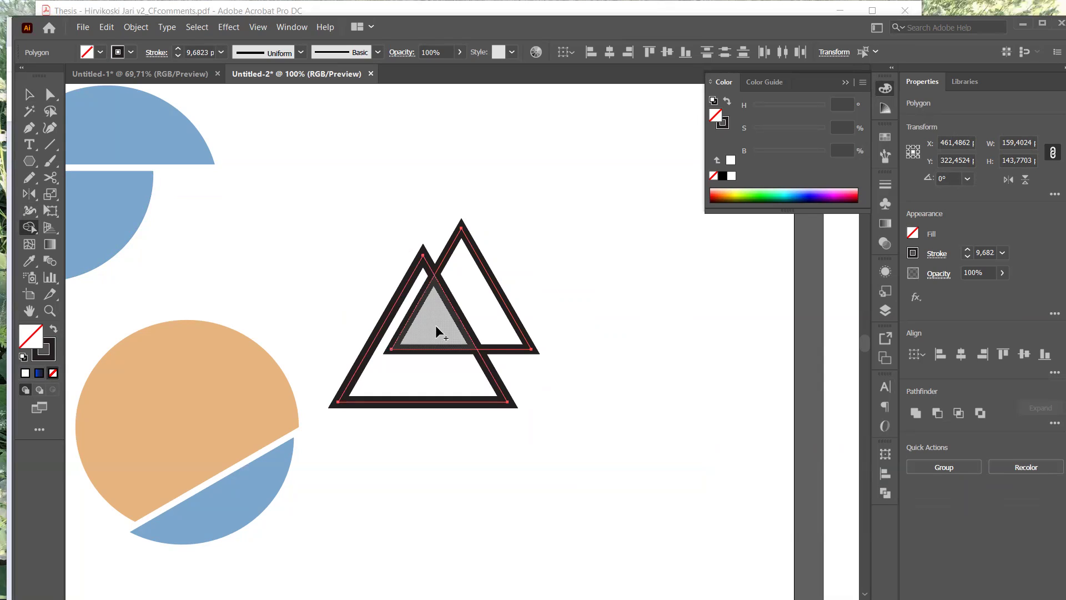
left_click(433, 366)
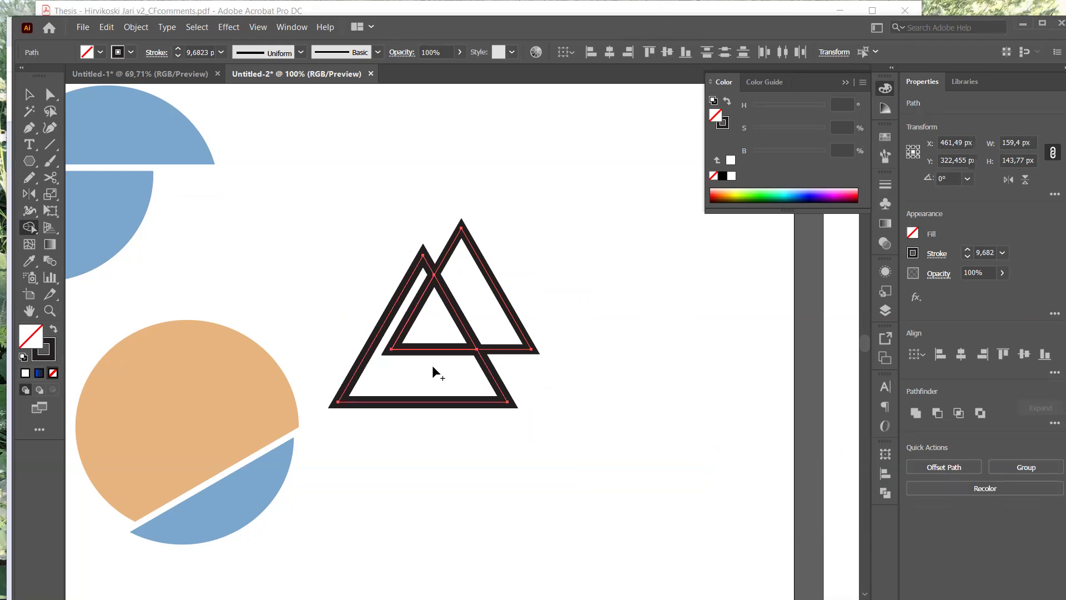
left_click(433, 323)
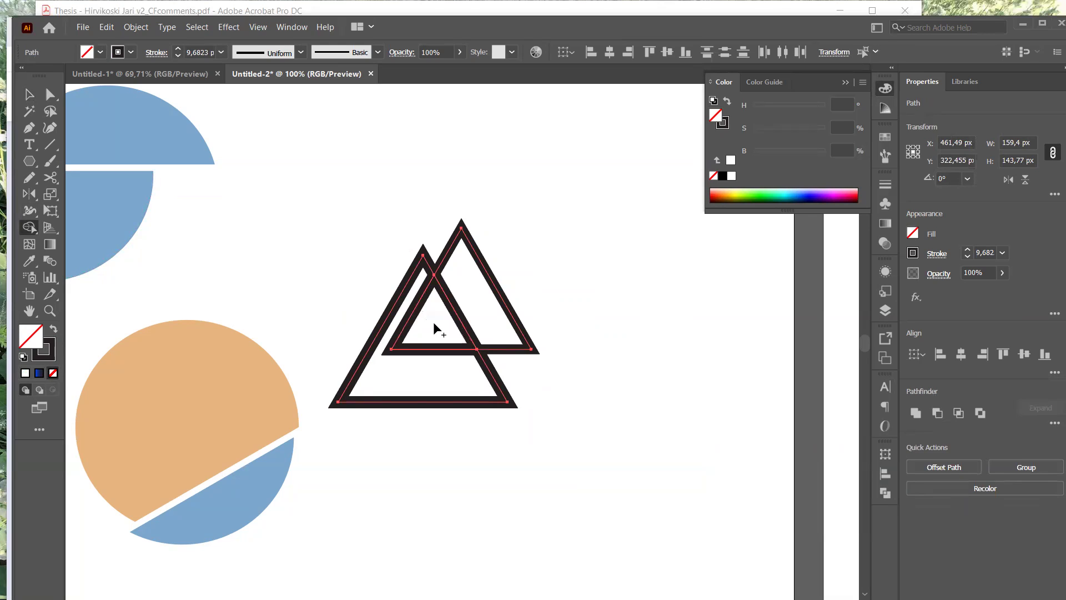
left_click(483, 301)
- Delete the small overlap triangle in the middle of the figure
left_click(46, 96)
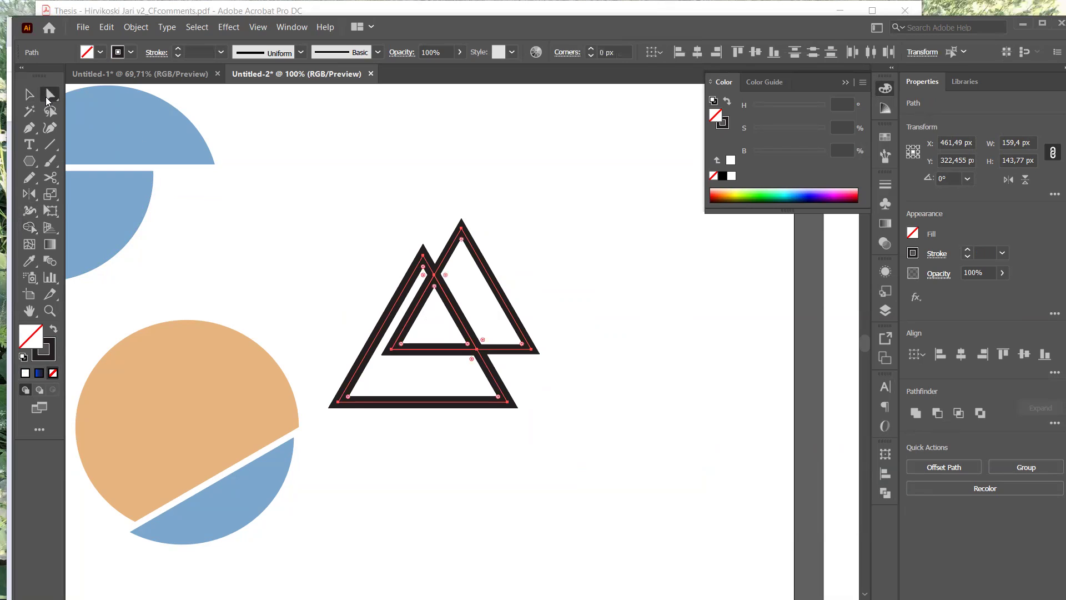
left_click(443, 342)
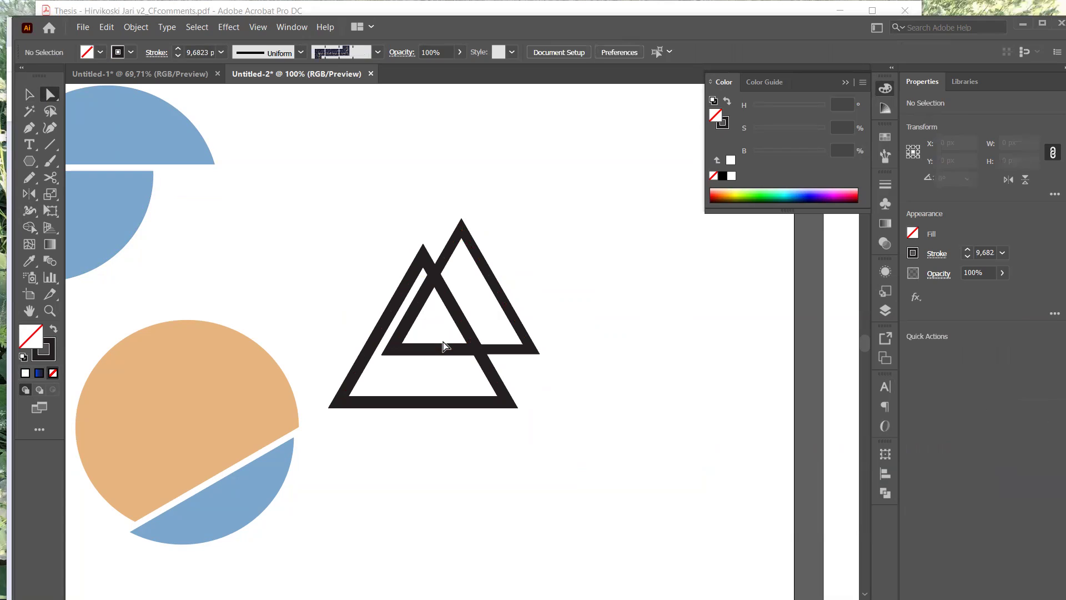
left_click(411, 324)
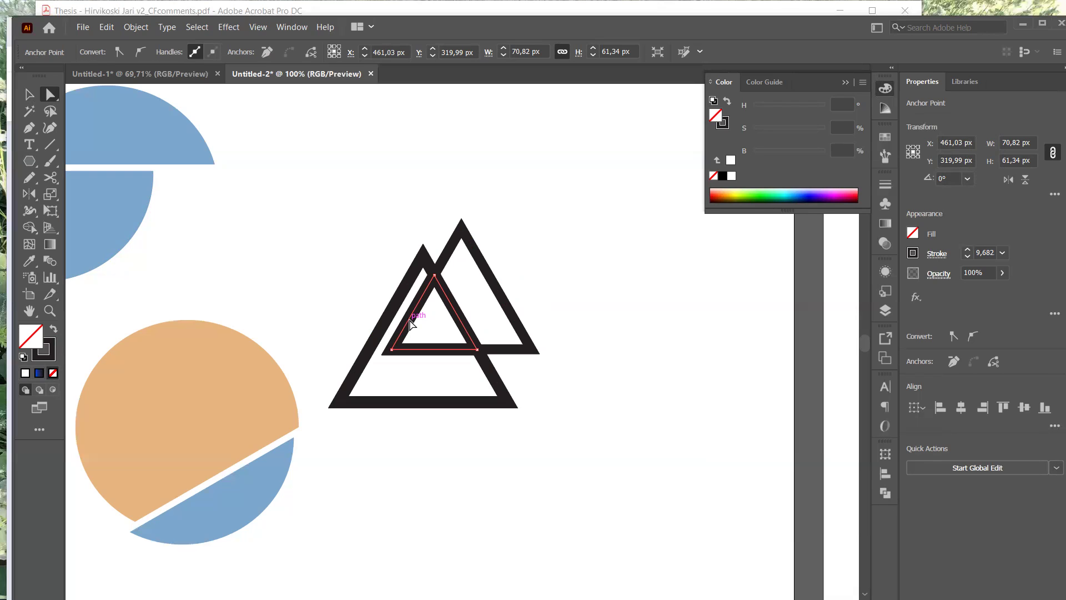
left_click(410, 324)
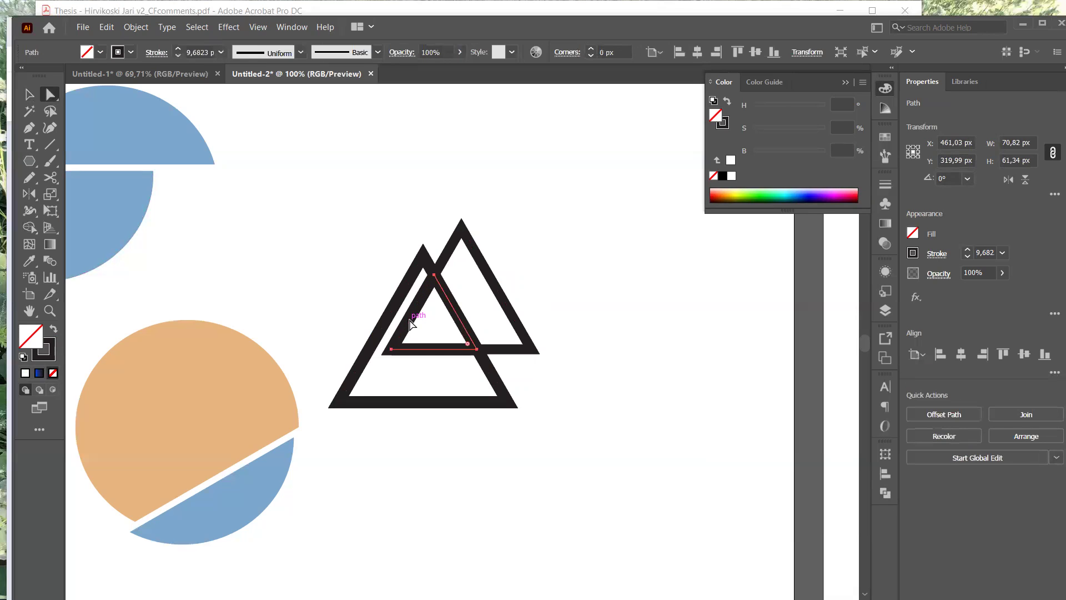
key("Delete")
left_click(410, 325)
- Separate the four-sided right-hand piece from the larger outline and place it diagonally above at about X 500 px, Y 273 px
left_click(458, 317)
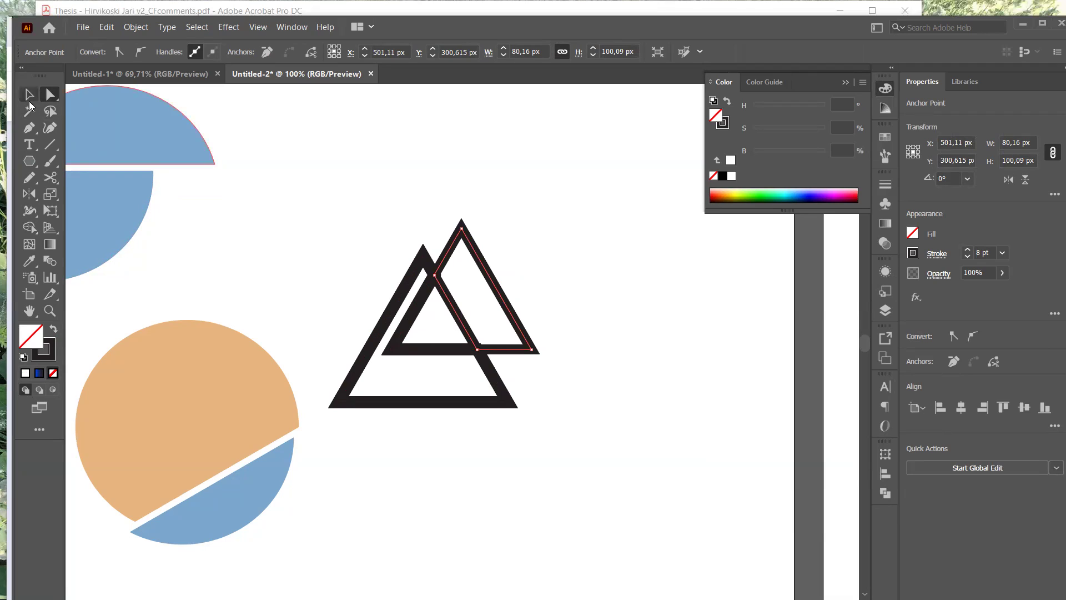
left_click(30, 99)
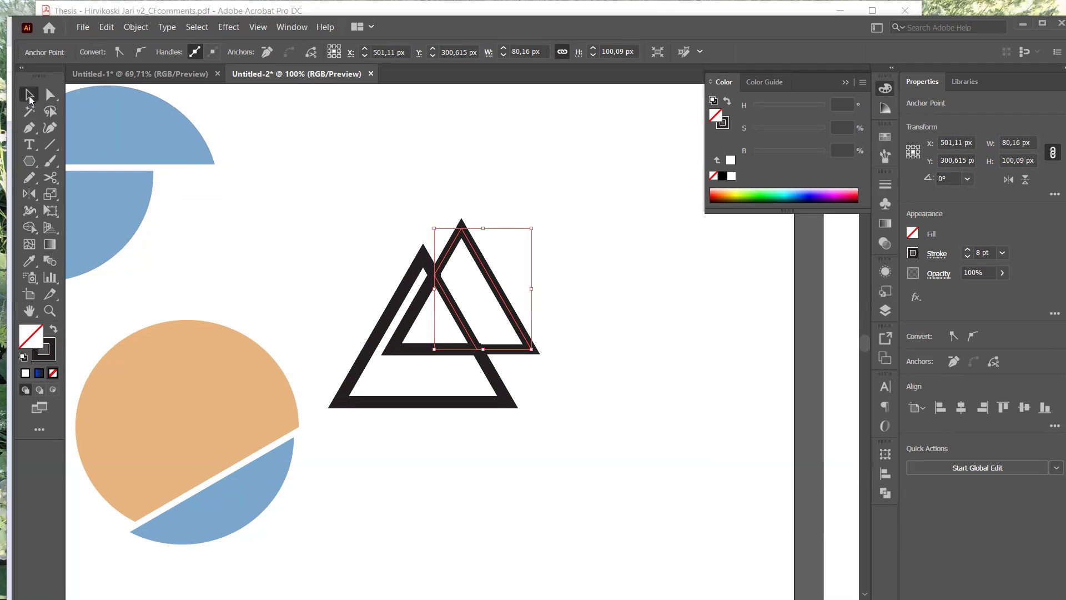
key("Right")
key("Right")
key("Right")
key("Left")
key("Left")
key("Left")
key("Right")
left_click_drag(453, 245, 480, 259)
left_click(633, 276)
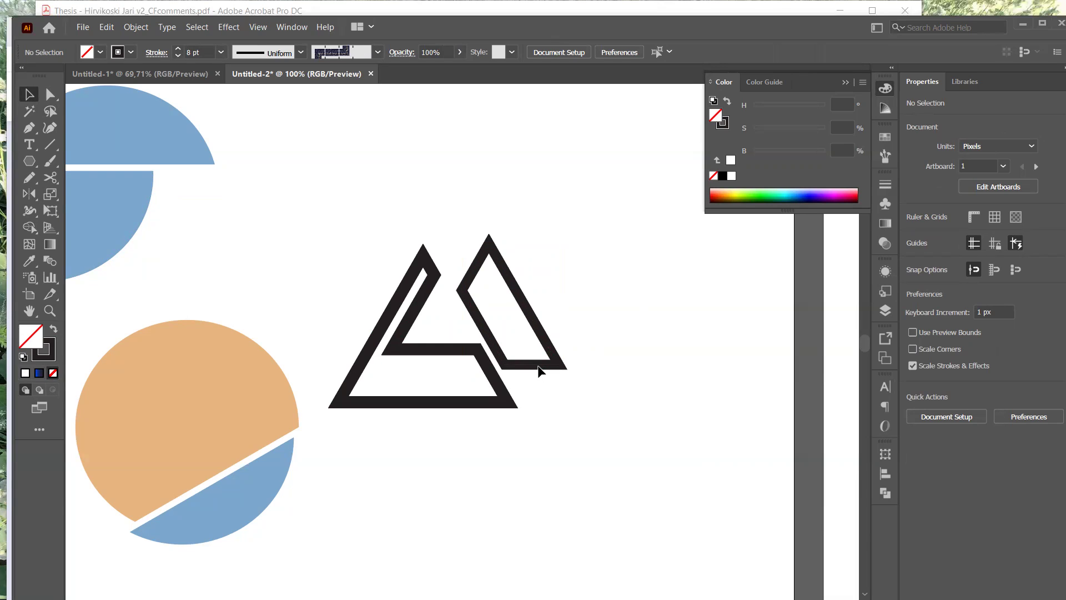
left_click(543, 340)
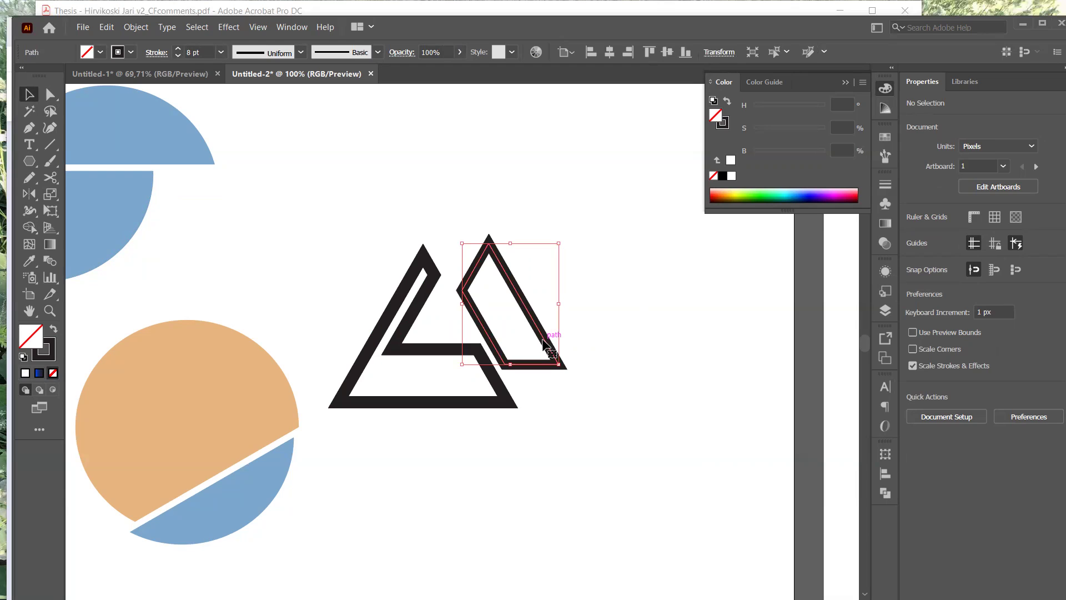
left_click_drag(544, 342, 515, 297)
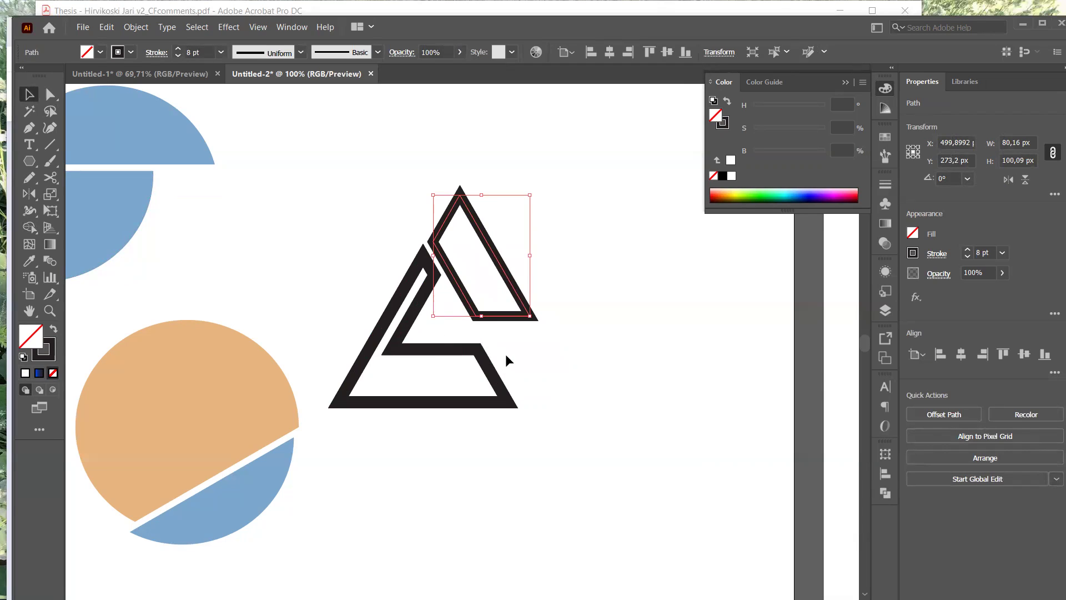
left_click(576, 382)
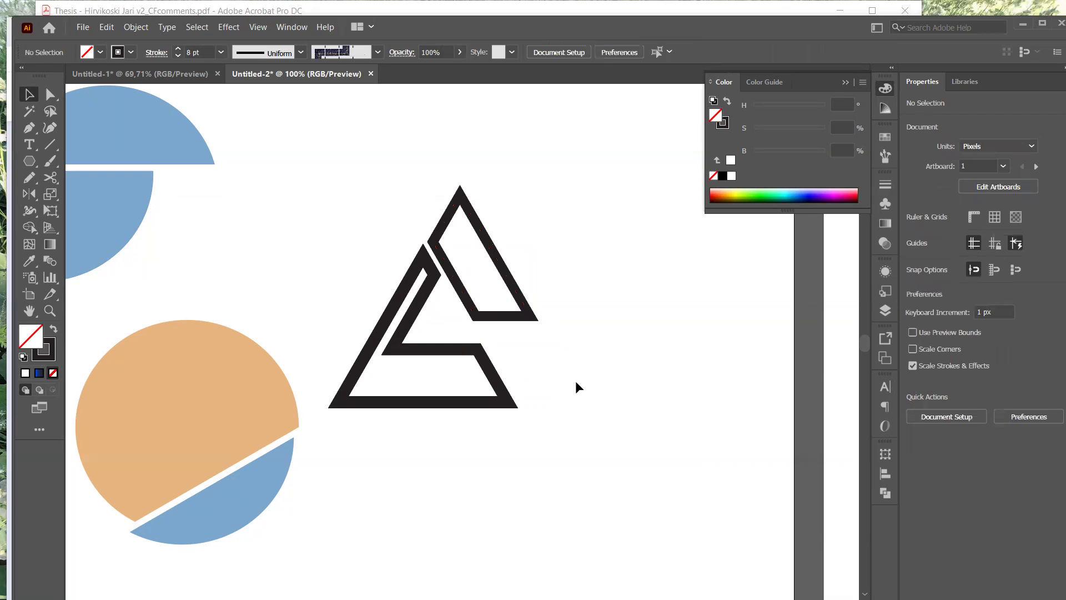